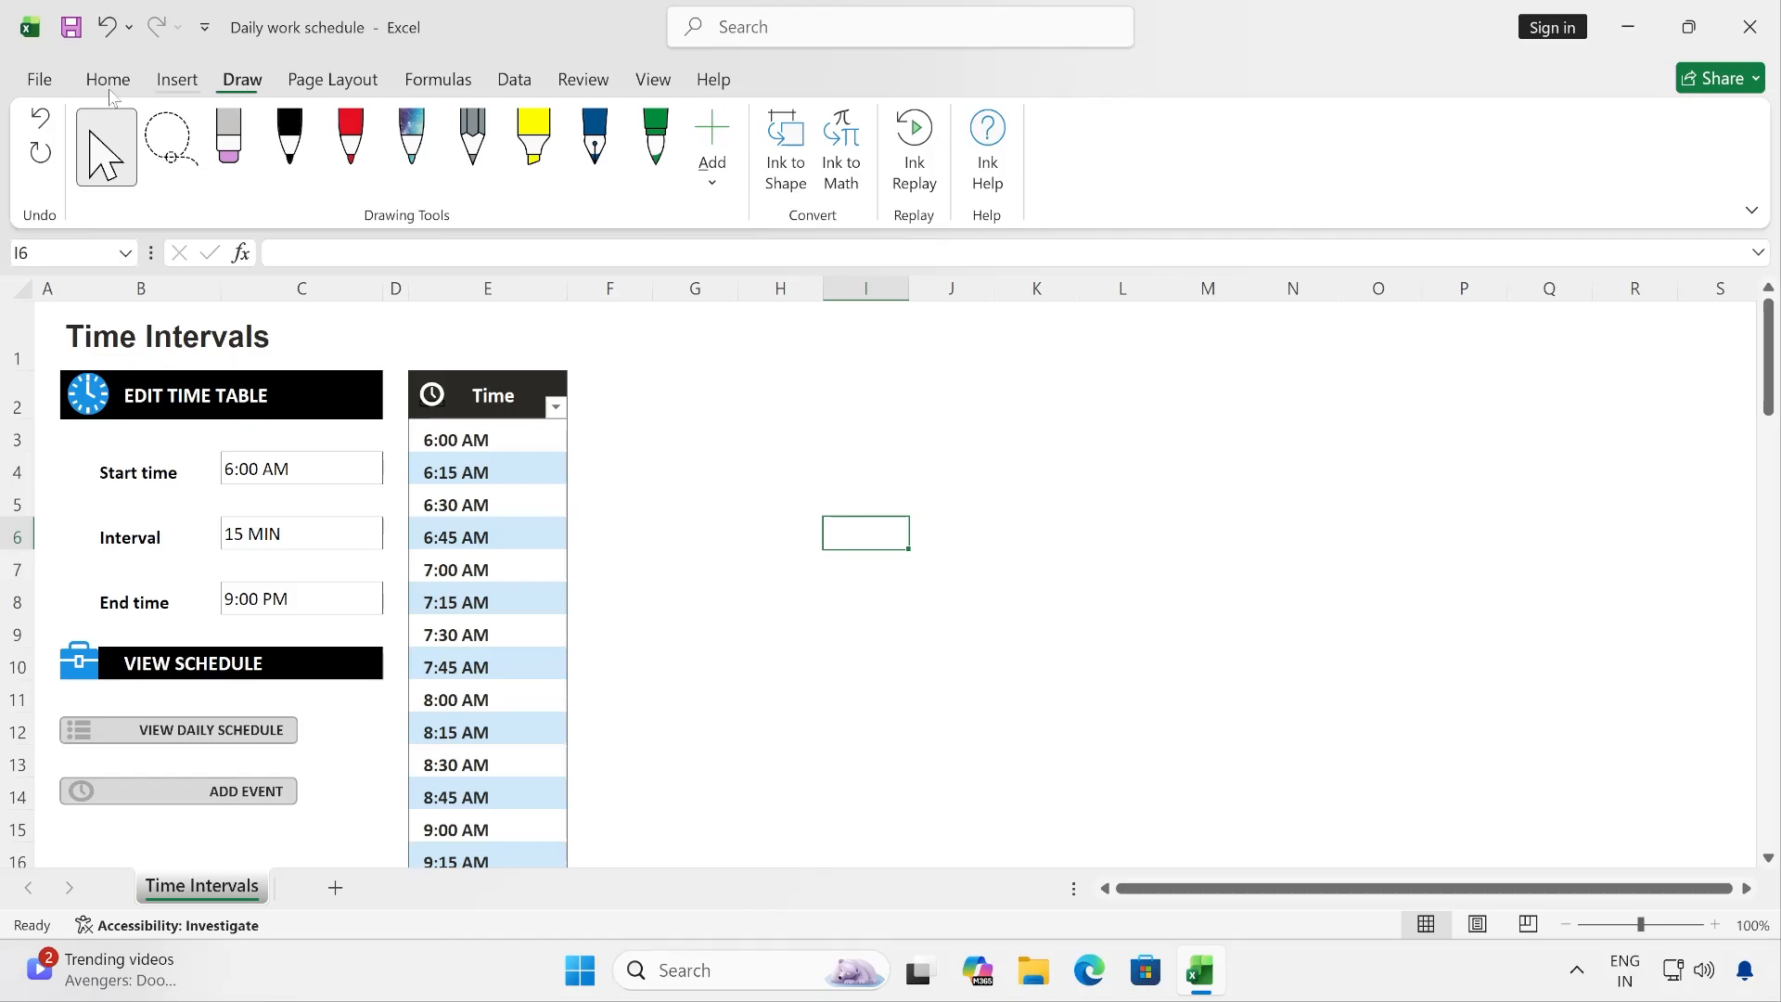
- Hide the Draw tab by disabling it in the ribbon customization options
click(39, 79)
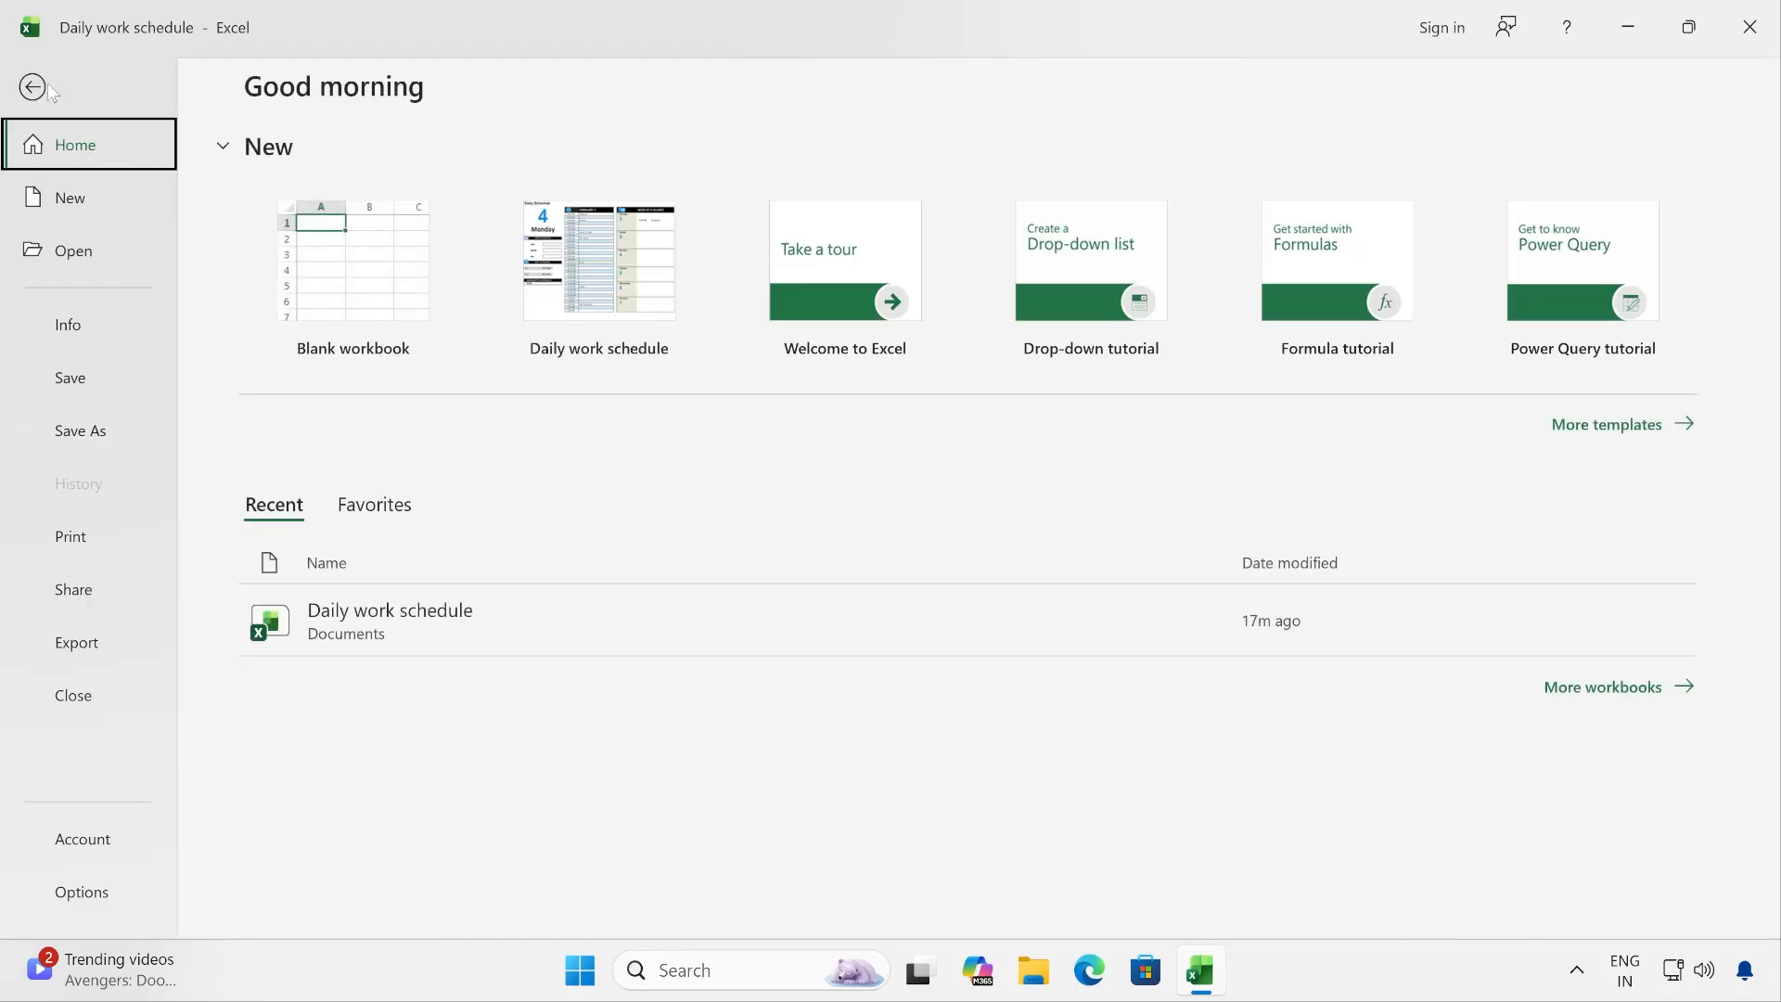
click(100, 893)
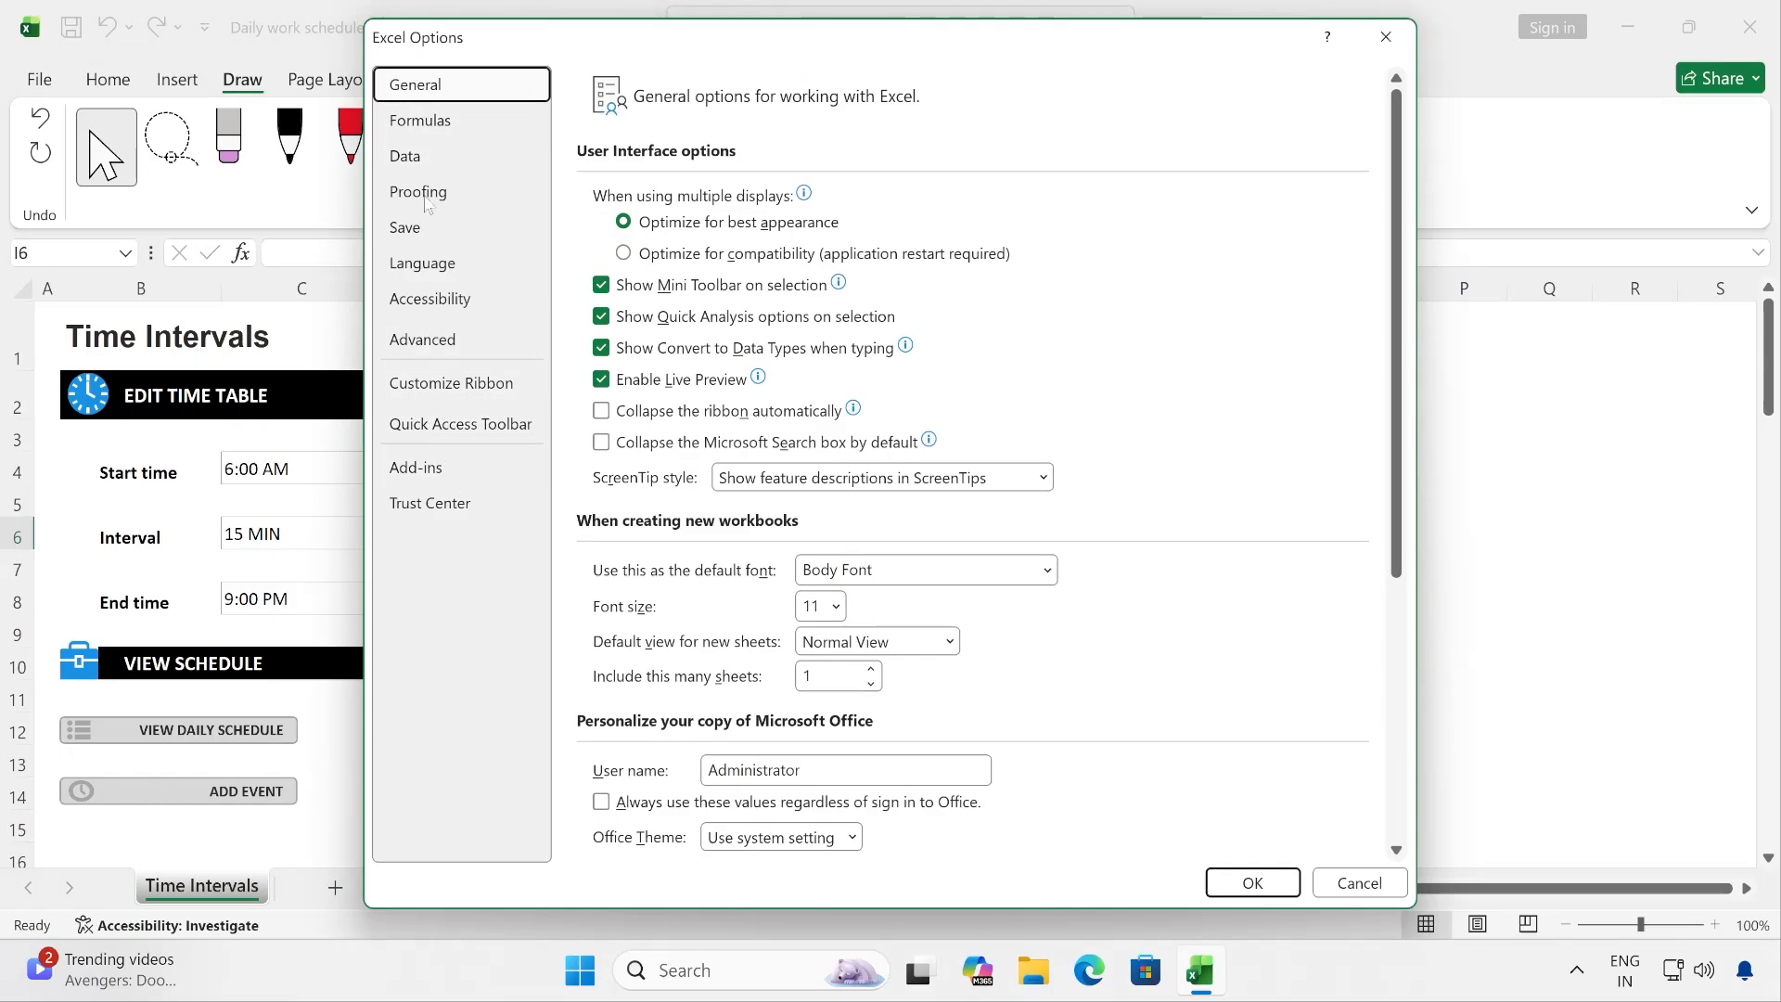
click(462, 394)
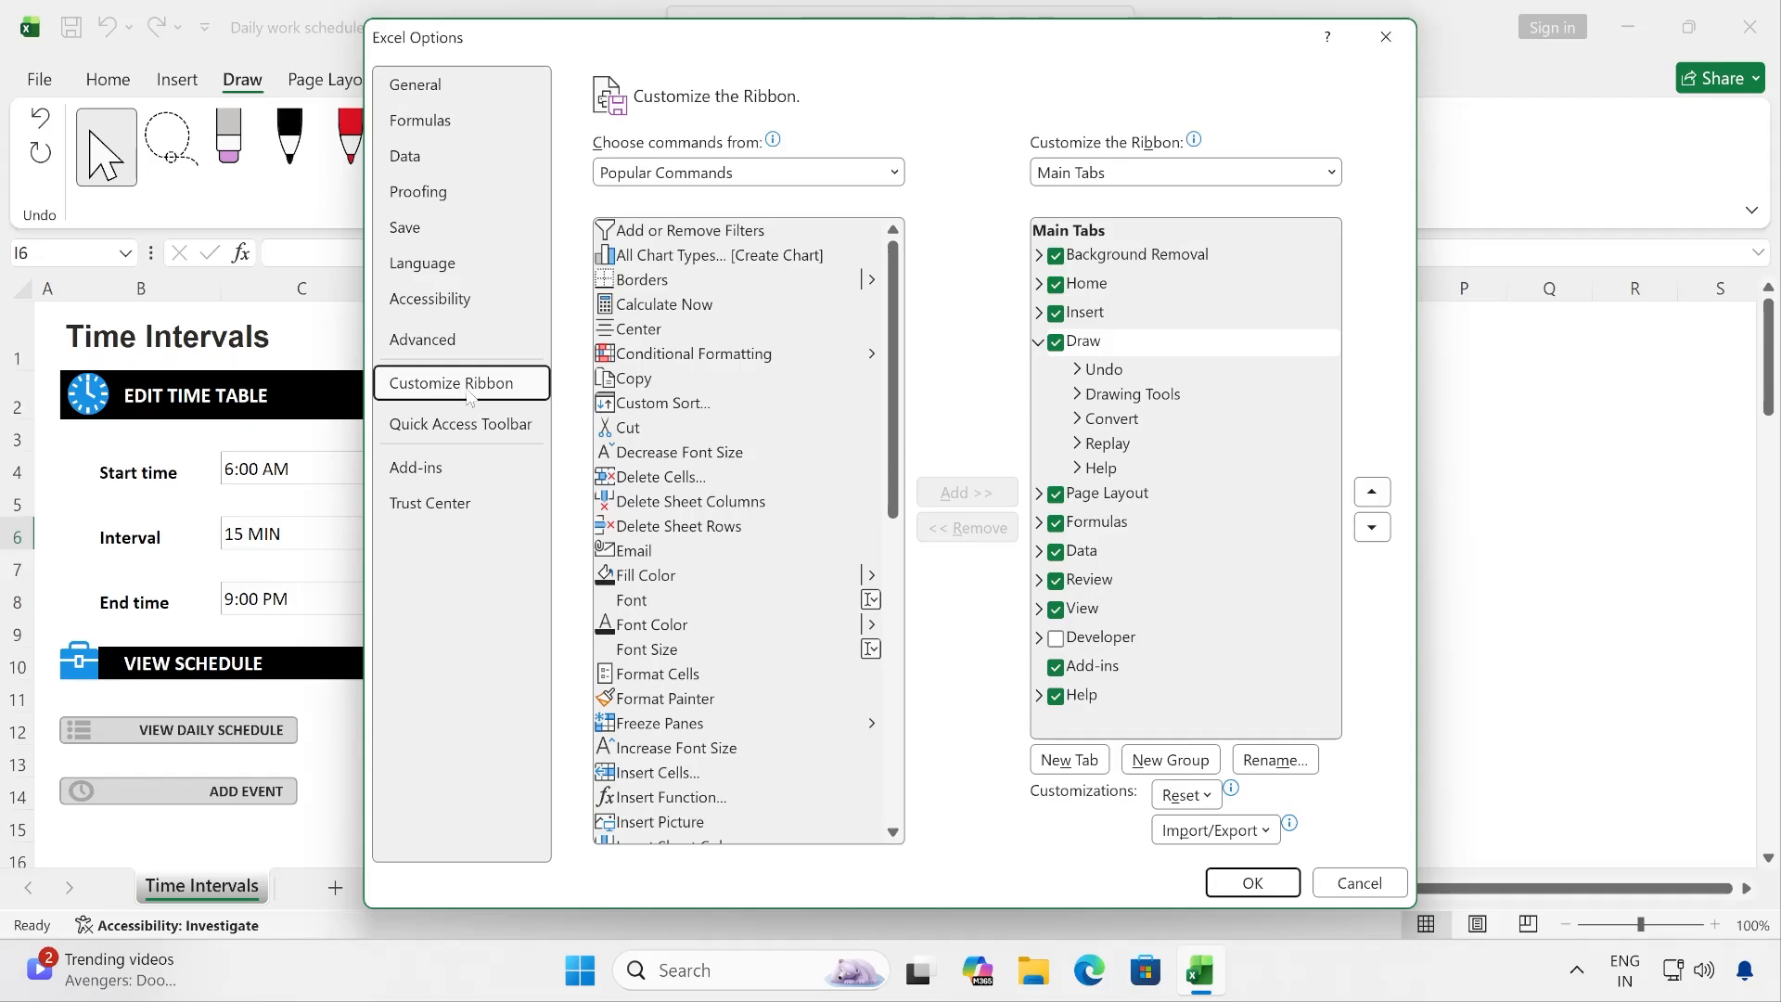
click(1053, 348)
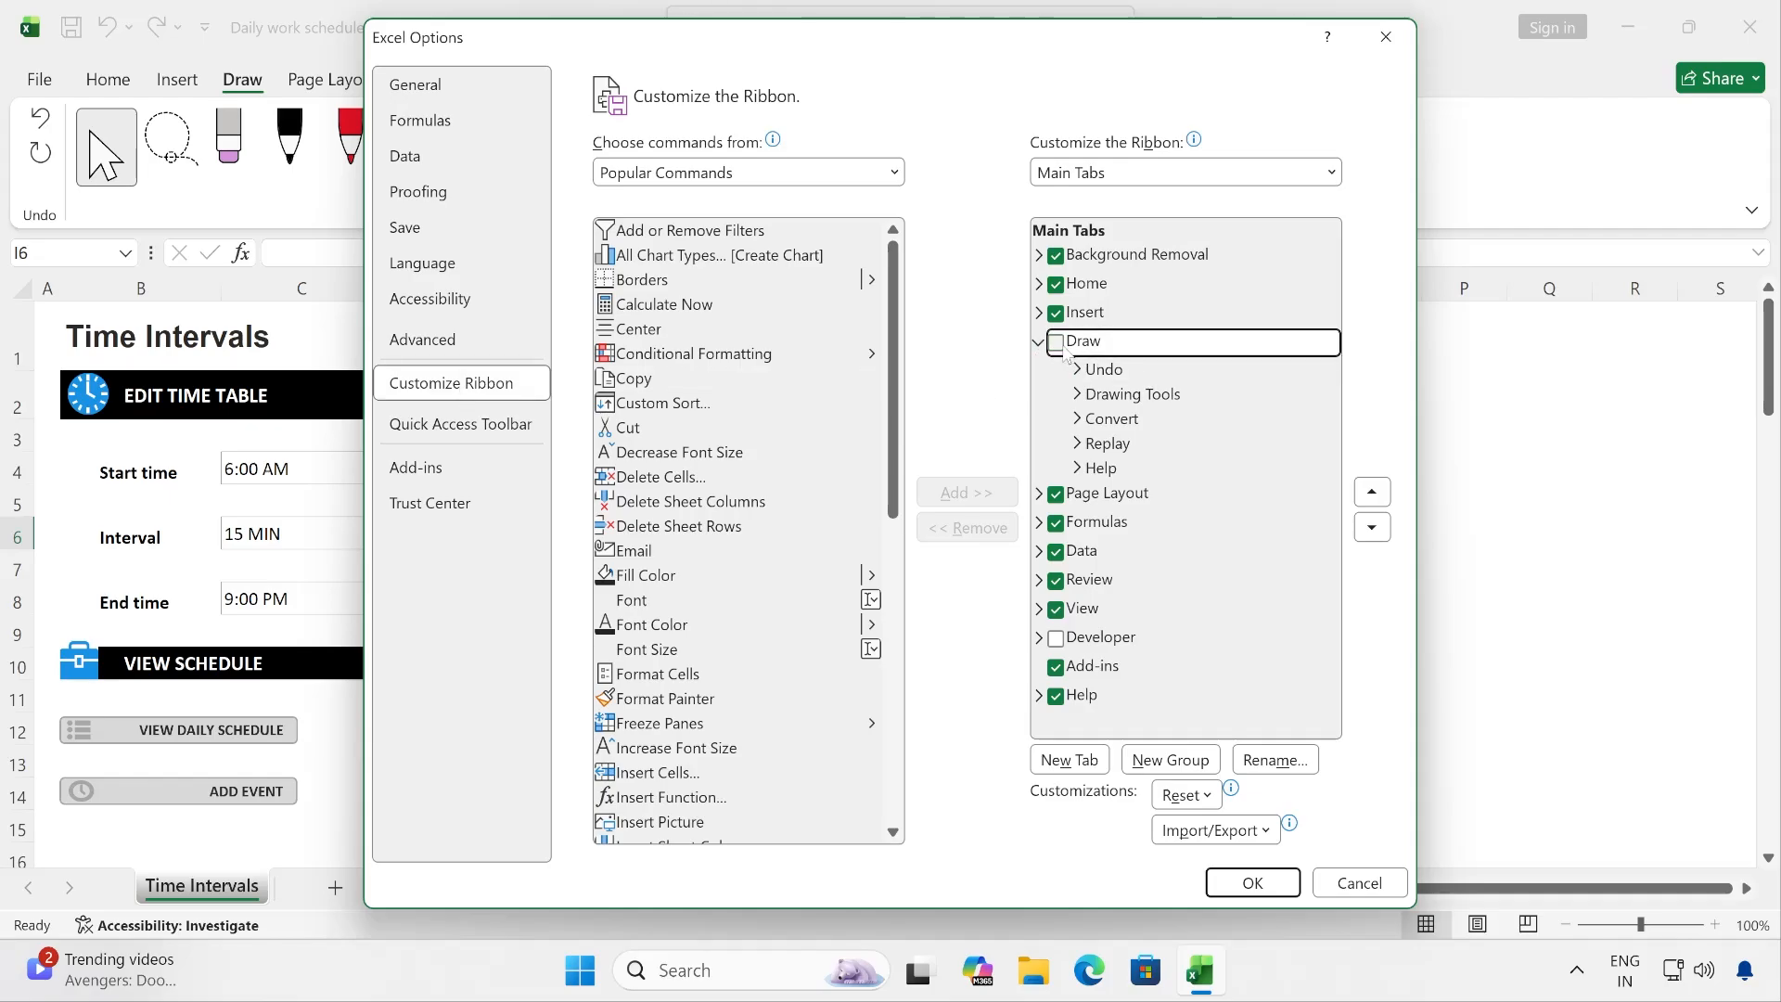
click(1254, 882)
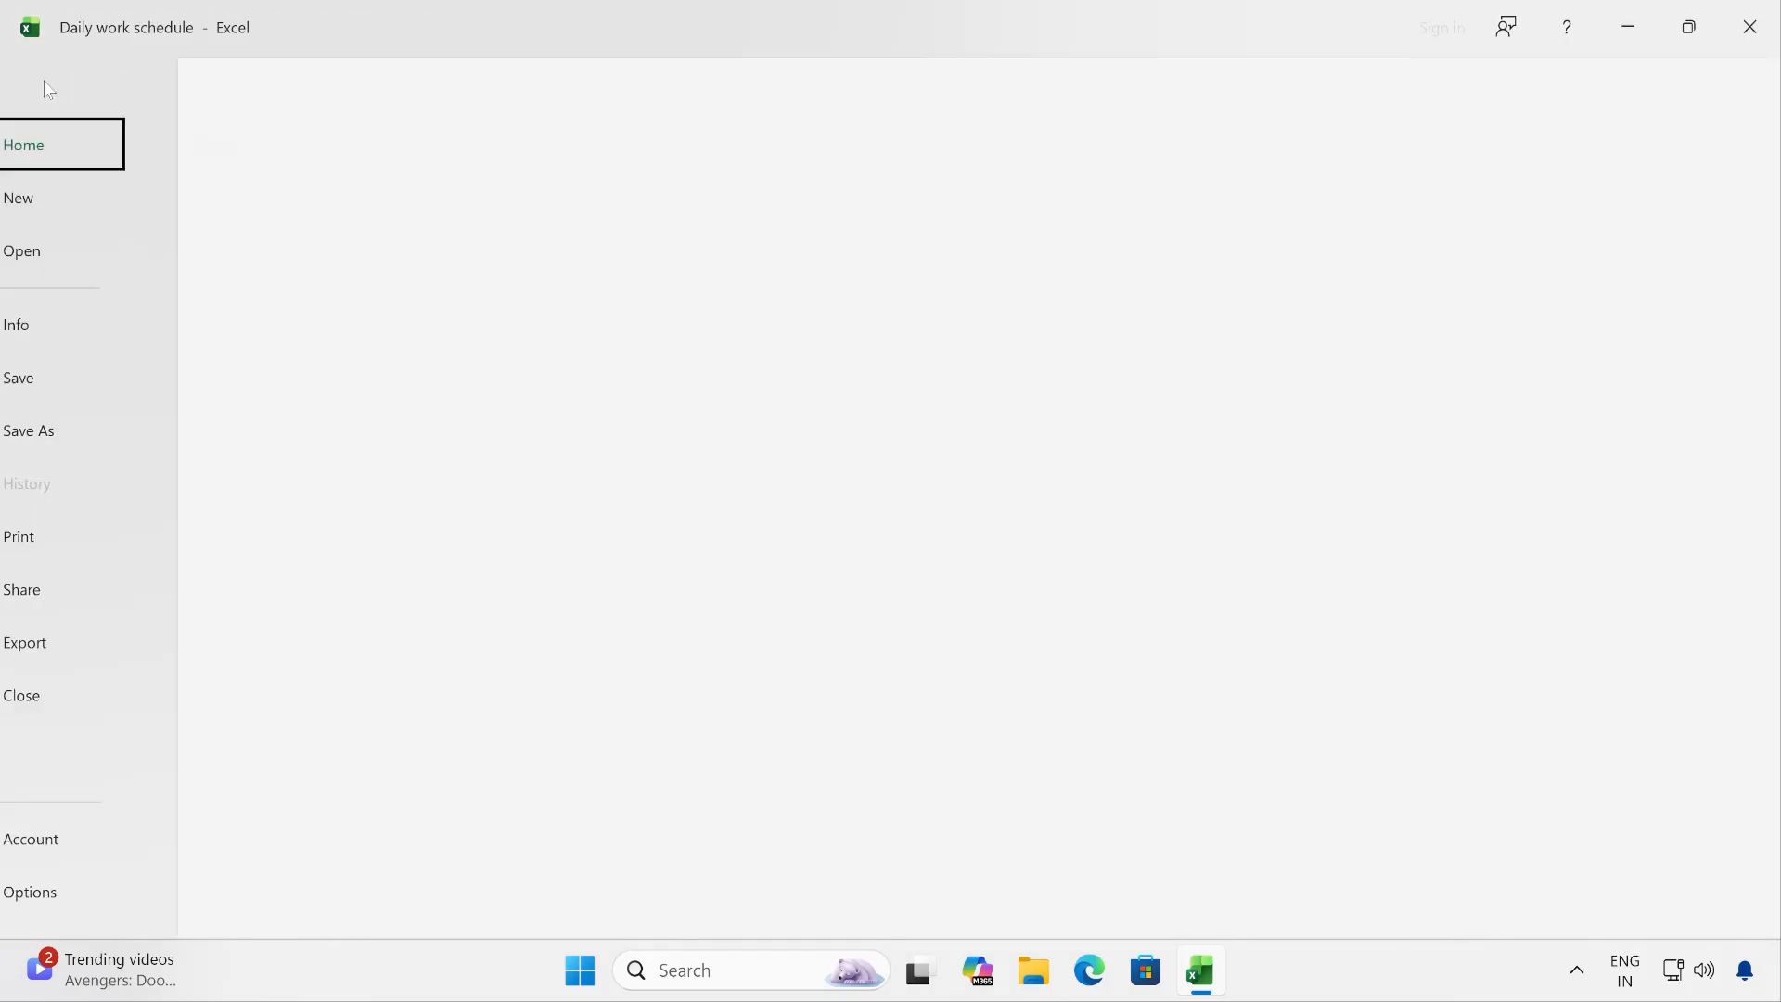
- Re-enable the Draw tab in the ribbon customization options and display its drawing tools
click(41, 84)
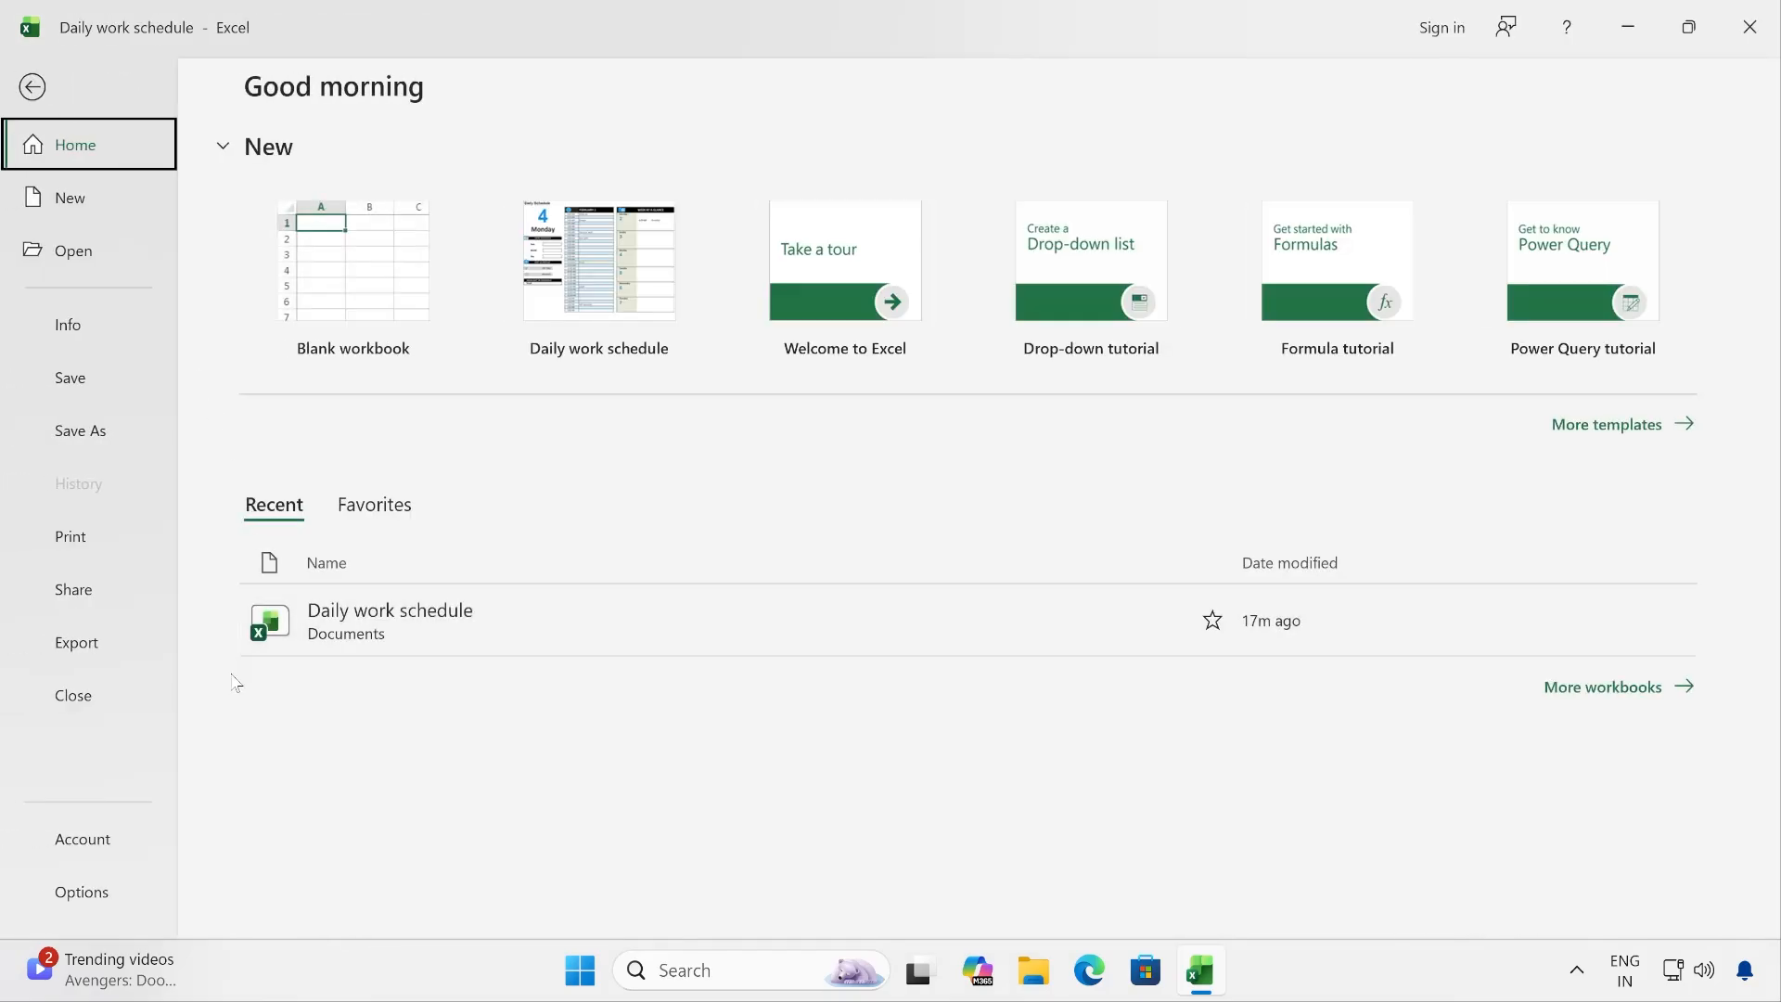
click(103, 906)
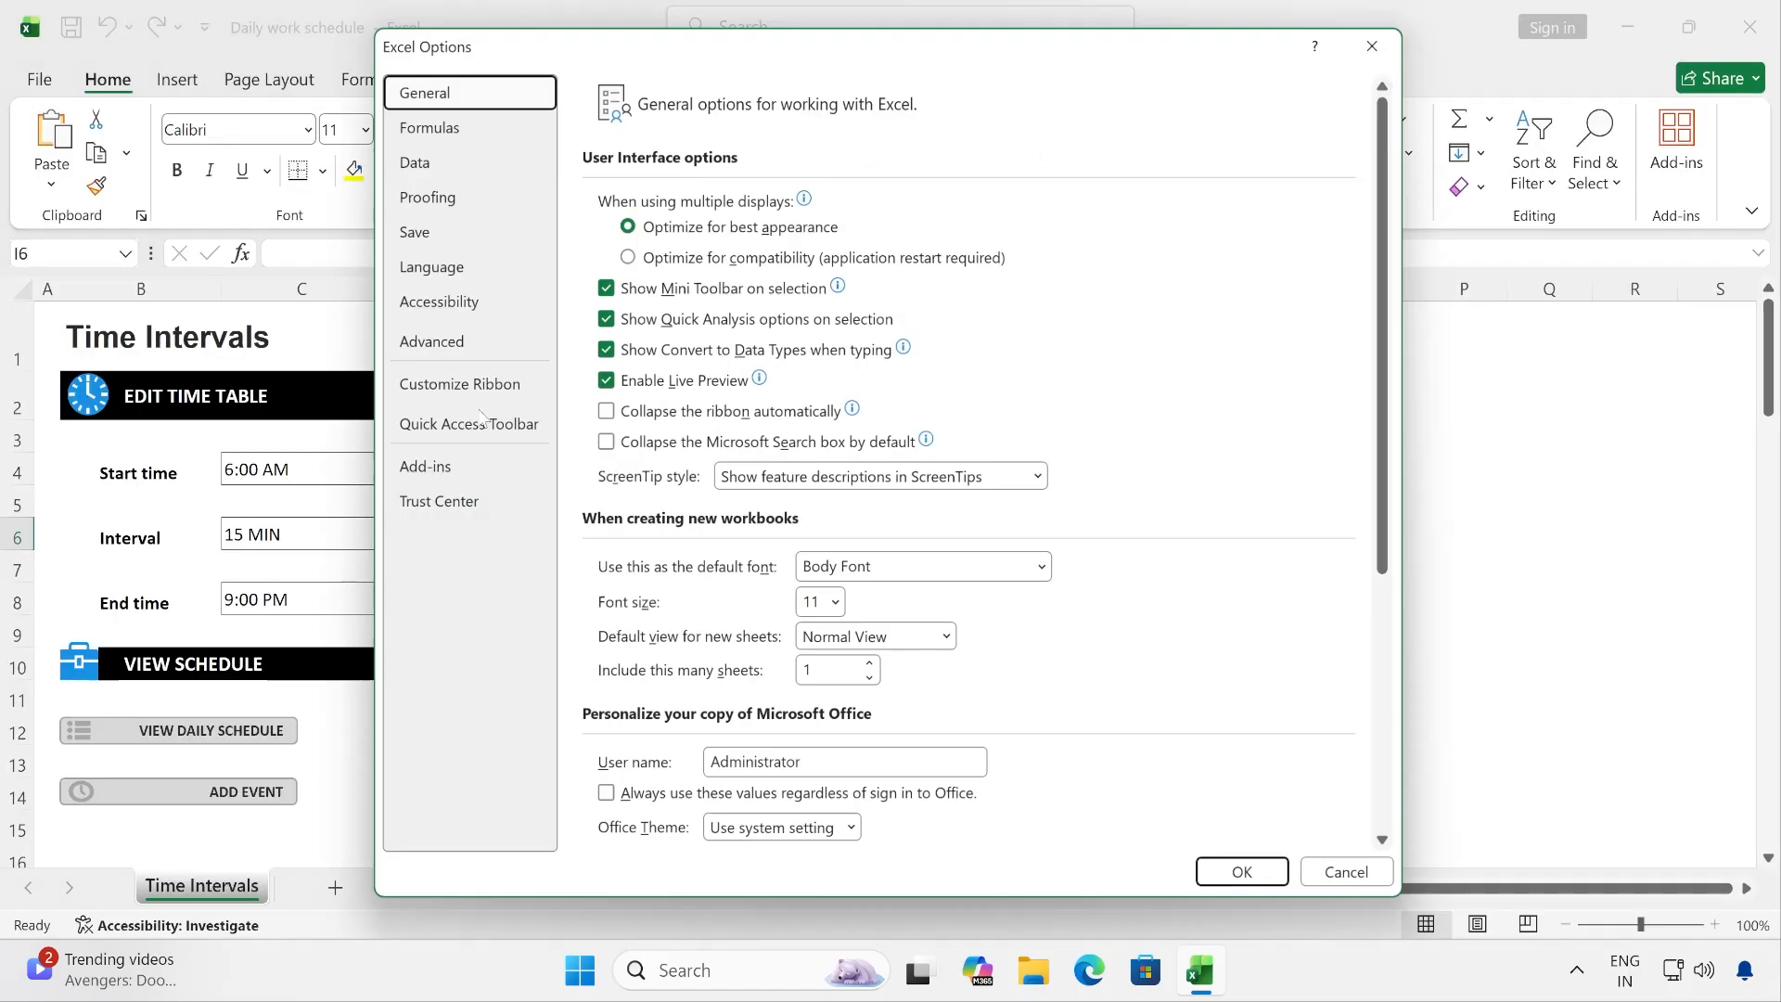
click(451, 383)
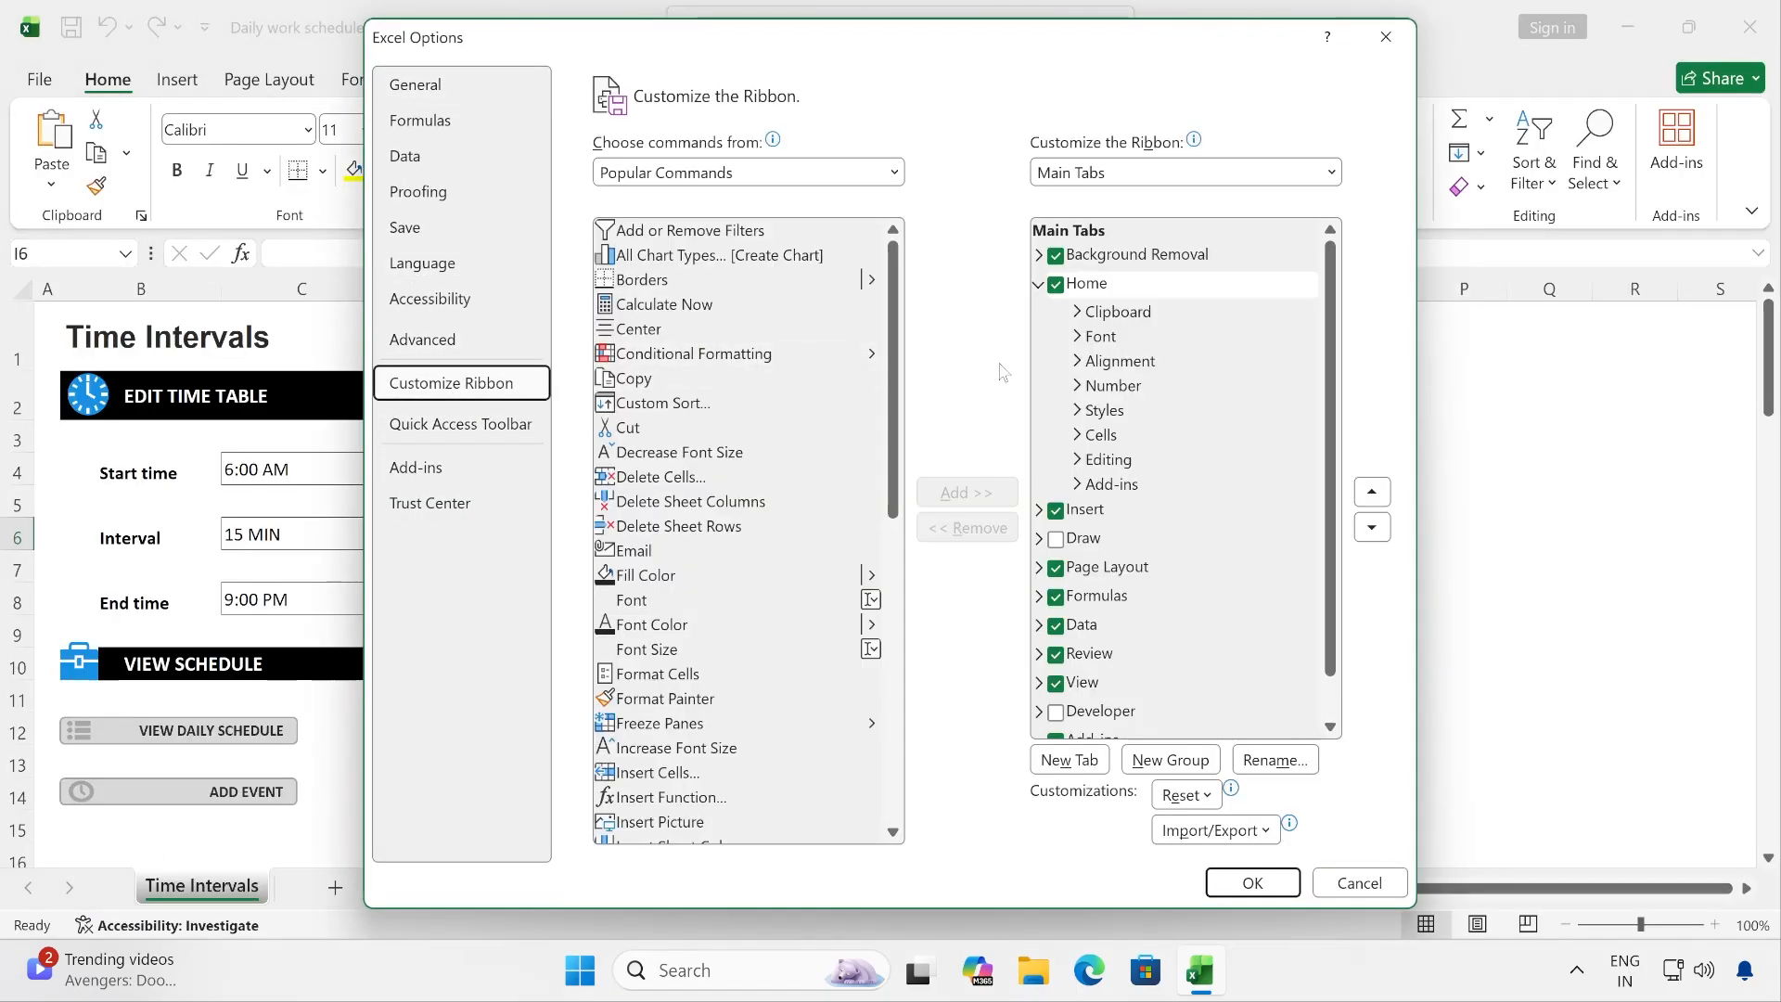
click(1055, 540)
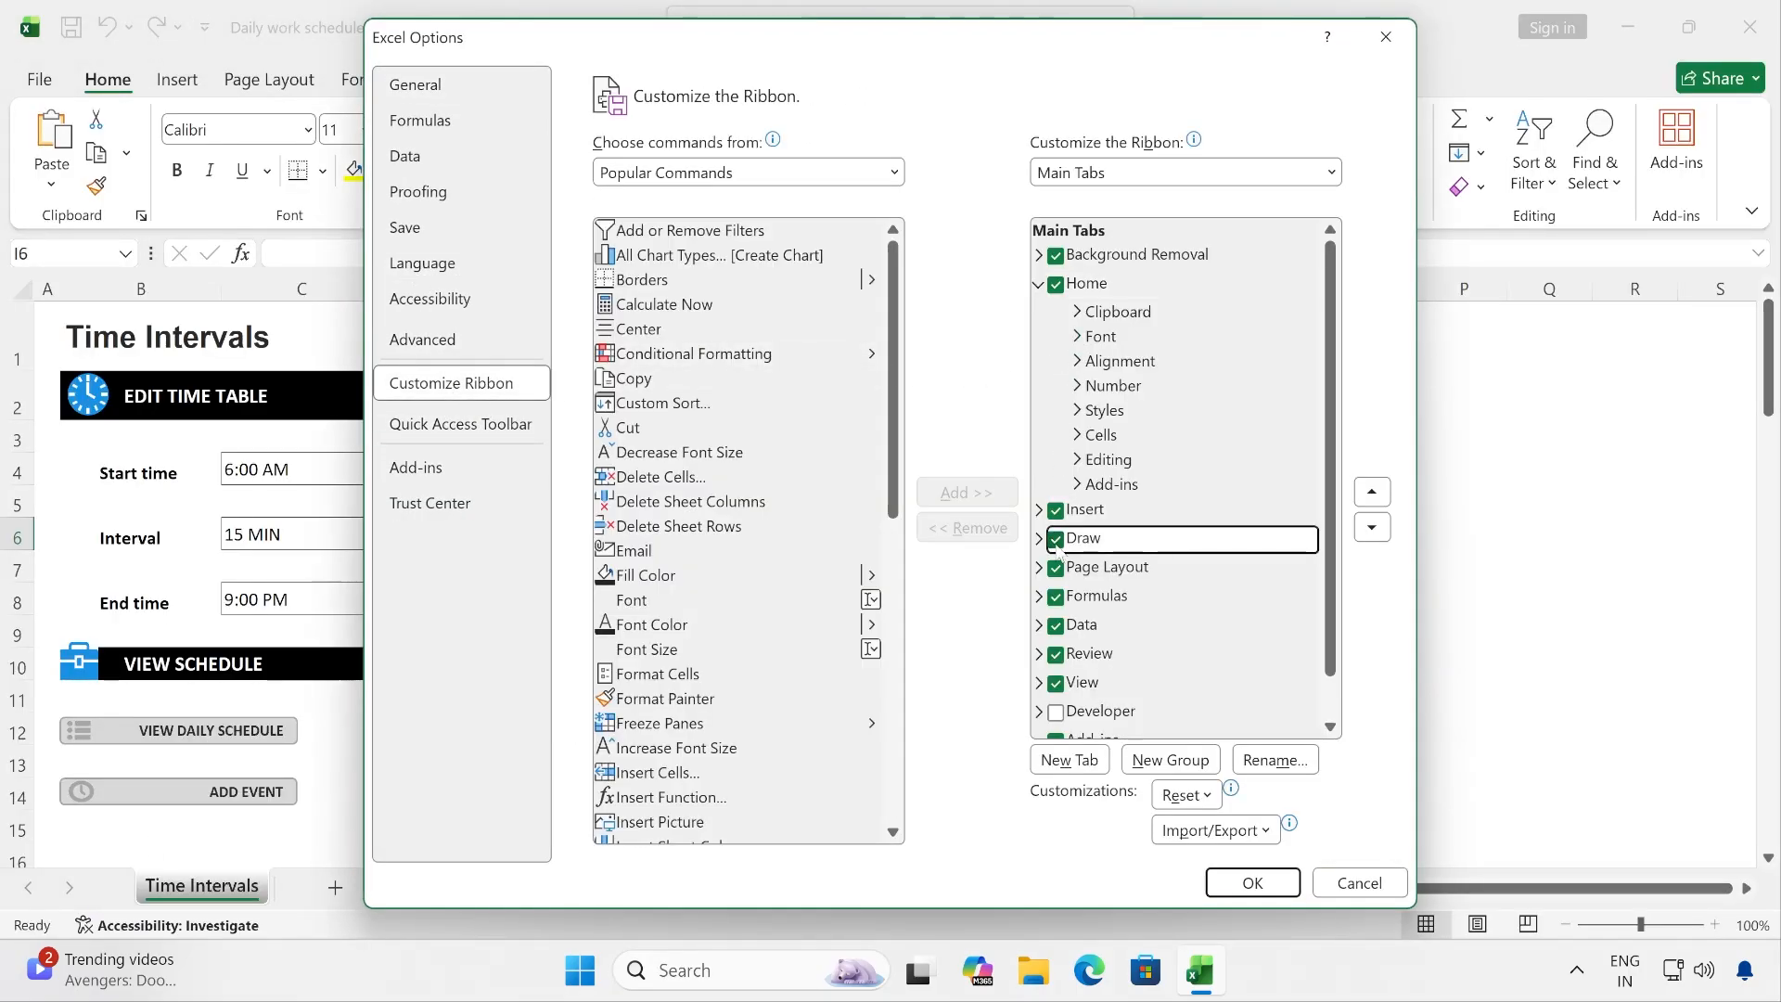
click(1251, 883)
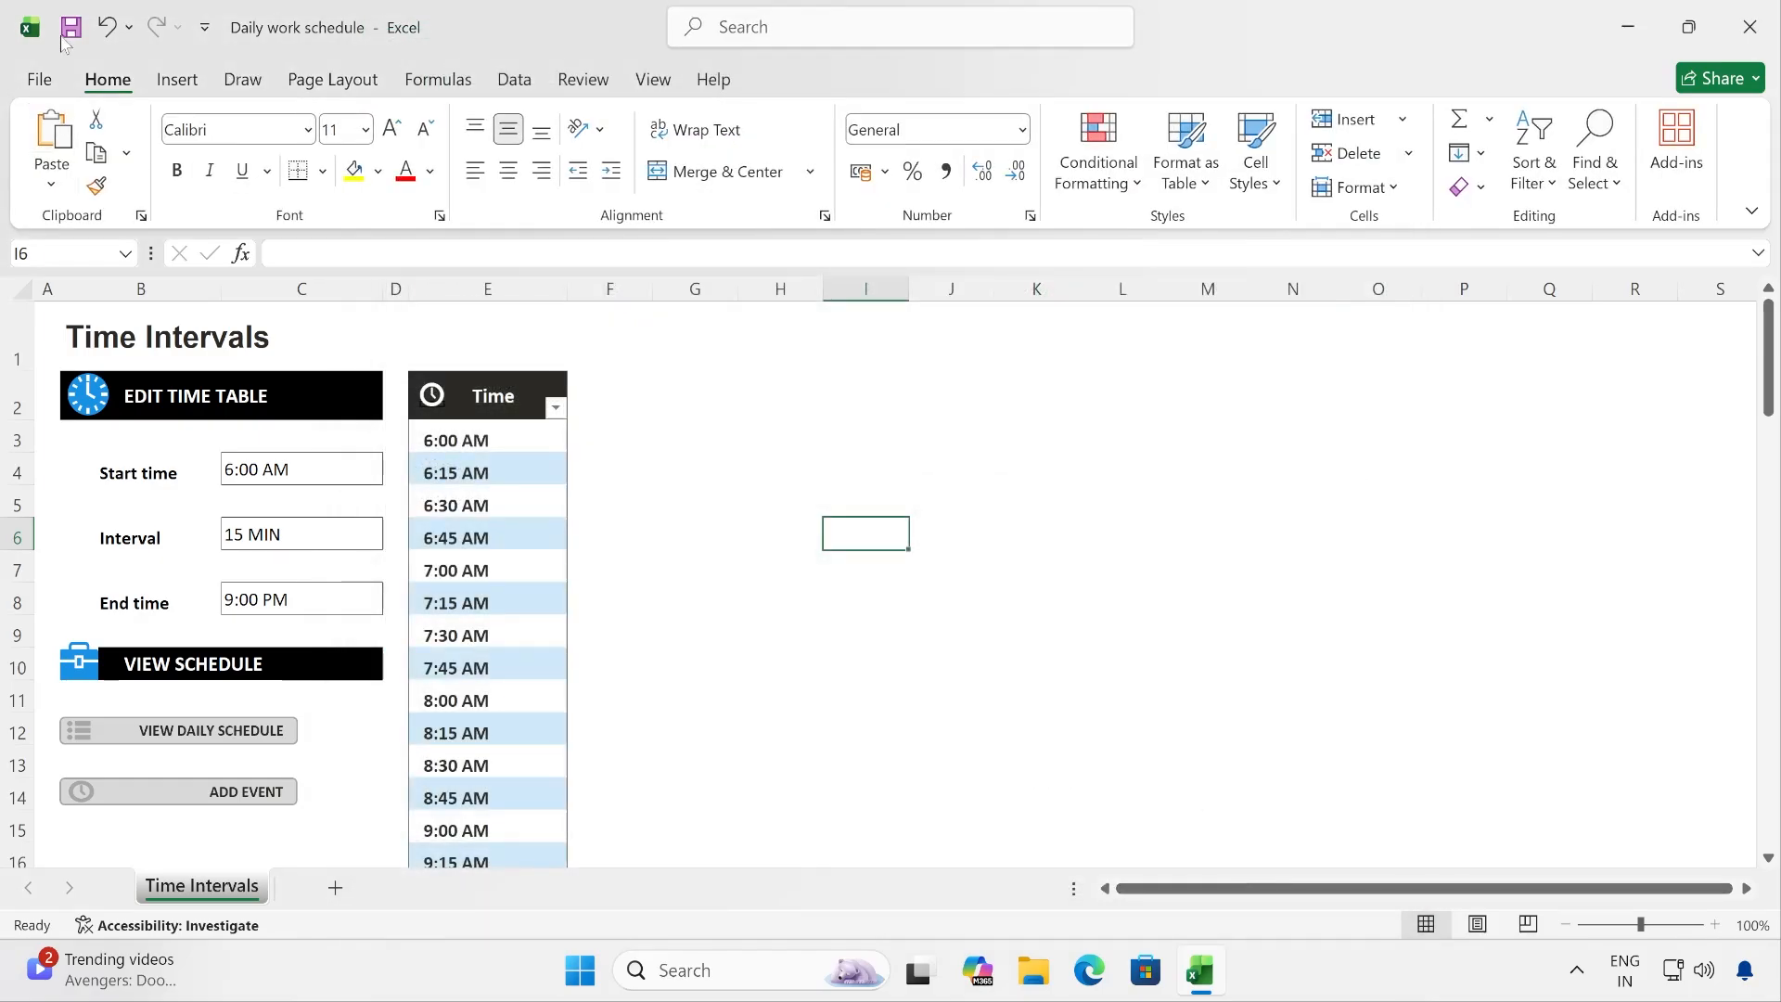
click(244, 84)
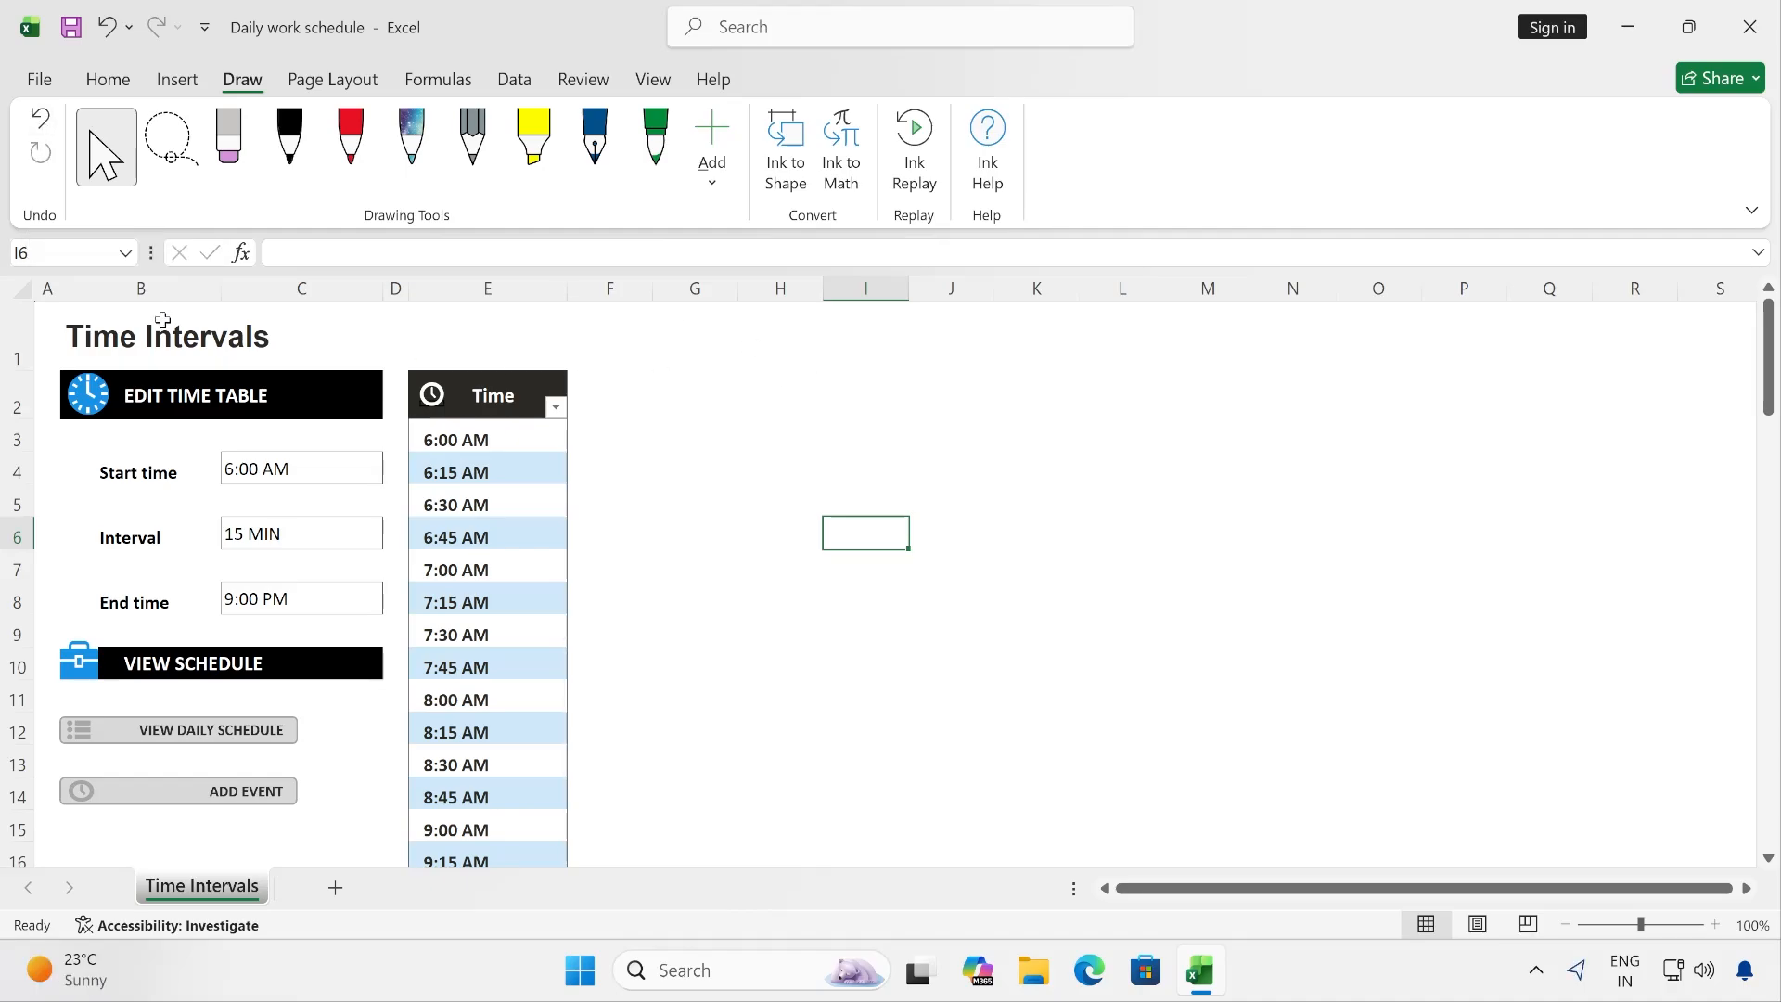
key(Up)
key(Up)
key(Up)
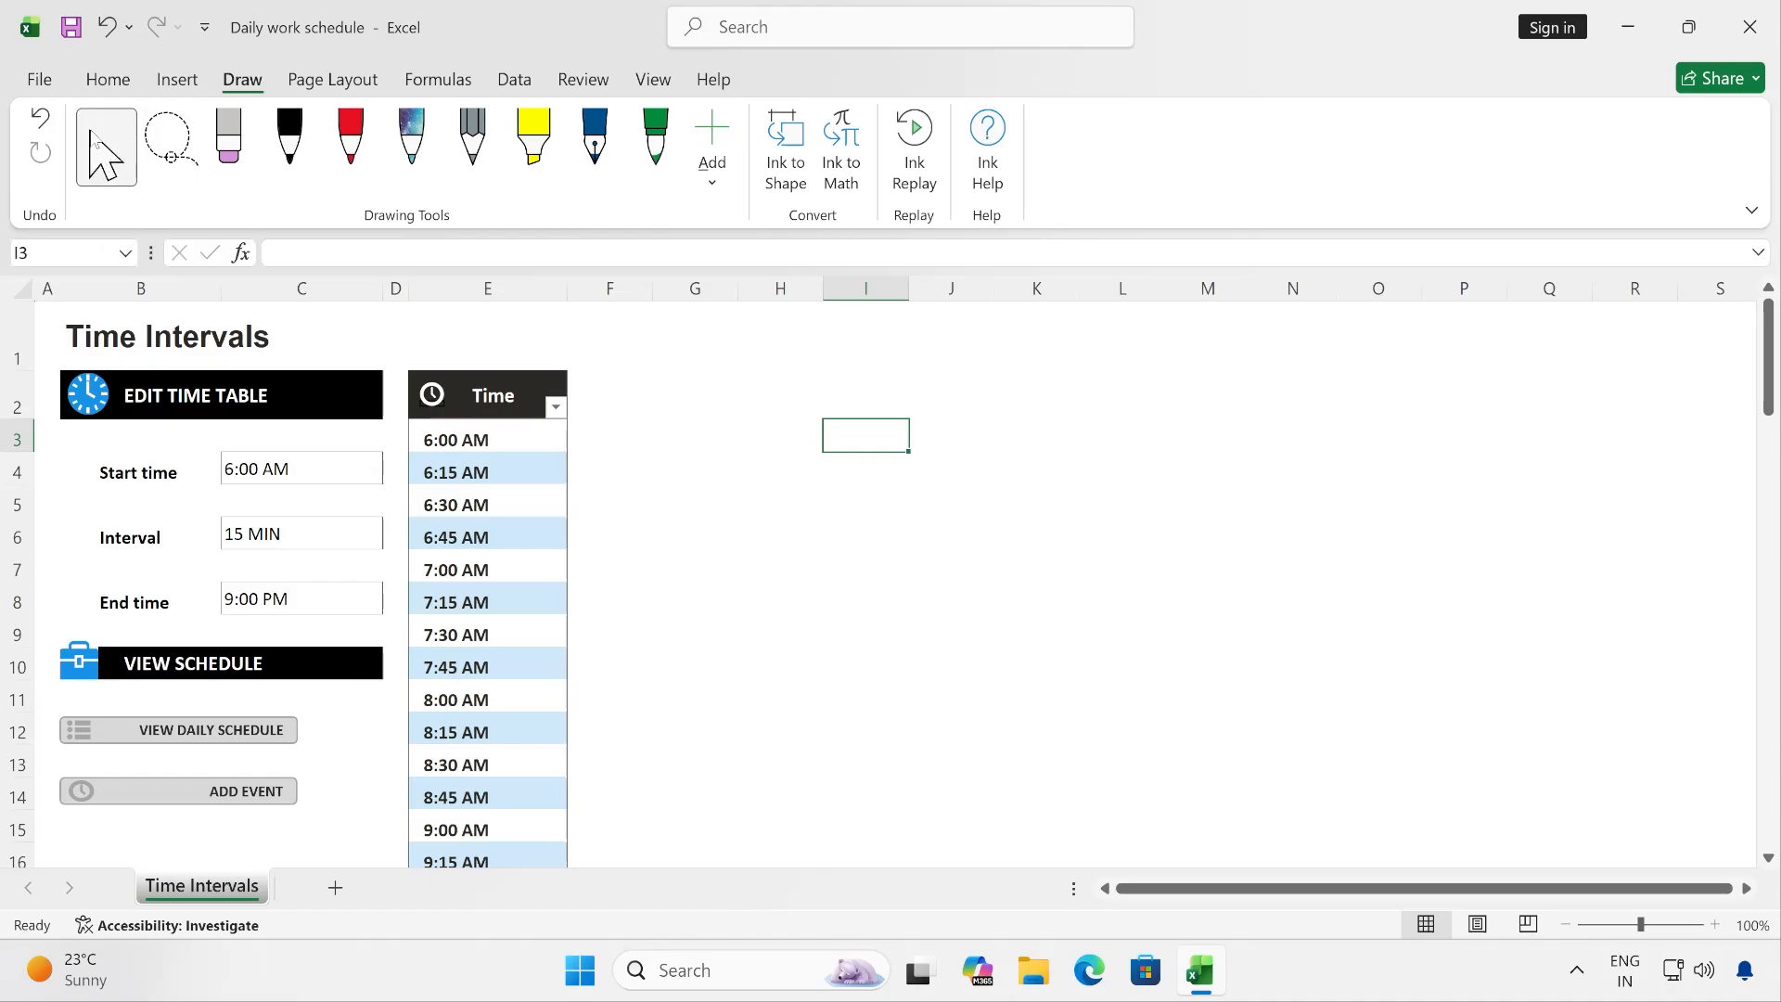
click(789, 532)
click(657, 508)
click(552, 502)
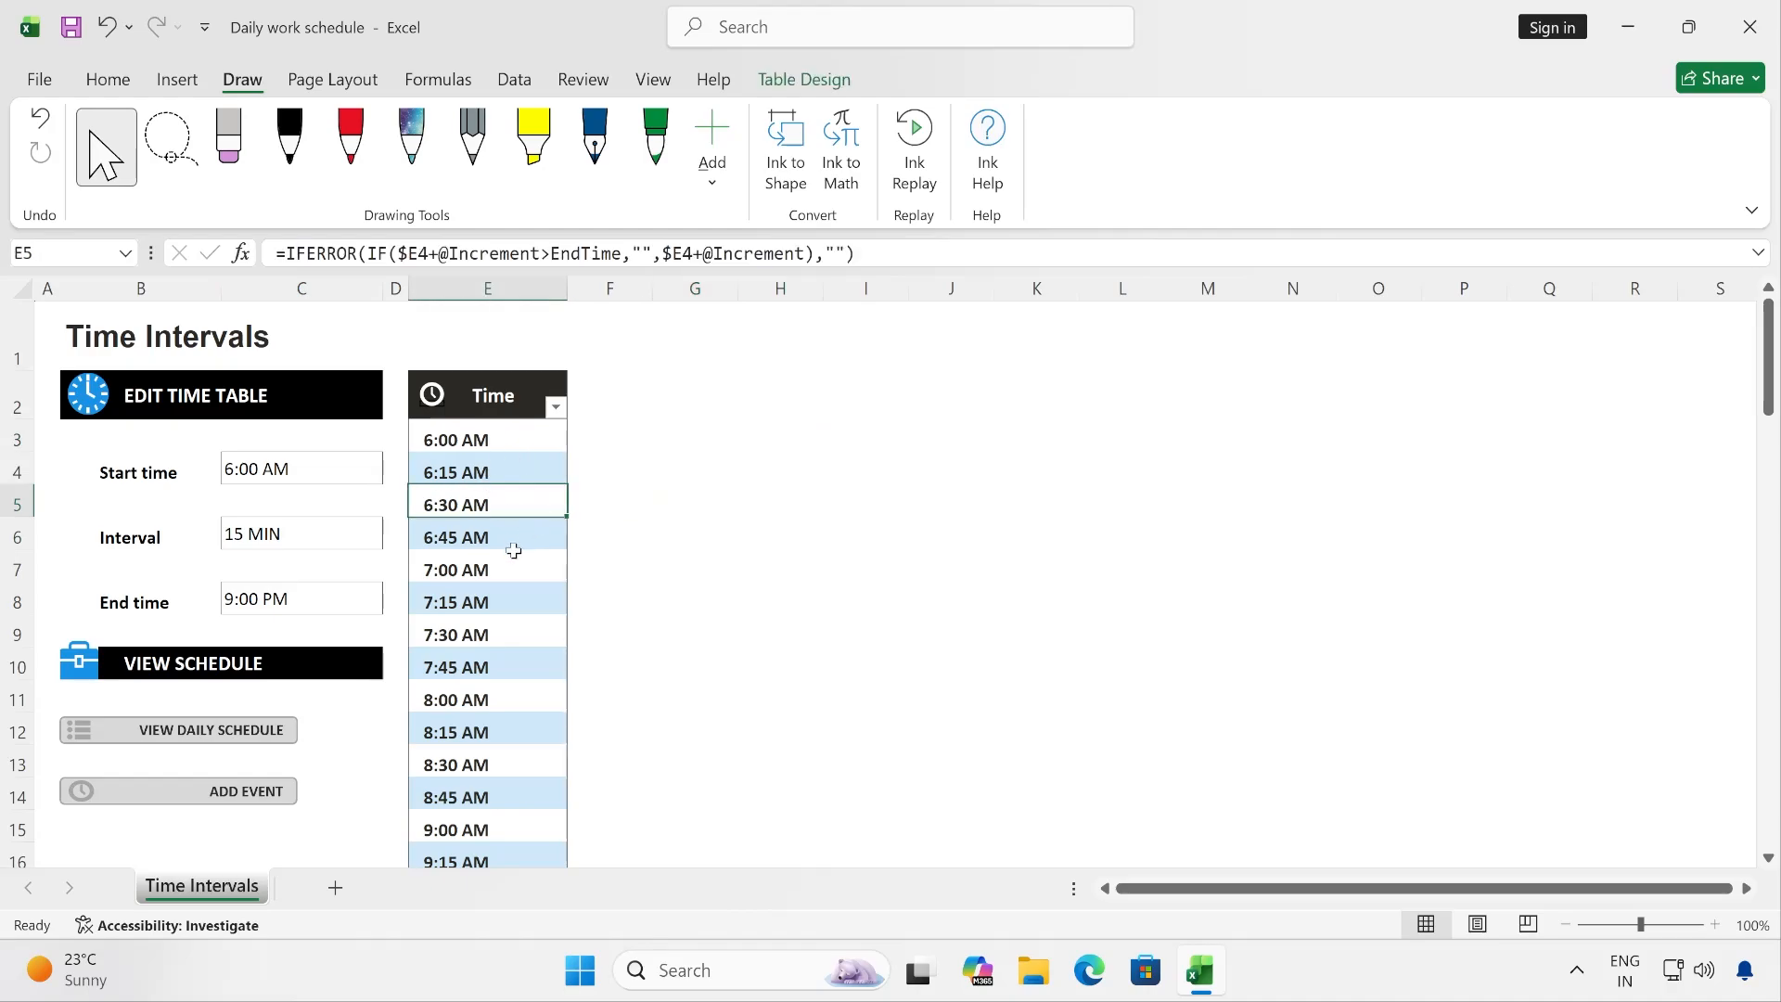
click(505, 569)
click(497, 633)
click(660, 526)
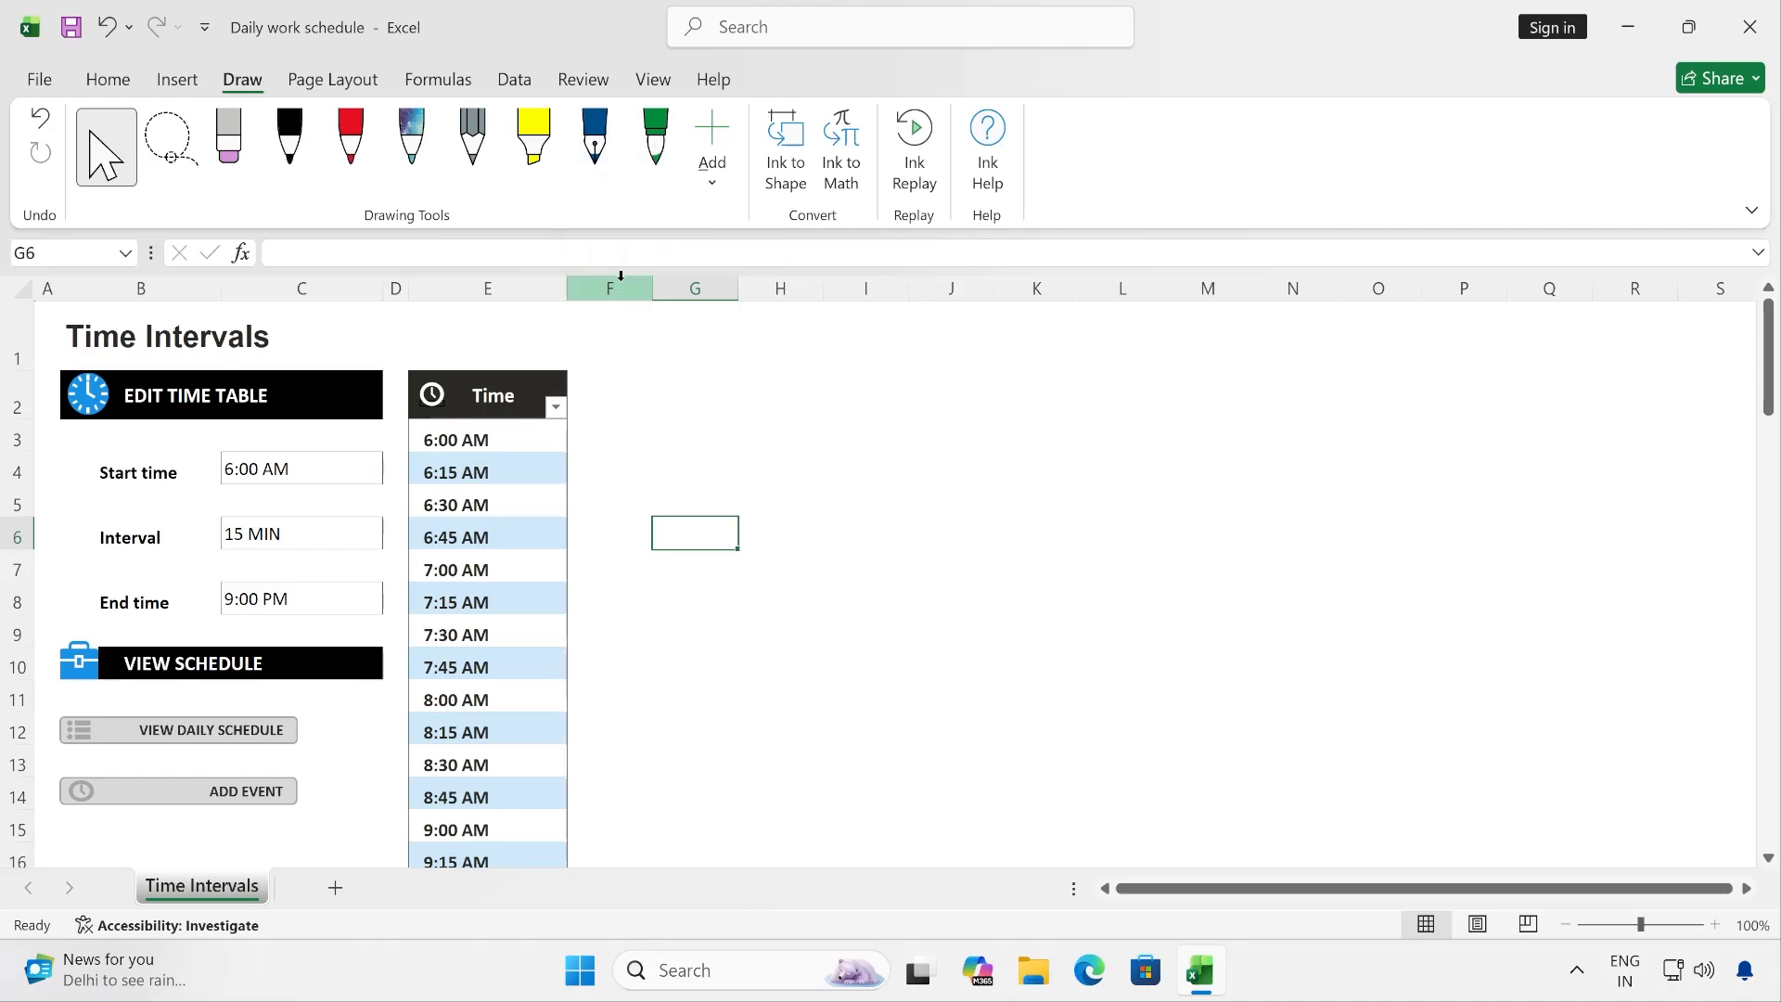
- Draw a freehand letter T with the black 0.35 mm pen over columns G–H, rows 2–5
click(294, 148)
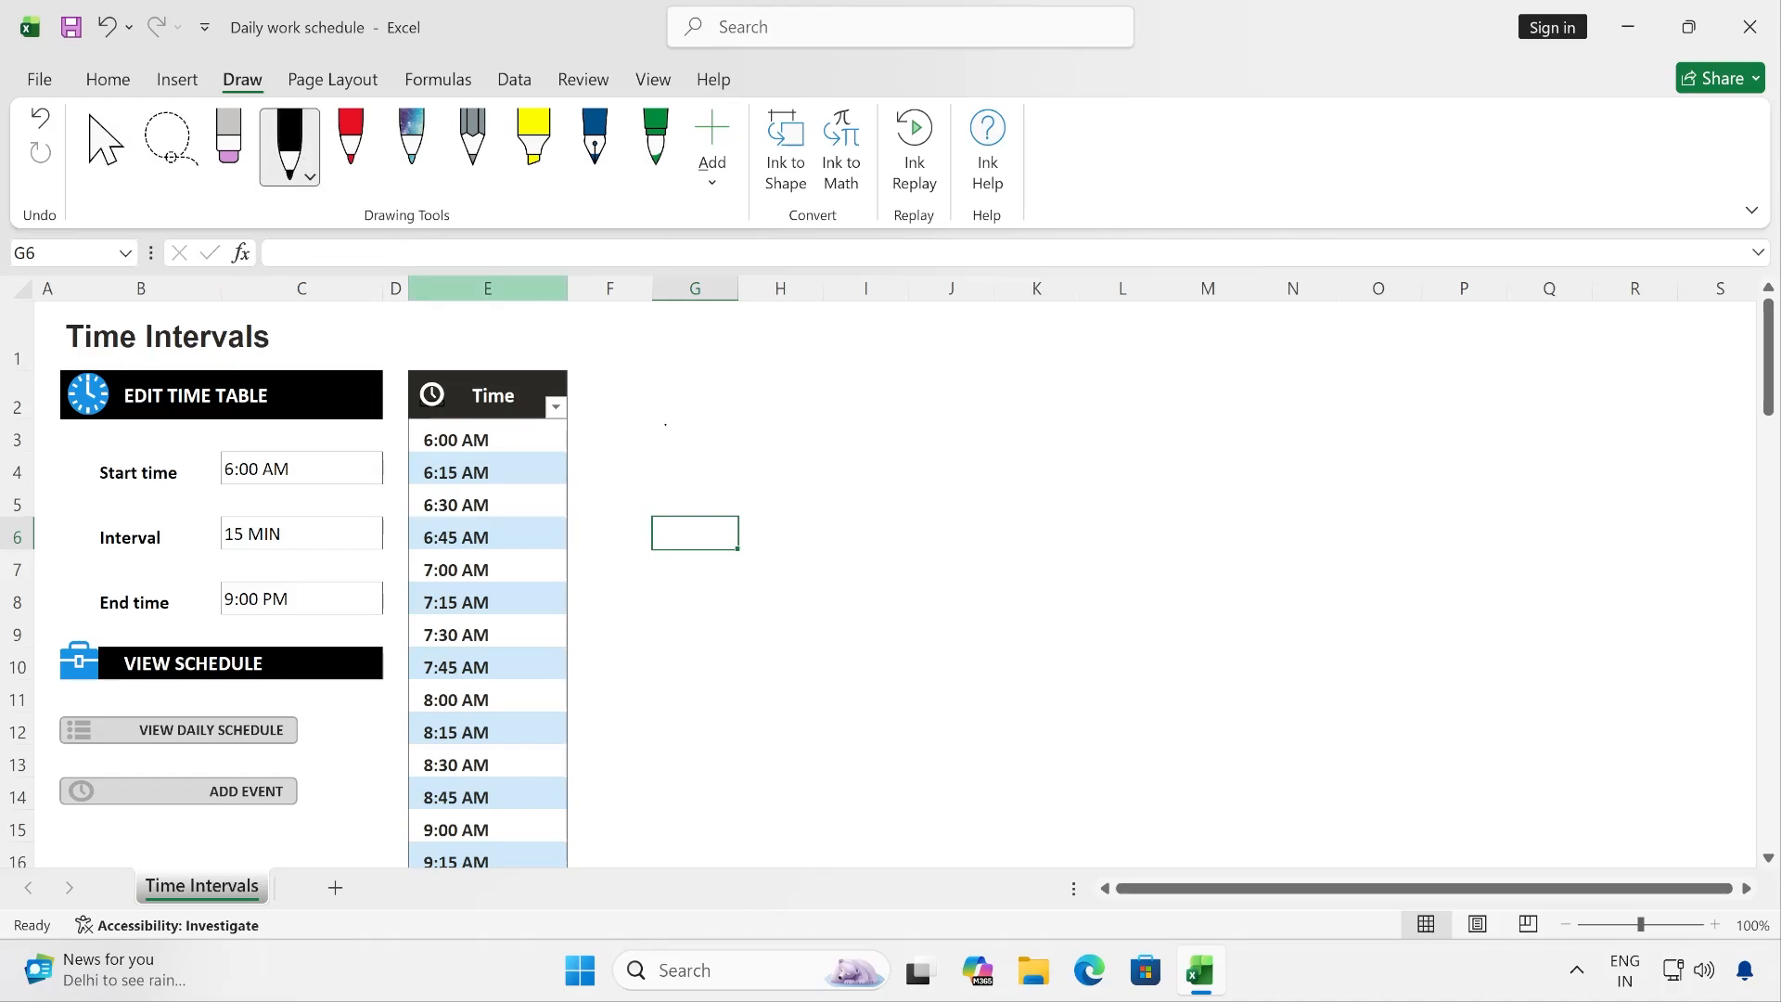
mouse_move(665, 424)
mouse_down()
mouse_move(831, 381)
mouse_move(708, 504)
mouse_up()
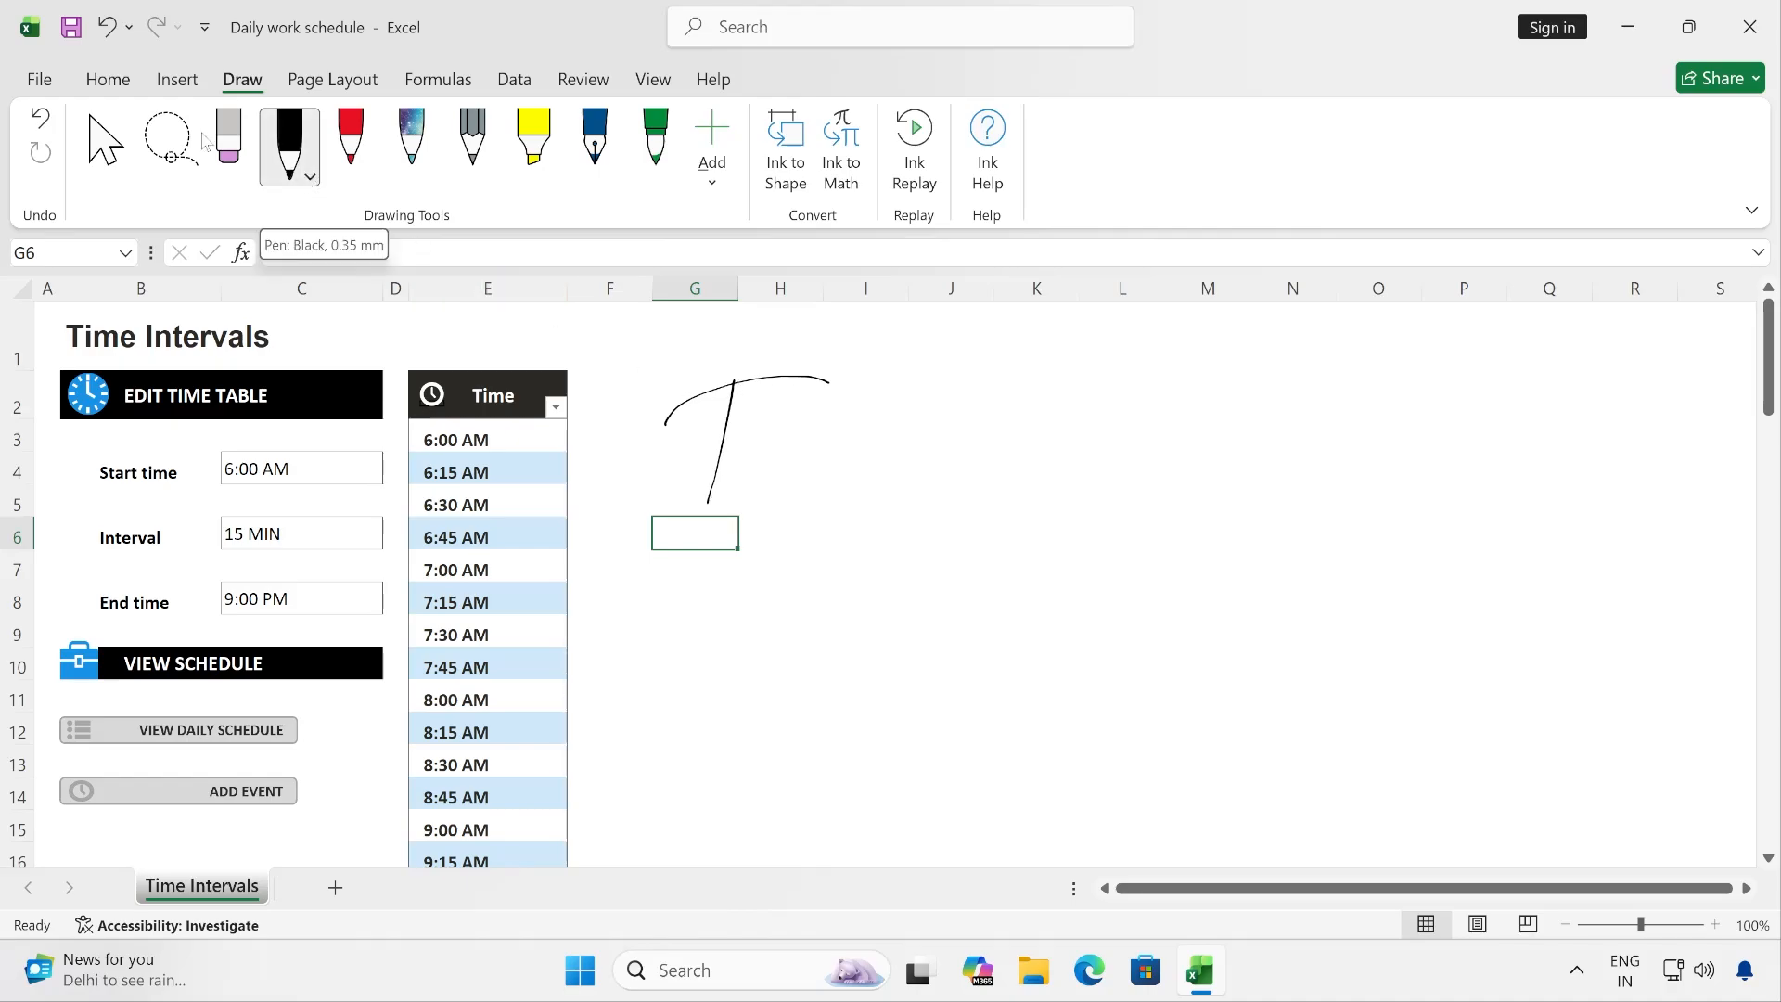
click(104, 81)
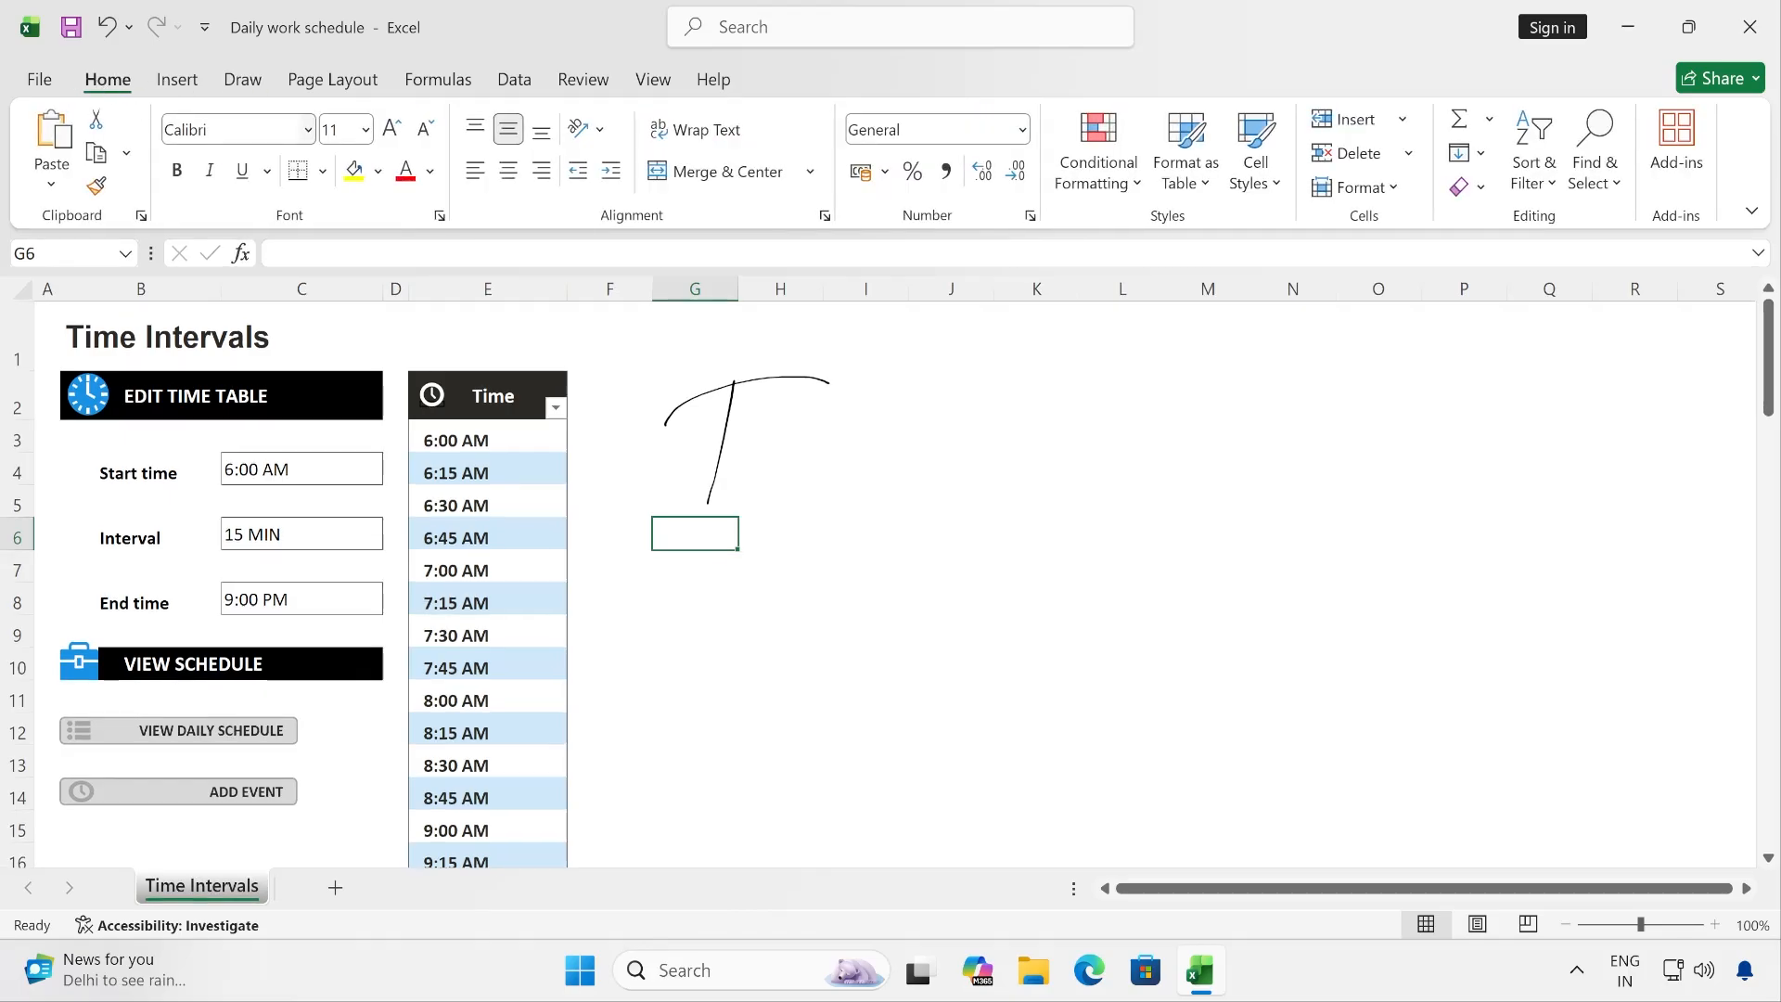
click(366, 130)
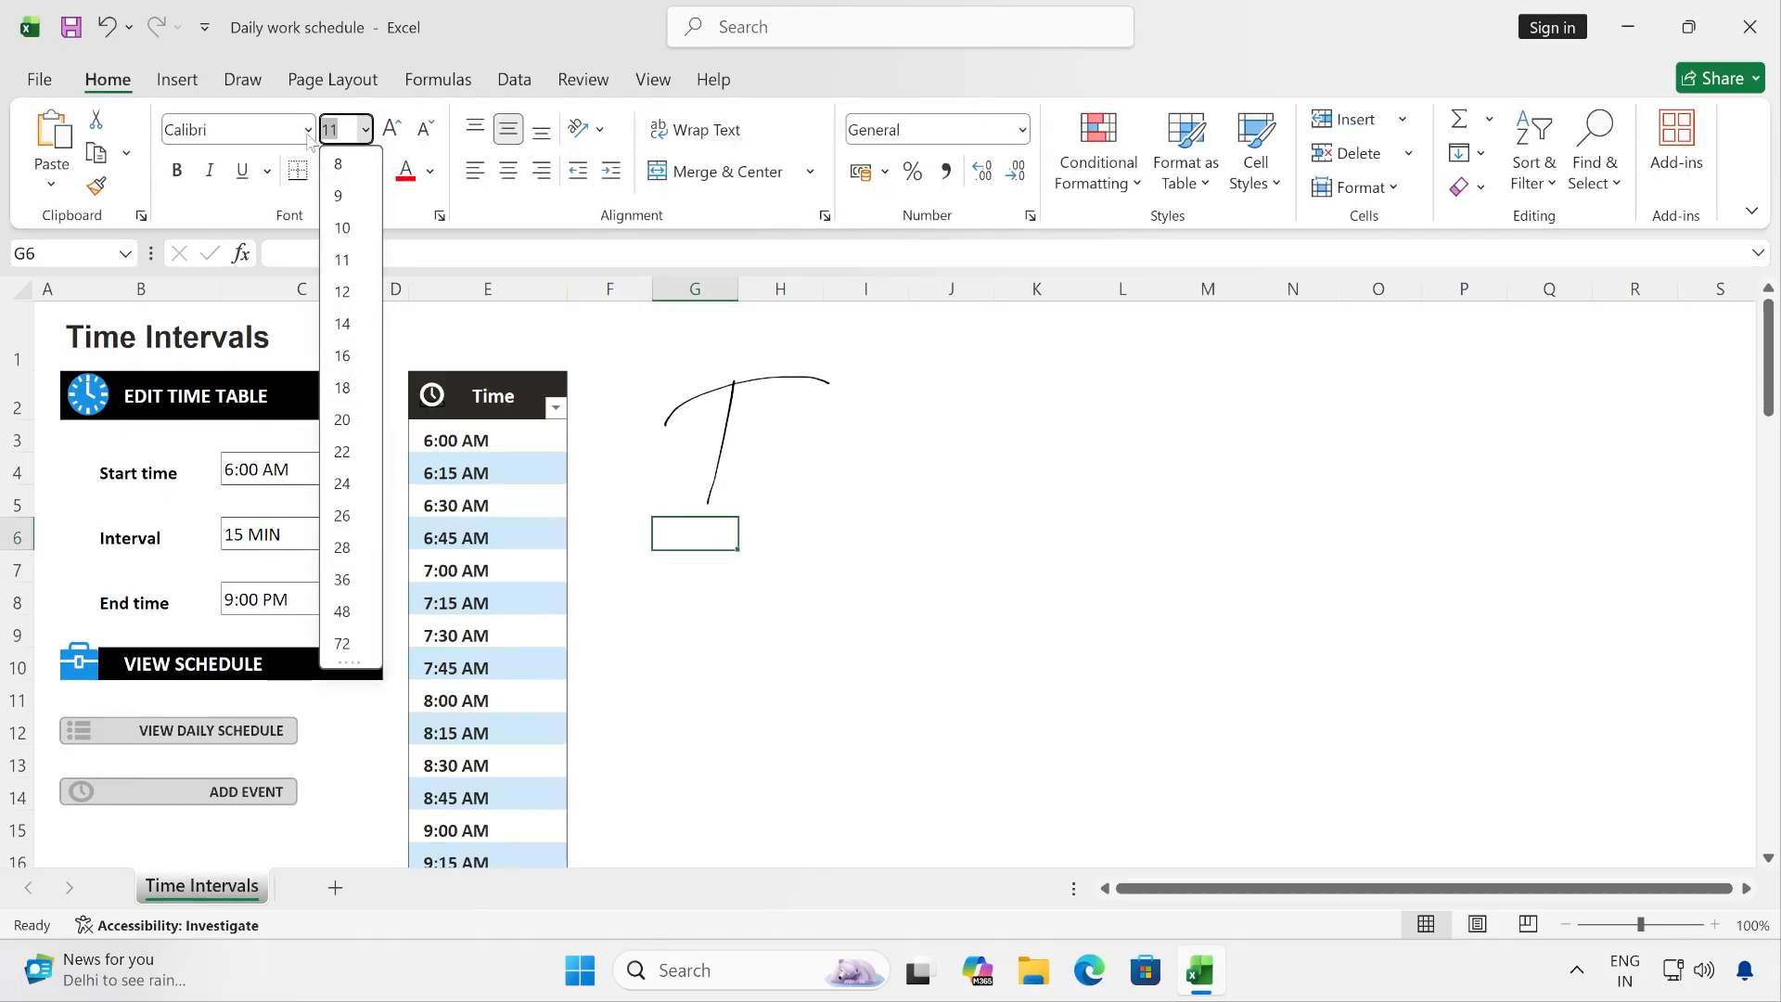
click(243, 80)
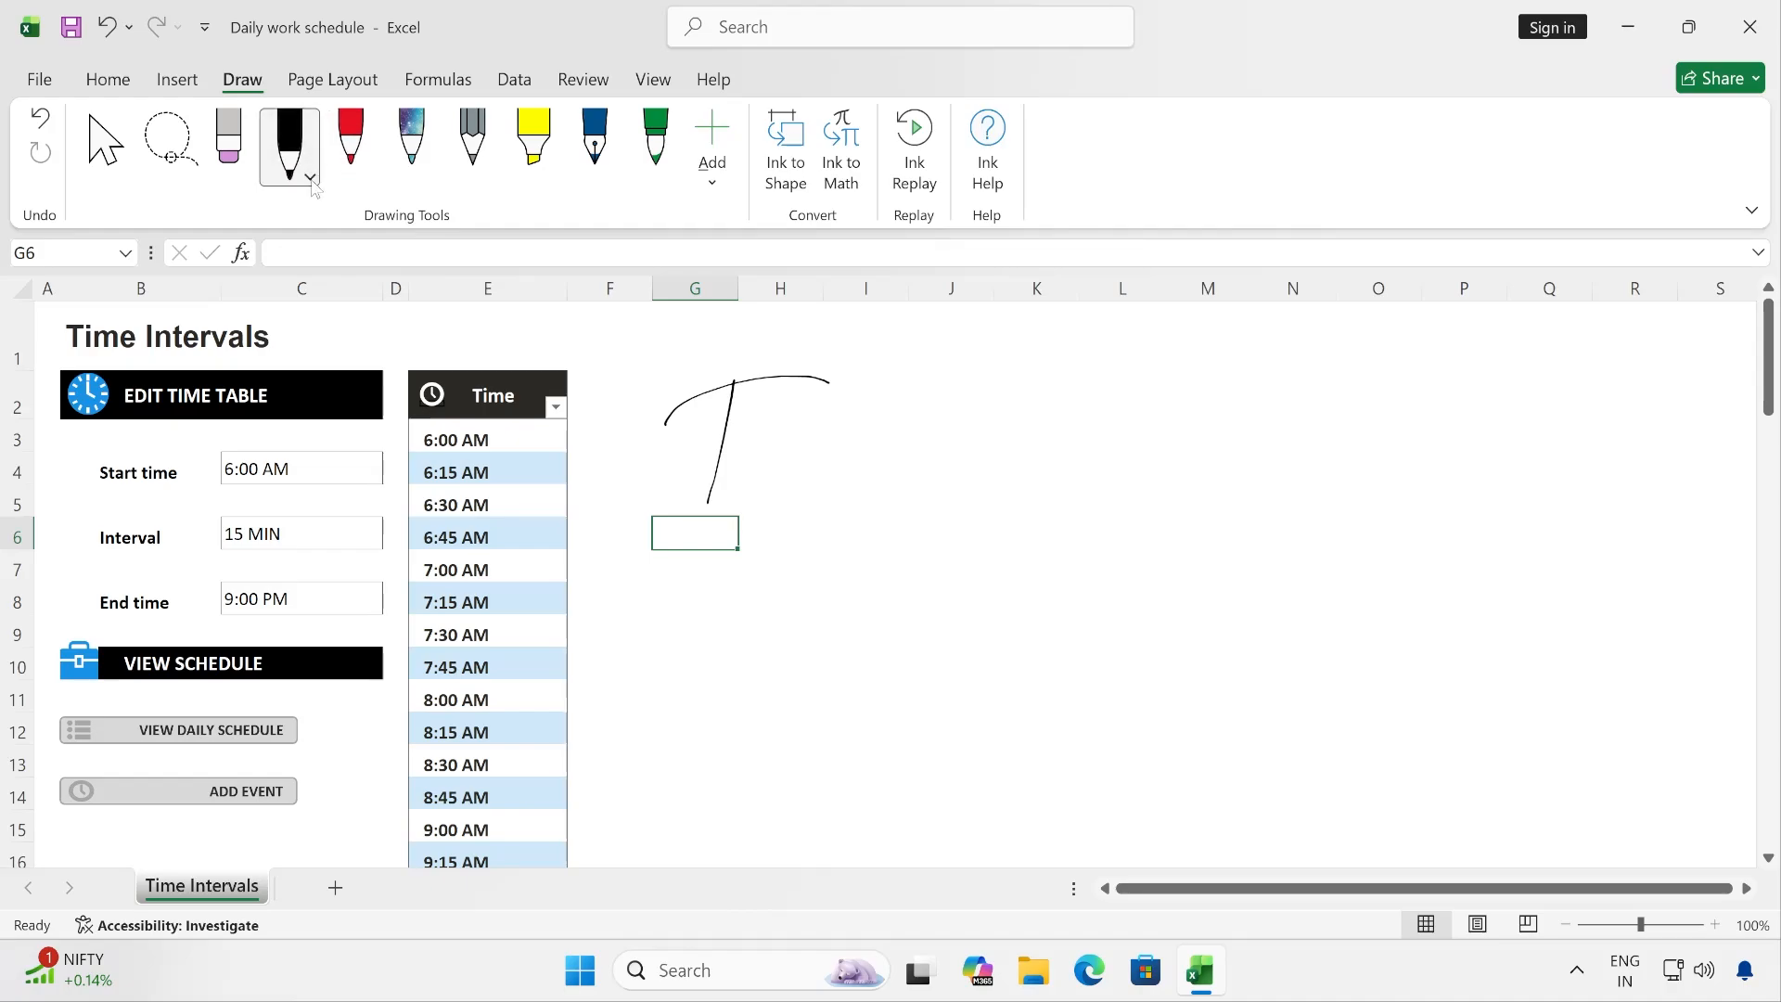
- Set the black pen to the fourth preset thickness and draw a second letter T over columns H–J, rows 3–6
click(311, 178)
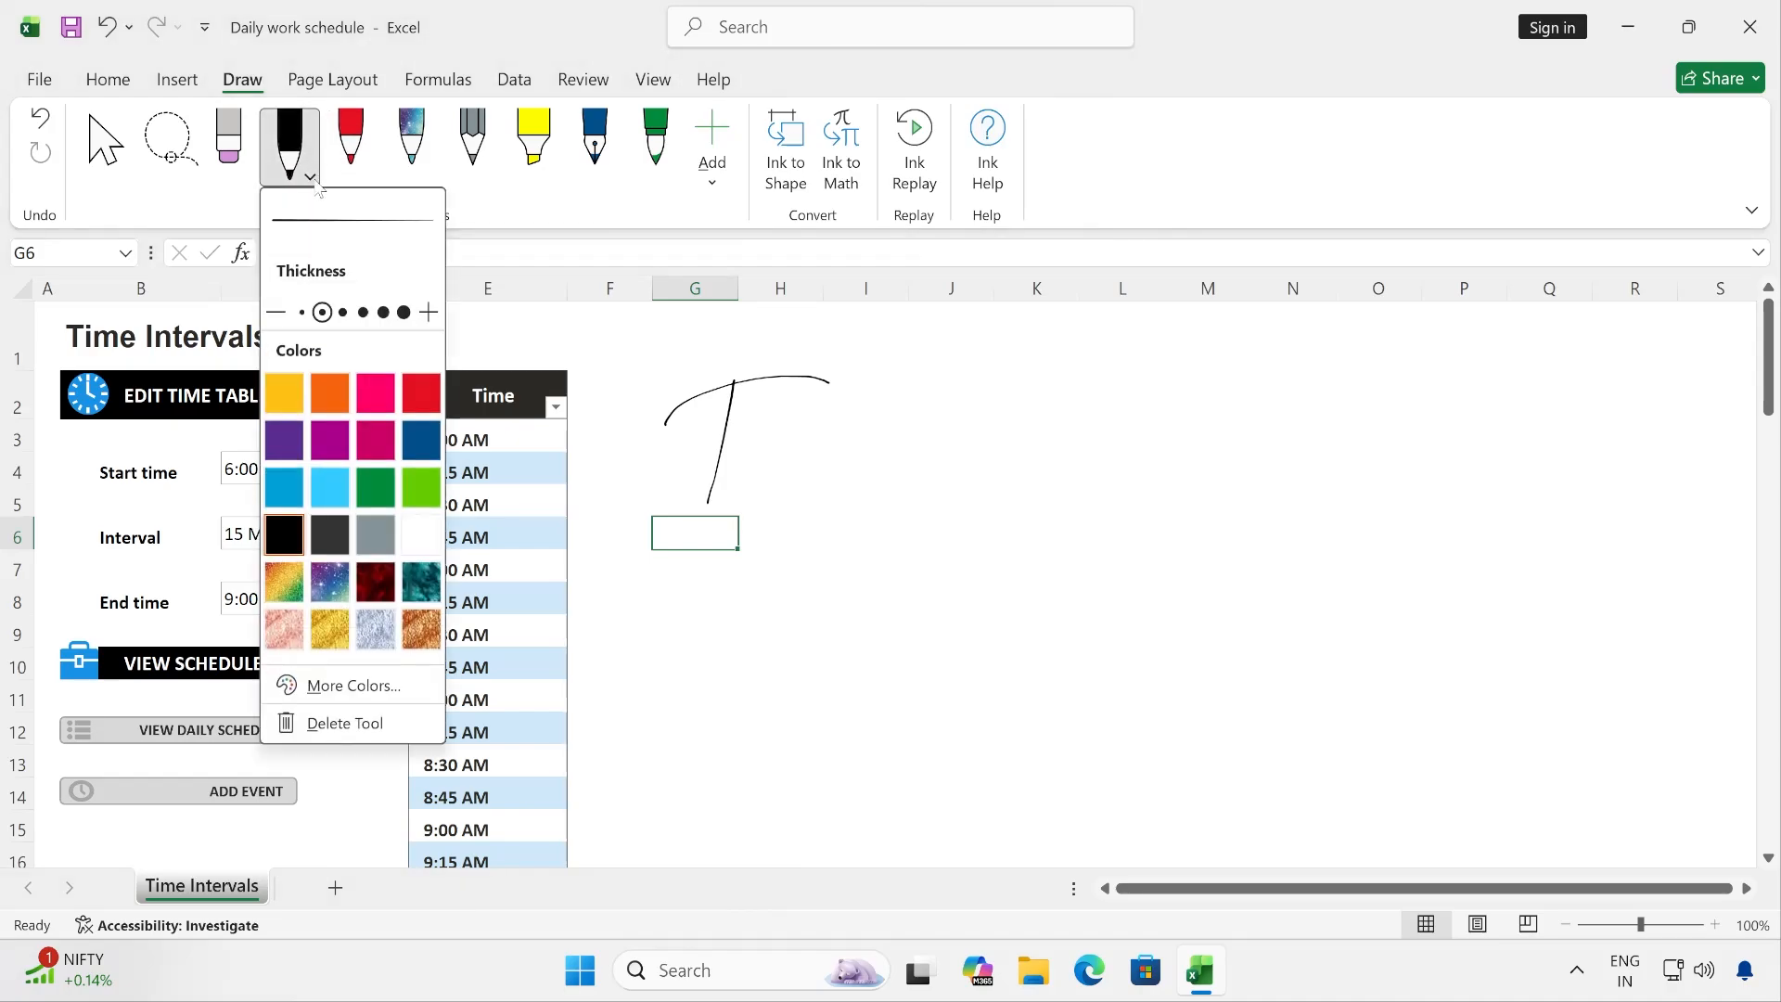
click(342, 312)
click(364, 315)
click(383, 314)
click(404, 314)
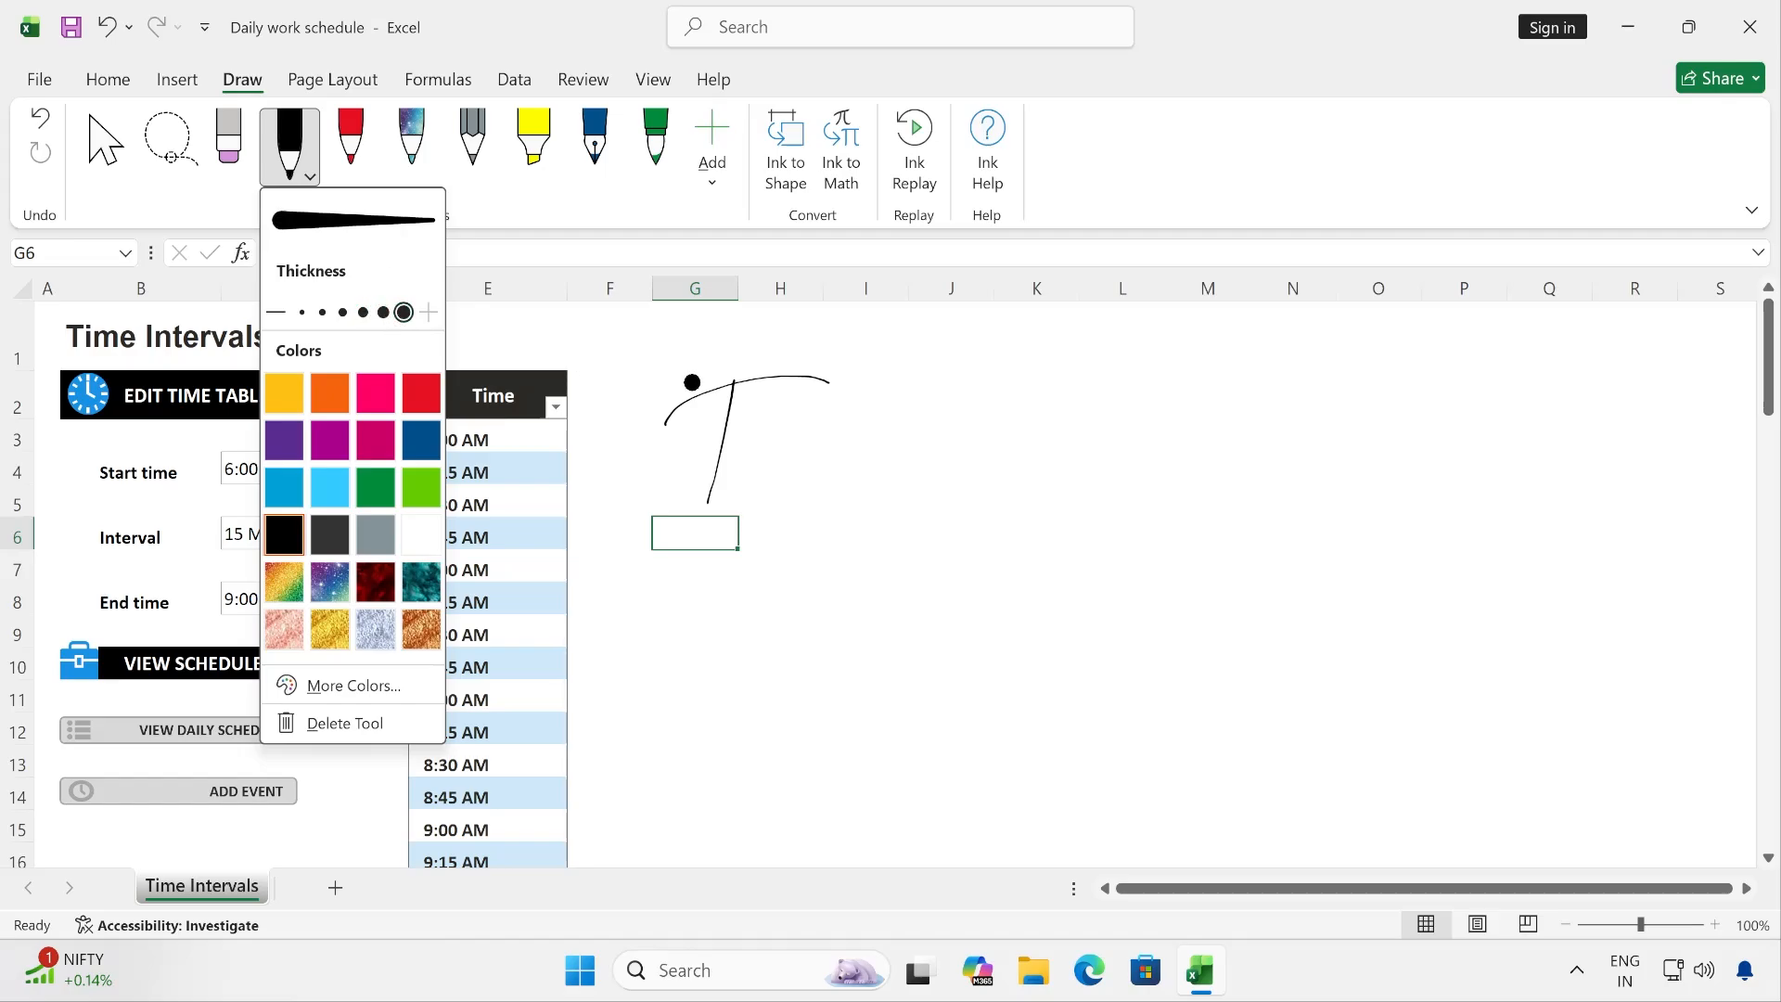
click(383, 313)
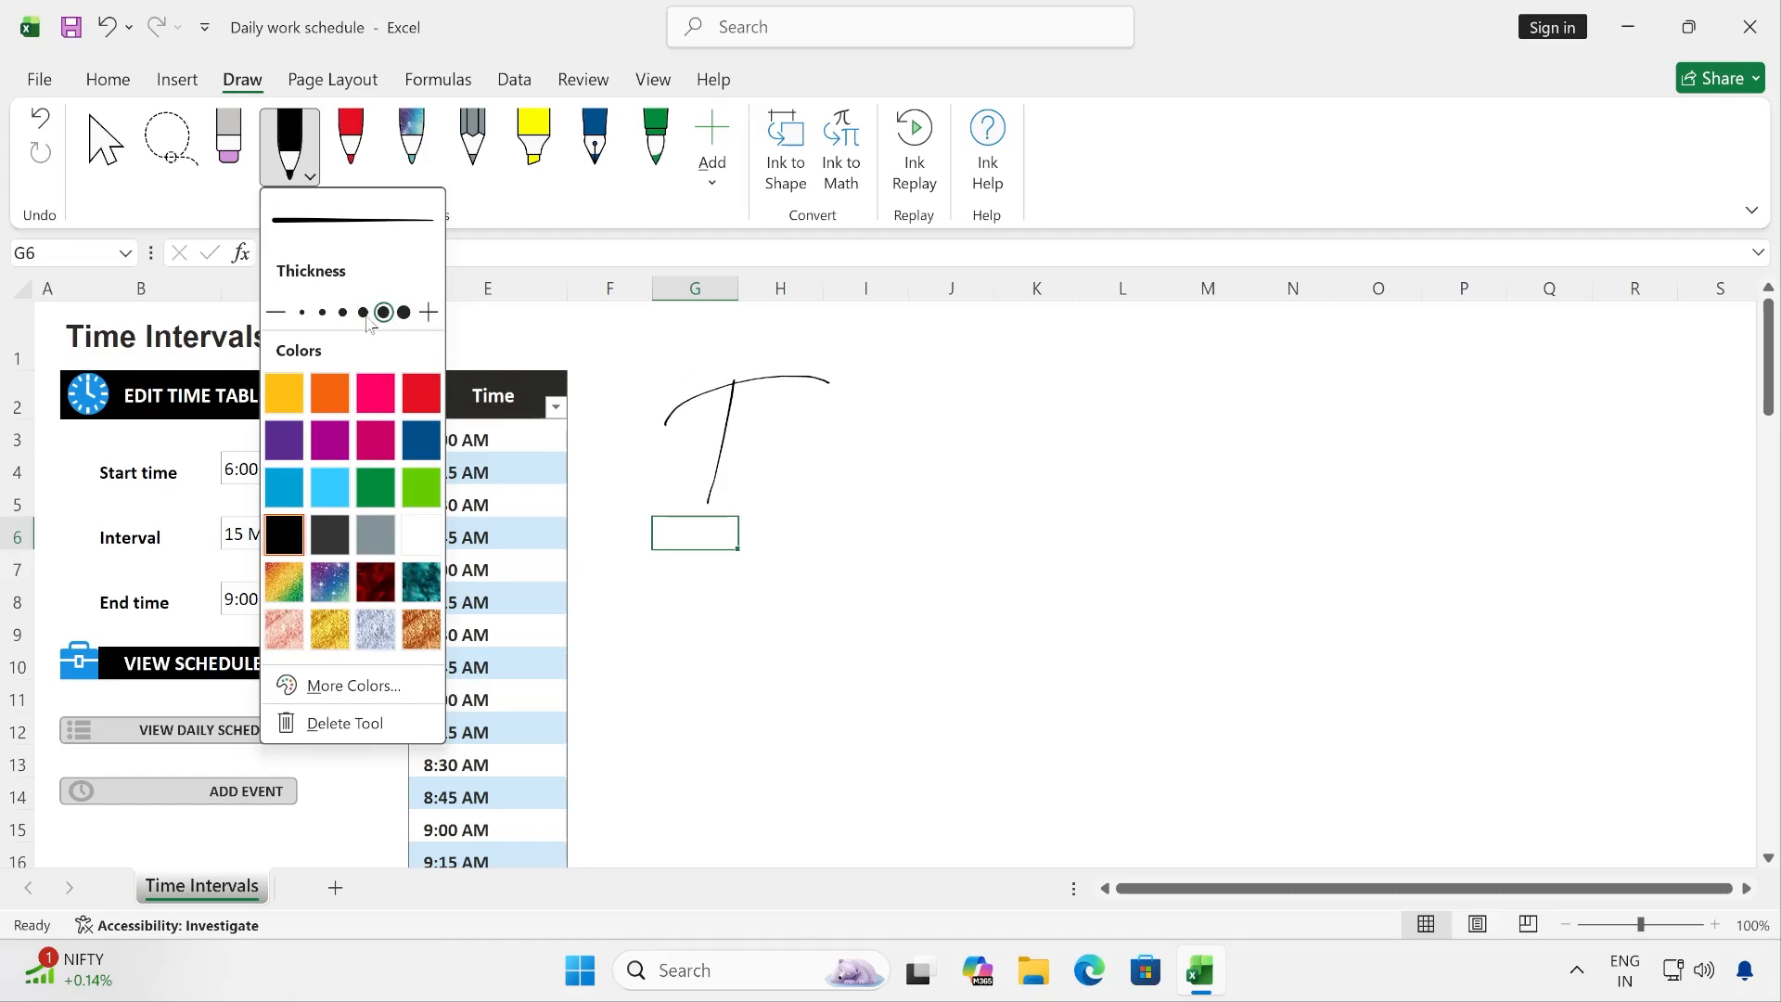
click(363, 313)
mouse_move(805, 480)
mouse_down()
mouse_move(992, 445)
mouse_move(903, 548)
mouse_up()
- Set the black pen to the third preset thickness and draw another letter T over columns K–L, rows 2–4
click(290, 149)
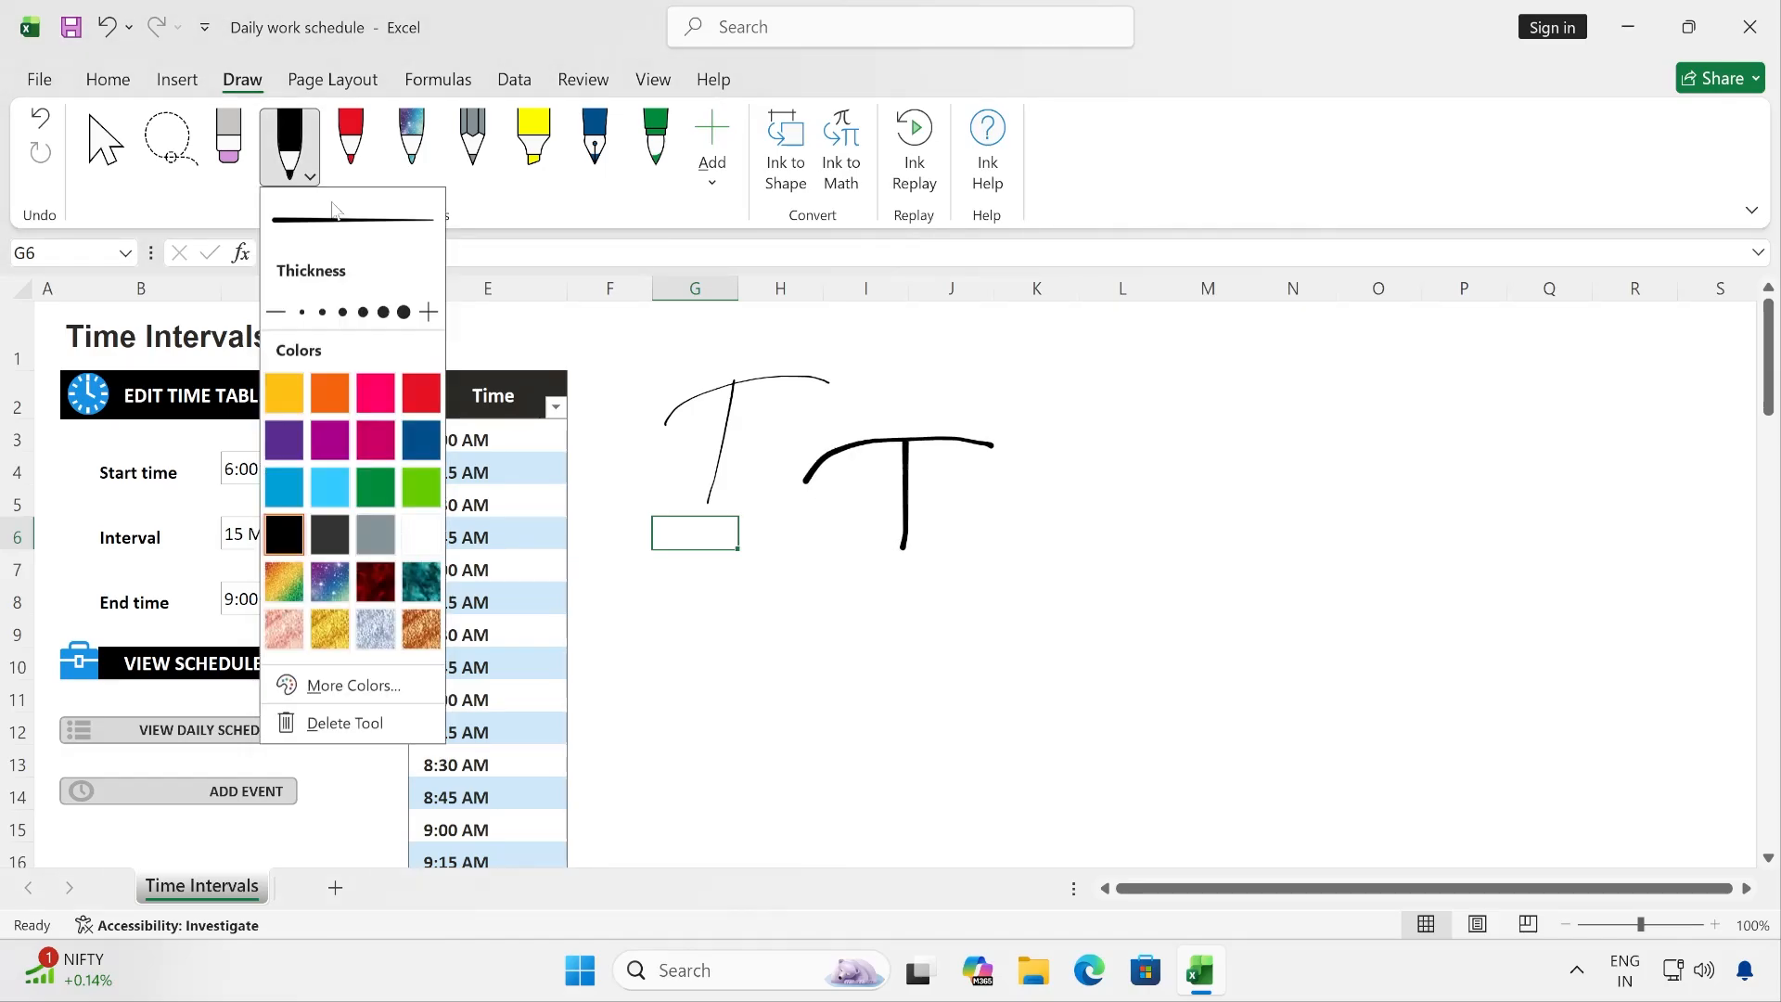
click(342, 312)
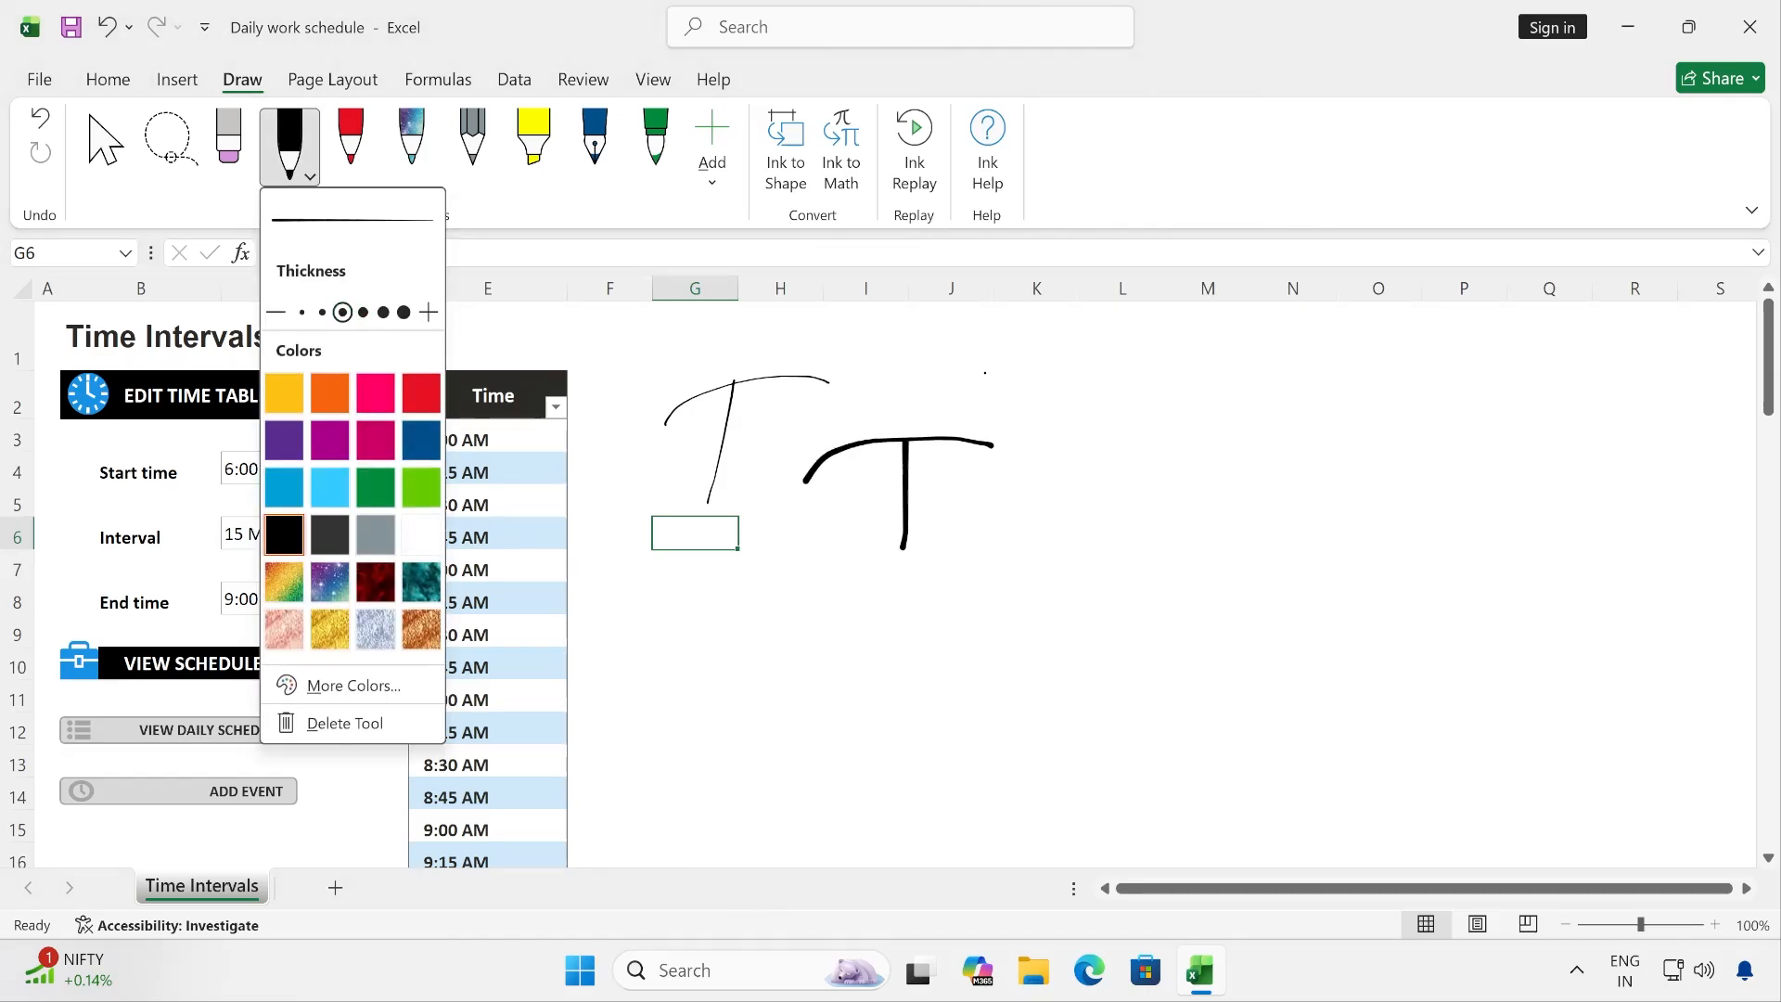
click(1024, 374)
mouse_move(1024, 374)
mouse_down()
mouse_move(1177, 360)
mouse_move(1080, 454)
mouse_up()
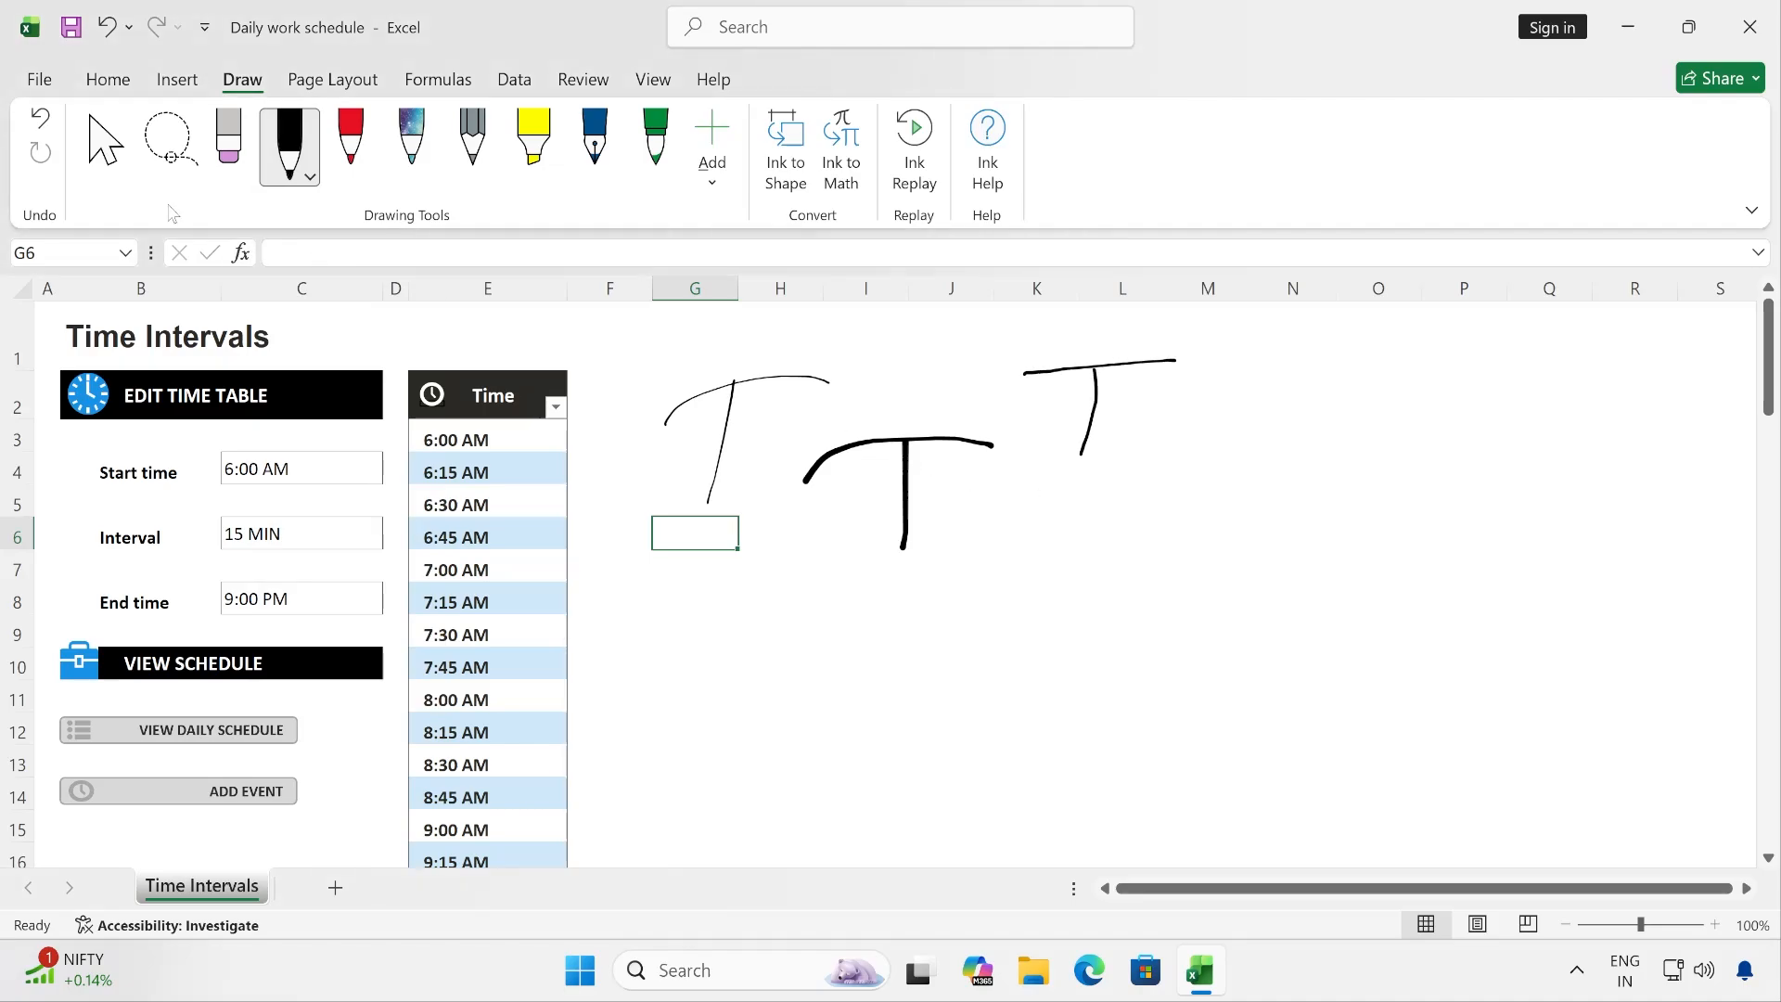
- Undo the last four ink strokes, removing the second and third letter T
click(40, 119)
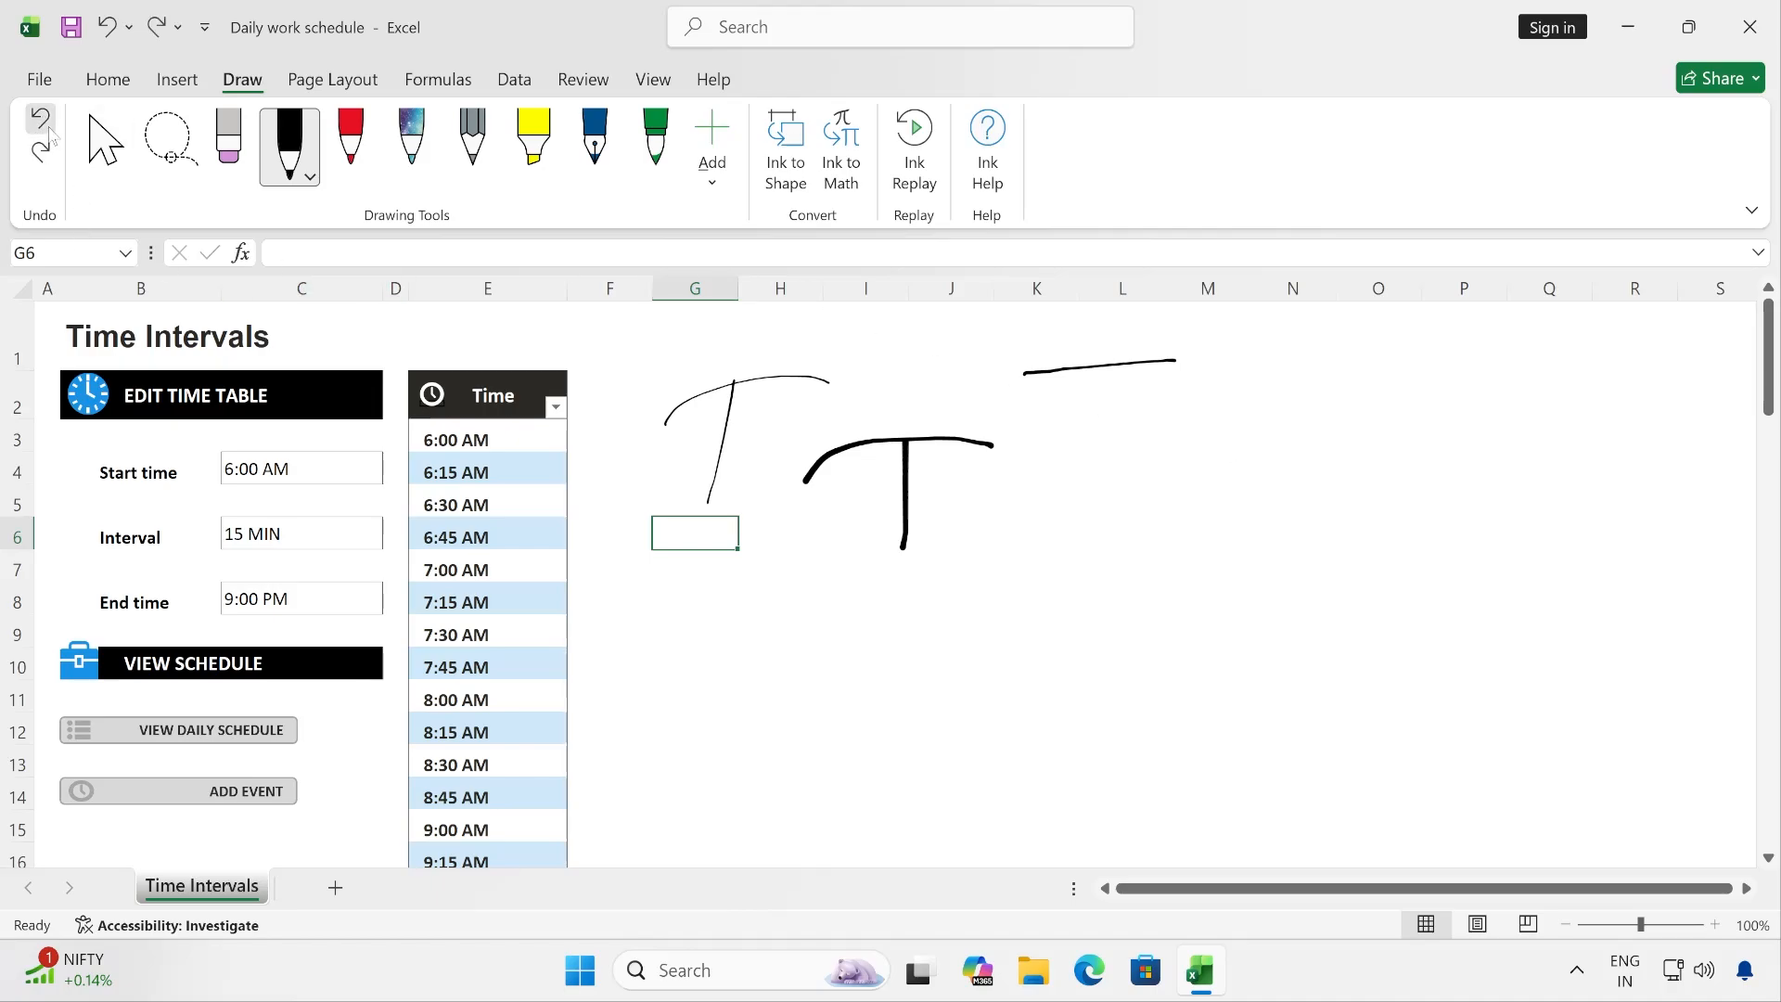
click(40, 119)
click(40, 121)
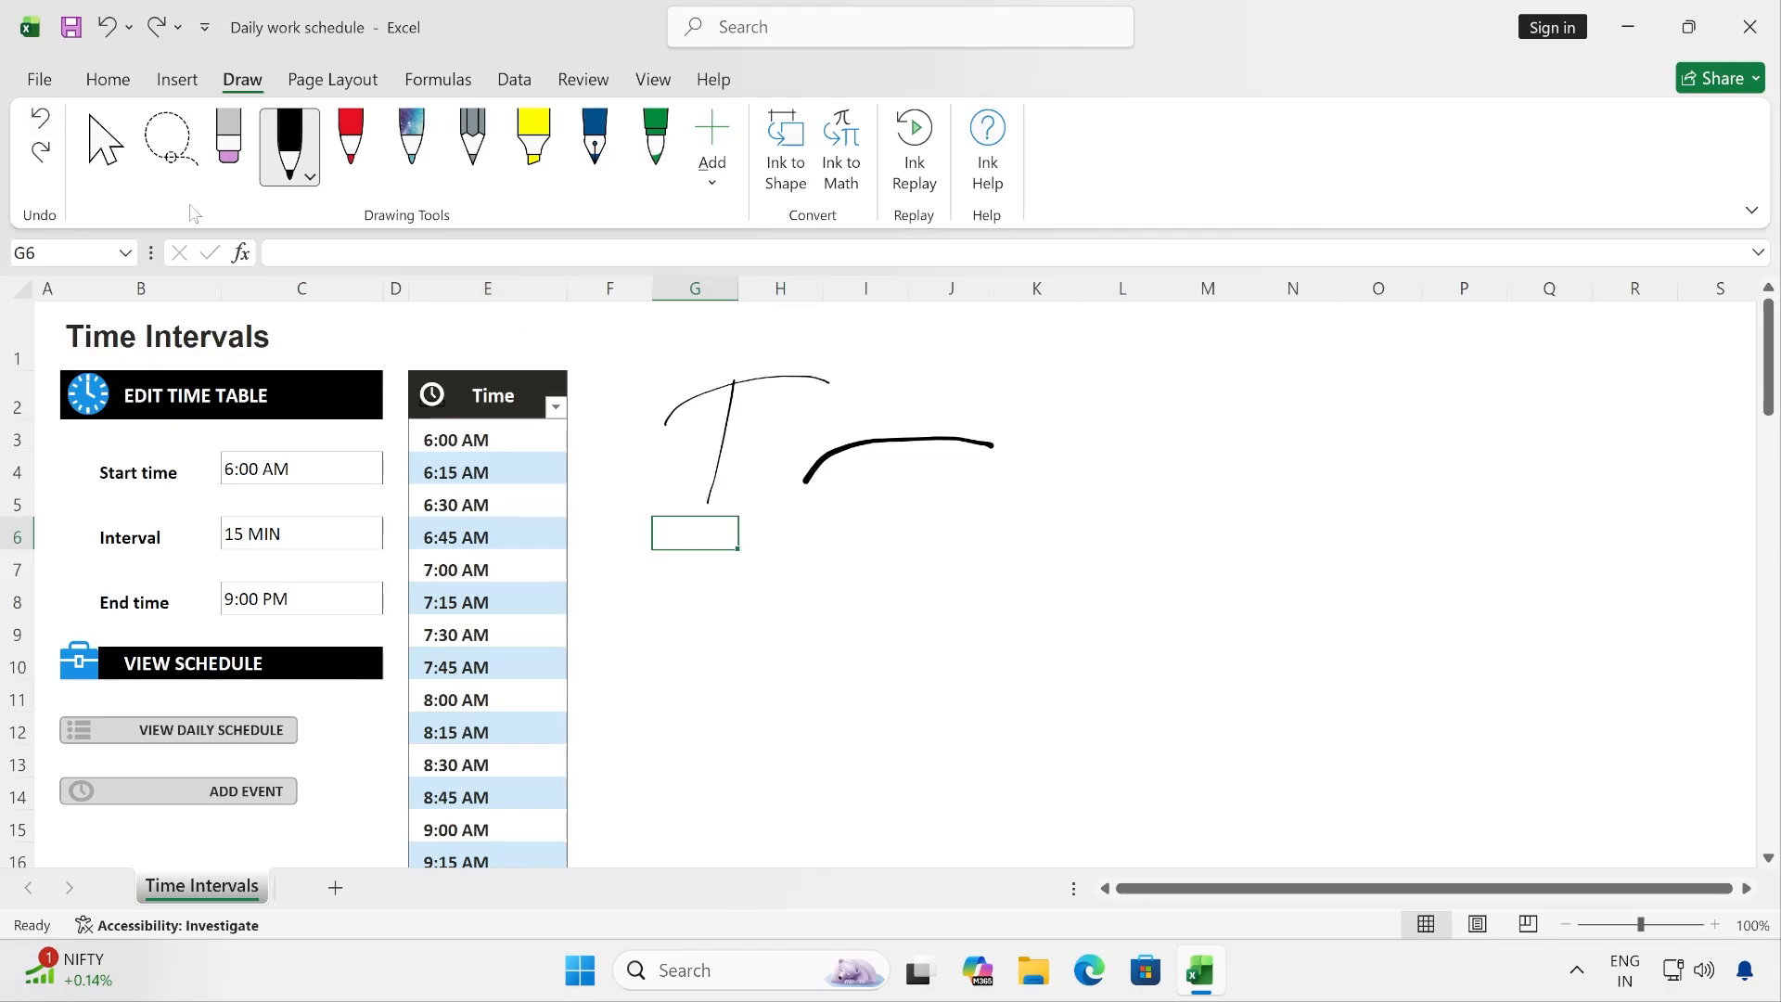
click(41, 120)
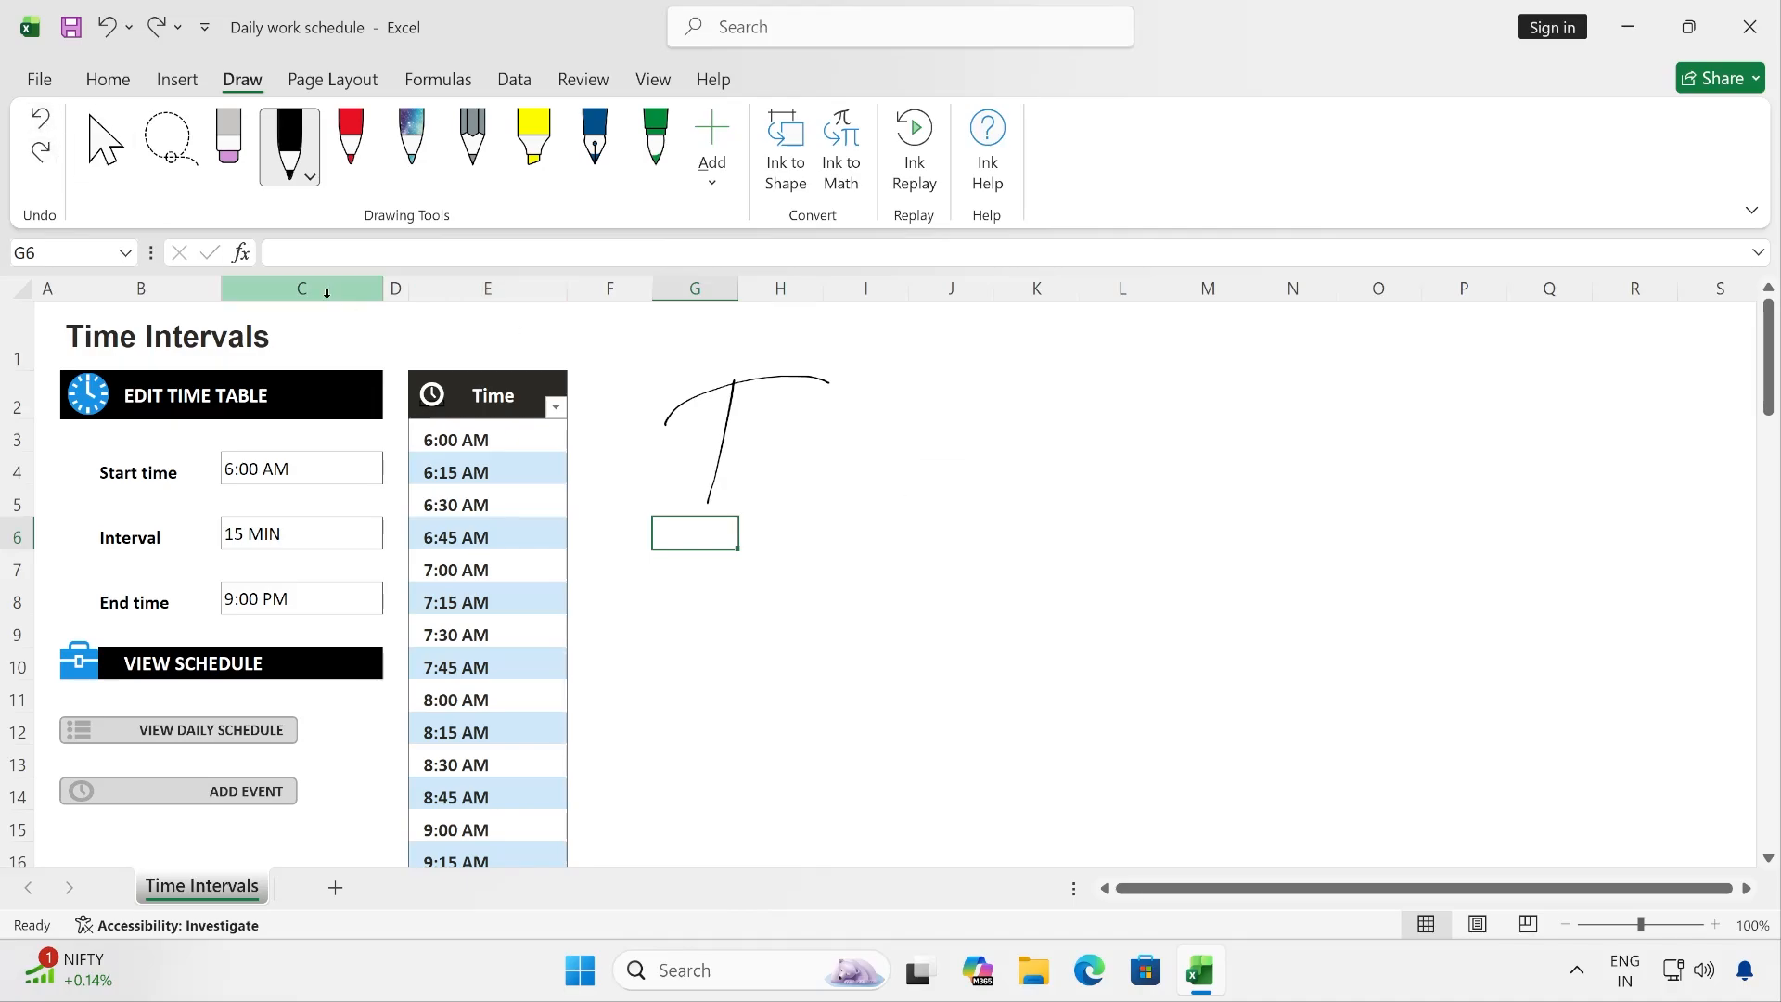
- Redo the four undone ink strokes to restore both letters
click(41, 152)
click(41, 152)
click(41, 154)
click(41, 154)
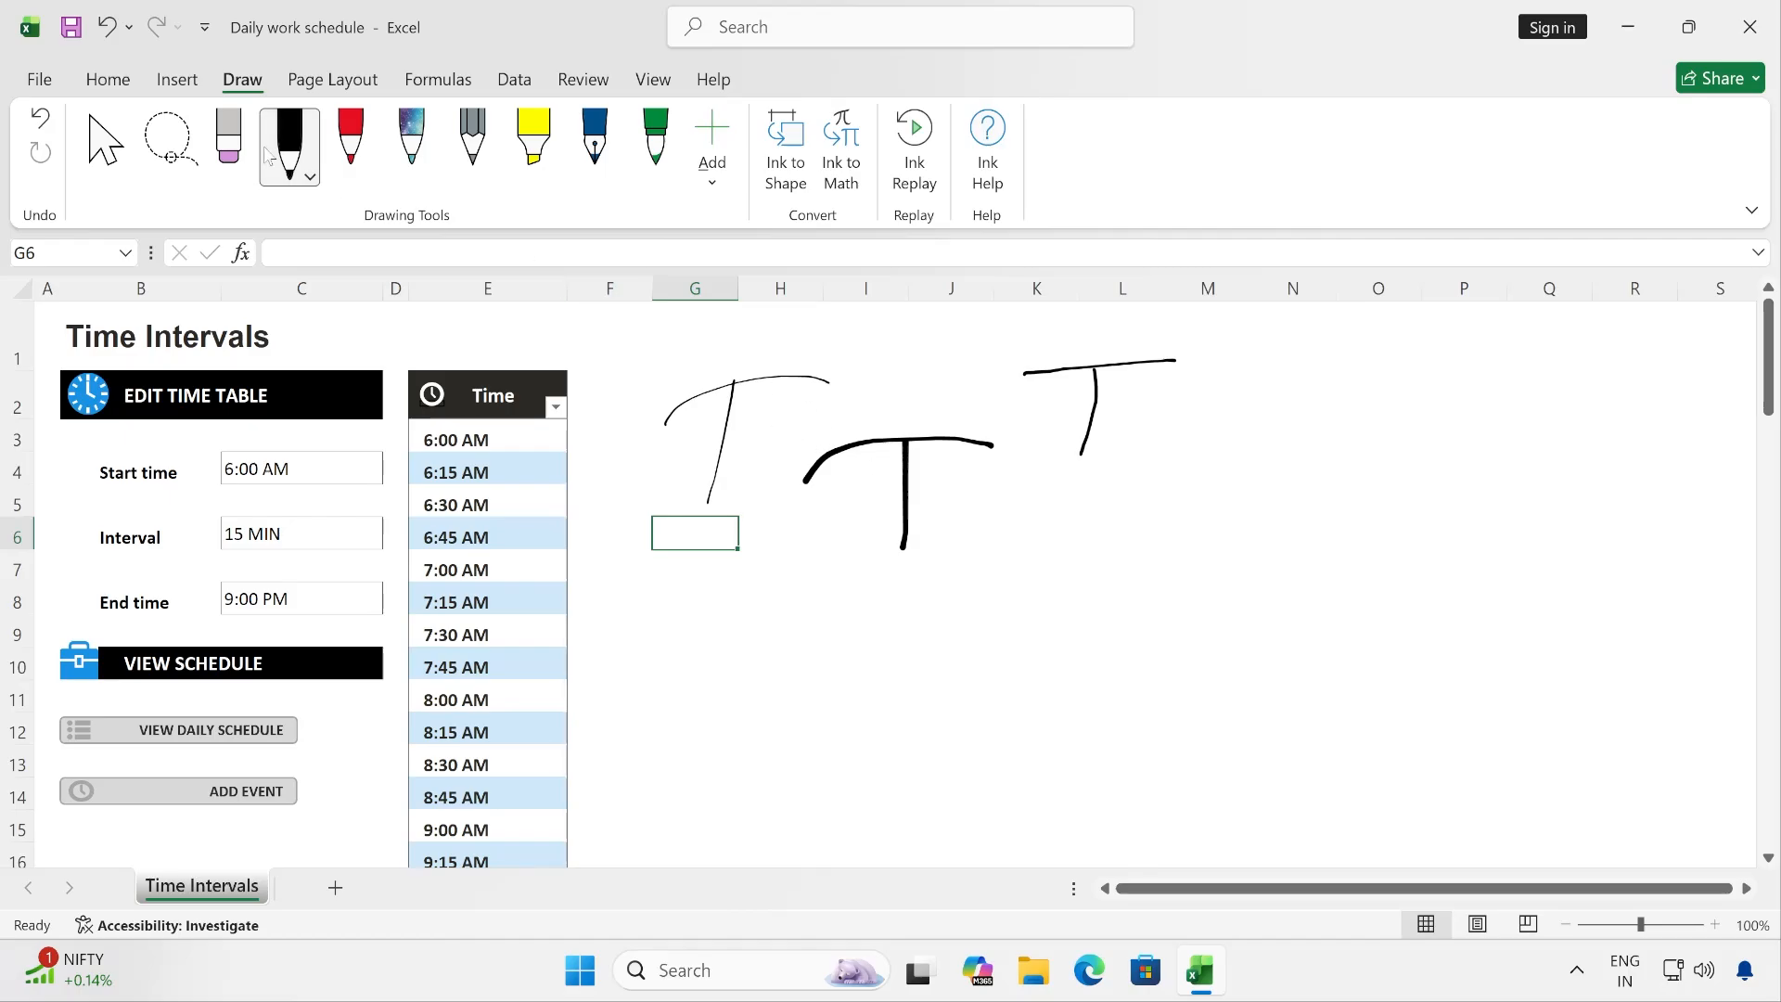
- Change the black pen's colour to Galaxy and draw the letters T and S over columns G–J, rows 8–11
click(311, 178)
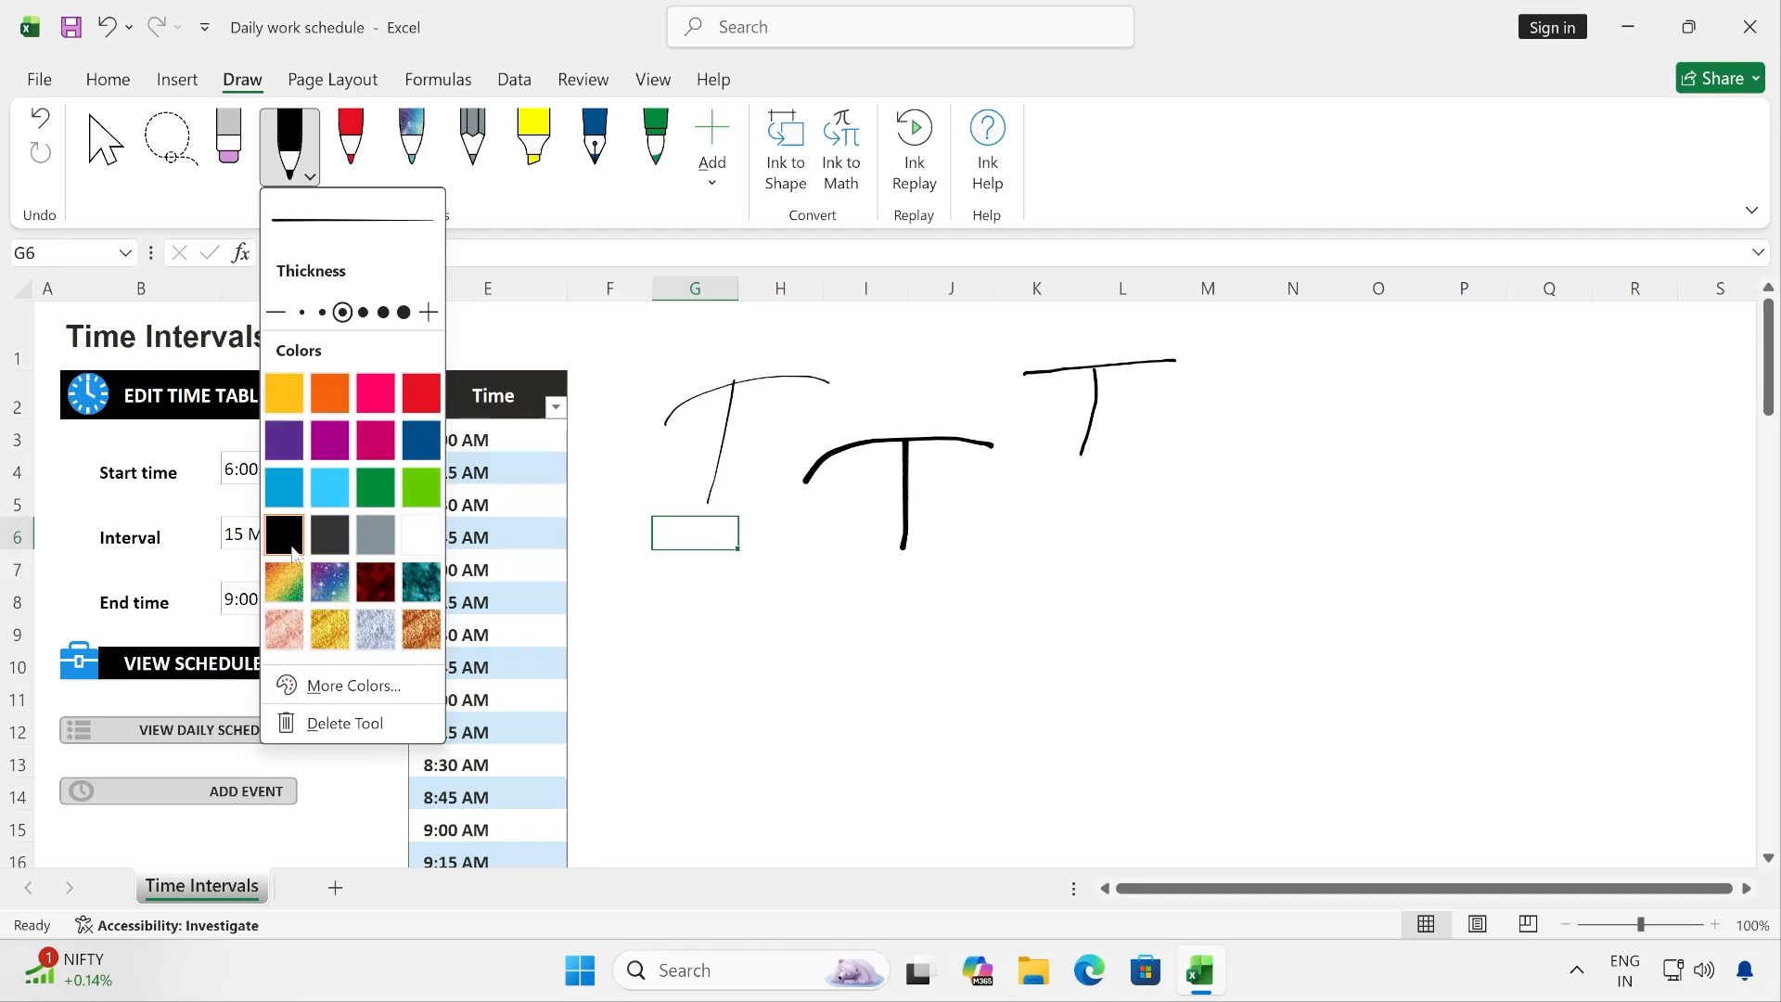
click(329, 589)
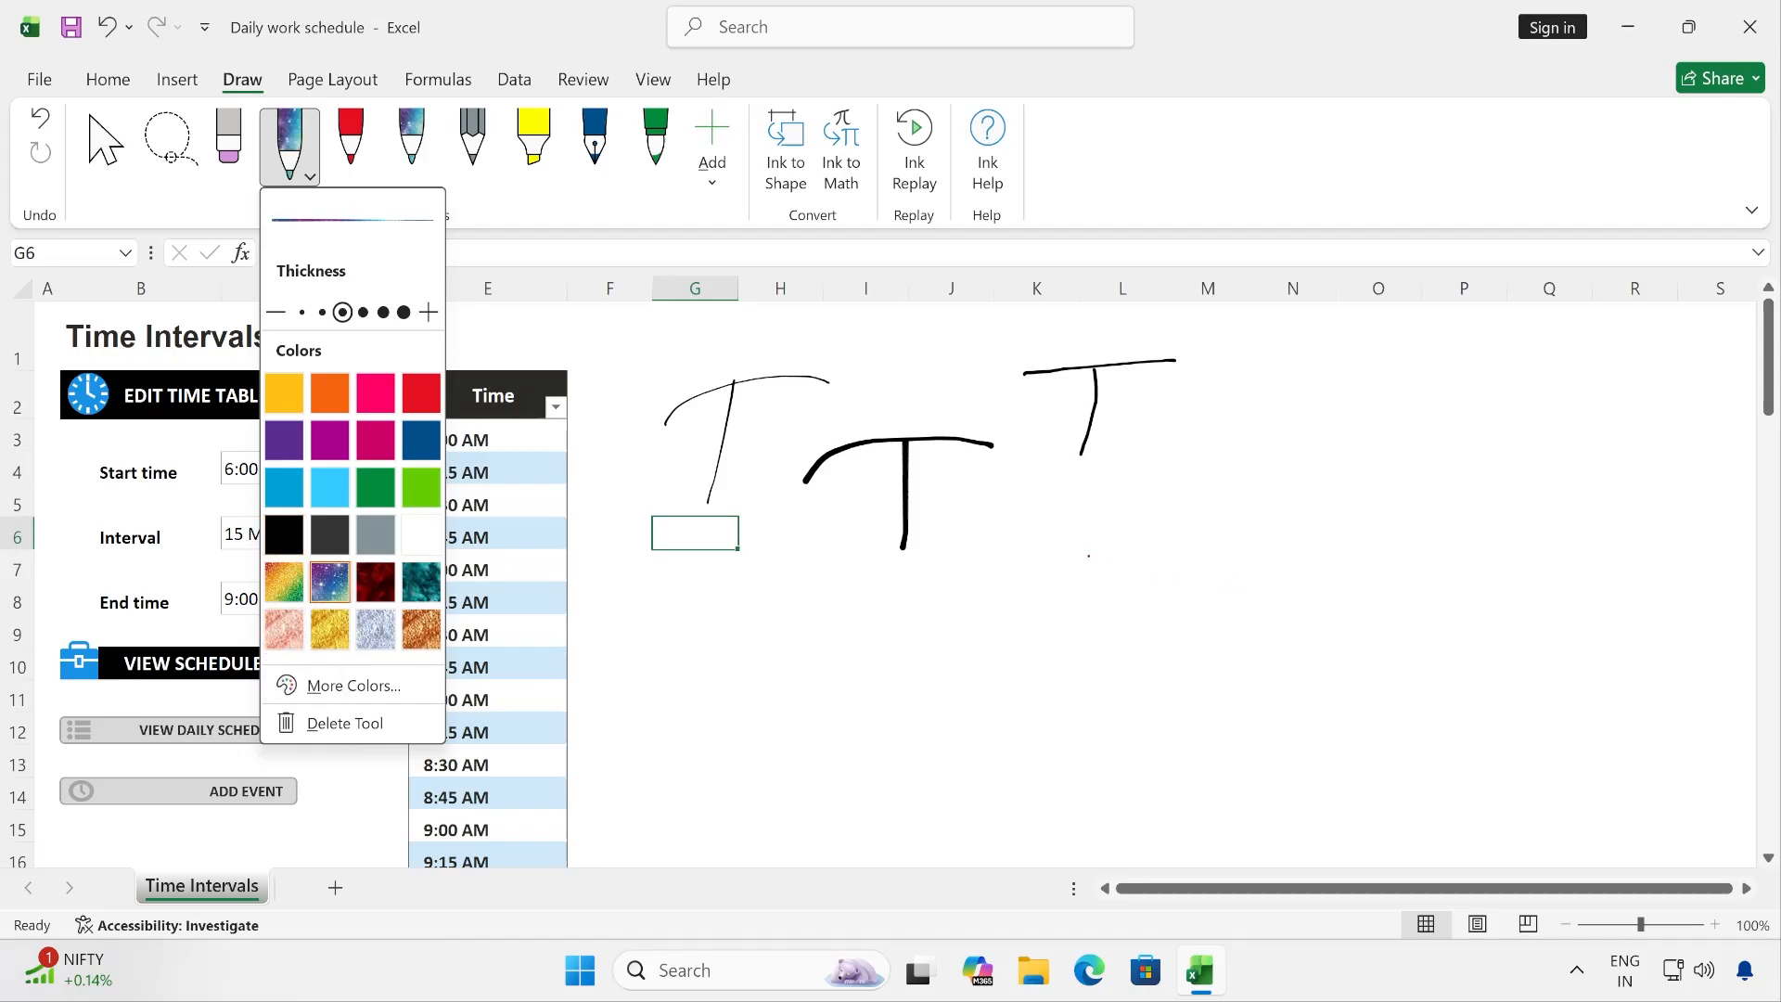
click(780, 596)
mouse_move(729, 607)
mouse_down()
mouse_move(841, 600)
mouse_move(763, 701)
mouse_up()
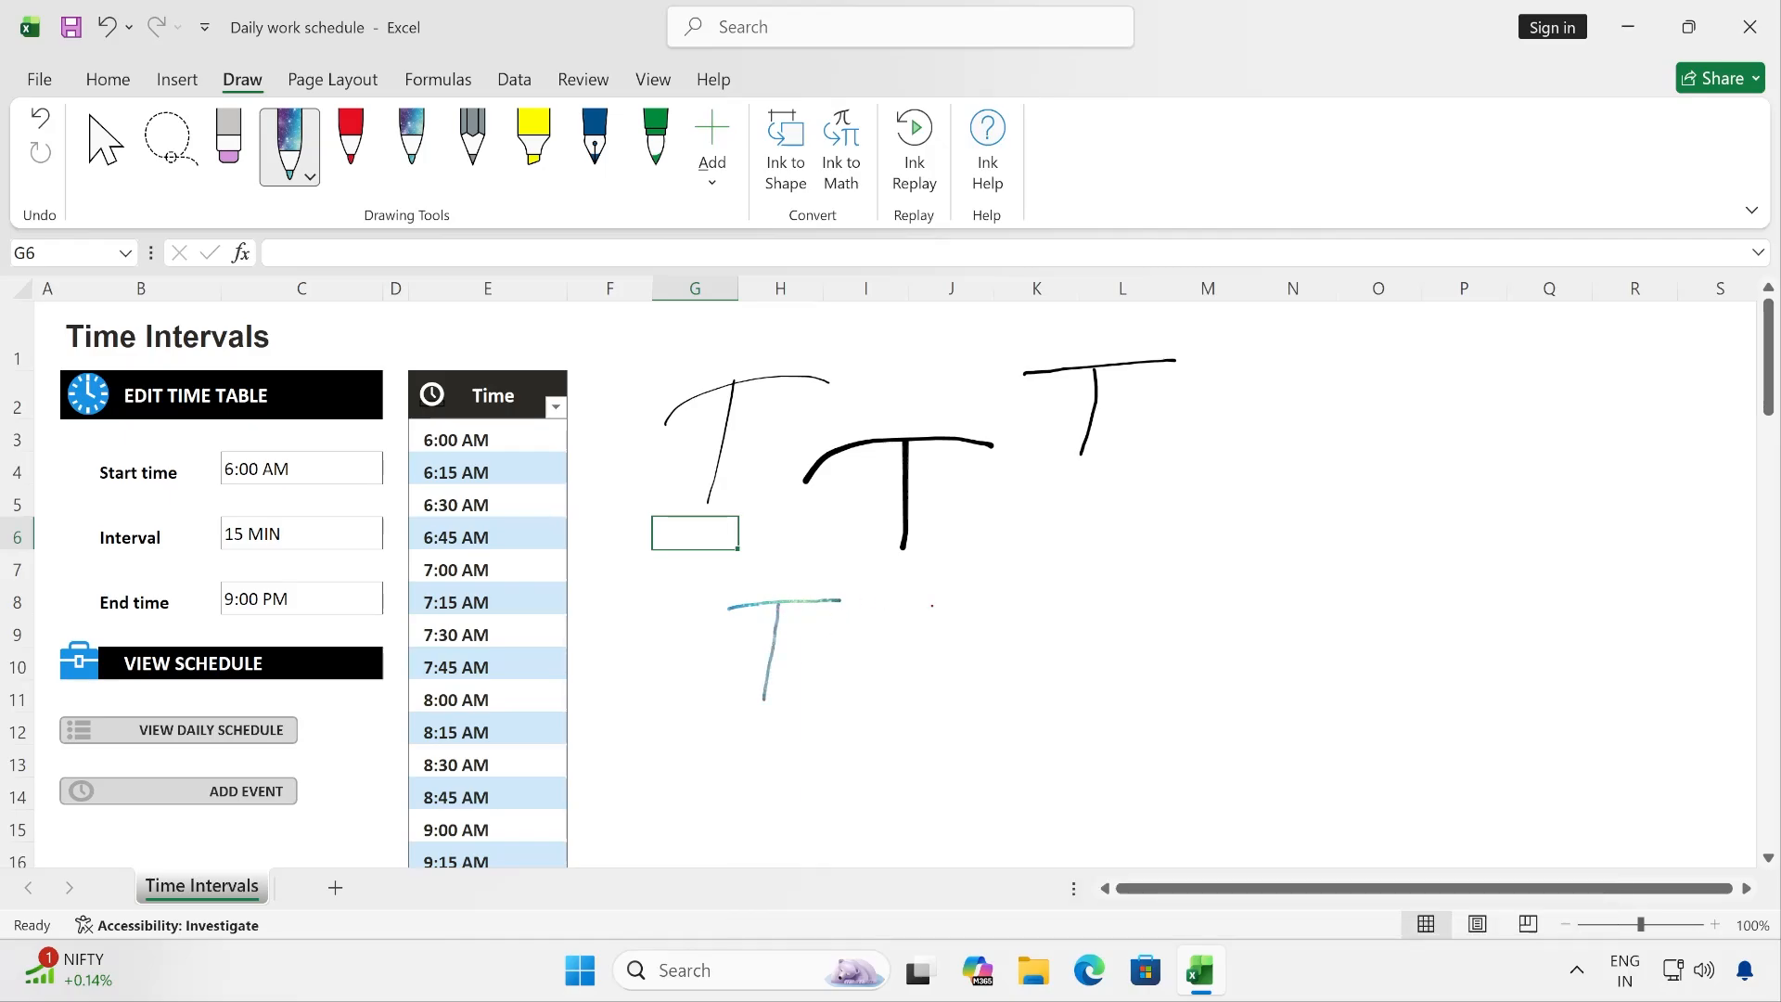
mouse_move(929, 596)
mouse_down()
mouse_move(981, 653)
mouse_move(870, 707)
mouse_up()
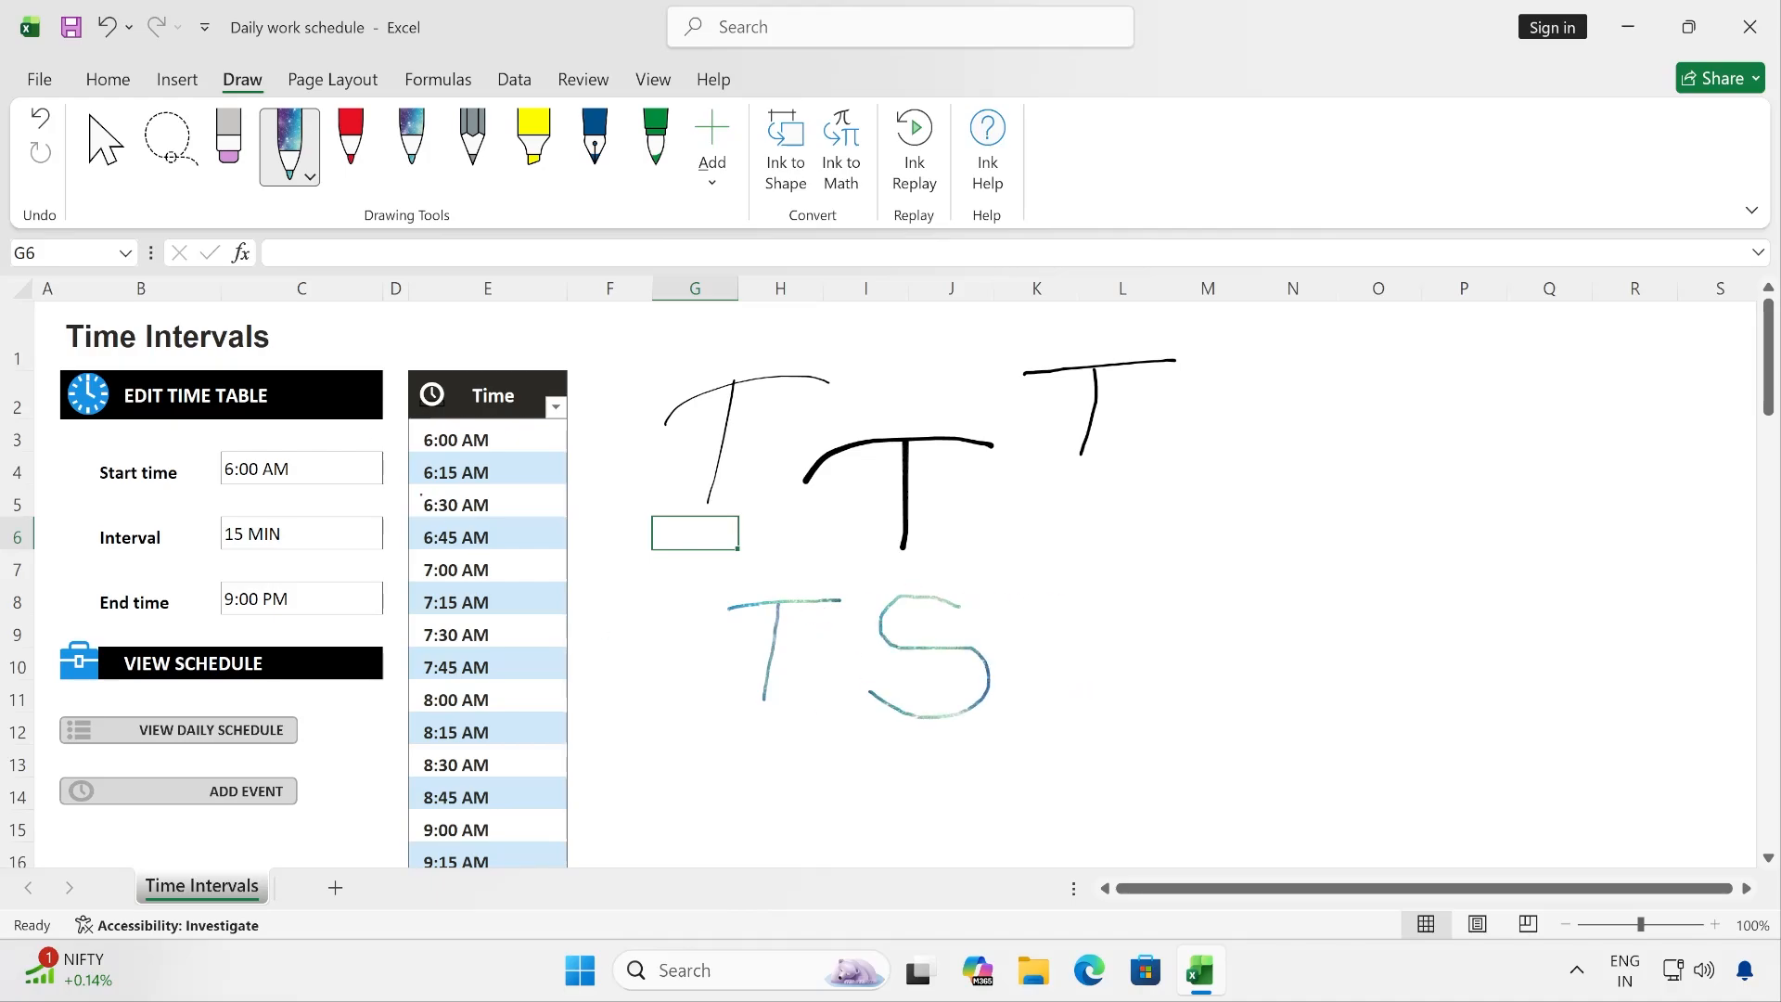
- Draw a letter T with the red 0.35 mm pen over columns M–N, rows 3–5
click(353, 143)
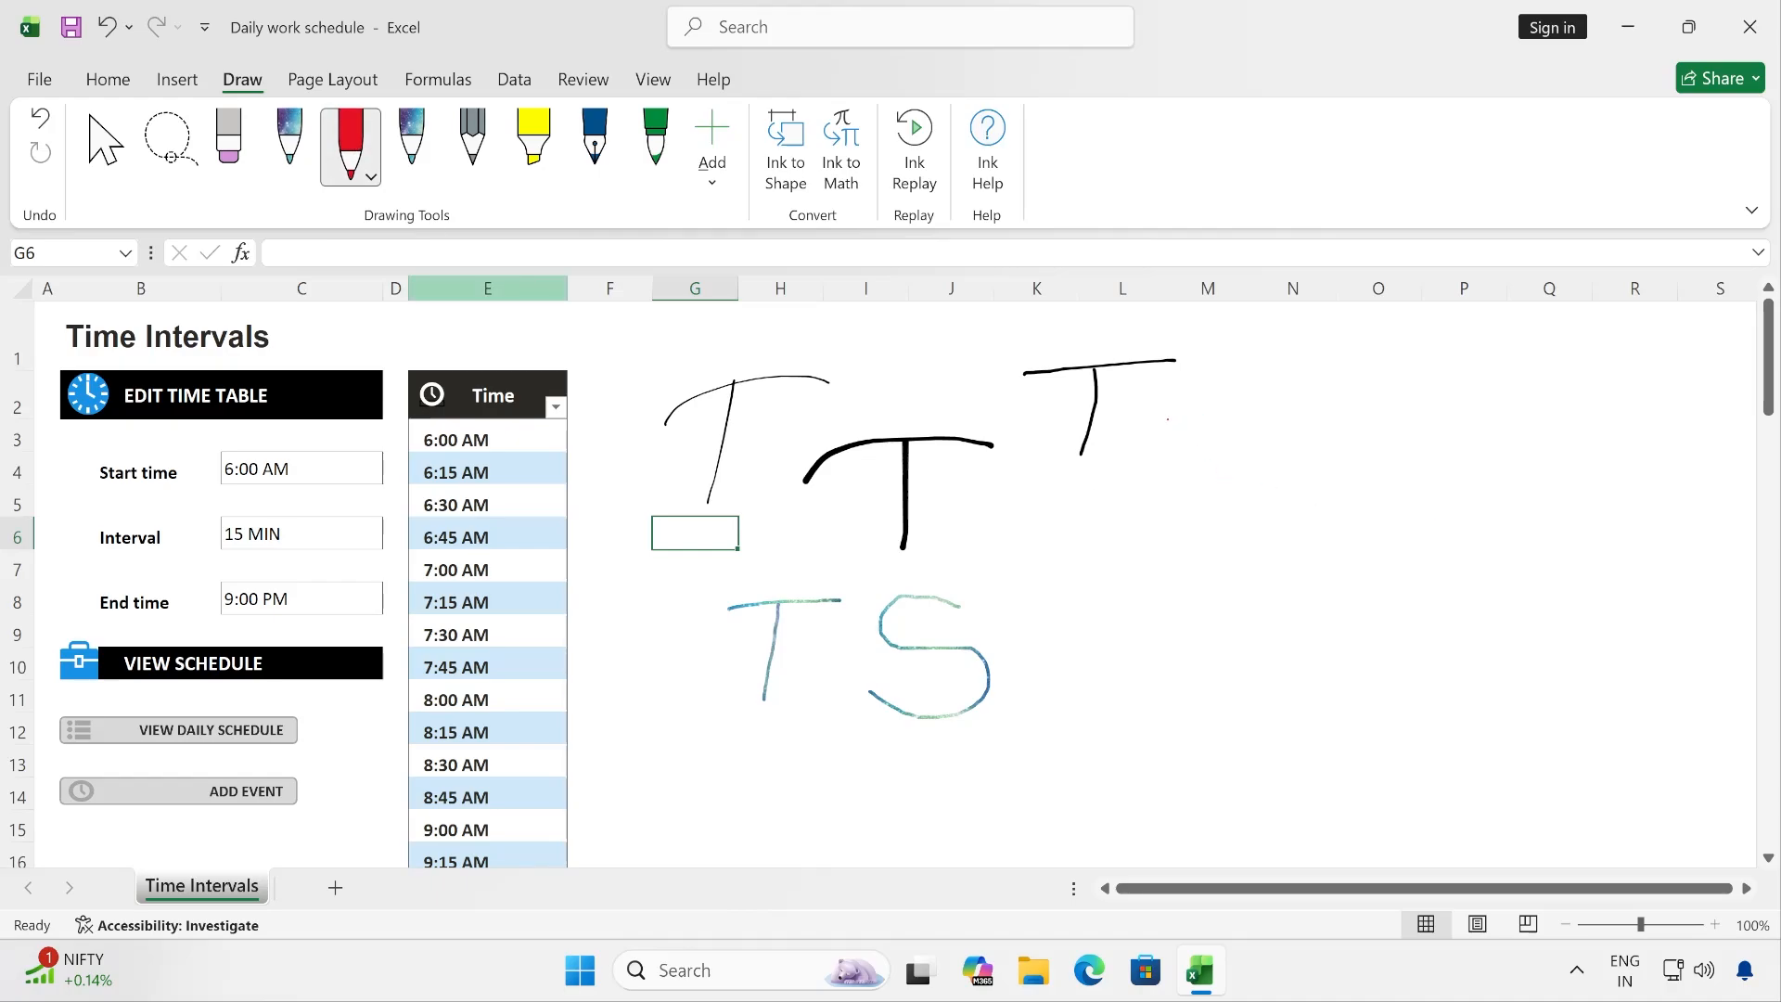
mouse_move(1167, 418)
mouse_down()
mouse_move(1314, 414)
mouse_move(1221, 498)
mouse_up()
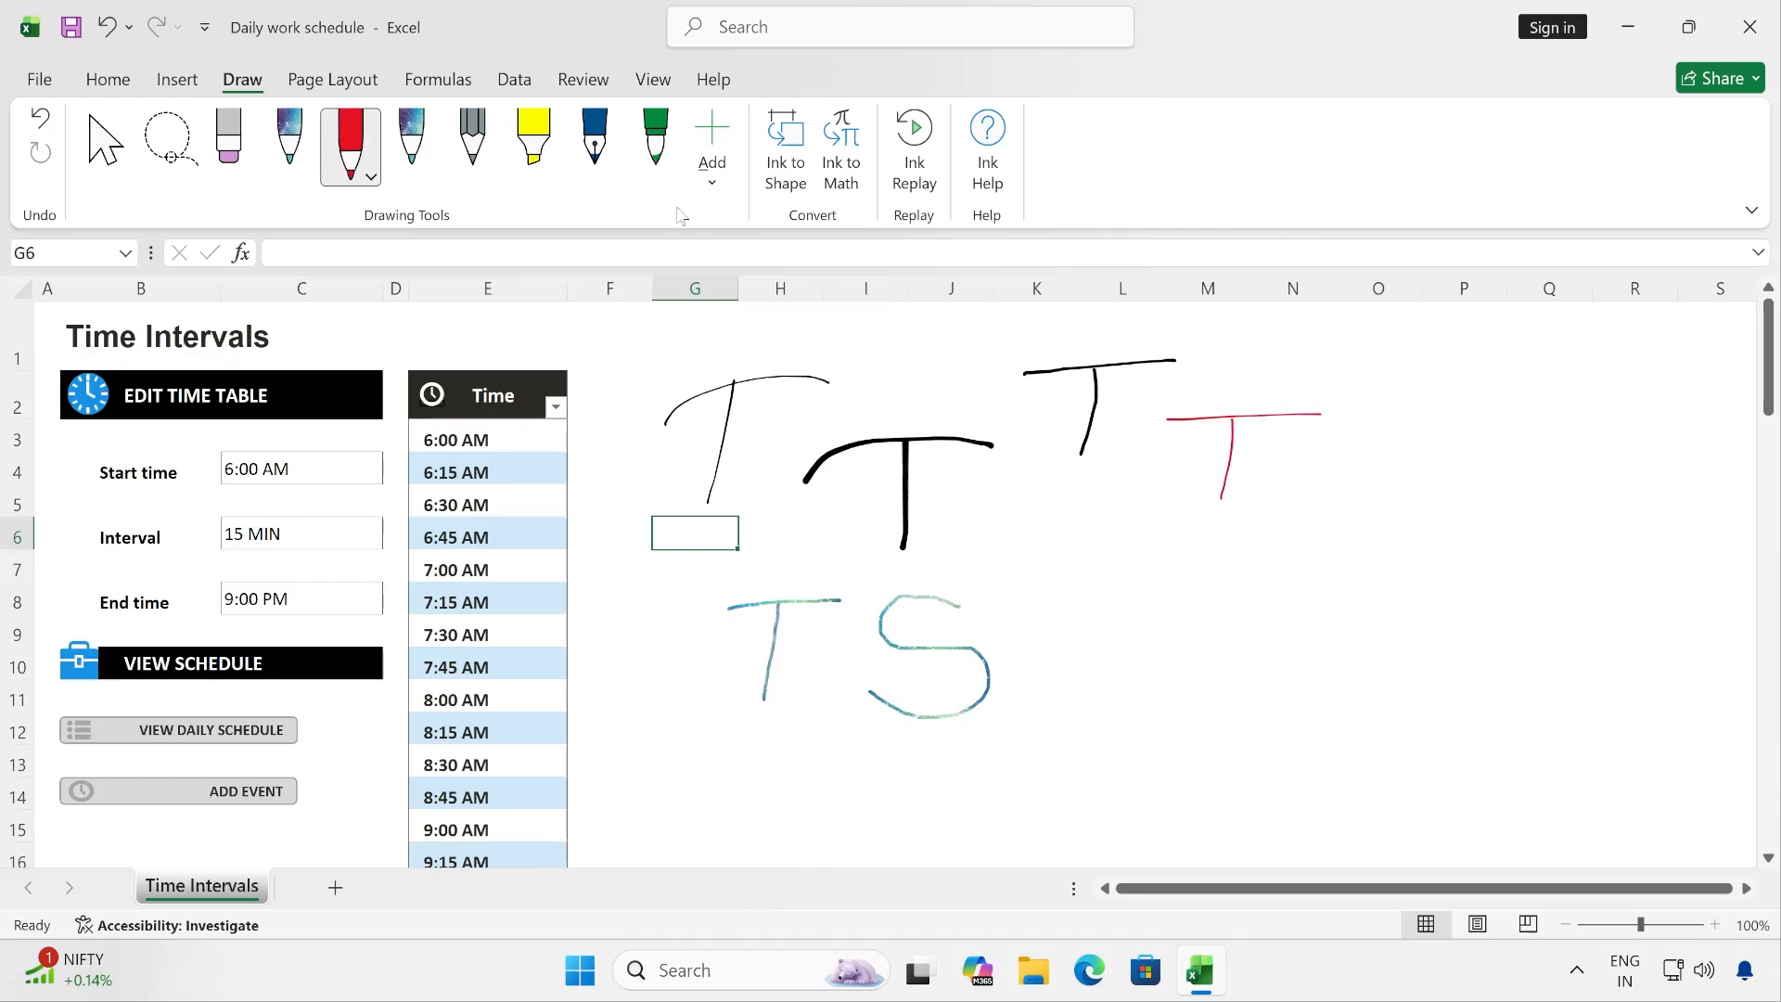
- Set the red pen's thickness to 1 mm and draw a letter T over columns O–P, rows 3–5
click(373, 175)
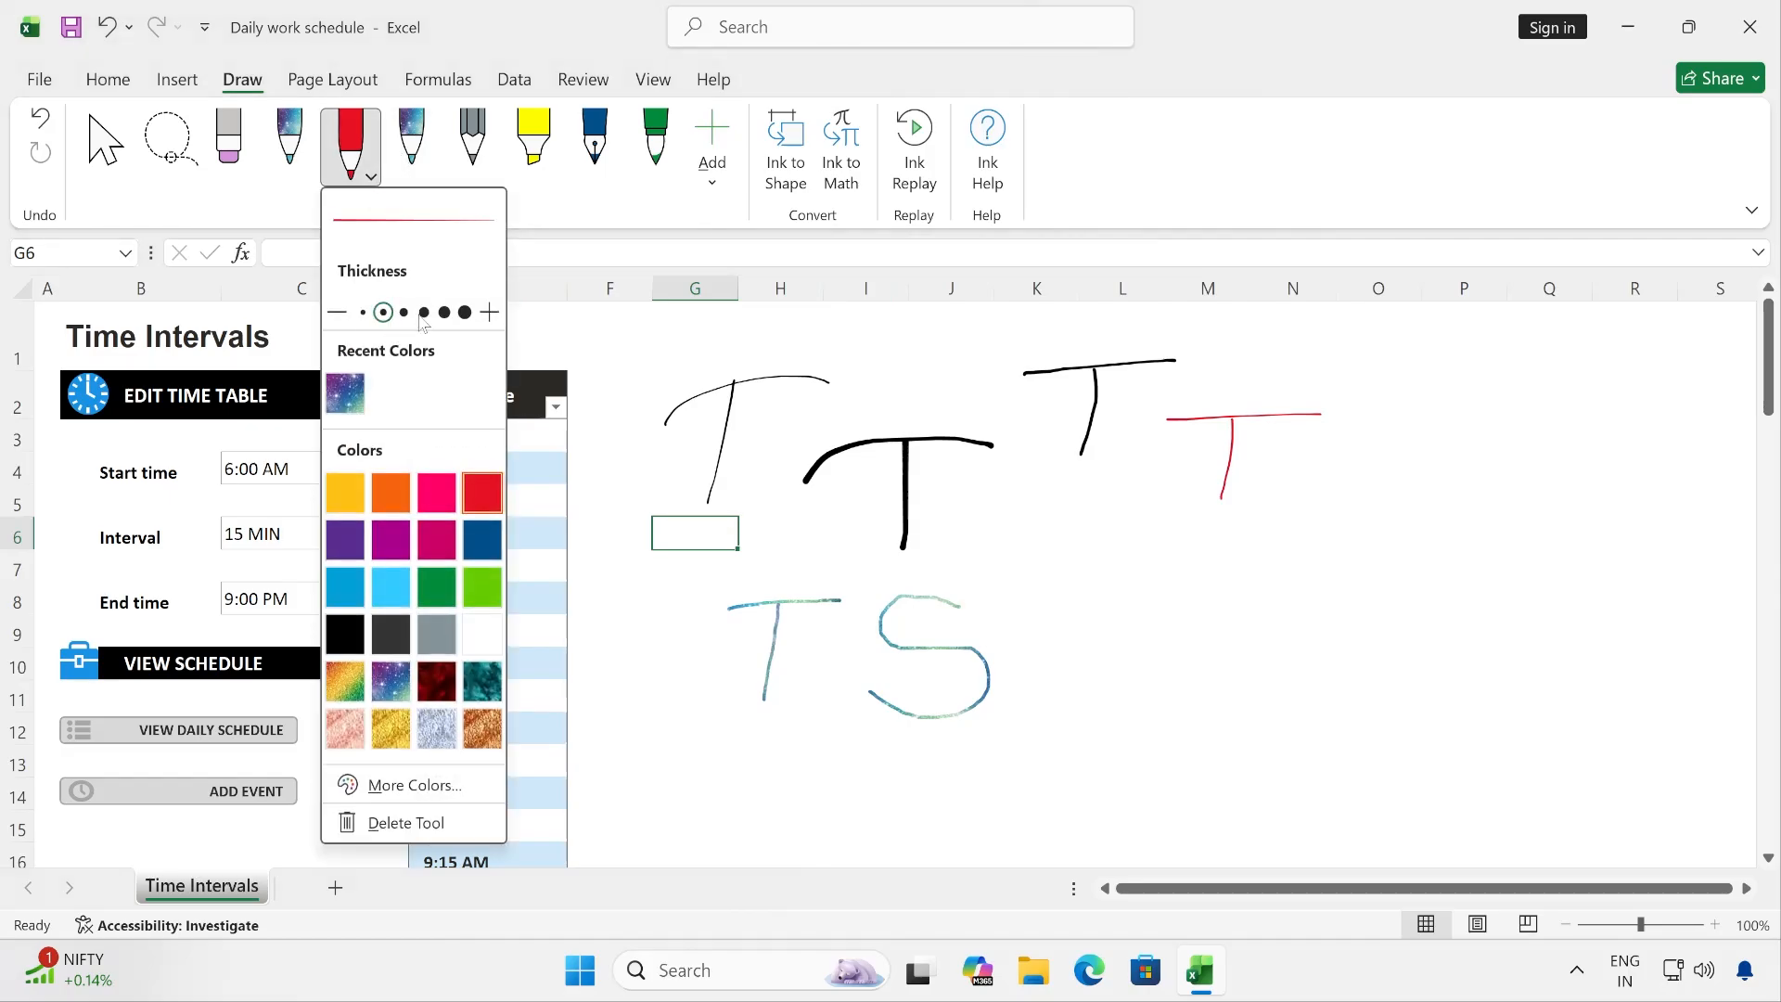
click(424, 313)
mouse_move(1348, 421)
mouse_down()
mouse_move(1484, 421)
mouse_move(1409, 501)
mouse_up()
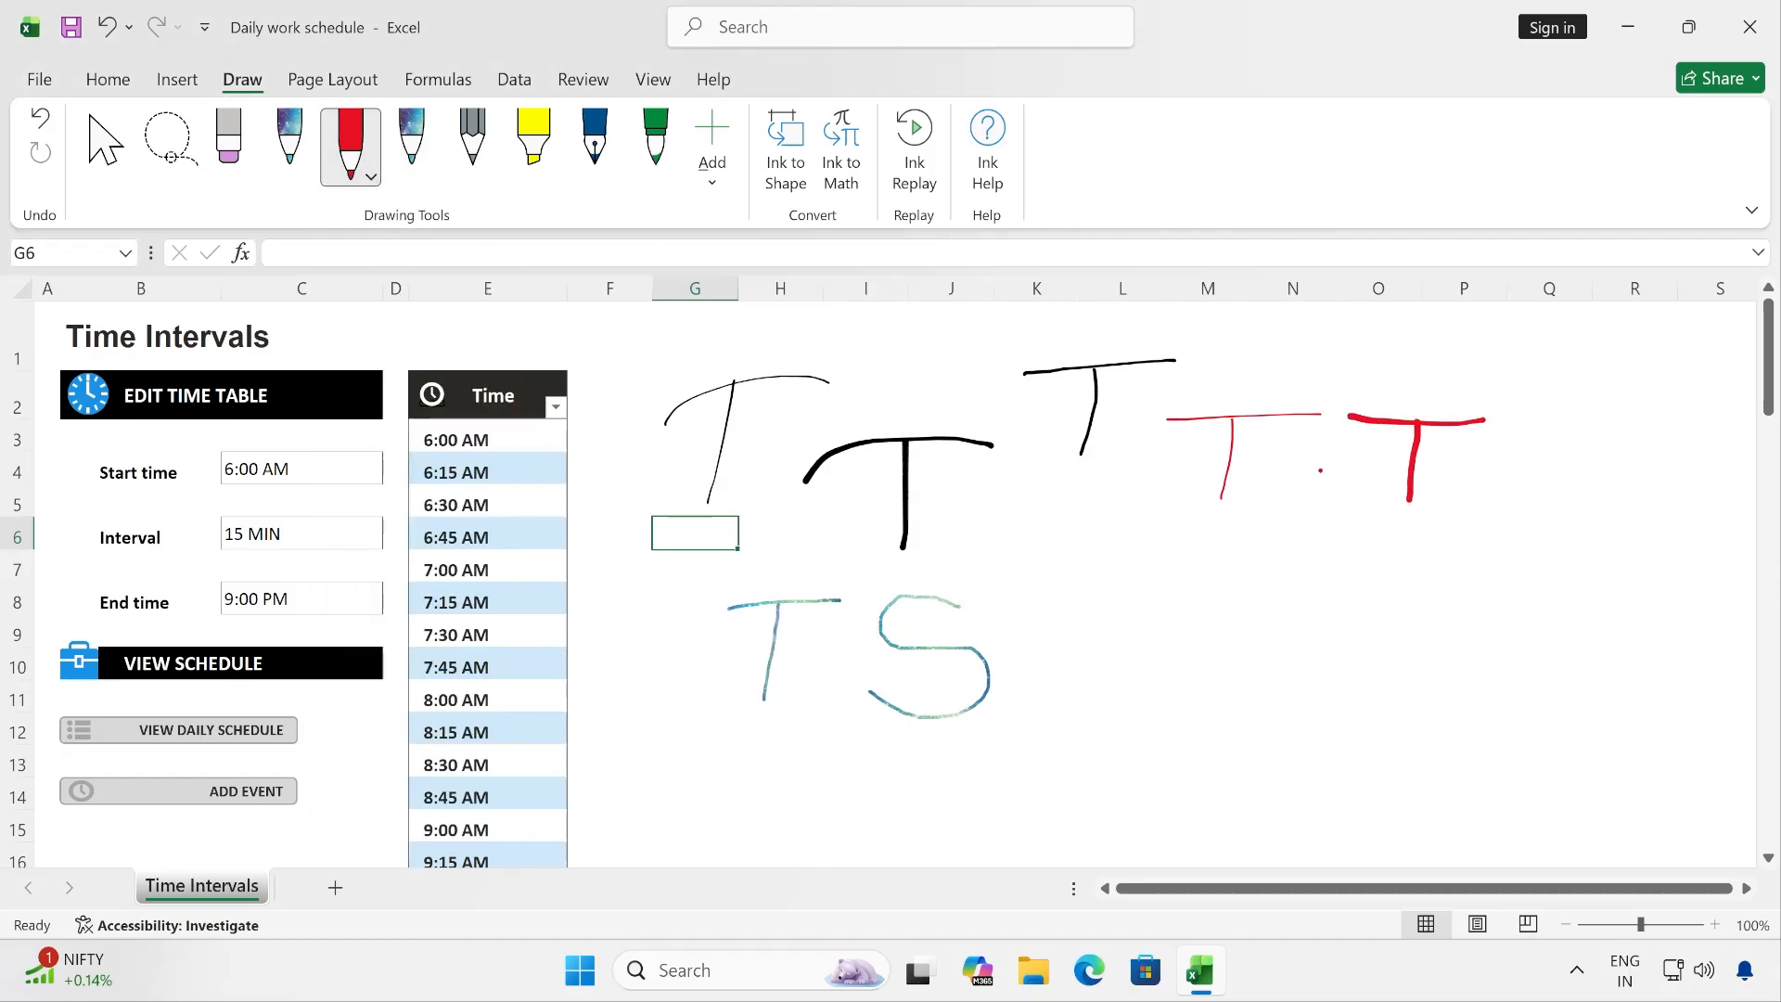
- Change the red pen's colour to Ocean and draw a letter T over columns Q–R, rows 3–5
click(370, 175)
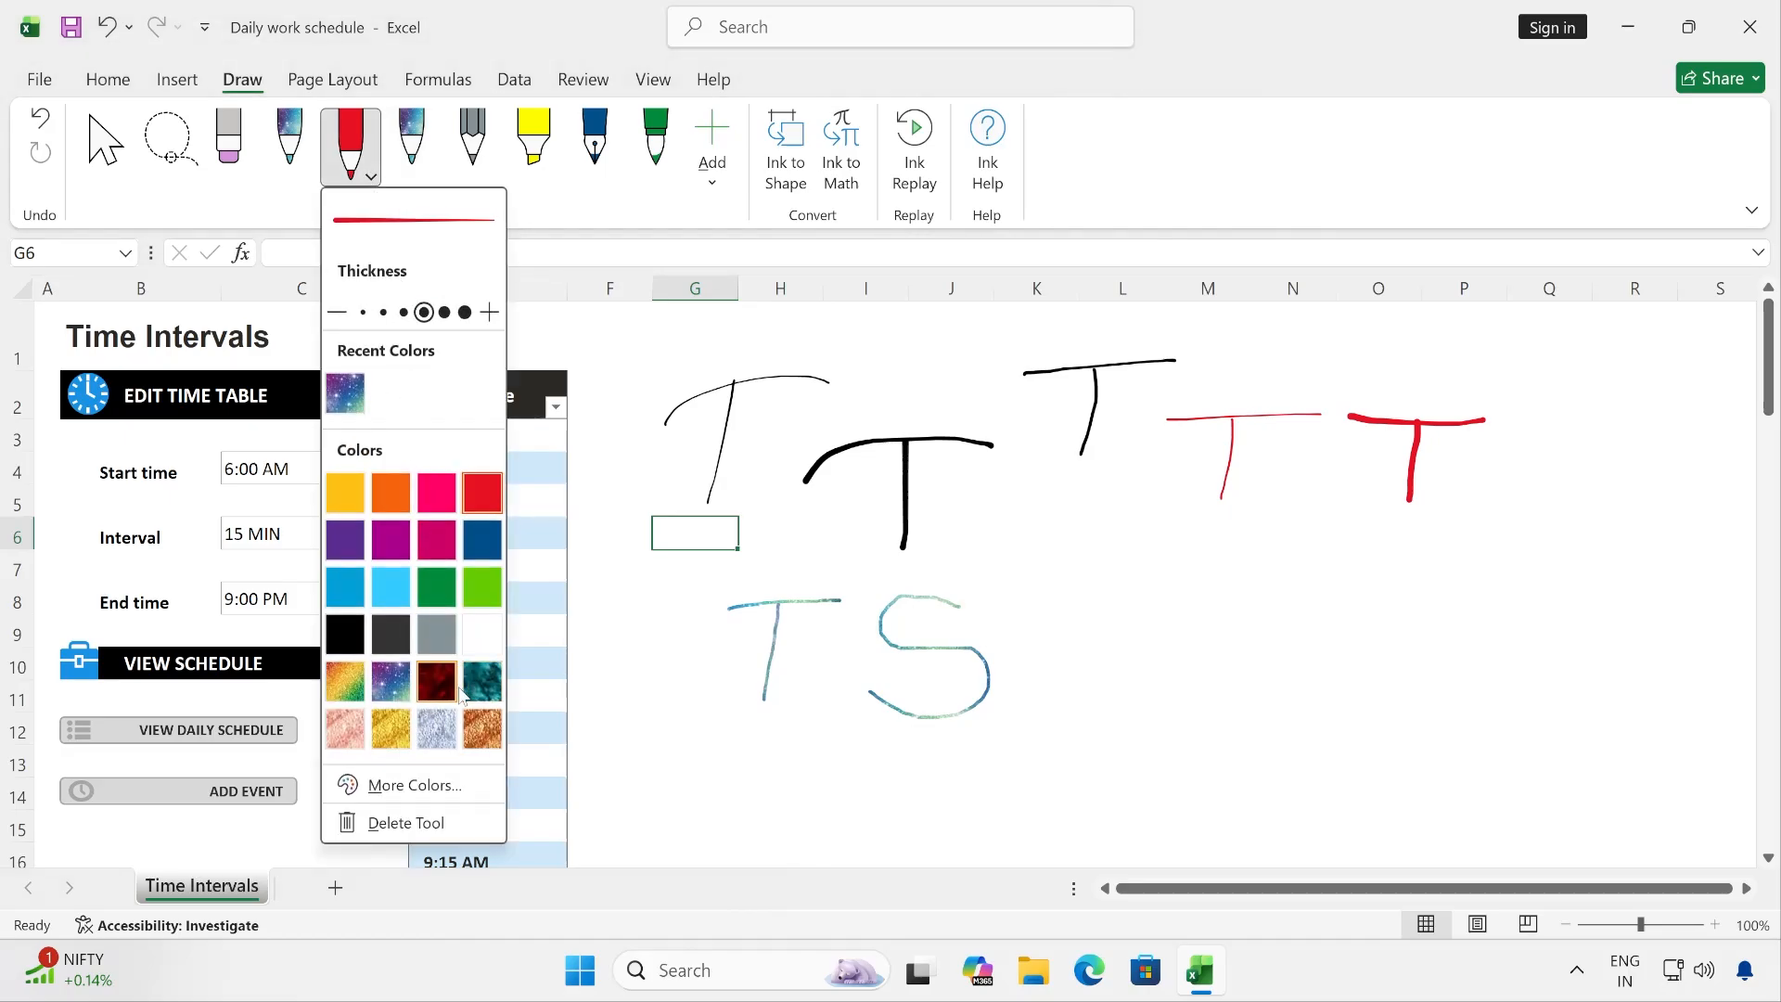
click(481, 686)
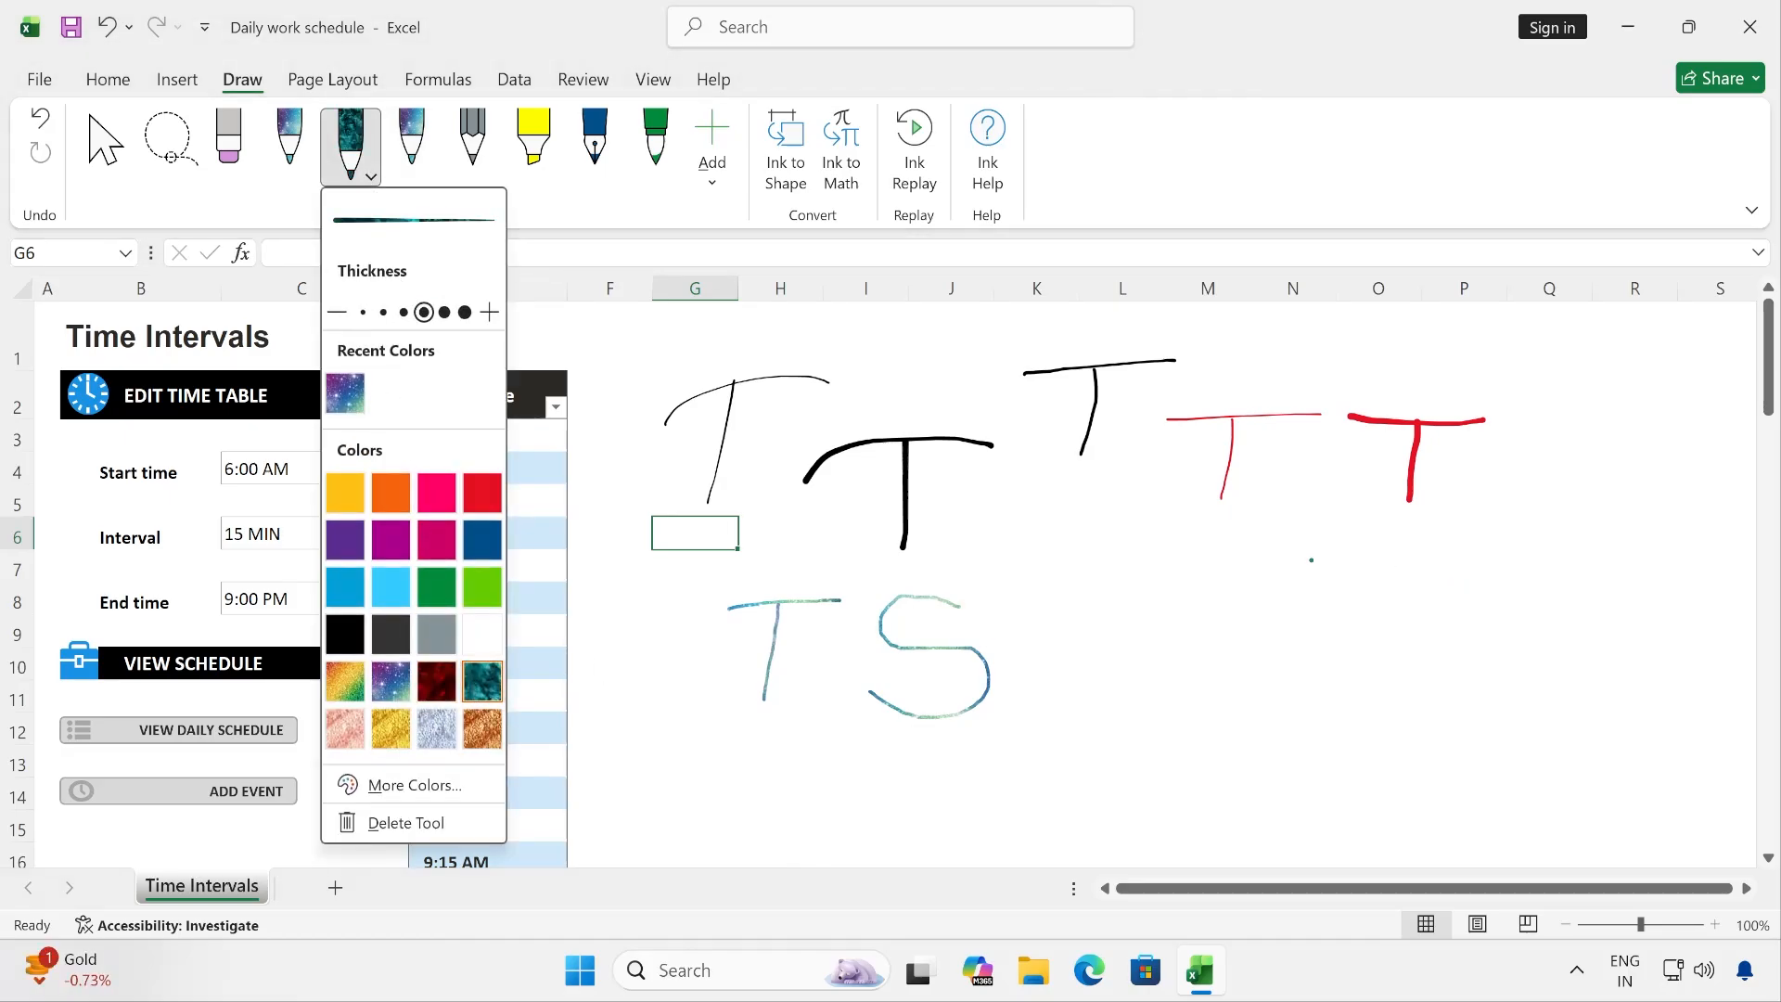
mouse_move(1514, 419)
mouse_down()
mouse_move(1609, 417)
mouse_move(1562, 497)
mouse_up()
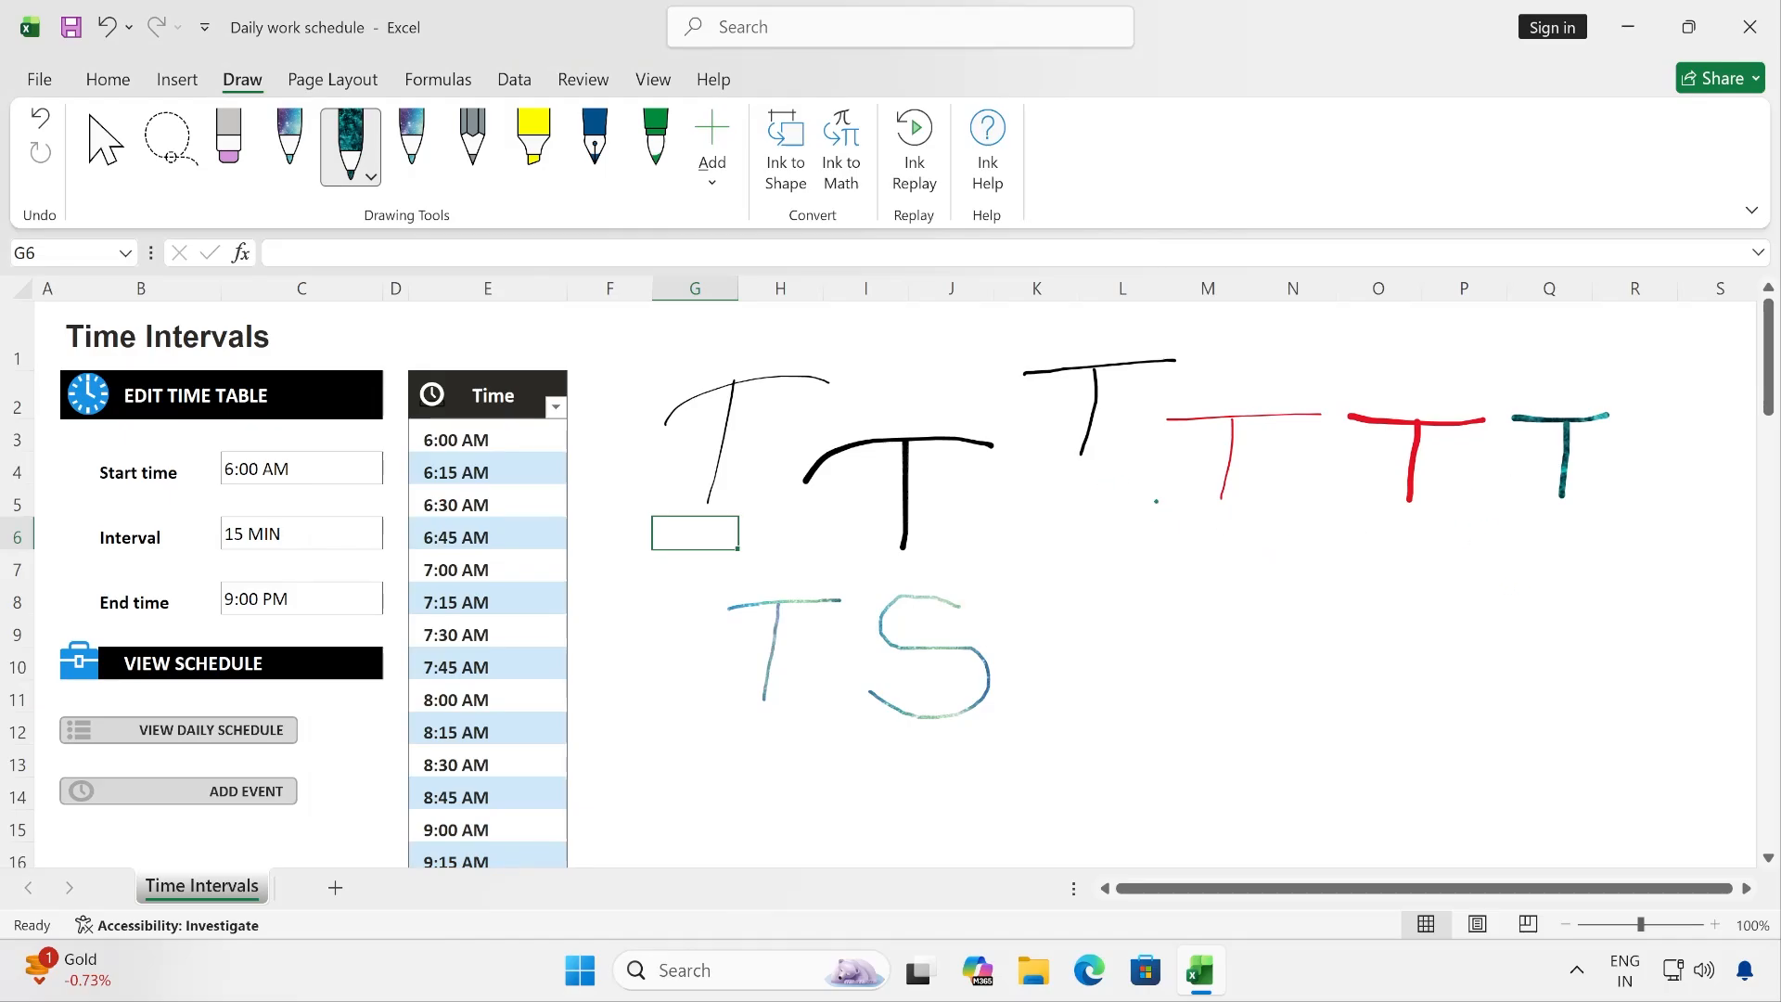
- Change the colour of the third pen, the Galaxy one beside the pencil, to light blue
click(412, 169)
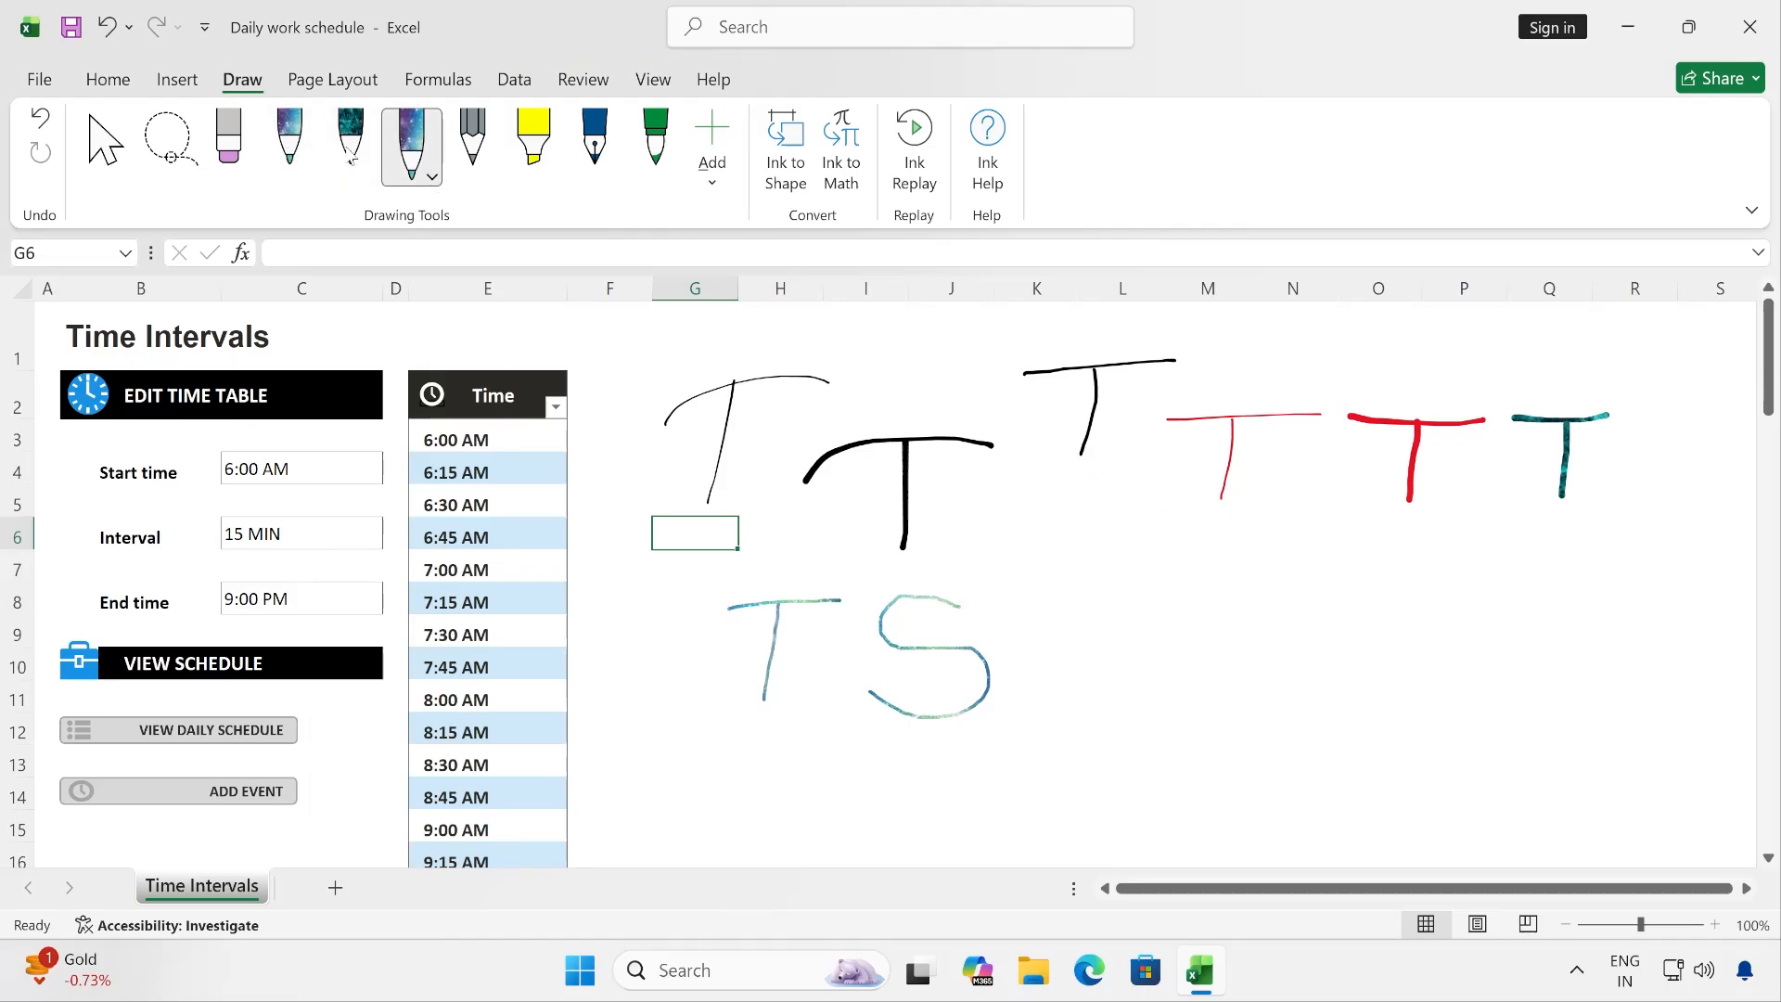
click(433, 178)
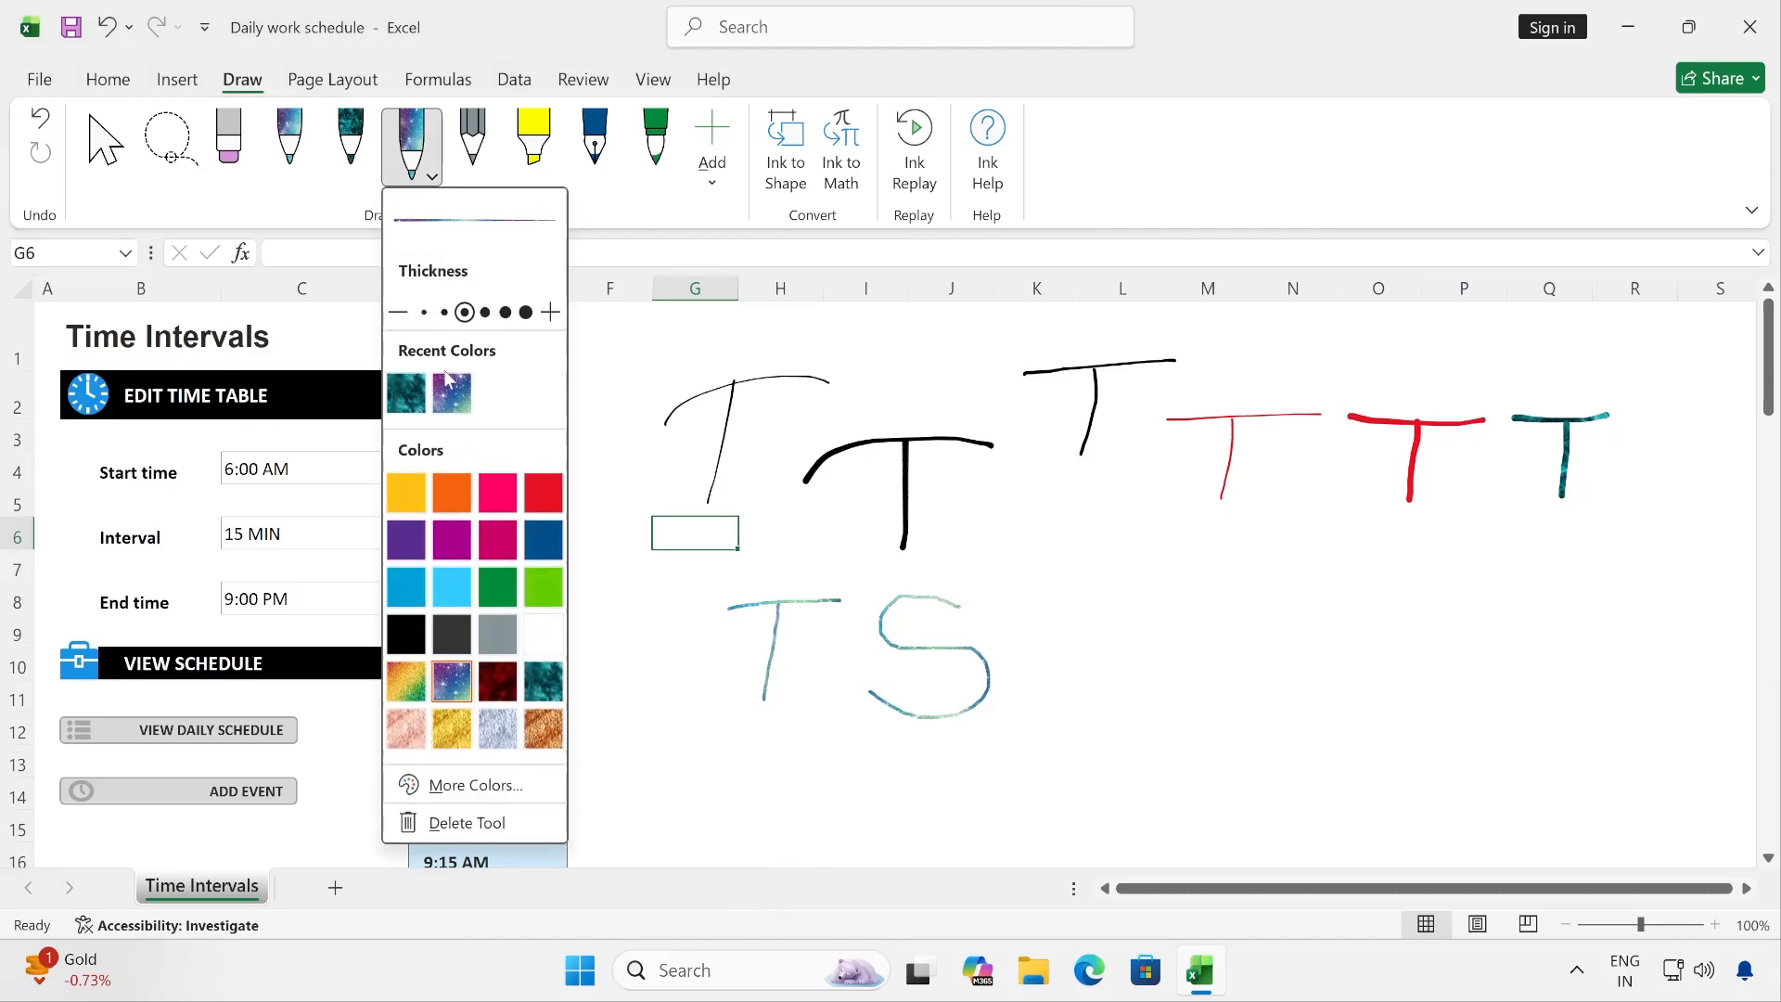
click(443, 583)
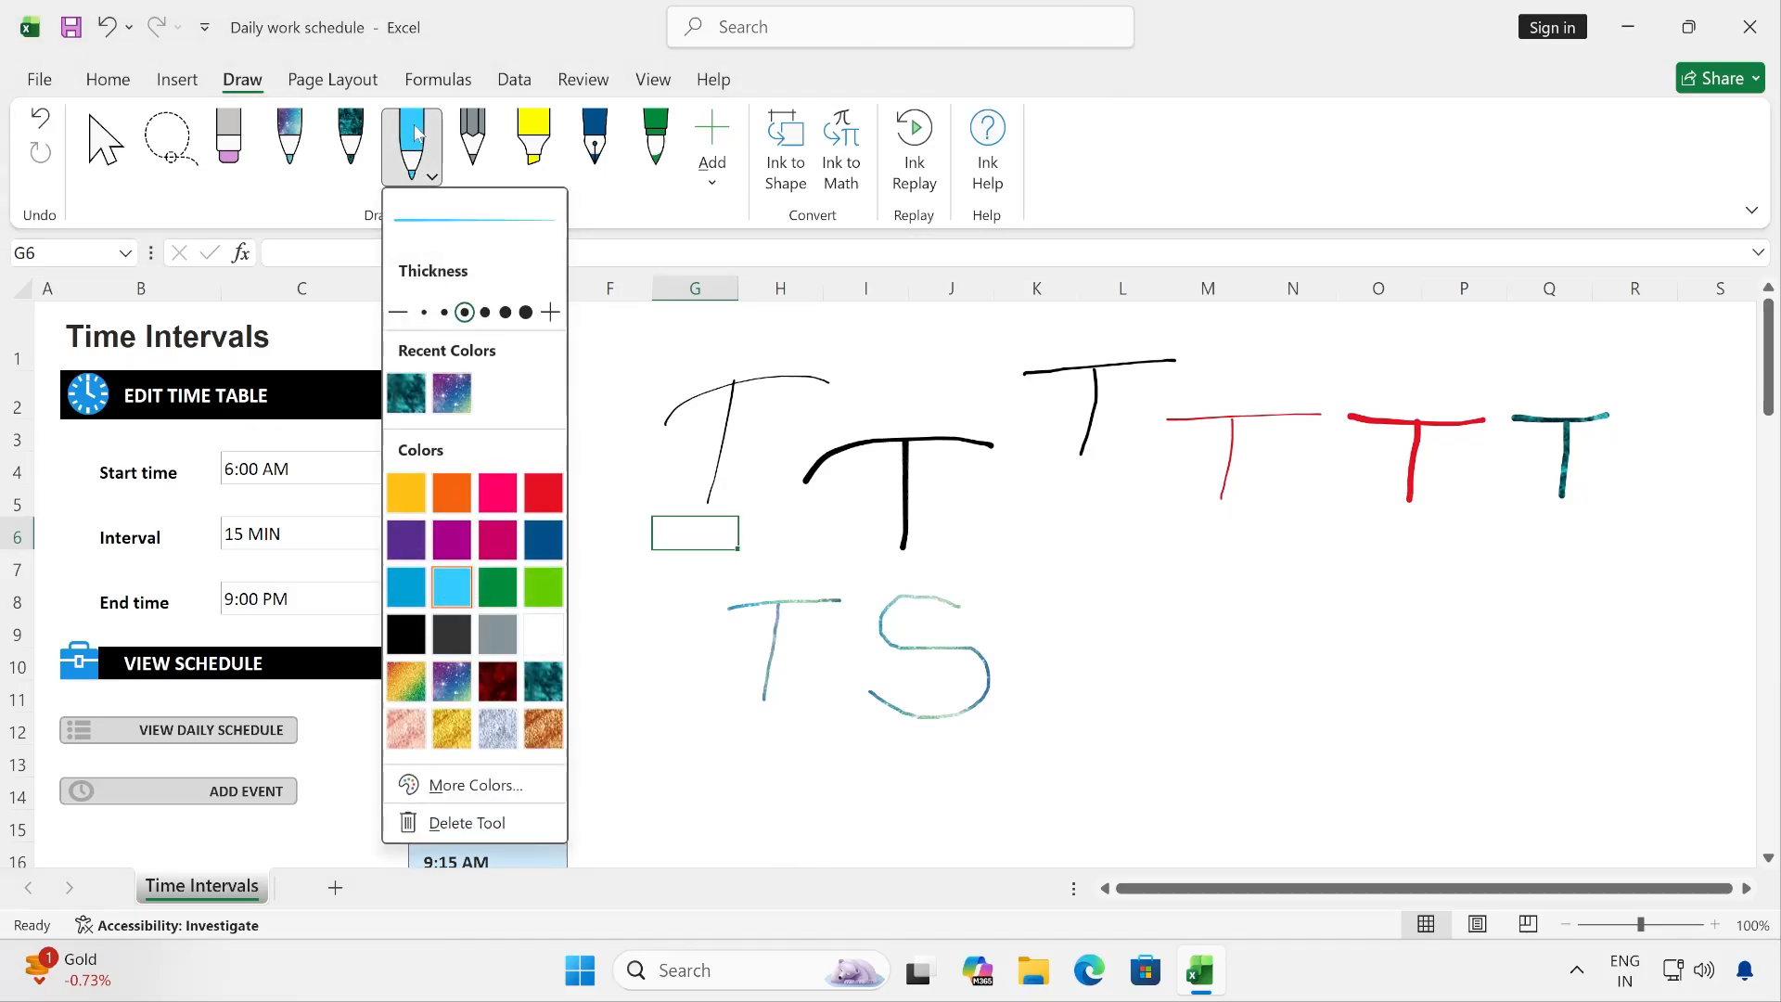
- Change the Ocean pen's colour to Silver, keeping its 1 mm thickness
click(353, 139)
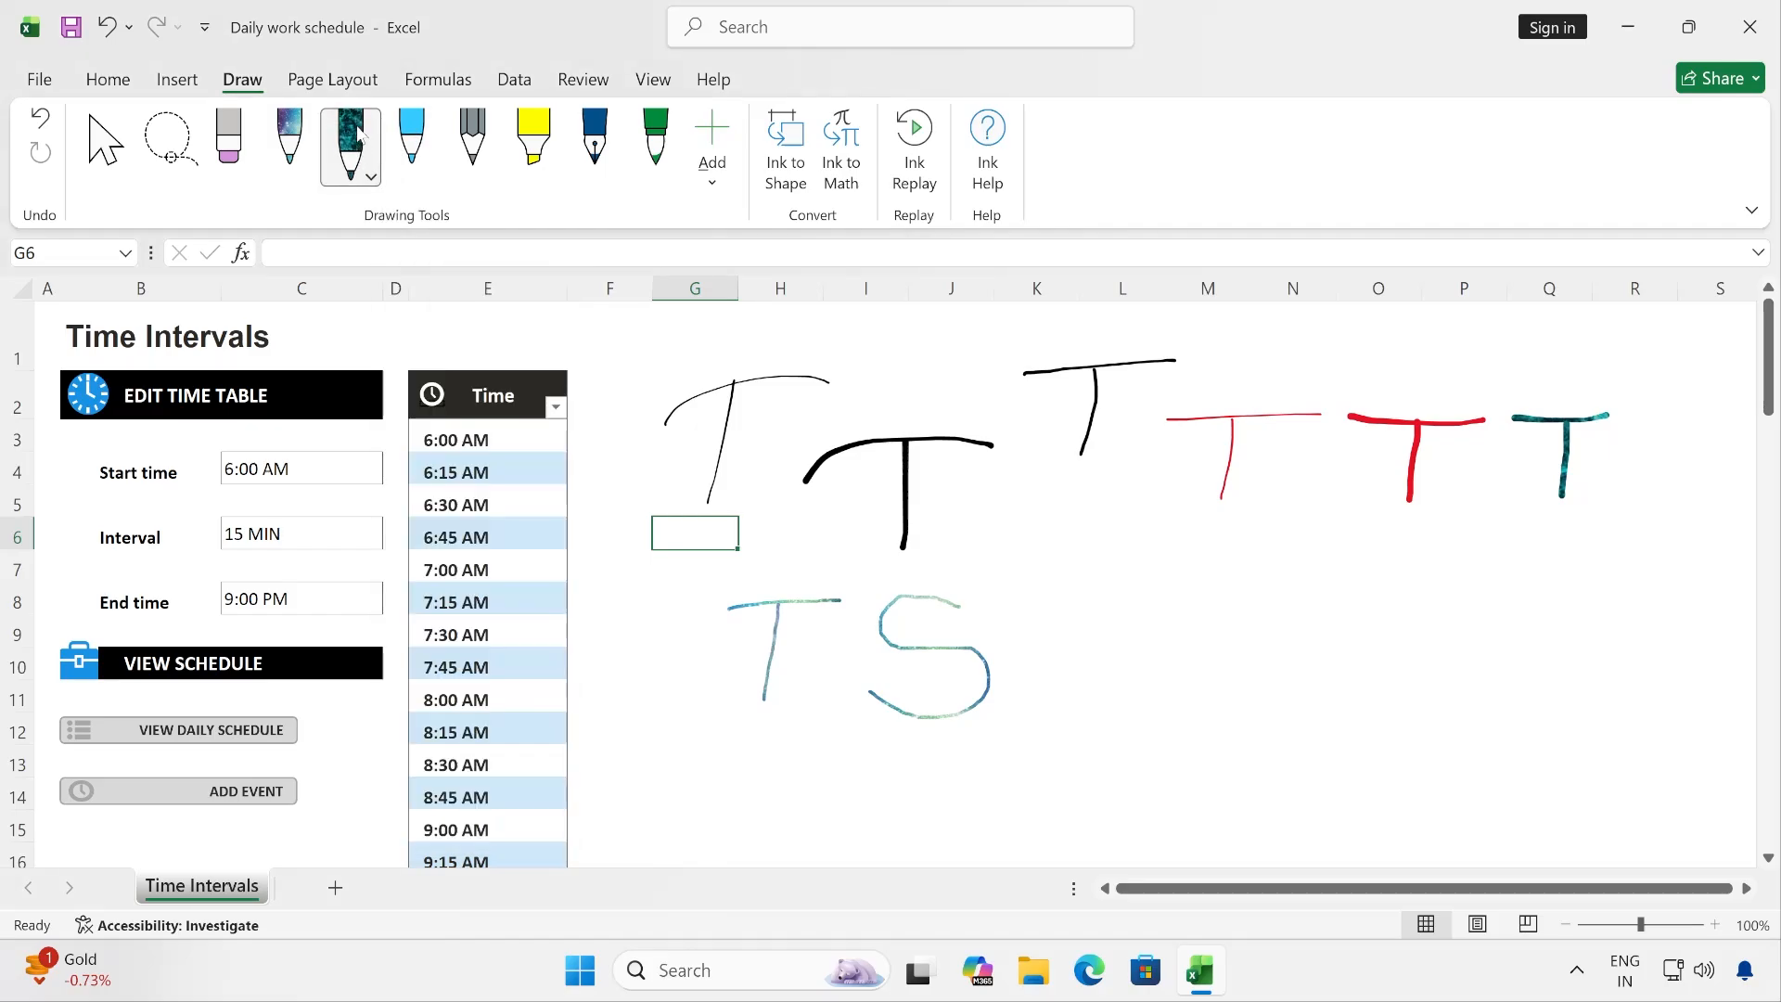
click(371, 178)
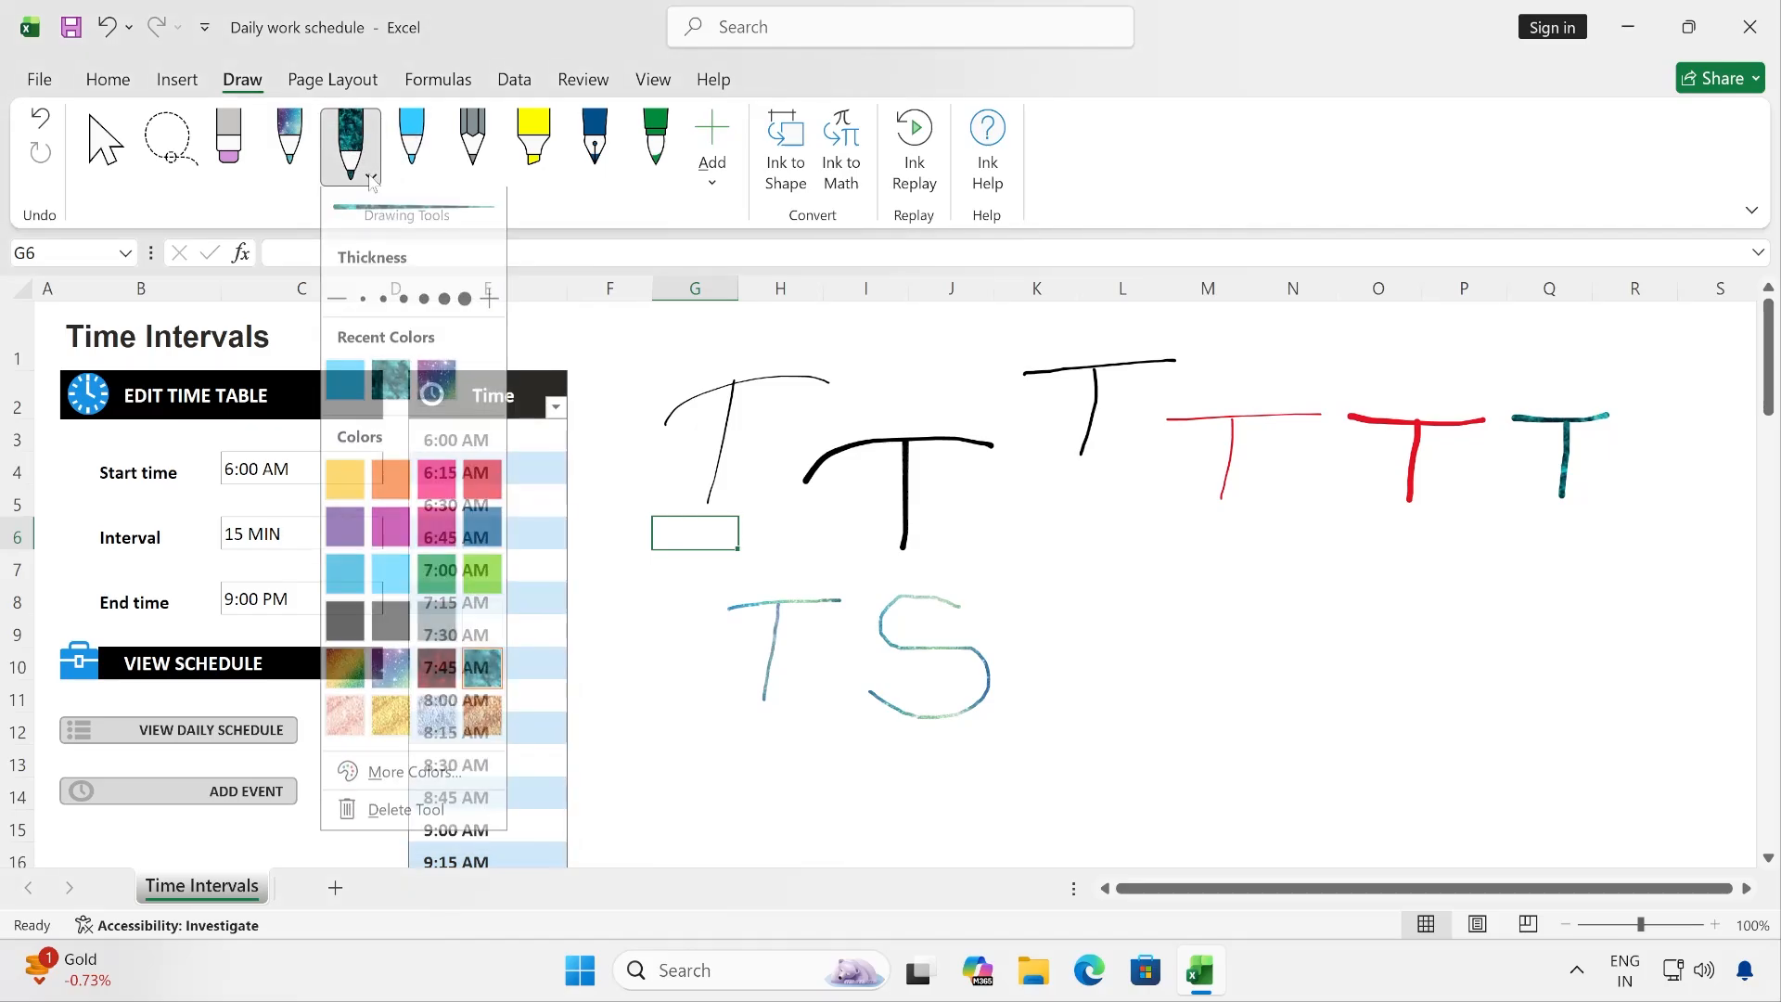
click(422, 734)
click(358, 204)
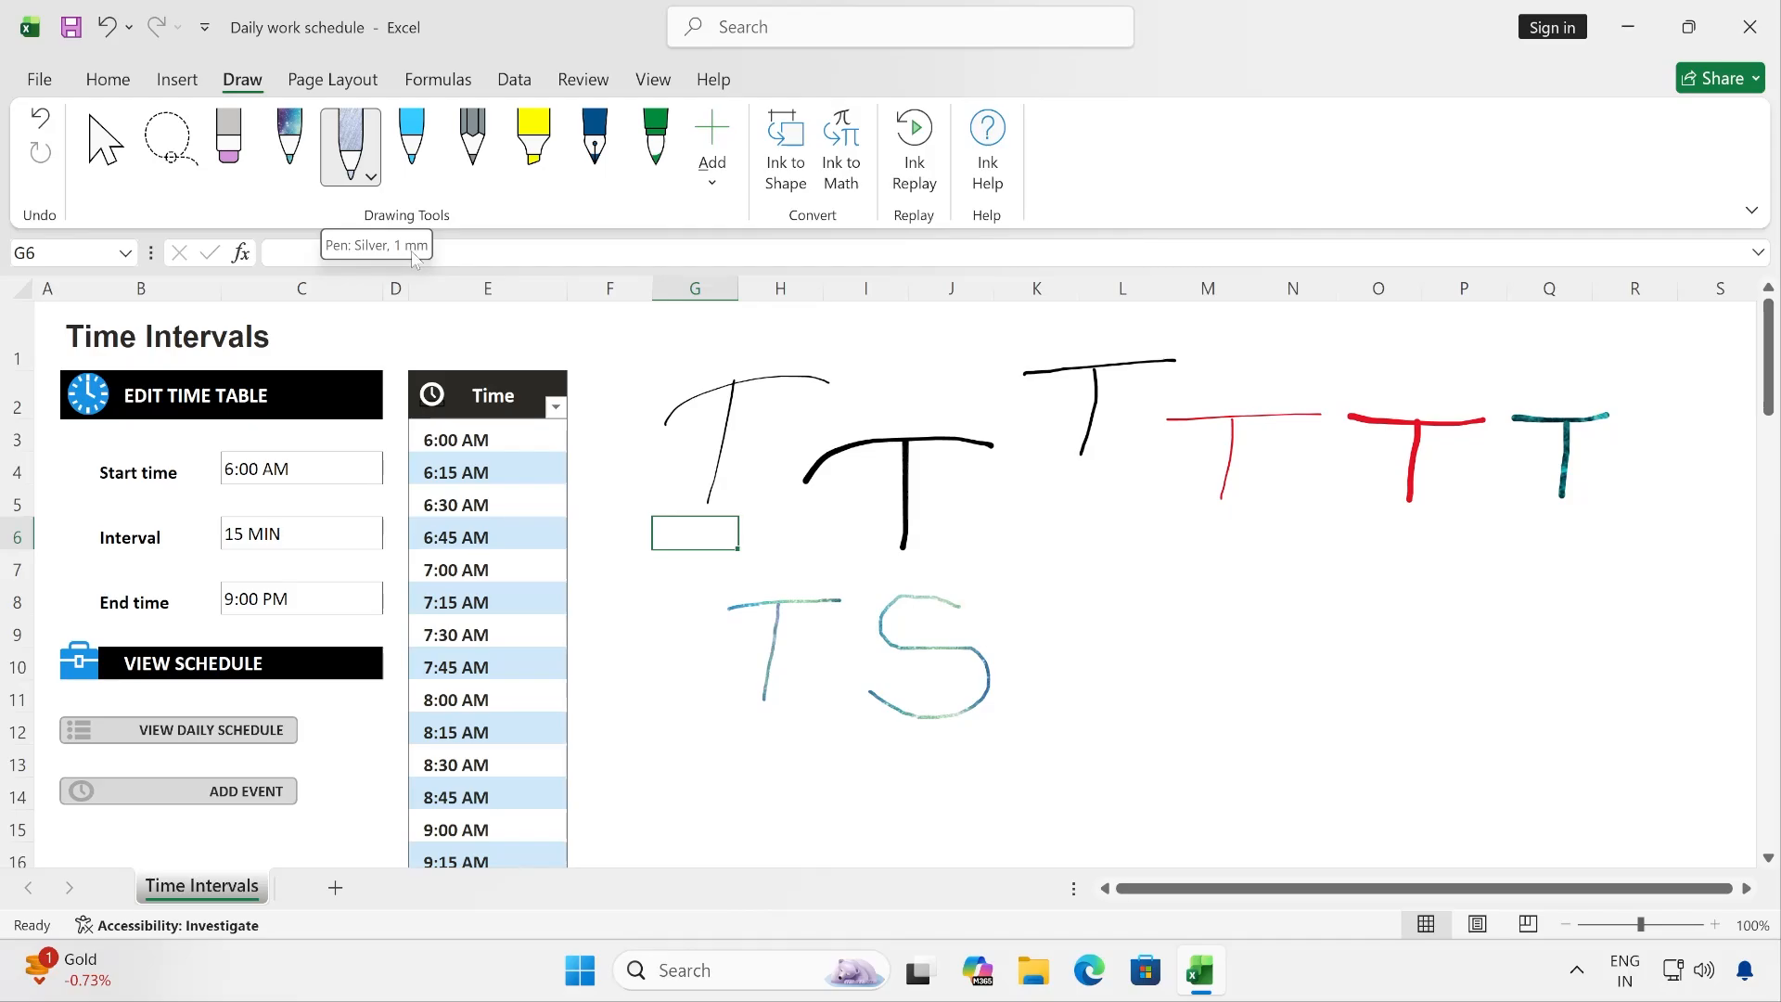
- Draw a letter T with the grey pencil over columns K–L, rows 6–8, and another over L–M at the second-thickest setting
click(472, 147)
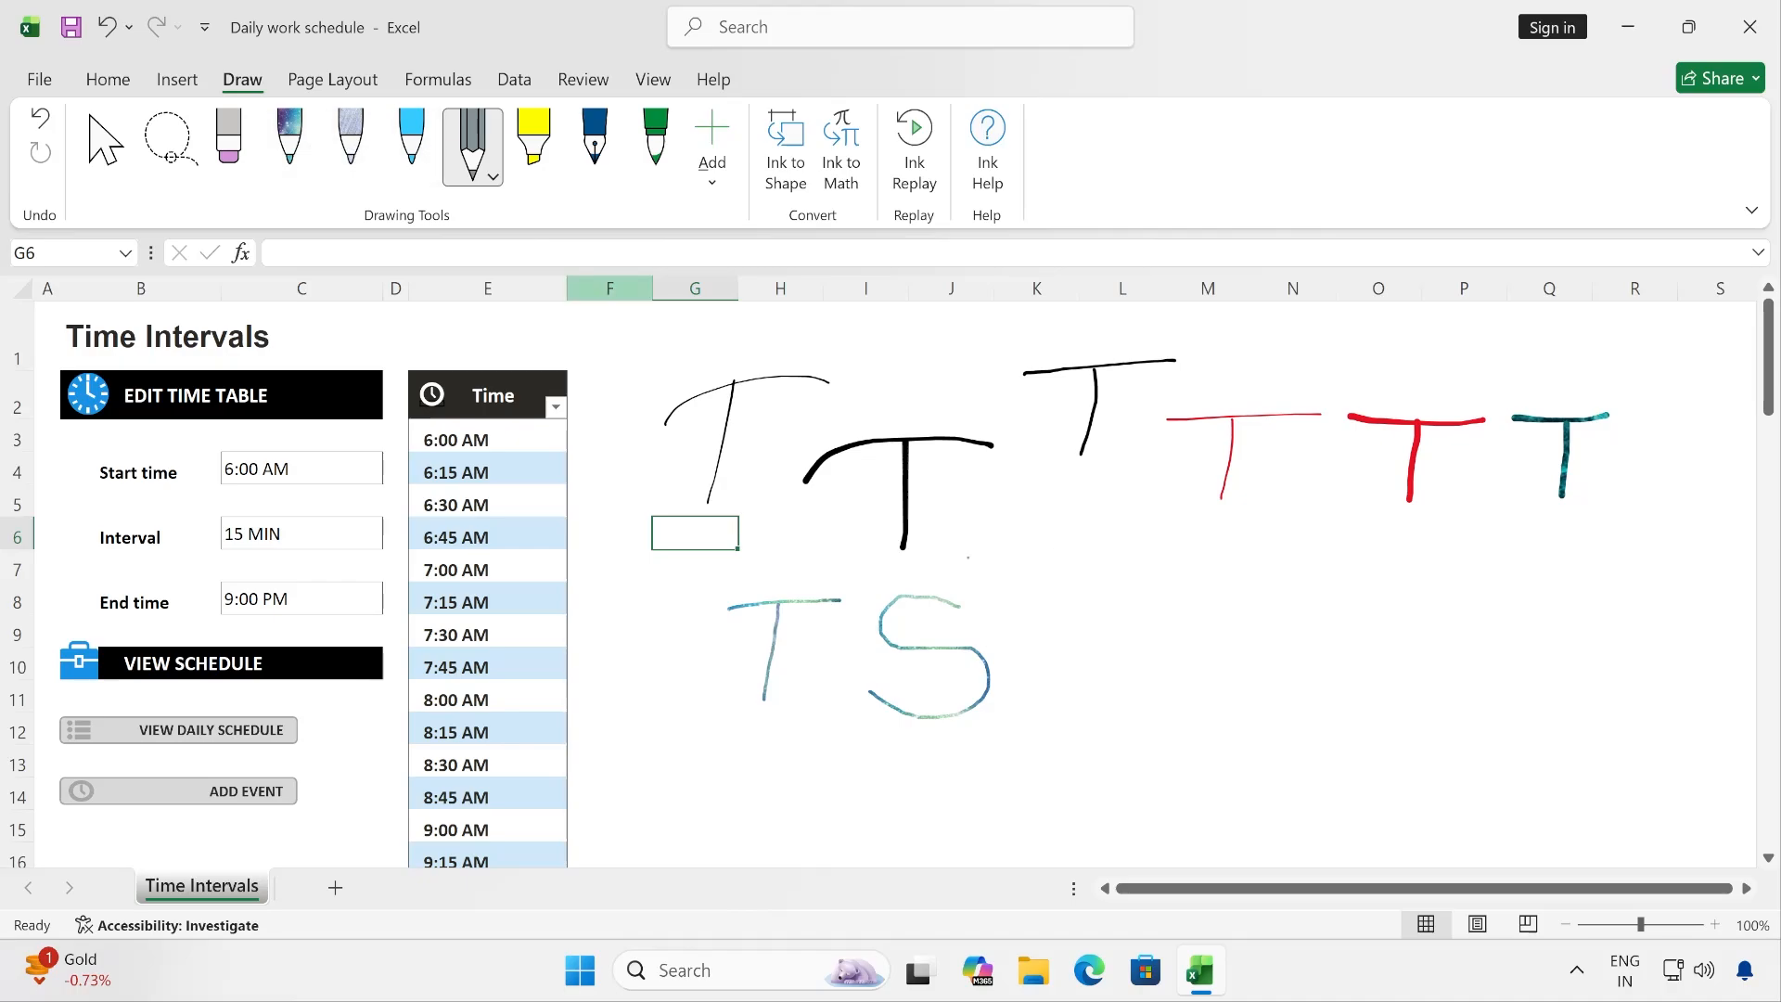
mouse_move(994, 547)
mouse_down()
mouse_move(1082, 536)
mouse_move(1044, 617)
mouse_up()
click(473, 148)
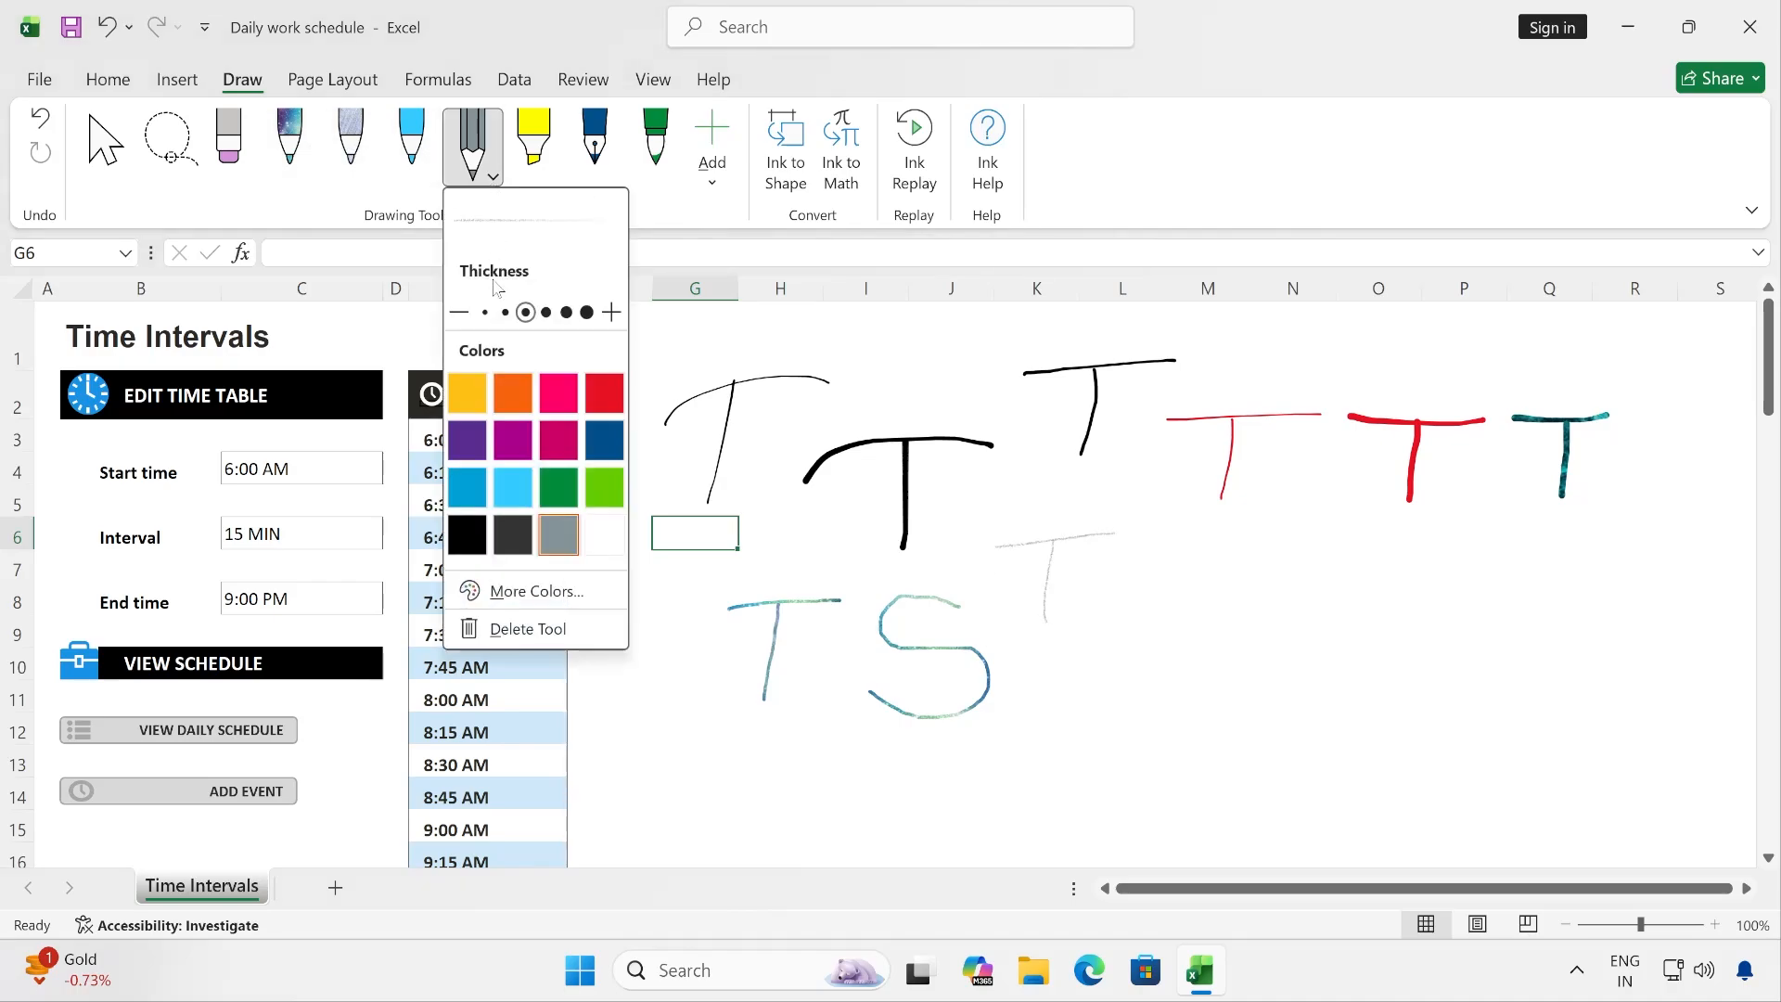
click(566, 313)
mouse_move(1144, 536)
mouse_down()
mouse_move(1240, 530)
mouse_move(1187, 624)
mouse_up()
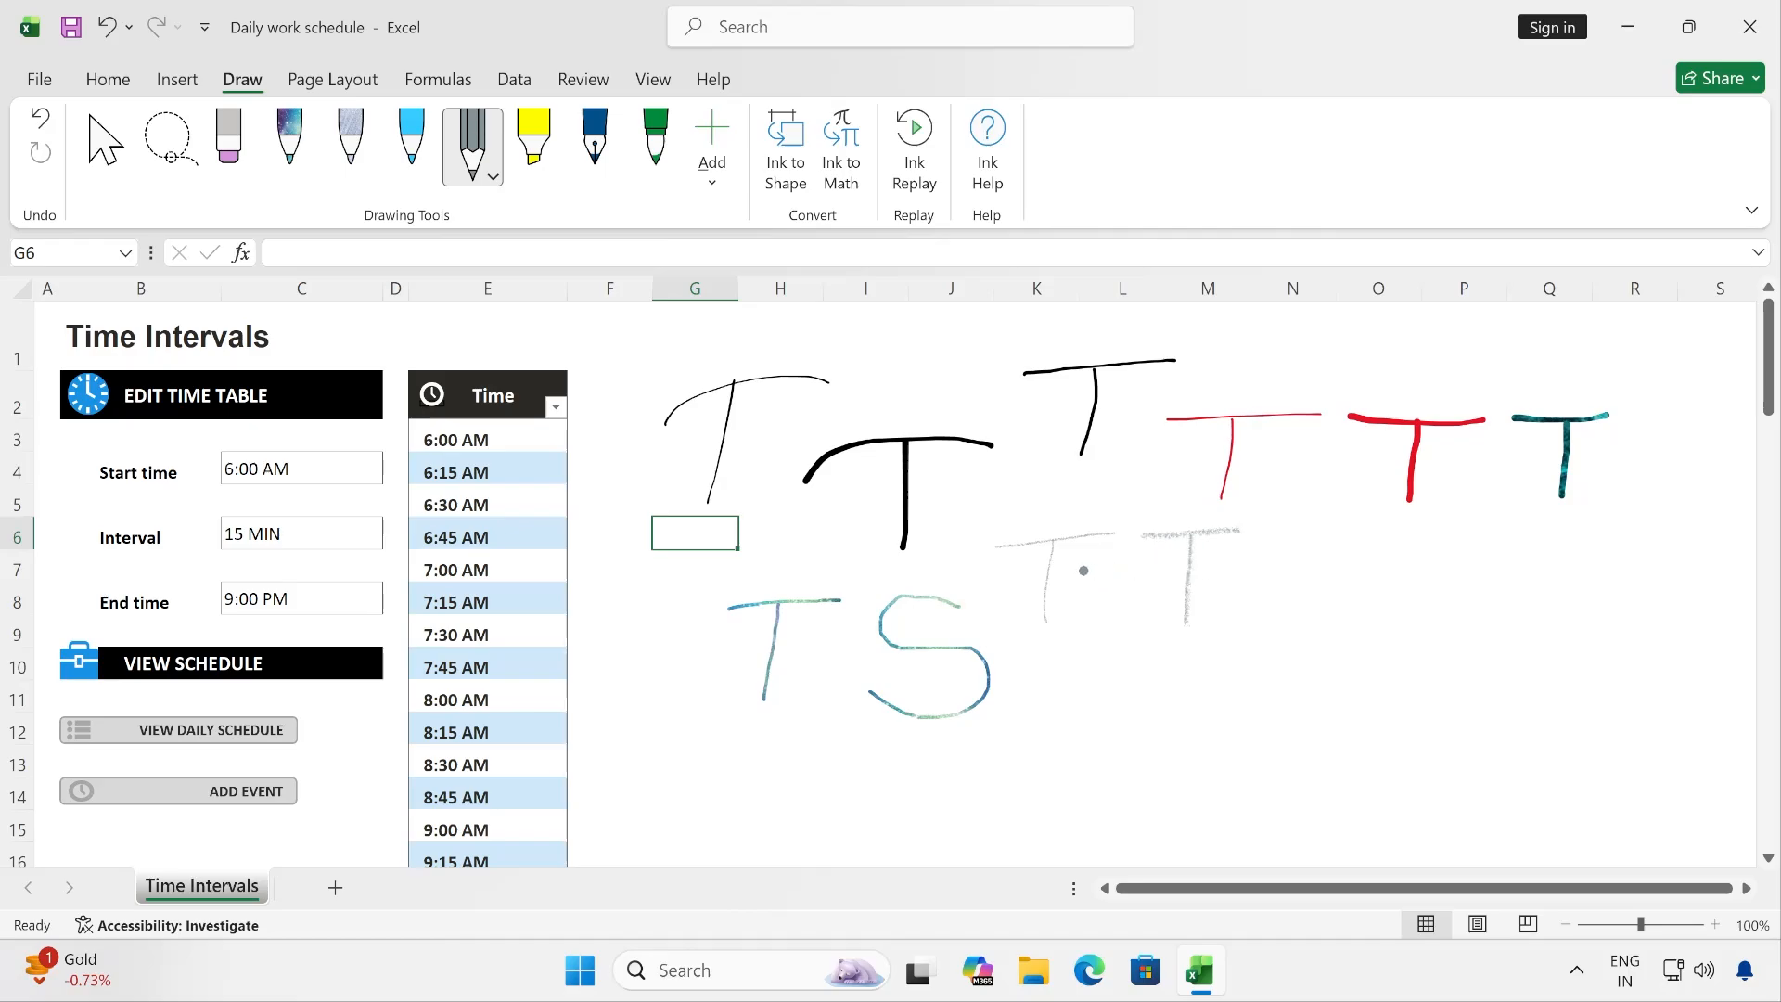
- Highlight the Start time label with the yellow 6 mm highlighter
click(546, 146)
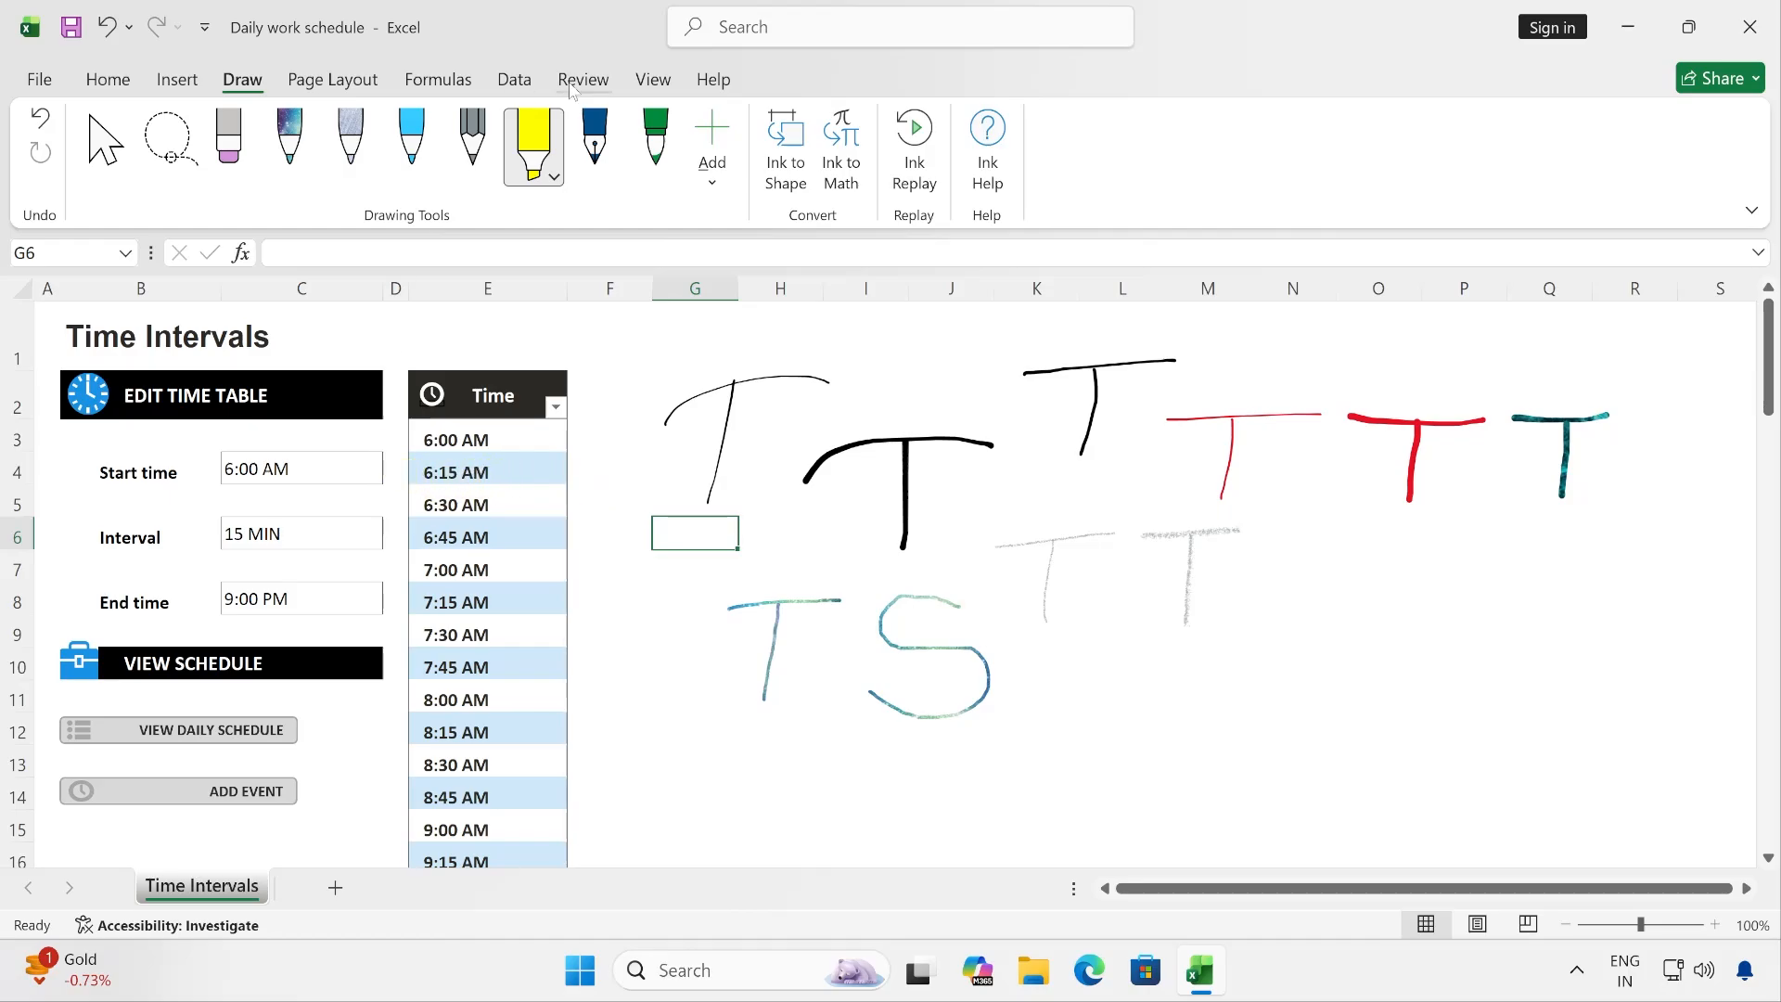
click(551, 178)
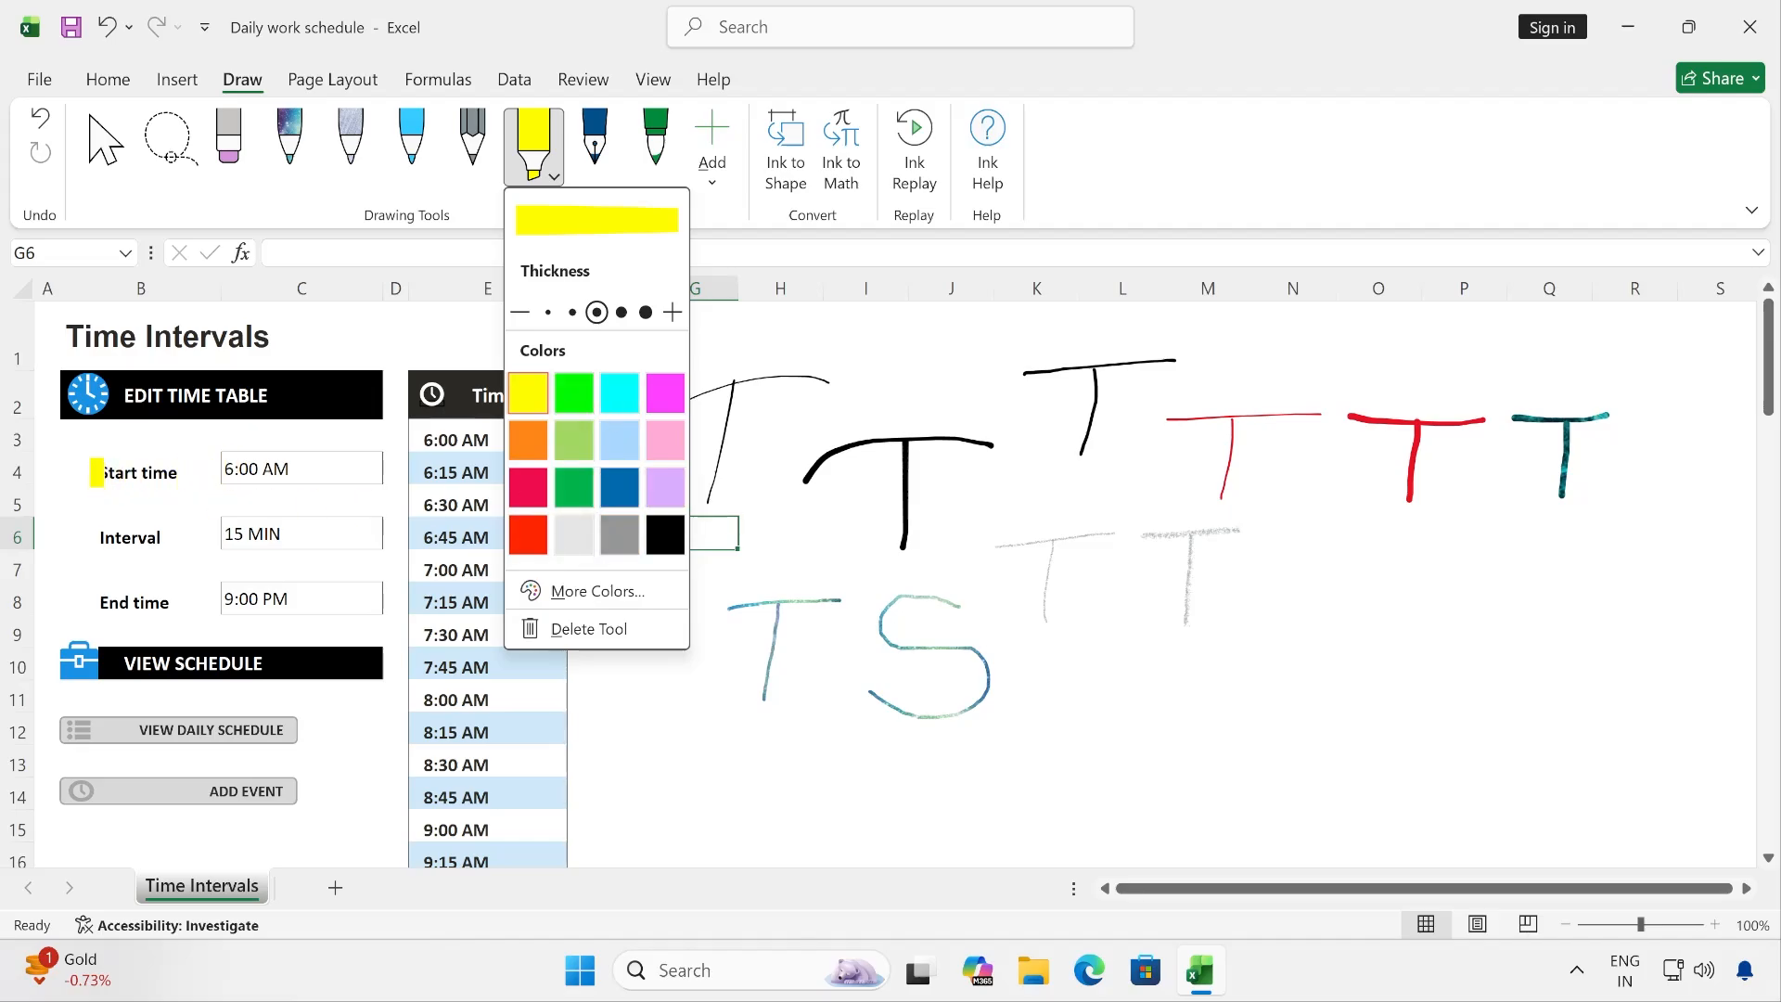
drag(96, 472, 190, 475)
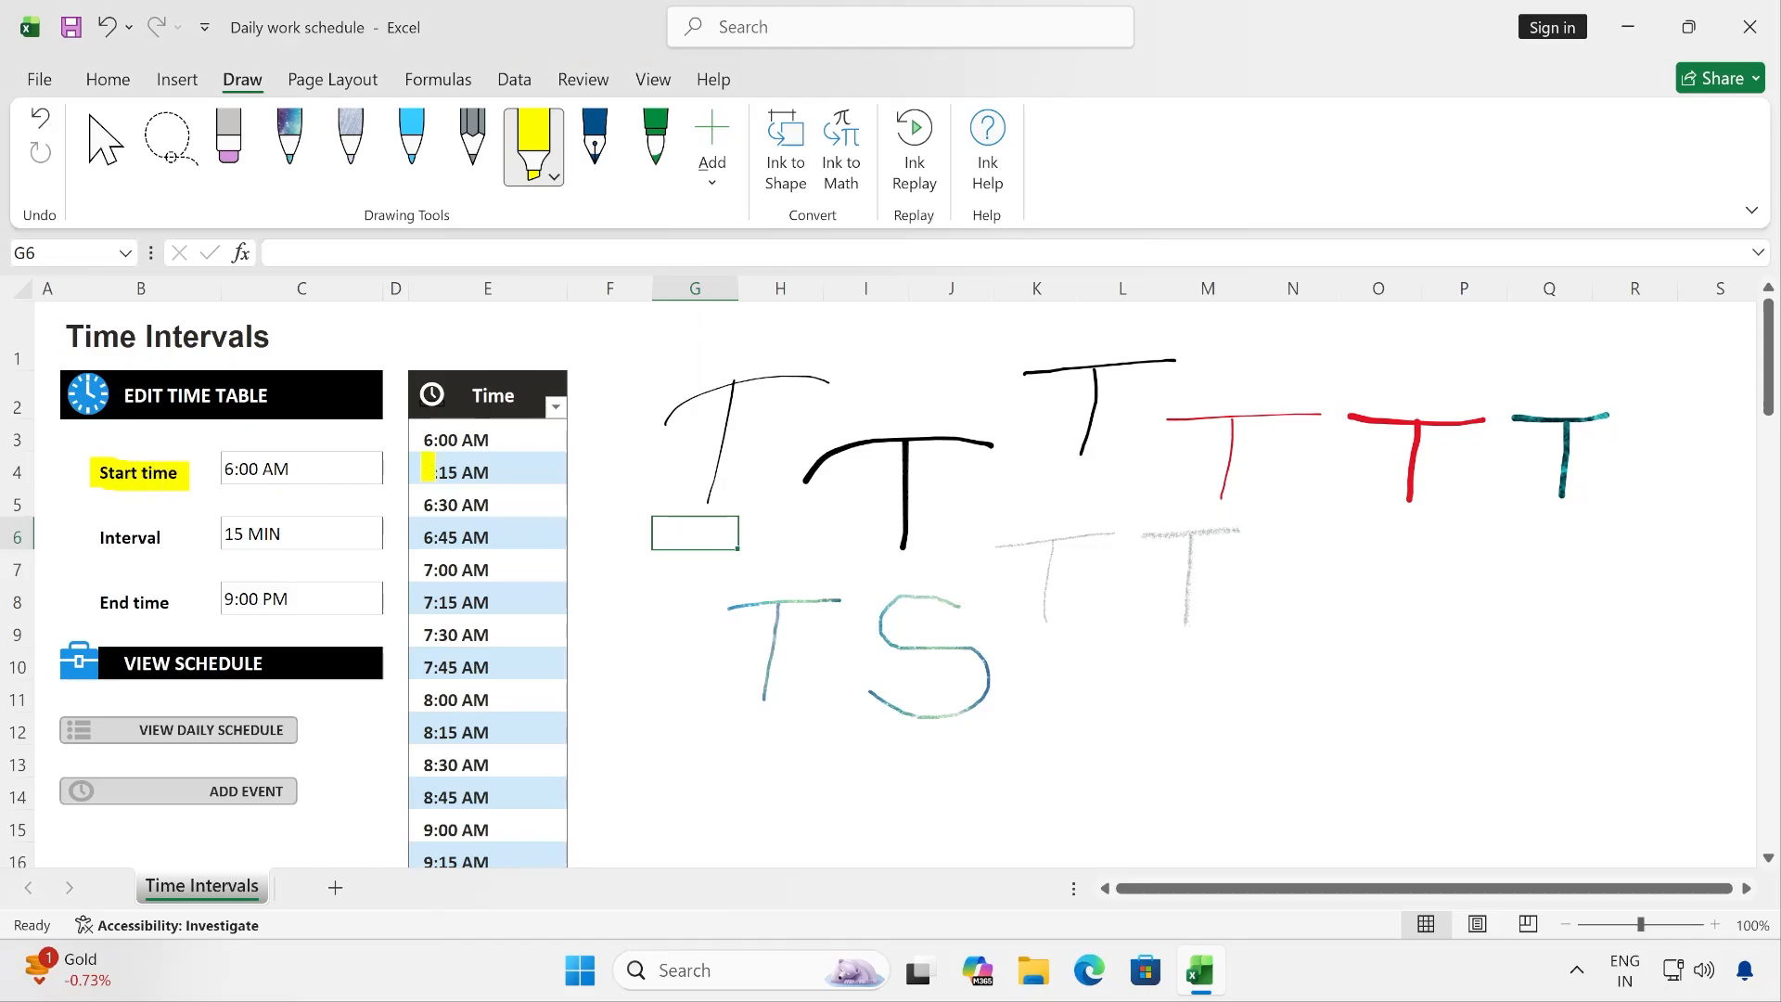
- Change the highlighter's colour to orange and highlight the Interval label
click(554, 176)
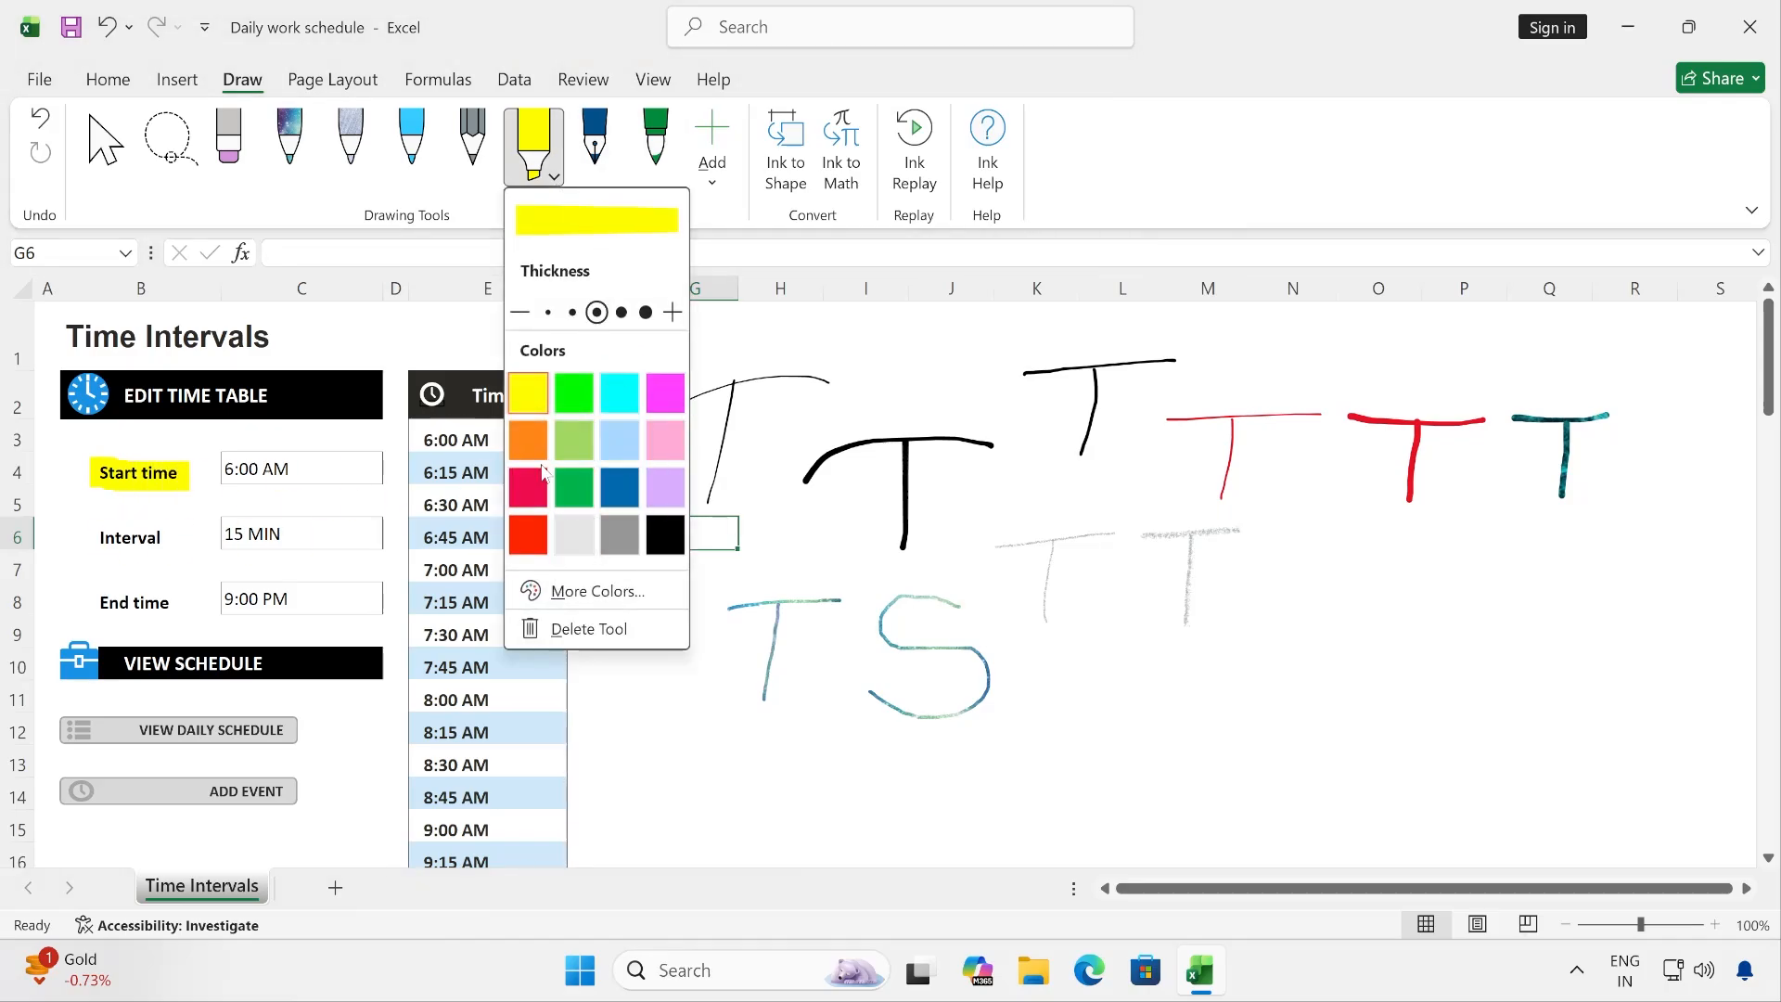
click(527, 440)
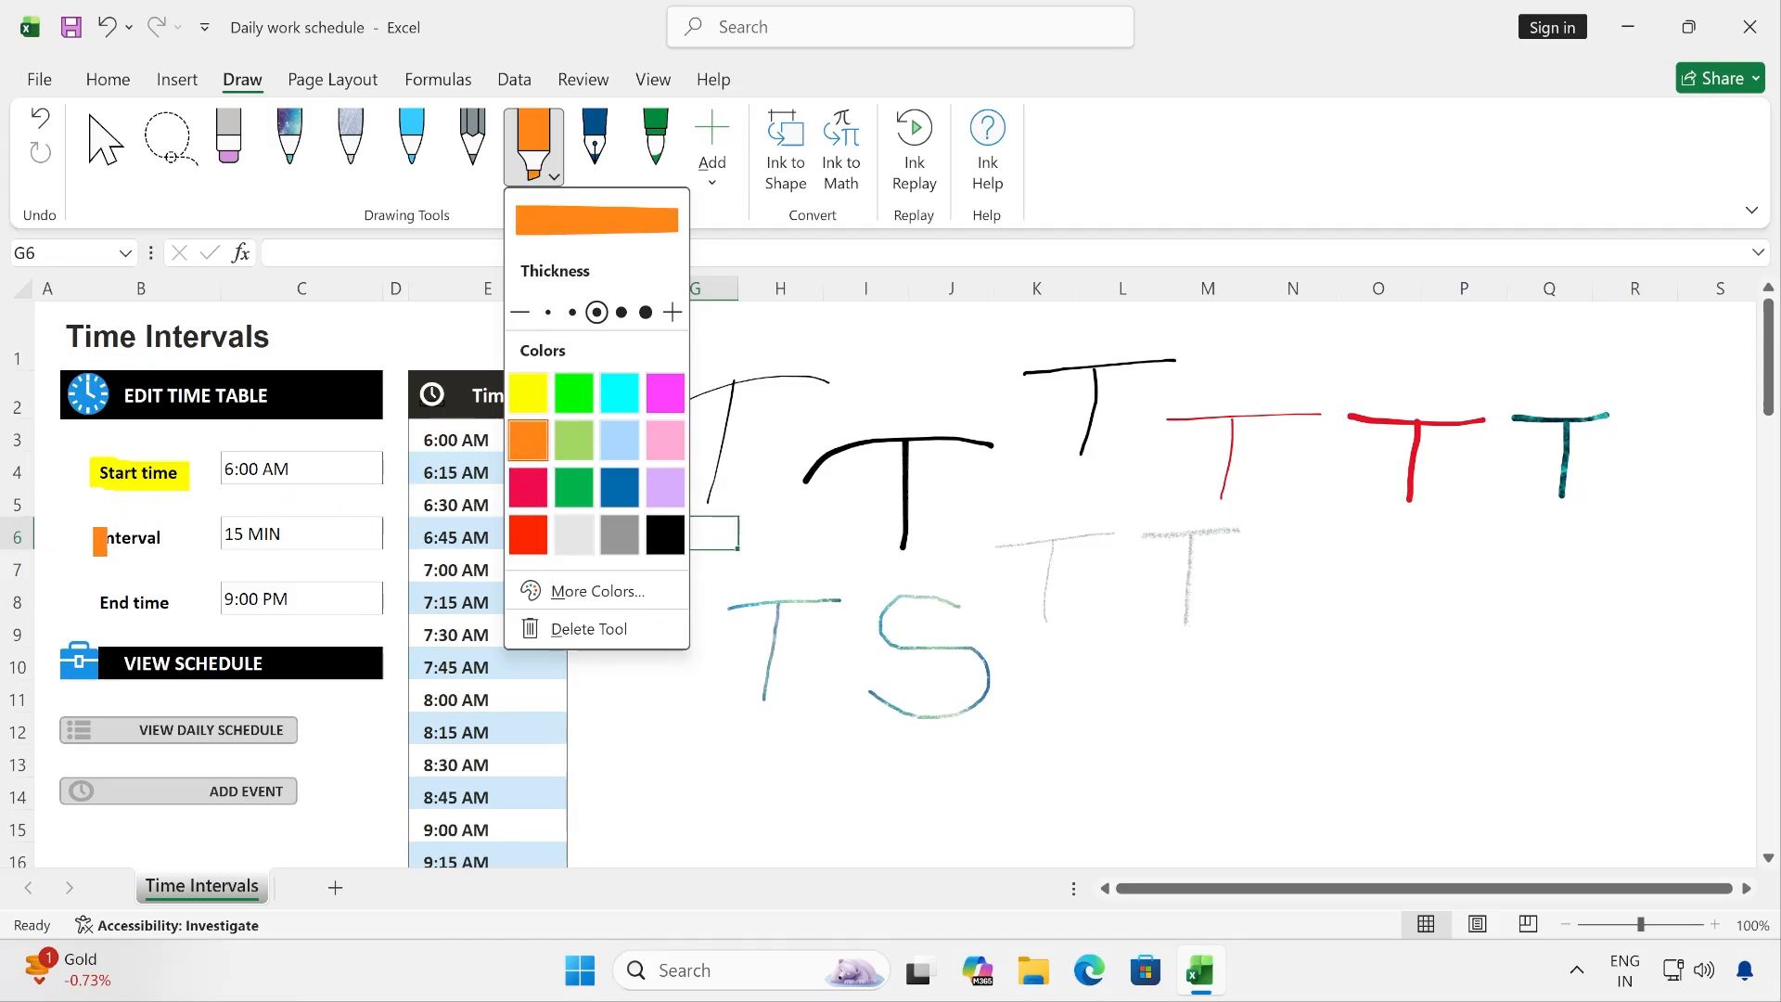
drag(99, 541, 176, 540)
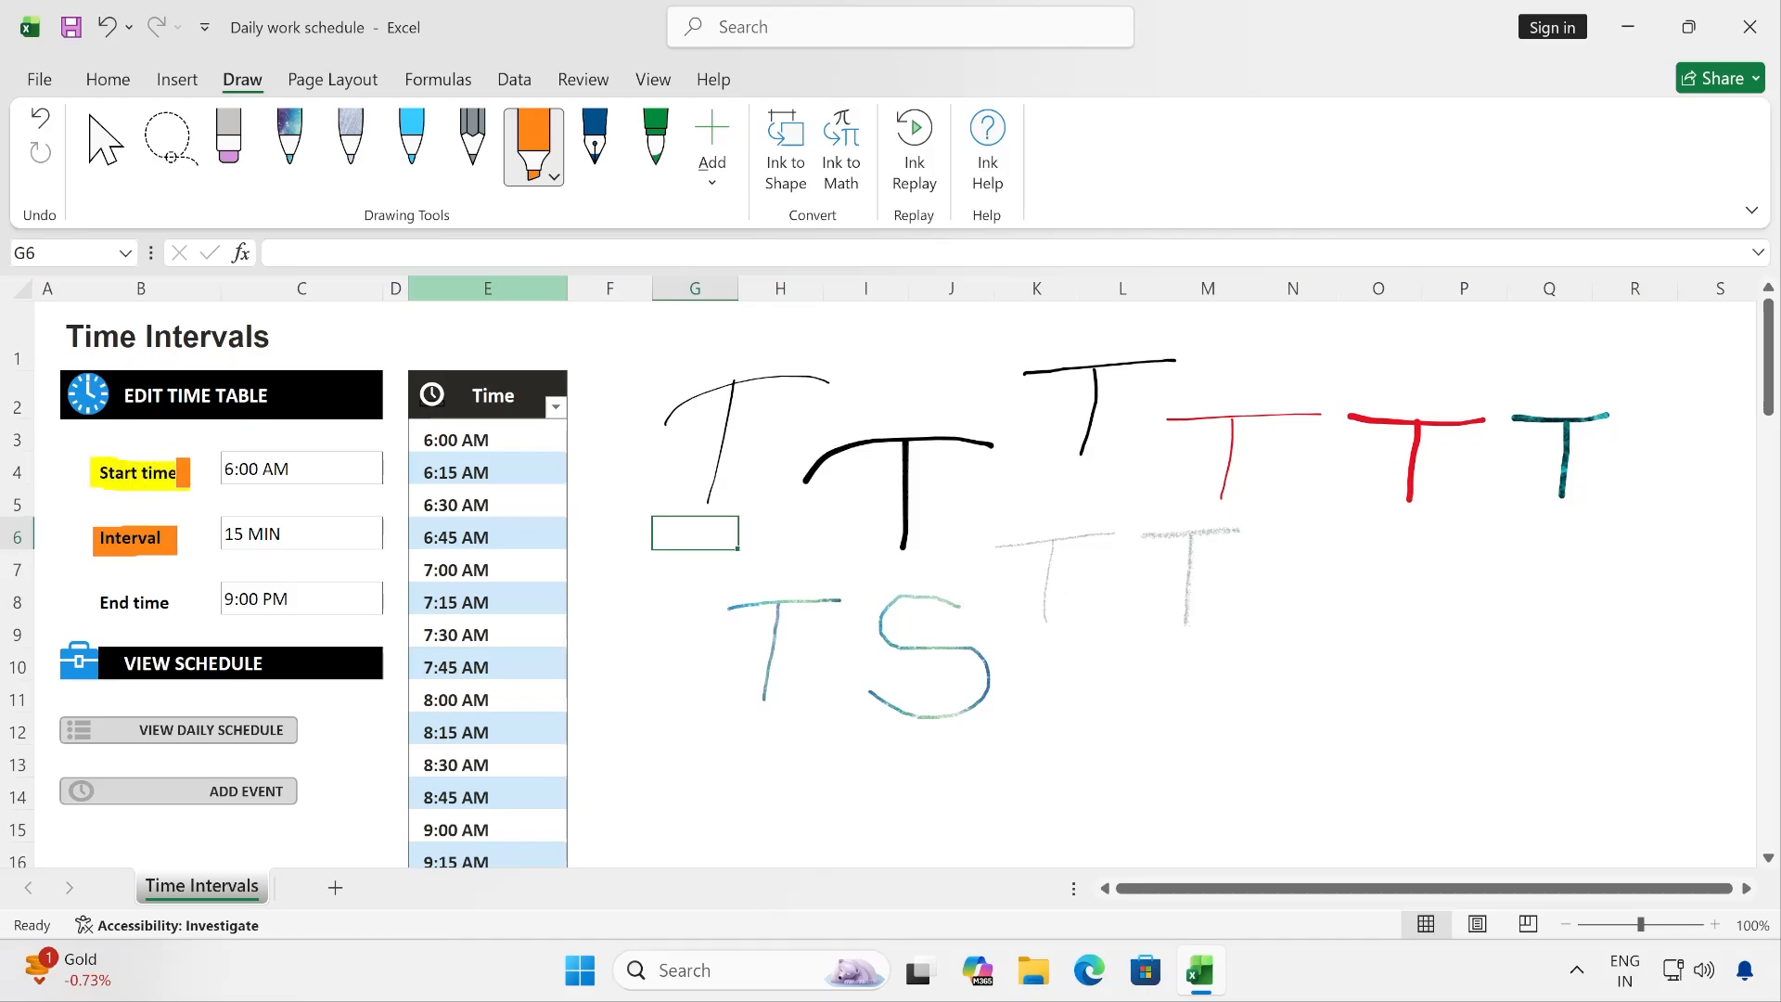
- Highlight the End time label in orange with the thinnest highlighter setting and go over it again with the second-thinnest
click(555, 178)
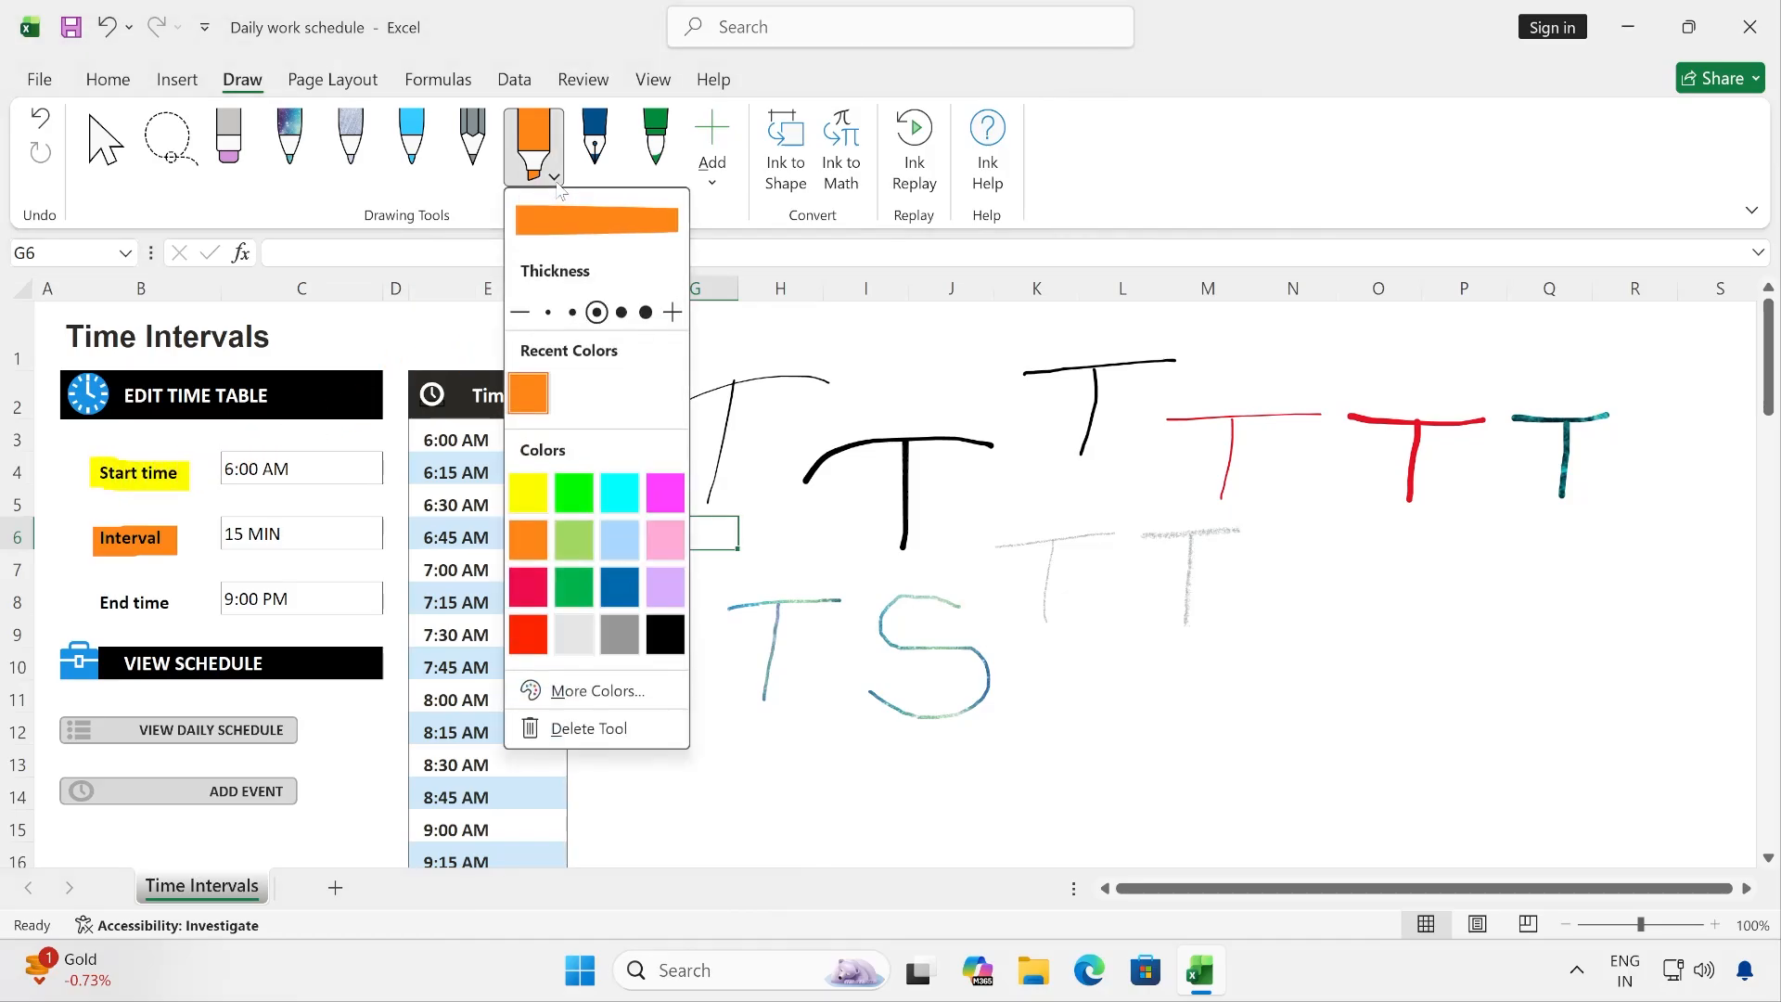
click(548, 313)
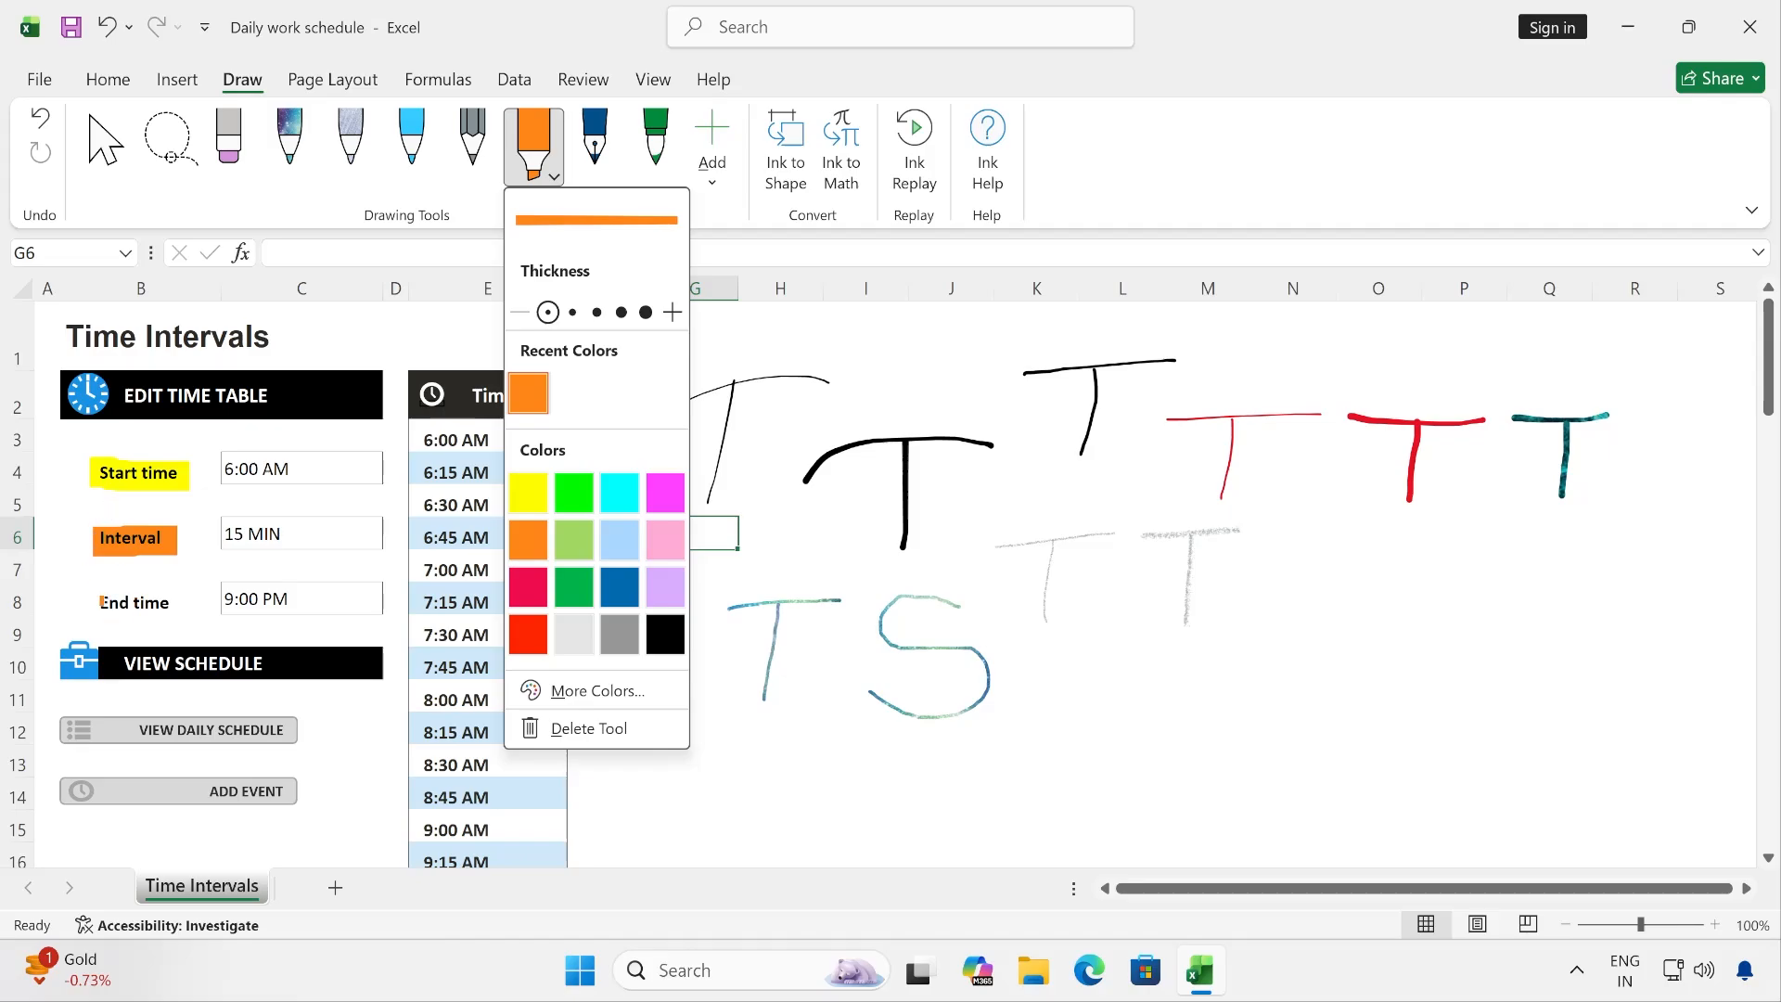
drag(97, 601, 167, 599)
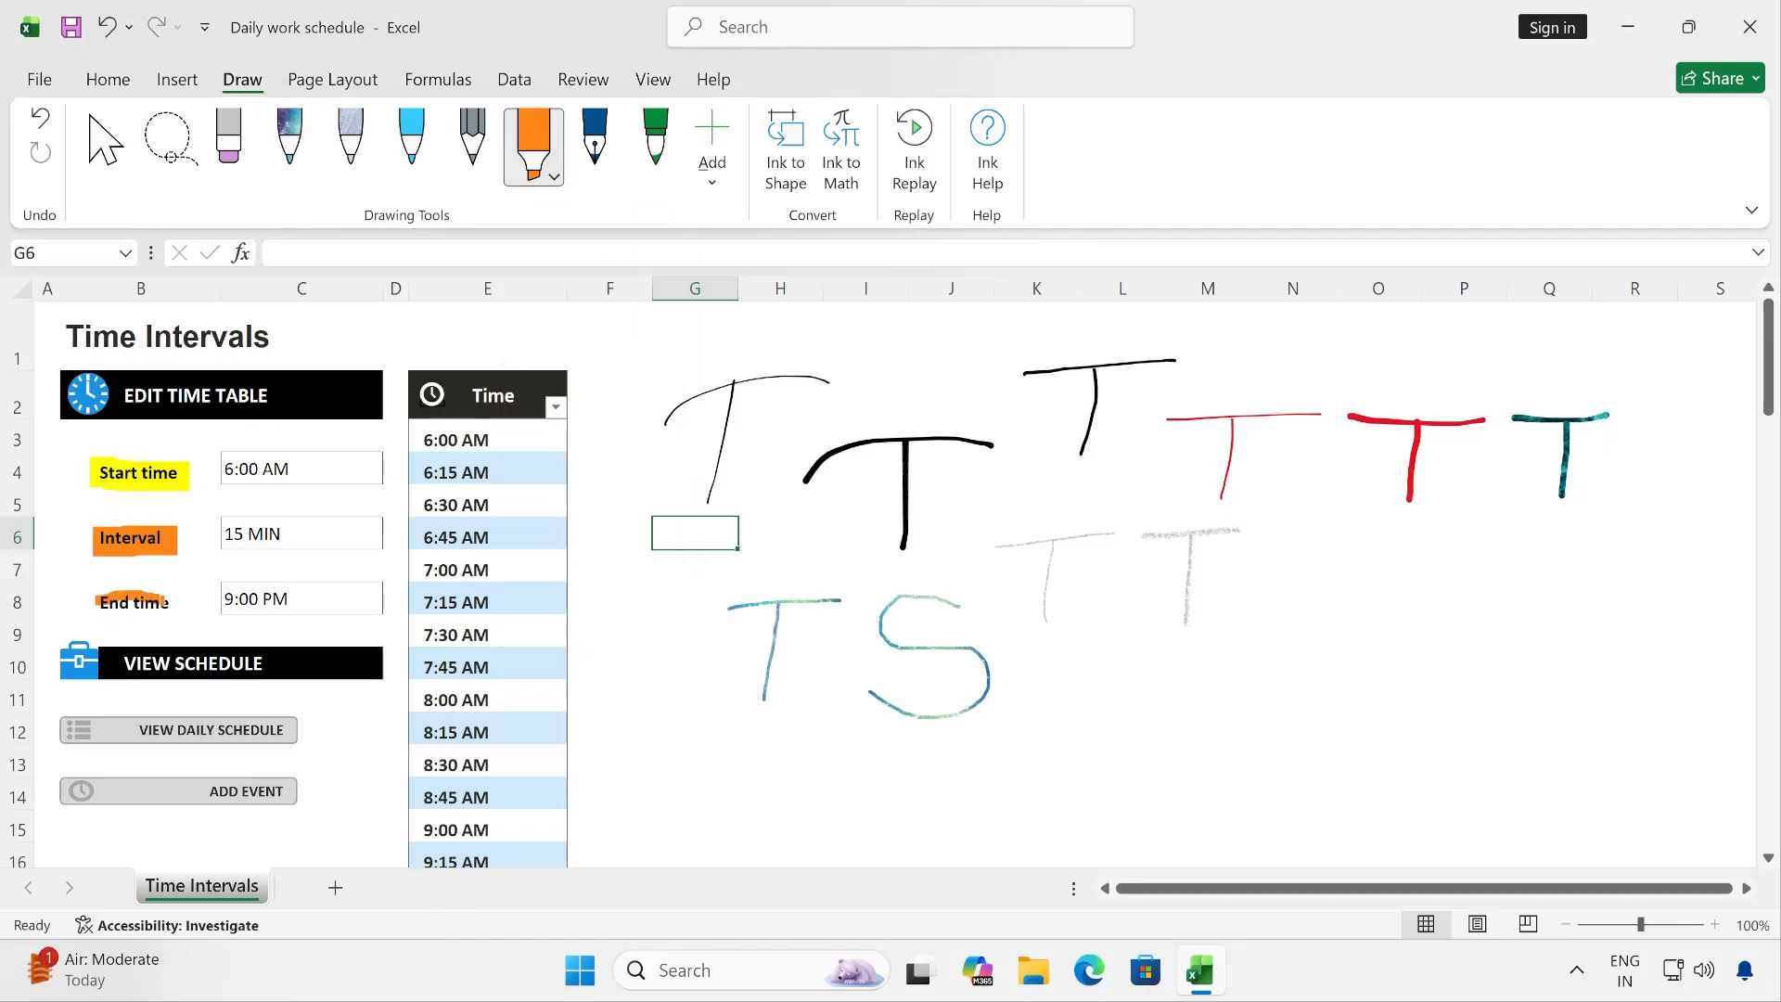
click(554, 176)
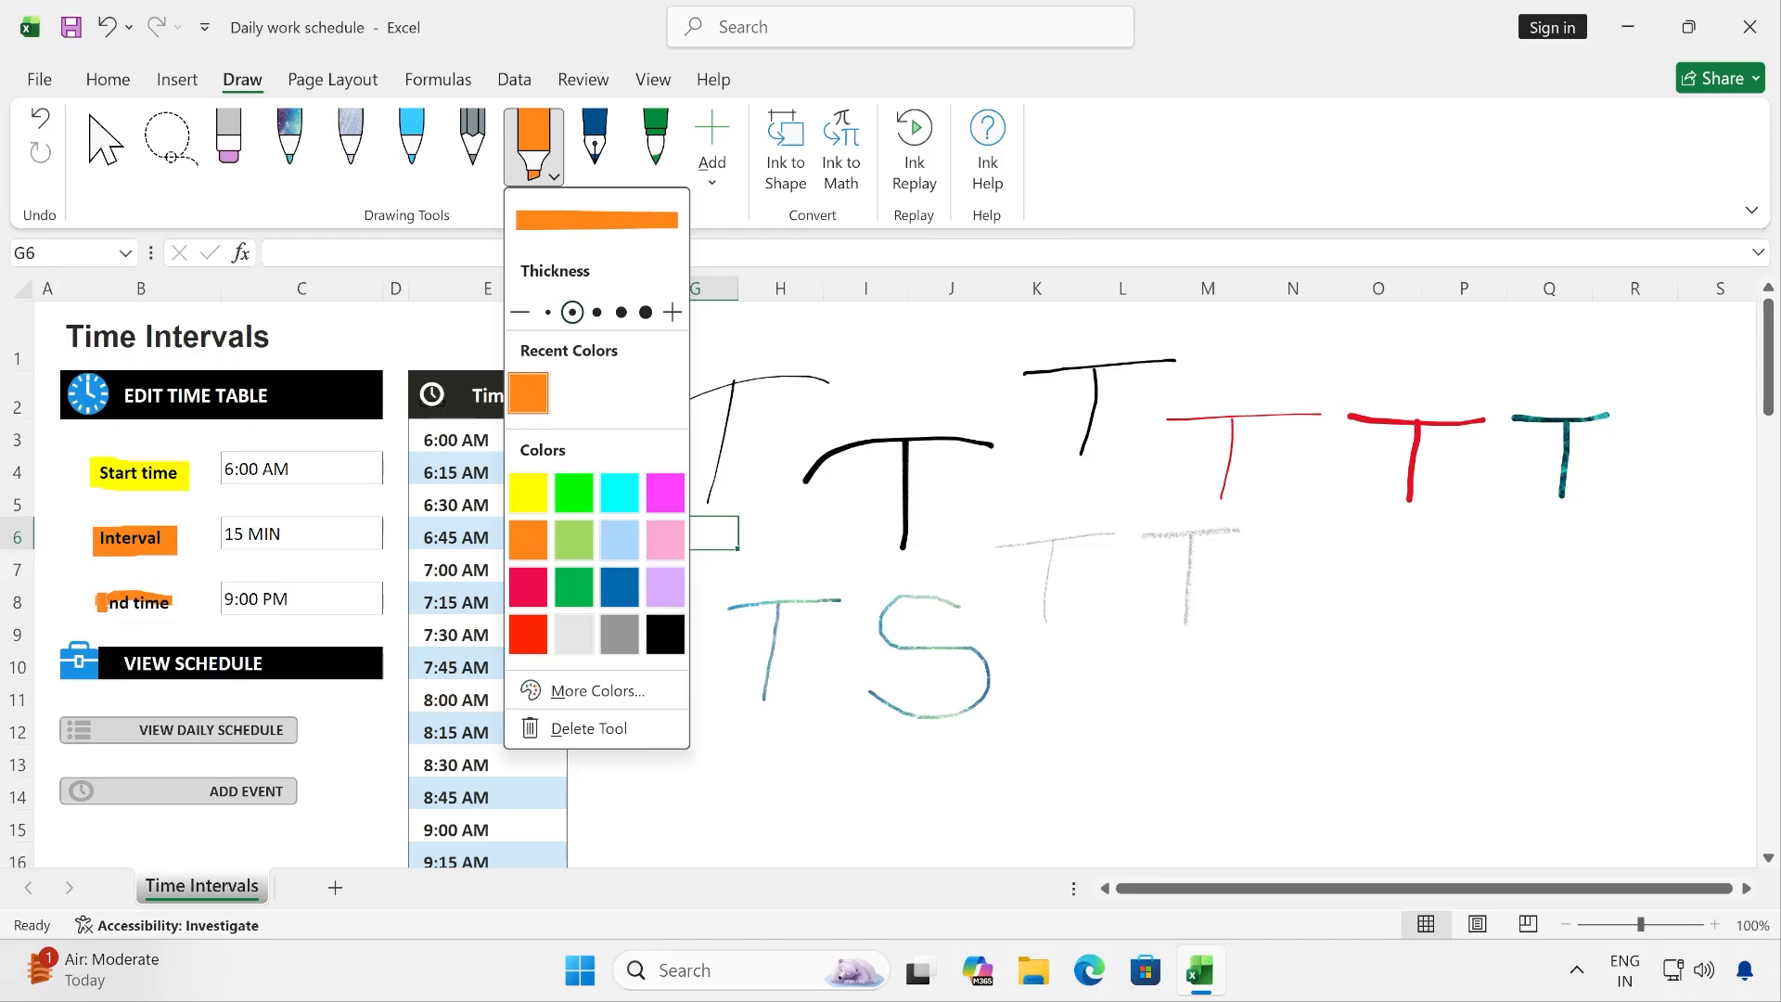
drag(99, 601, 171, 602)
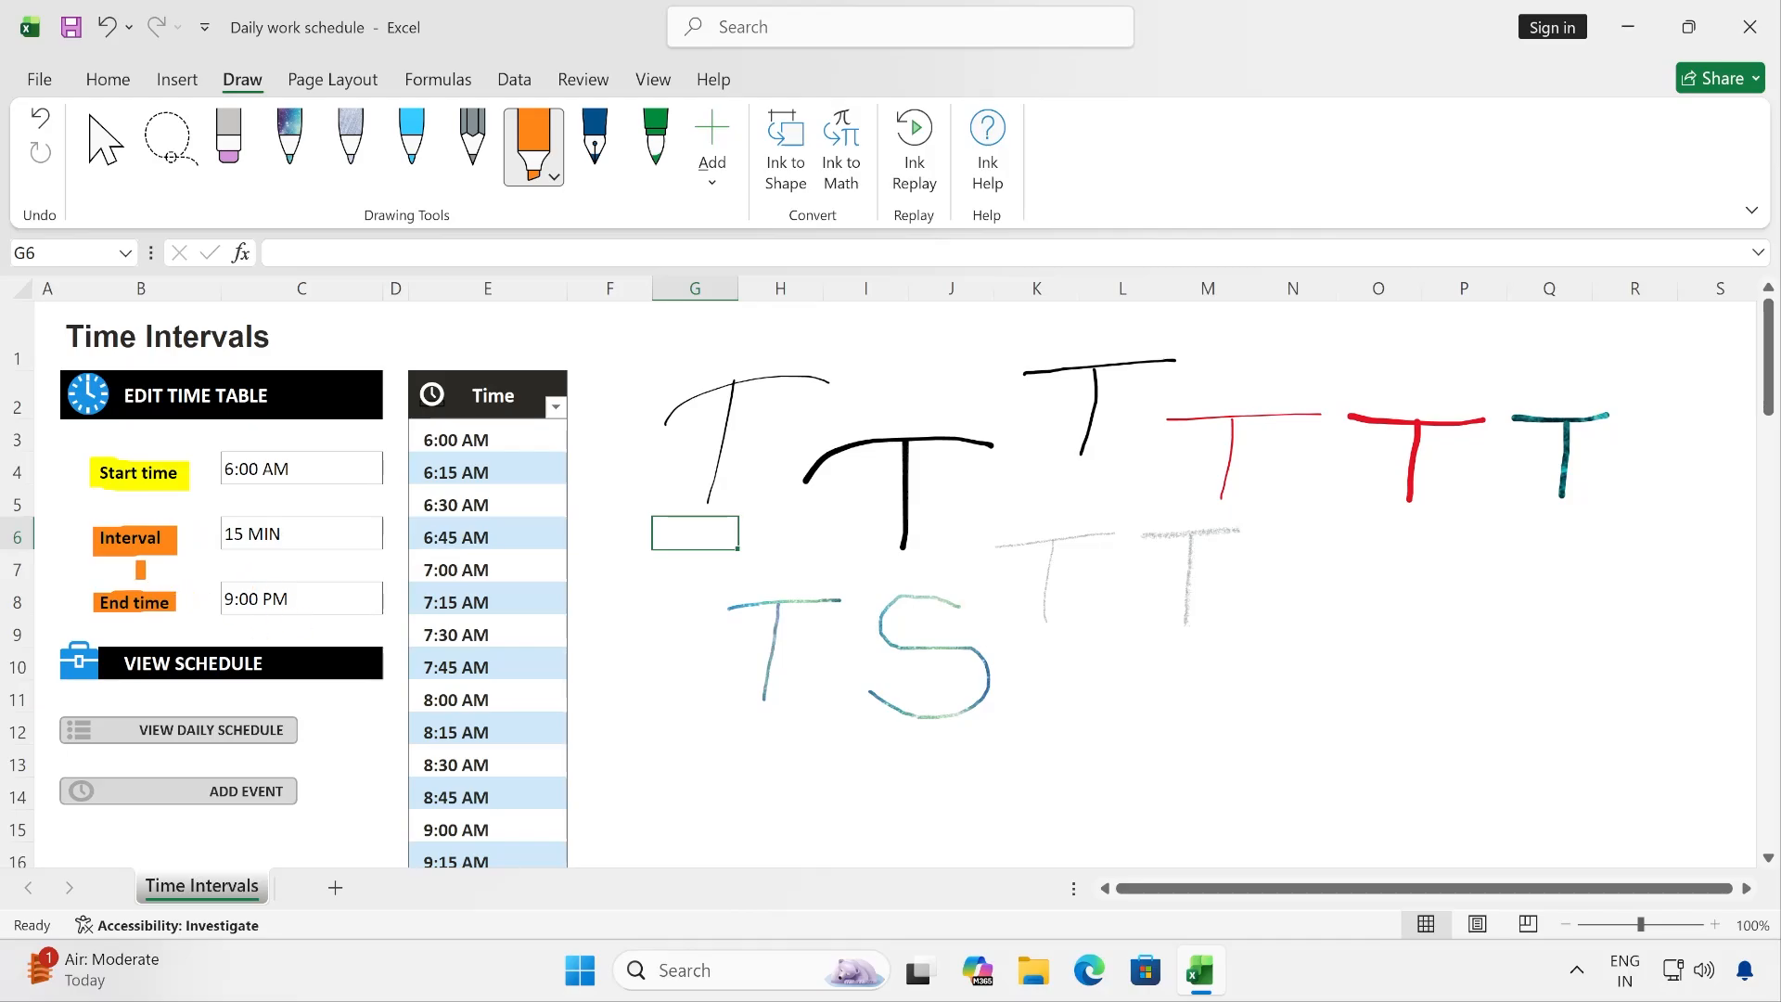
- Draw two zigzag lines with the fountain pen over columns L–O, rows 7–13, one in blue and one in the dark red texture
click(597, 167)
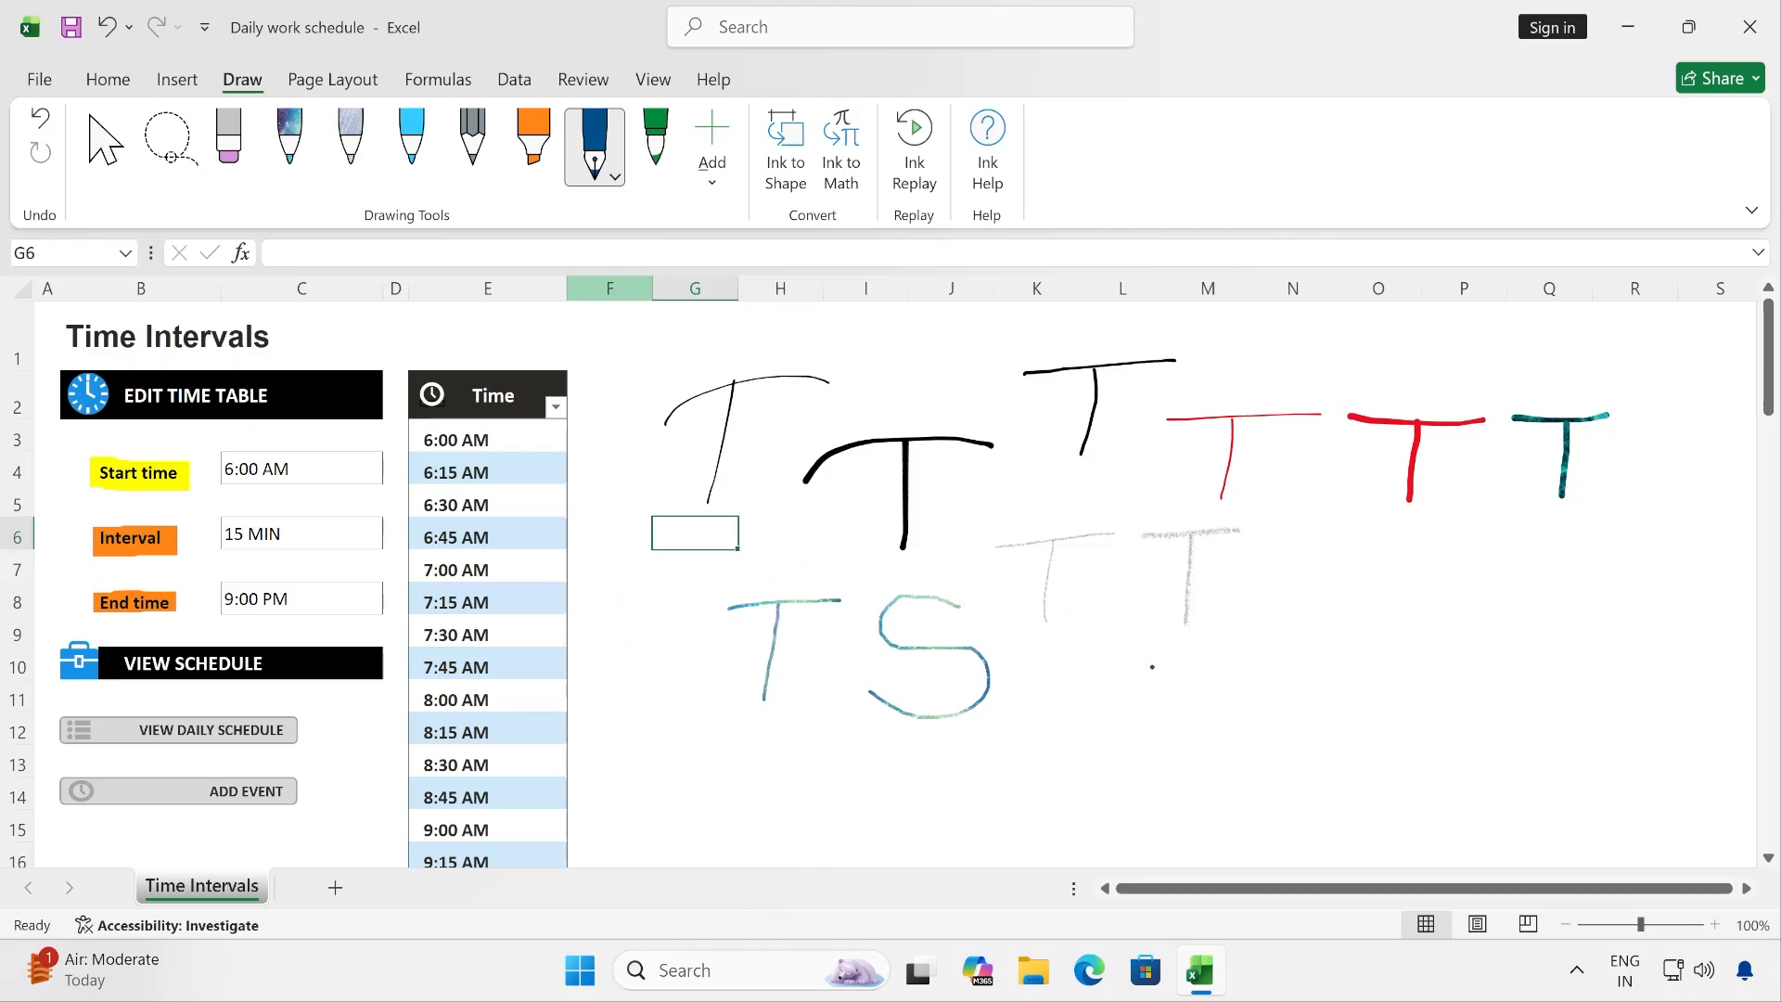
drag(1152, 667, 1354, 574)
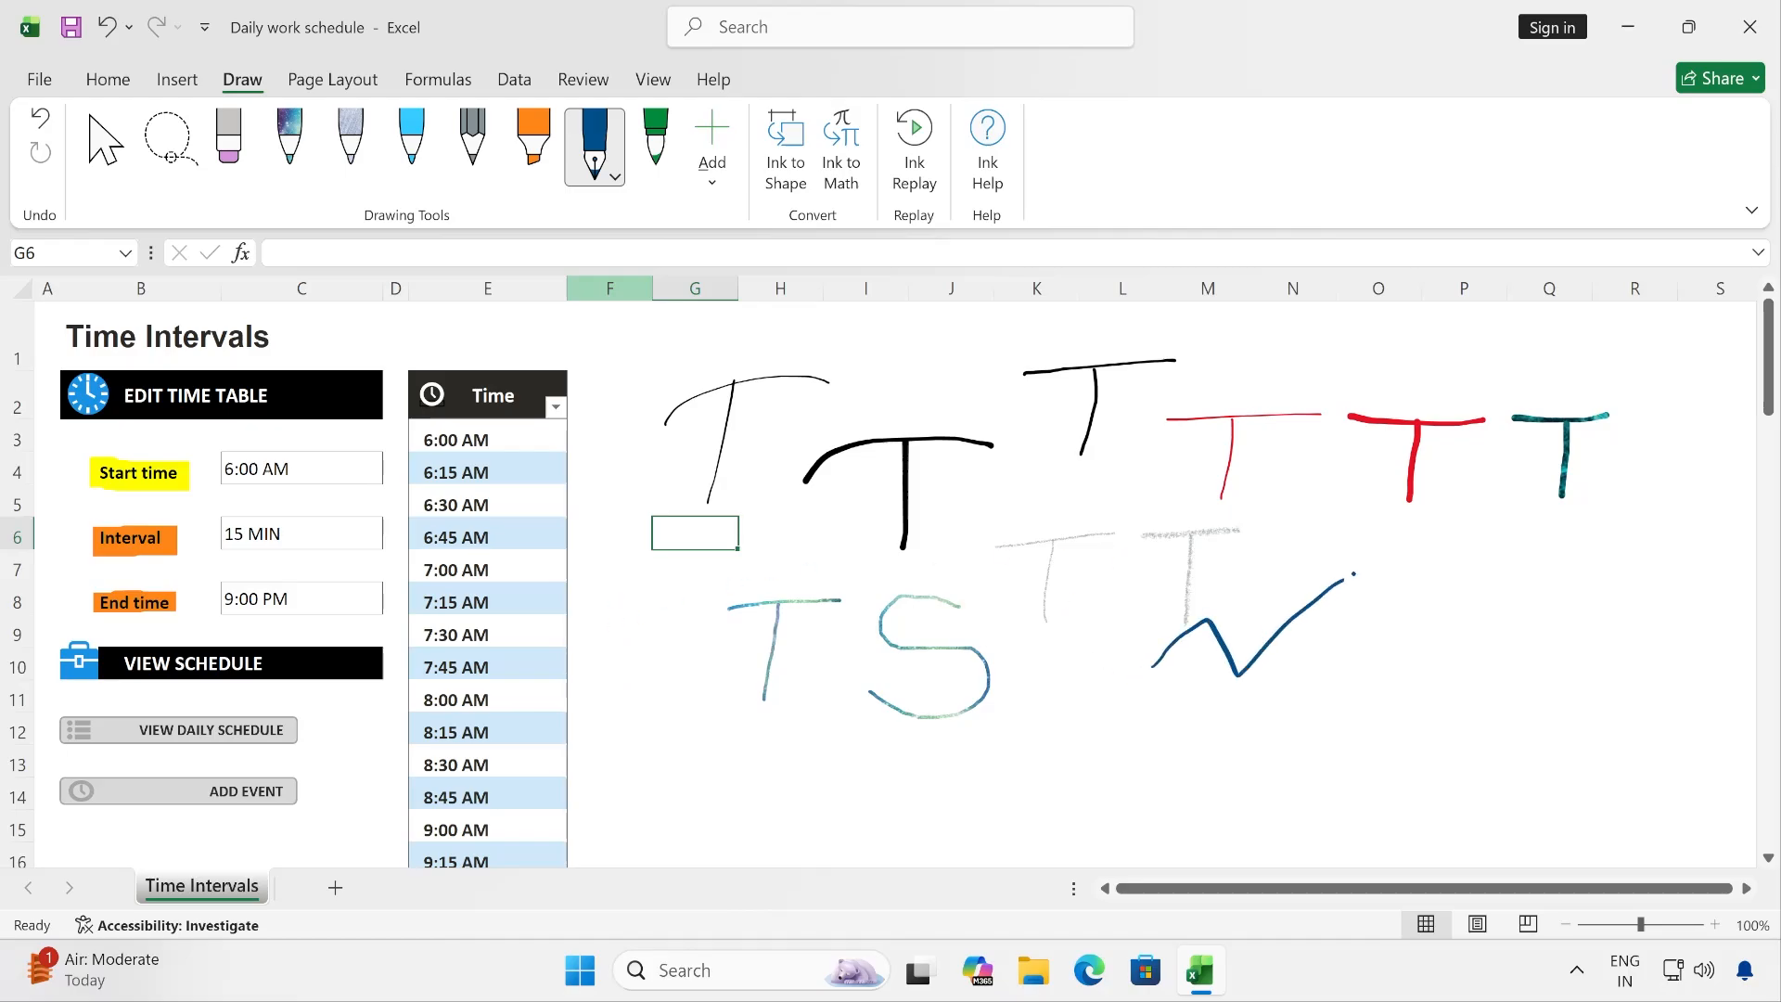
click(614, 174)
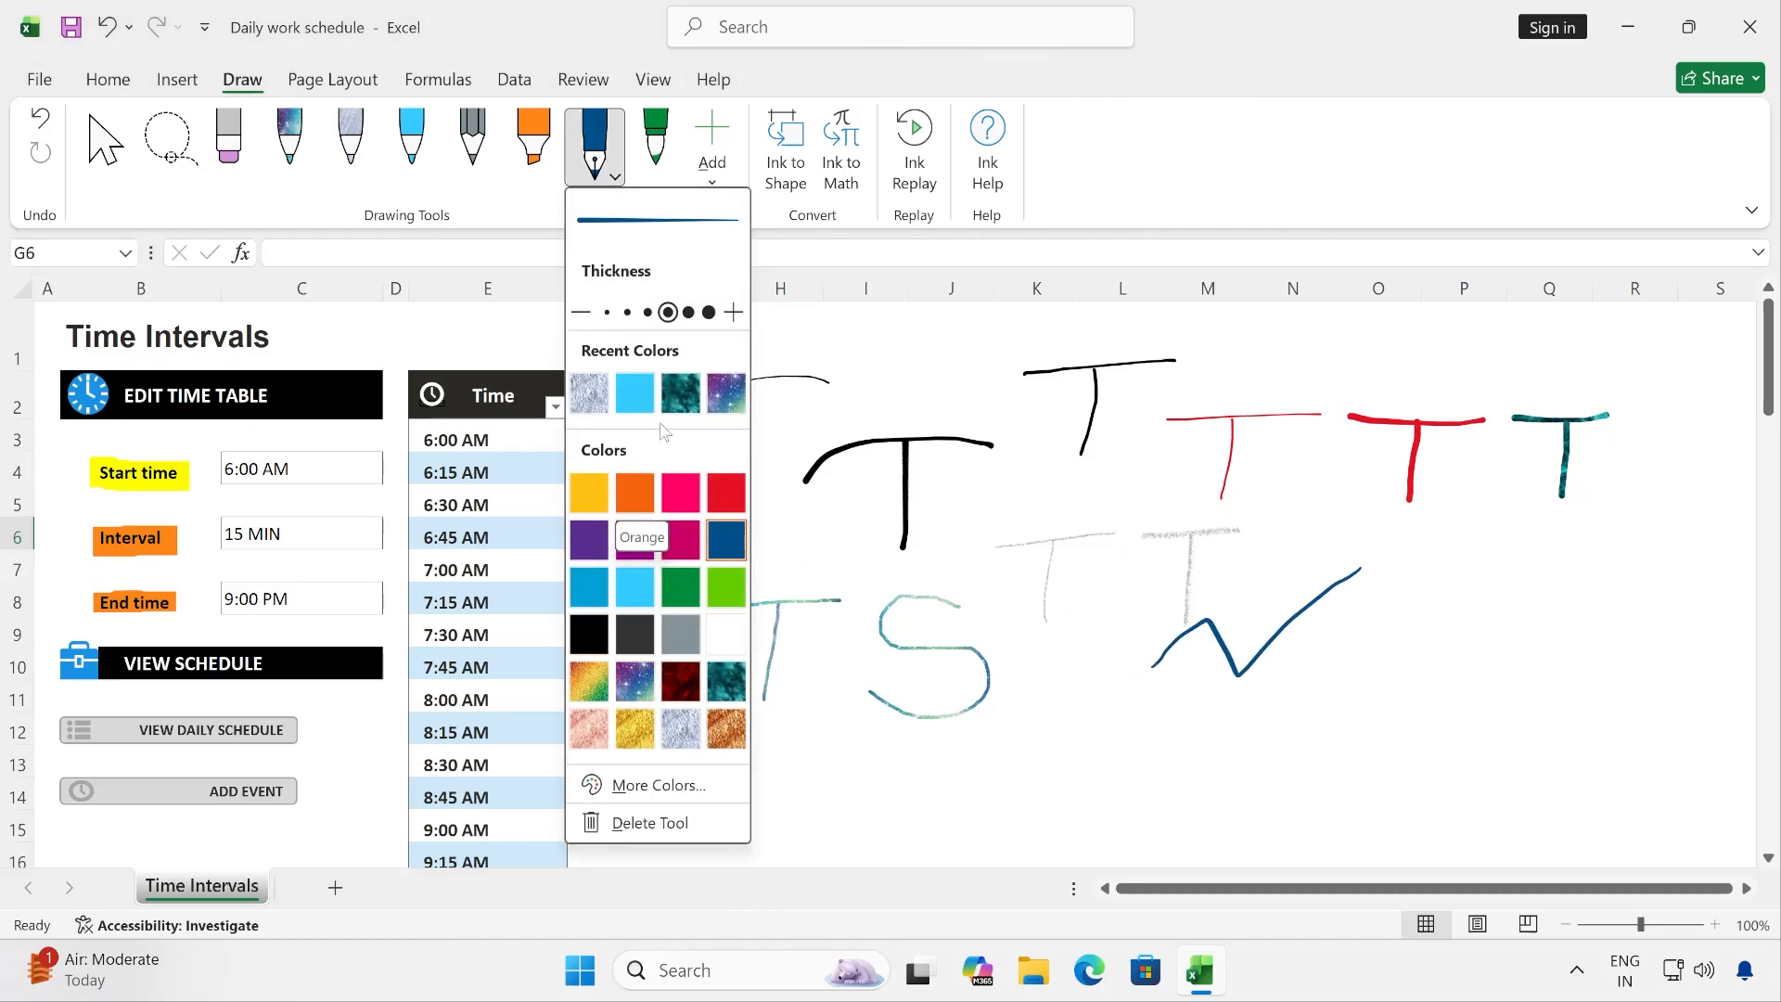
click(681, 681)
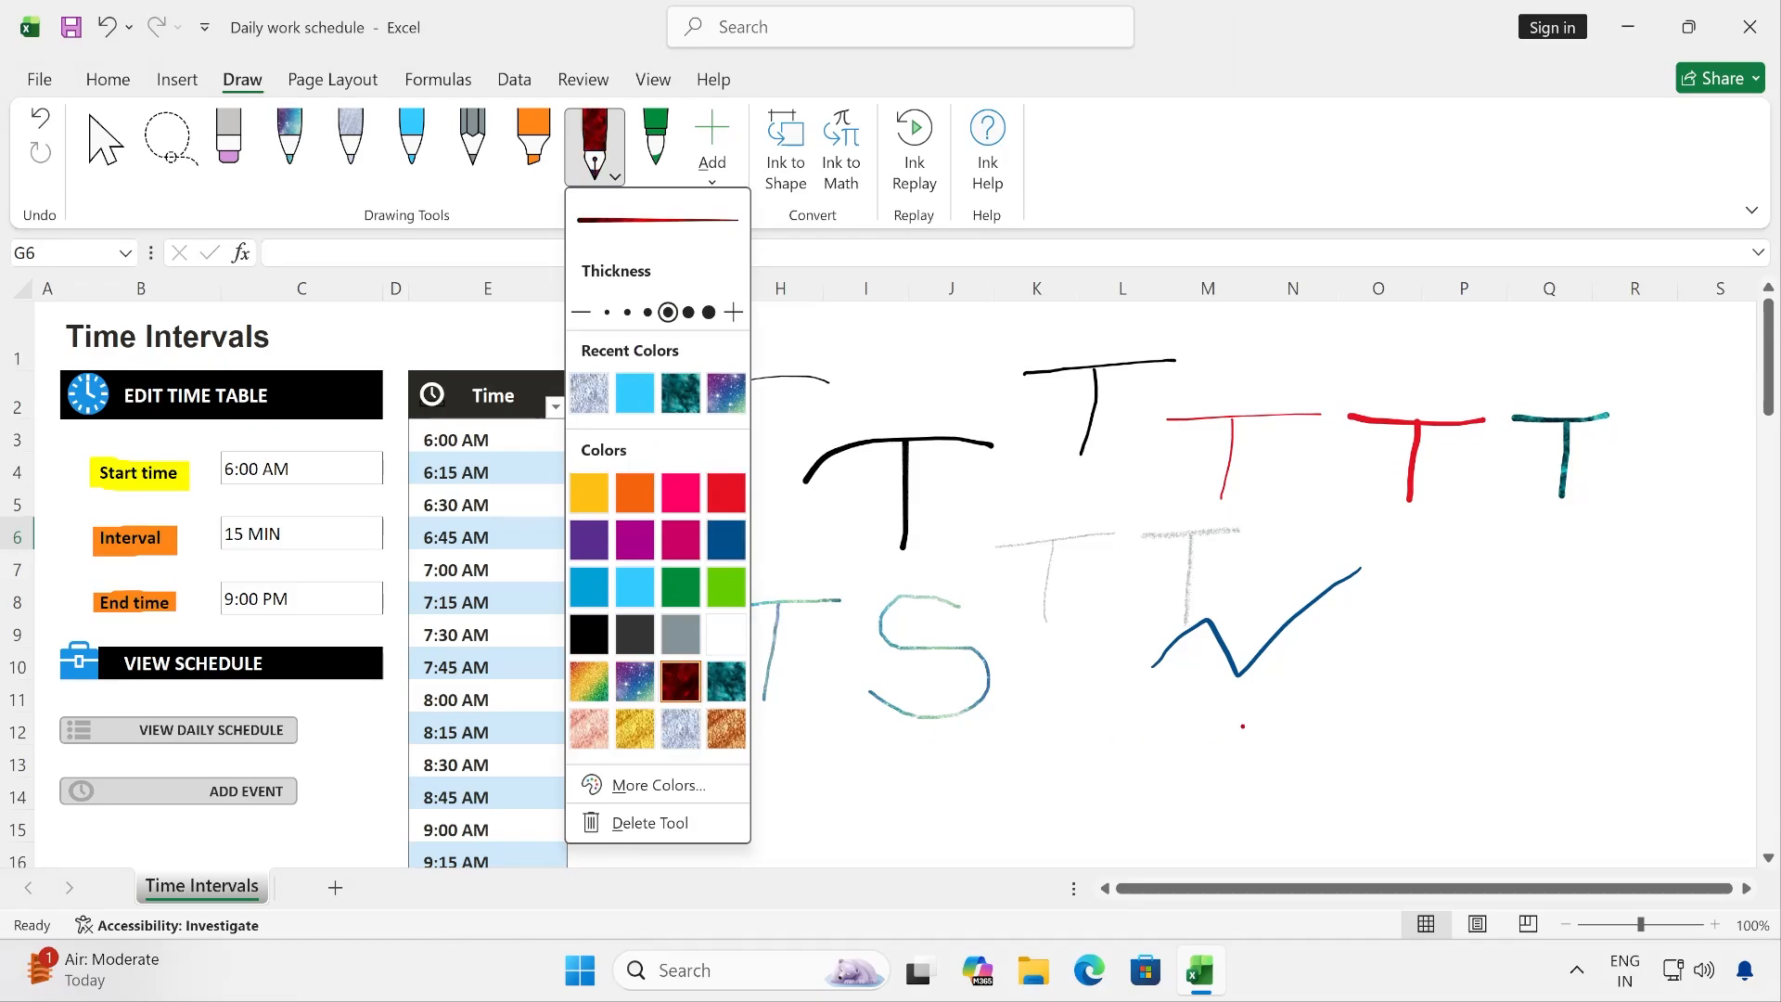
drag(1118, 746, 1359, 603)
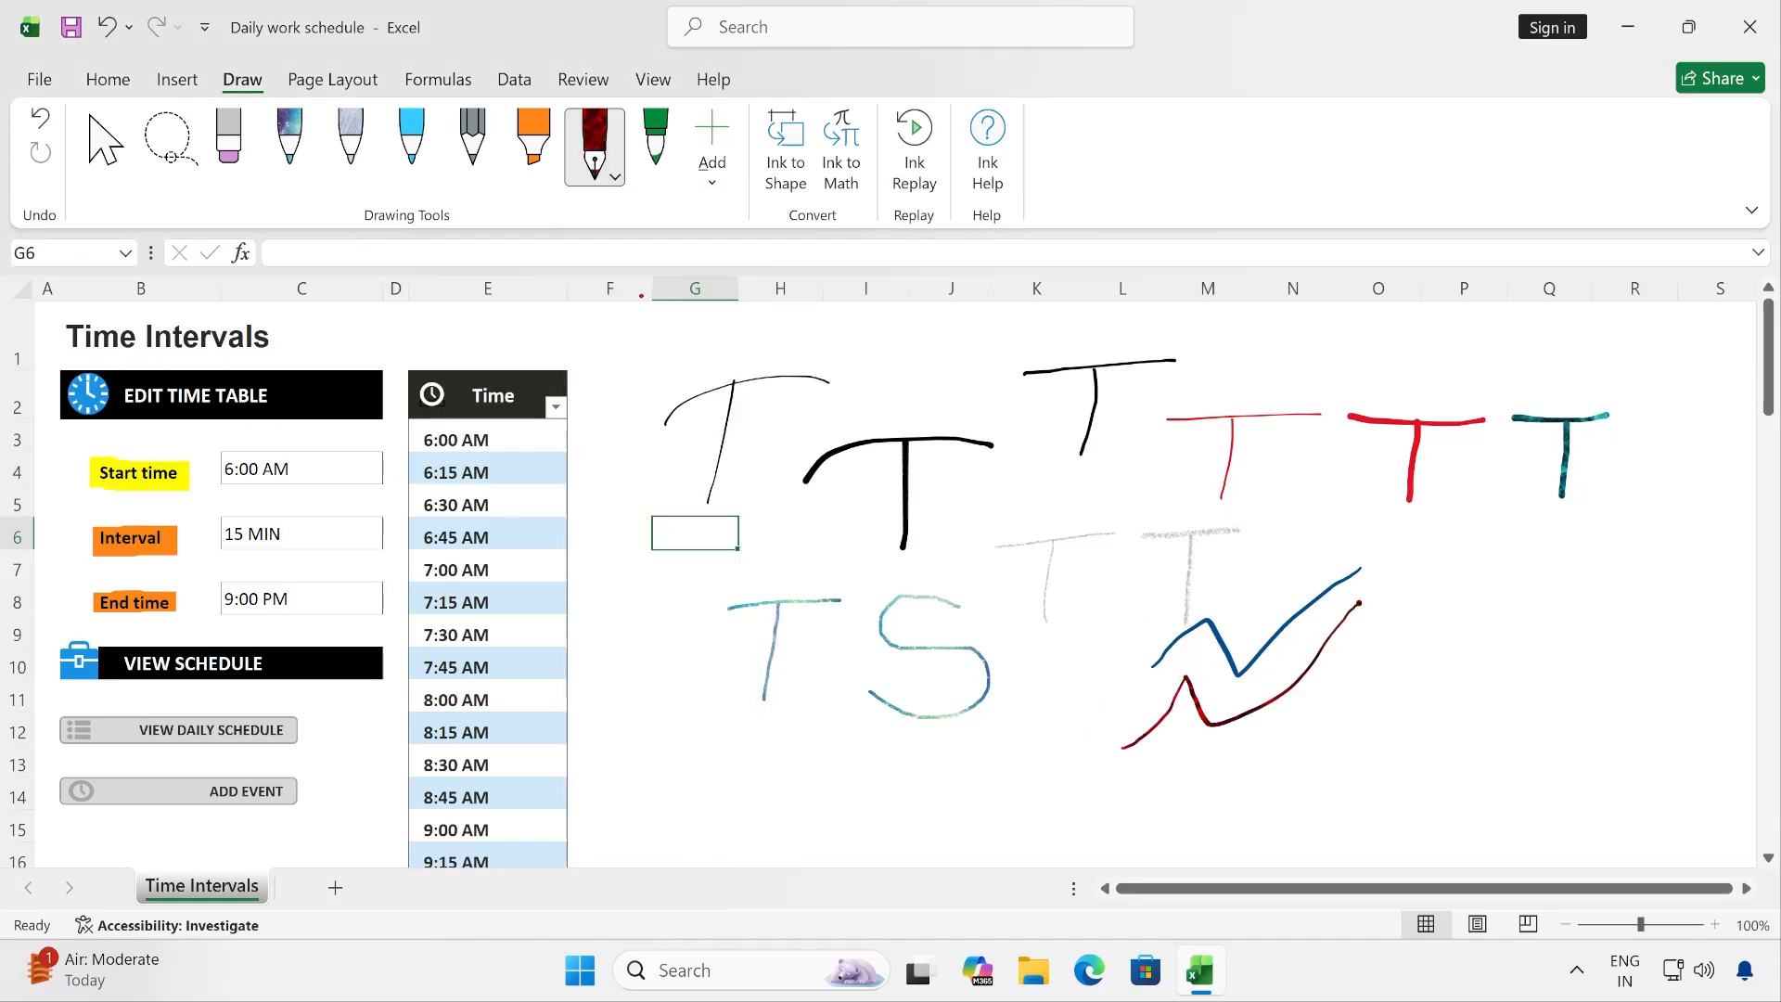
- Draw a curved line with the green 1 mm brush pen over columns G–H, rows 7–10
click(659, 169)
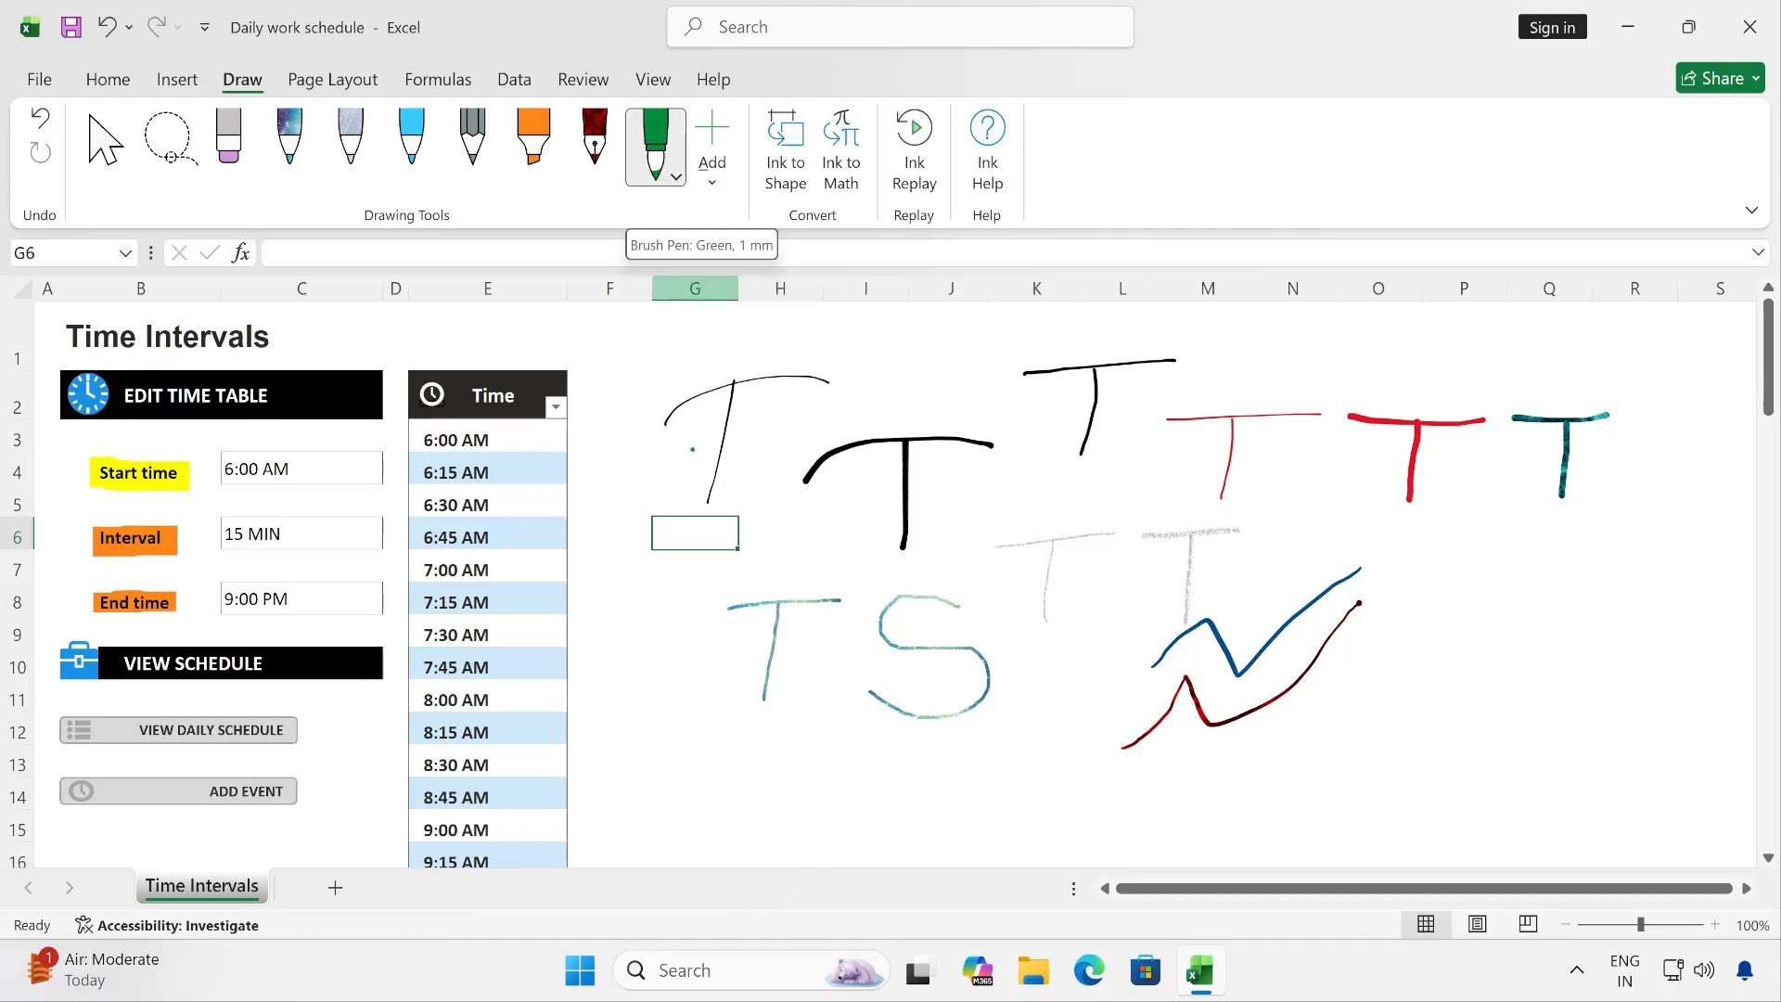
drag(656, 666, 805, 555)
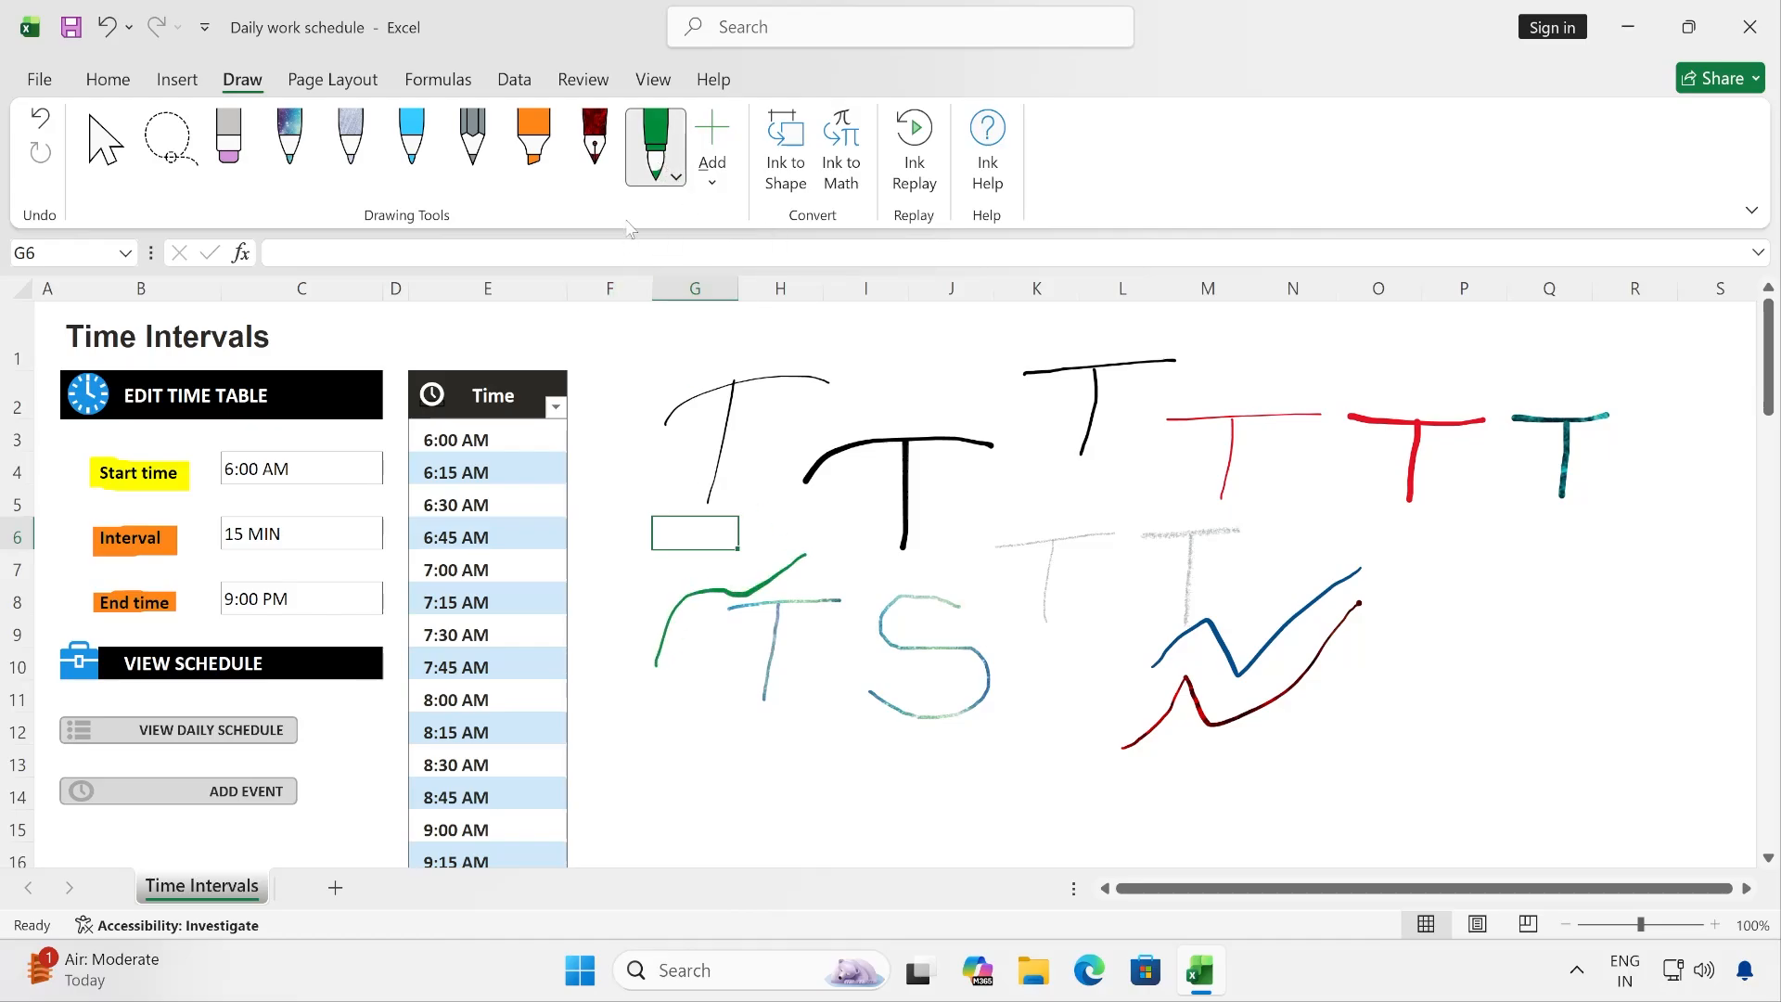
- Set the brush pen to its second-thickest setting and draw a zigzag over columns L–P, rows 9–14, and a letter S over Q–R, rows 6–9
click(656, 153)
click(749, 311)
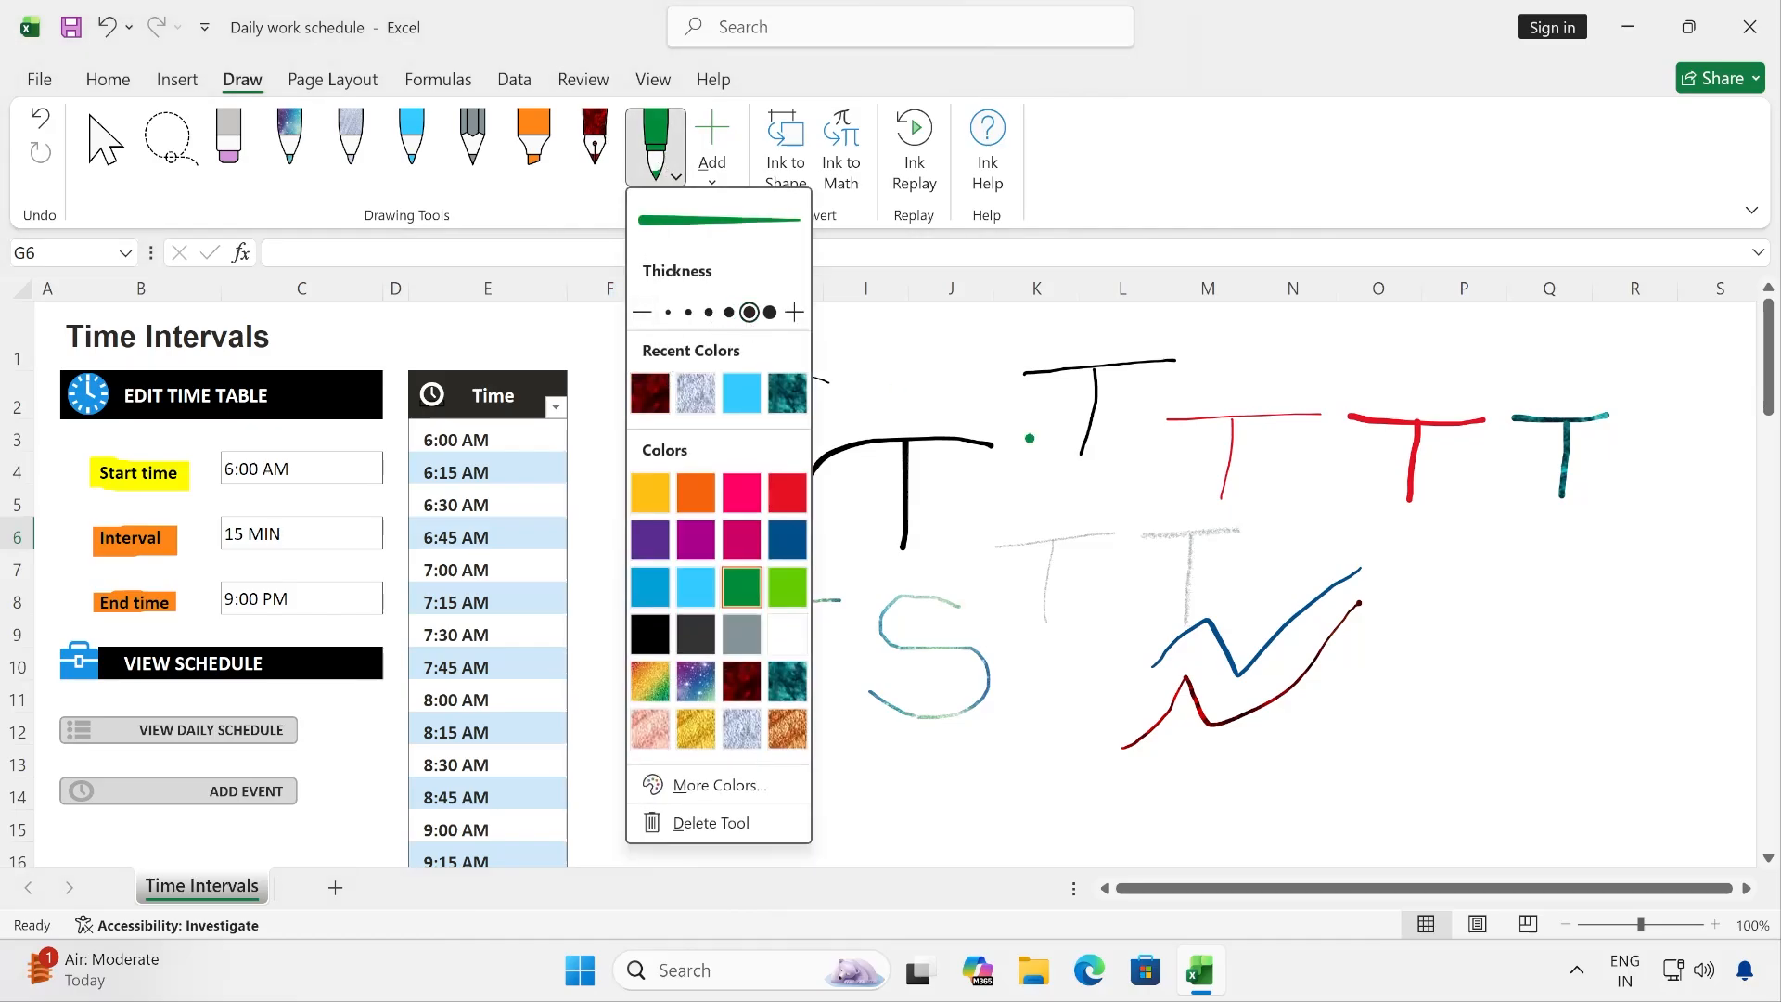
mouse_move(1133, 798)
mouse_down()
mouse_move(1215, 793)
mouse_move(1453, 638)
mouse_up()
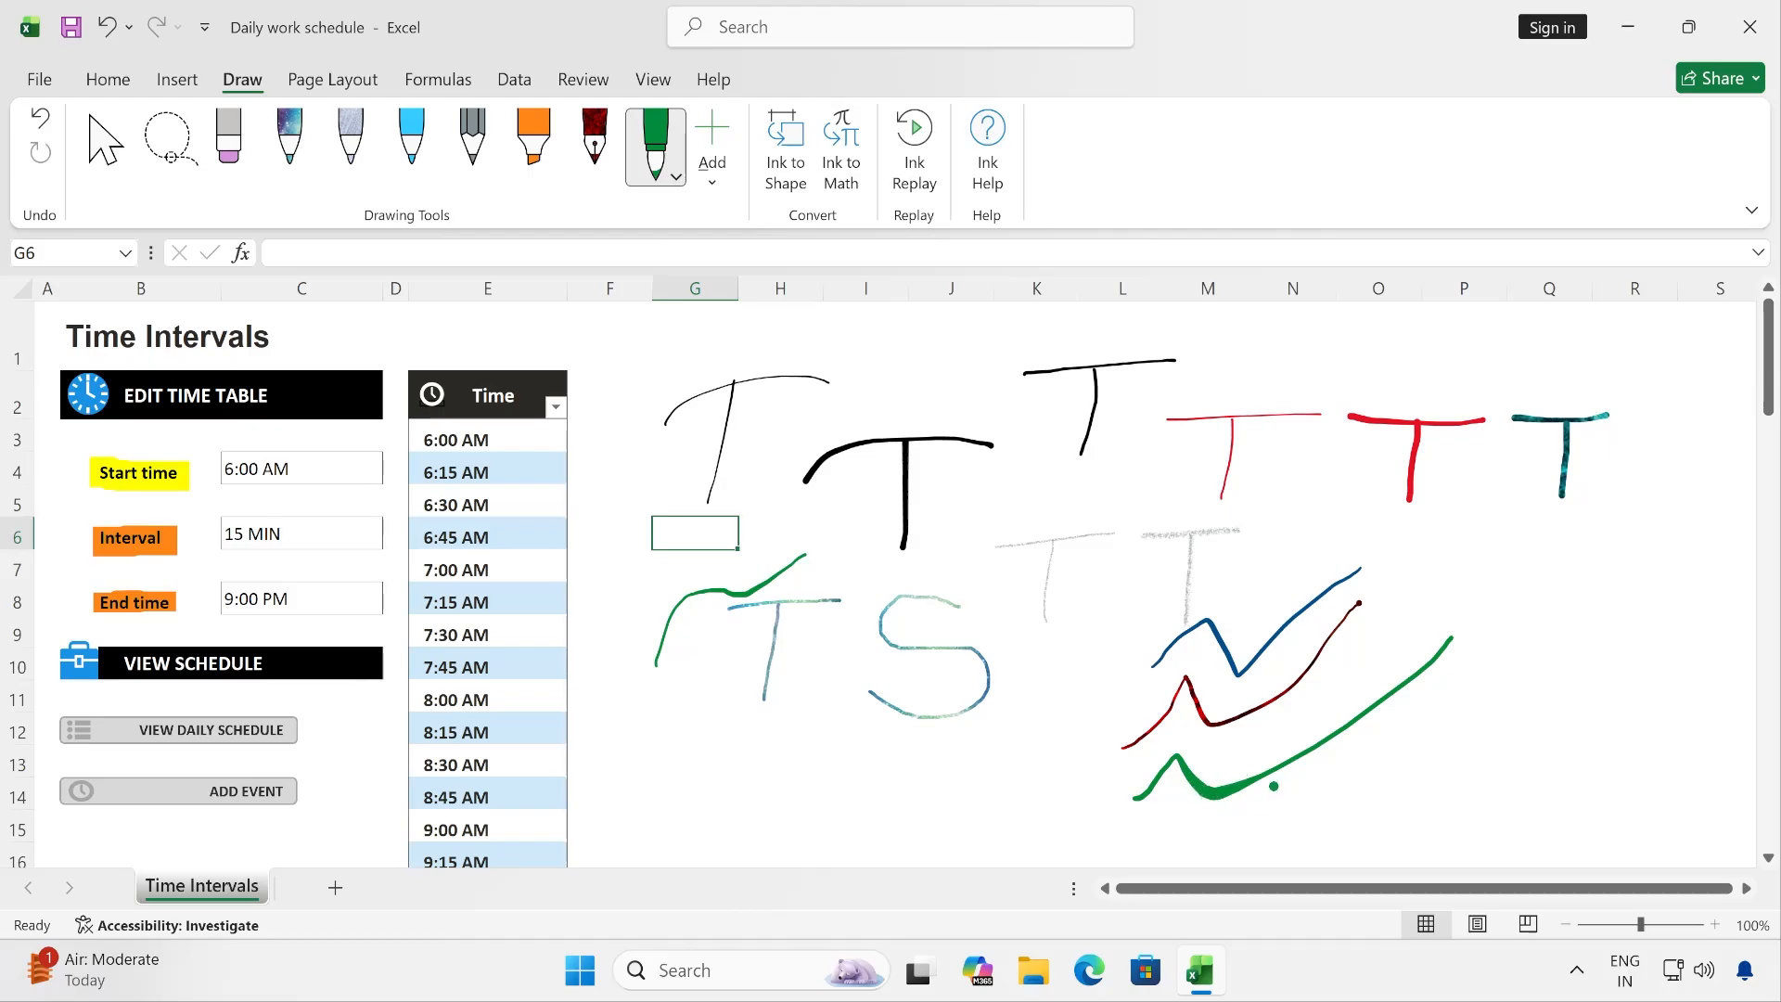
mouse_move(1568, 544)
mouse_down()
mouse_move(1565, 582)
mouse_move(1525, 619)
mouse_up()
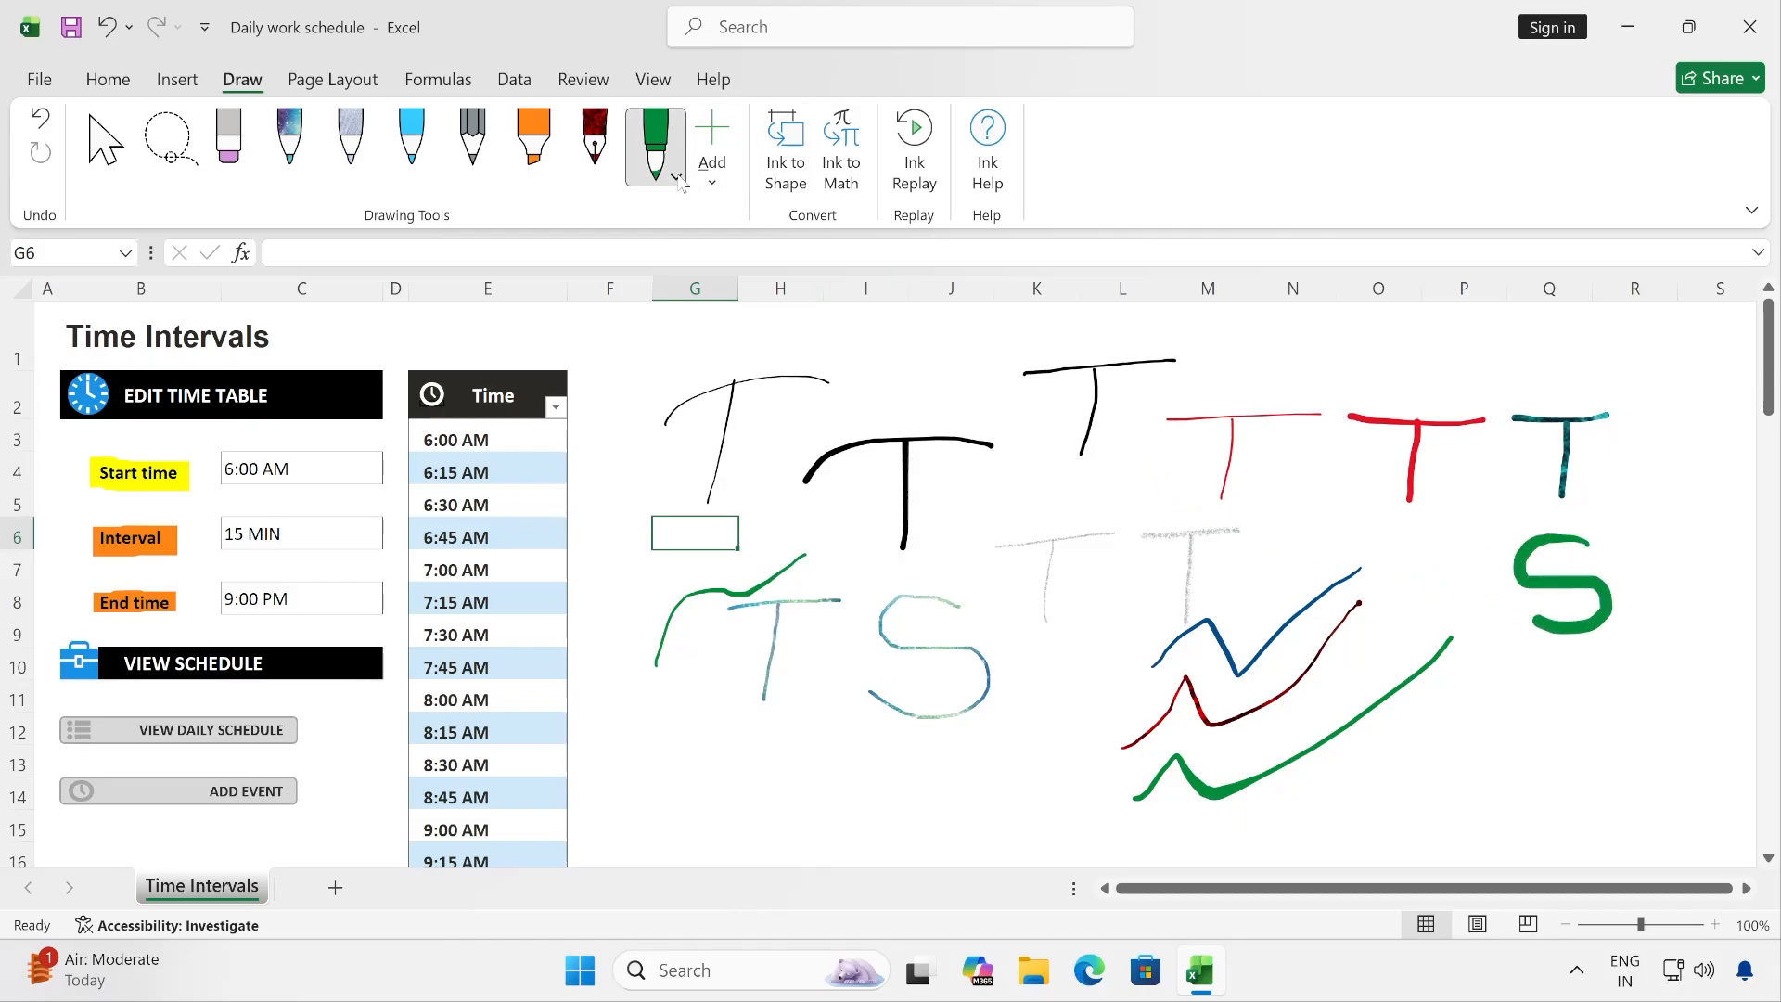
- Try several thickness presets for the green brush pen and increase it to the thickest setting
click(656, 153)
click(710, 313)
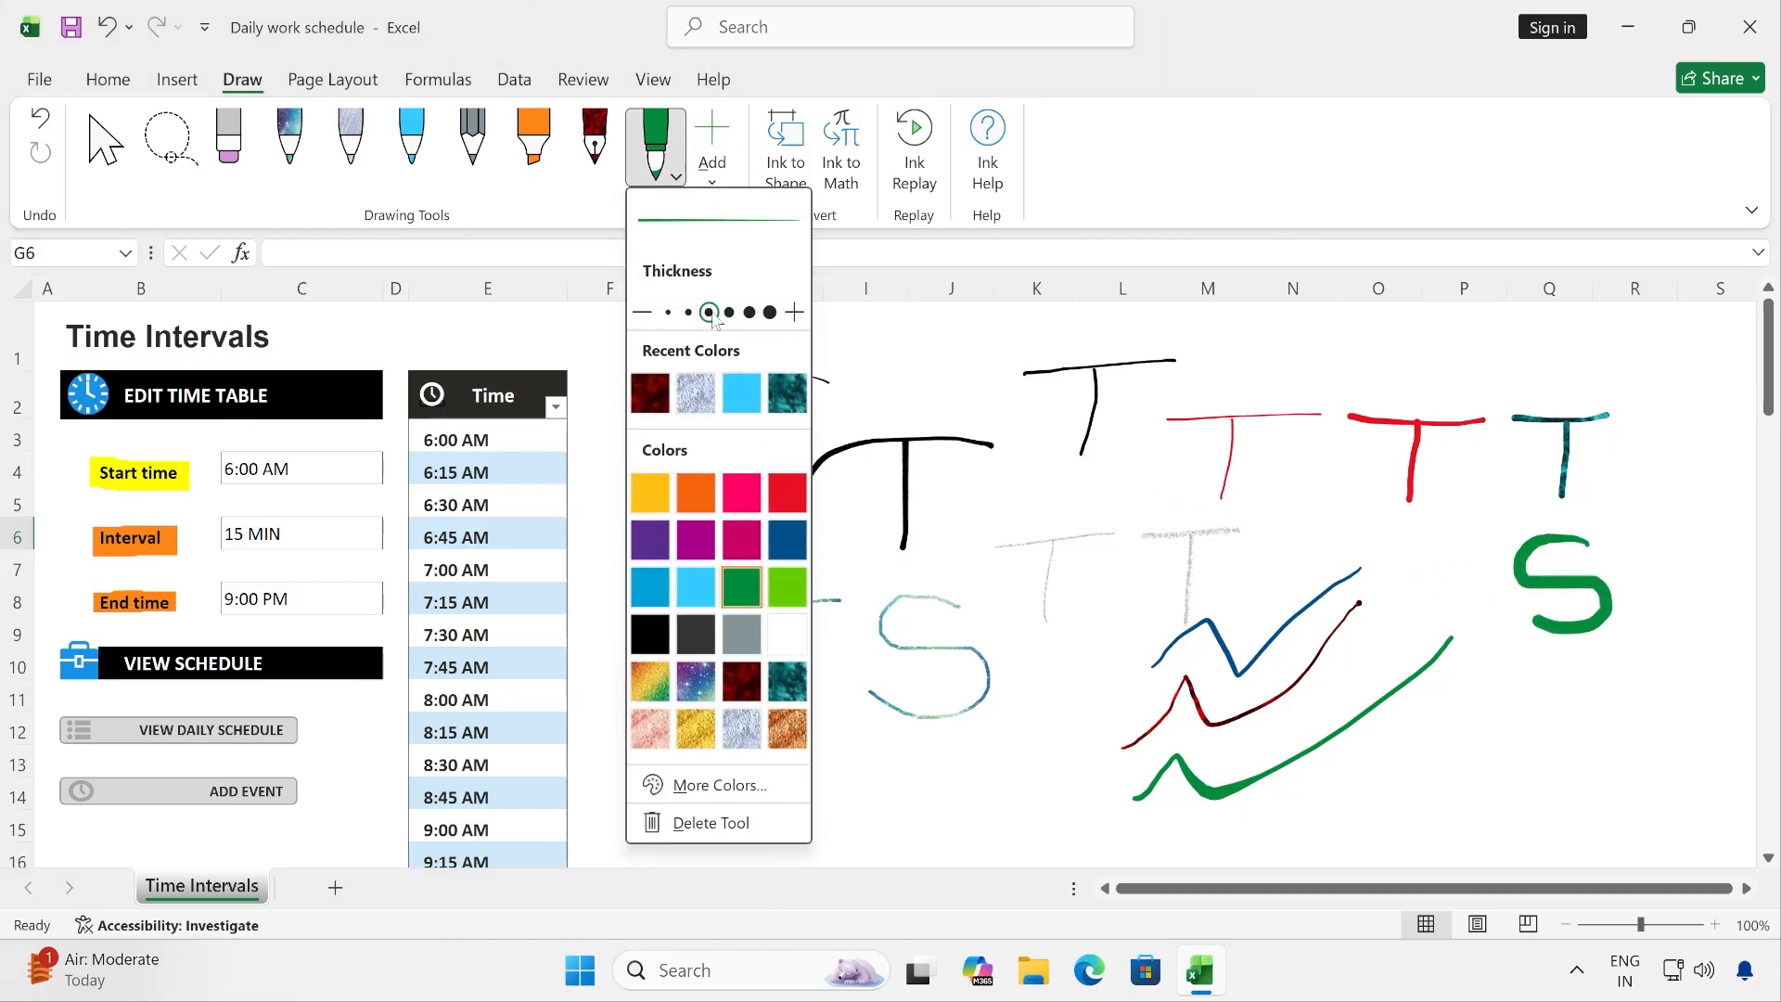
click(730, 314)
click(689, 313)
click(709, 313)
click(729, 314)
click(794, 312)
click(794, 313)
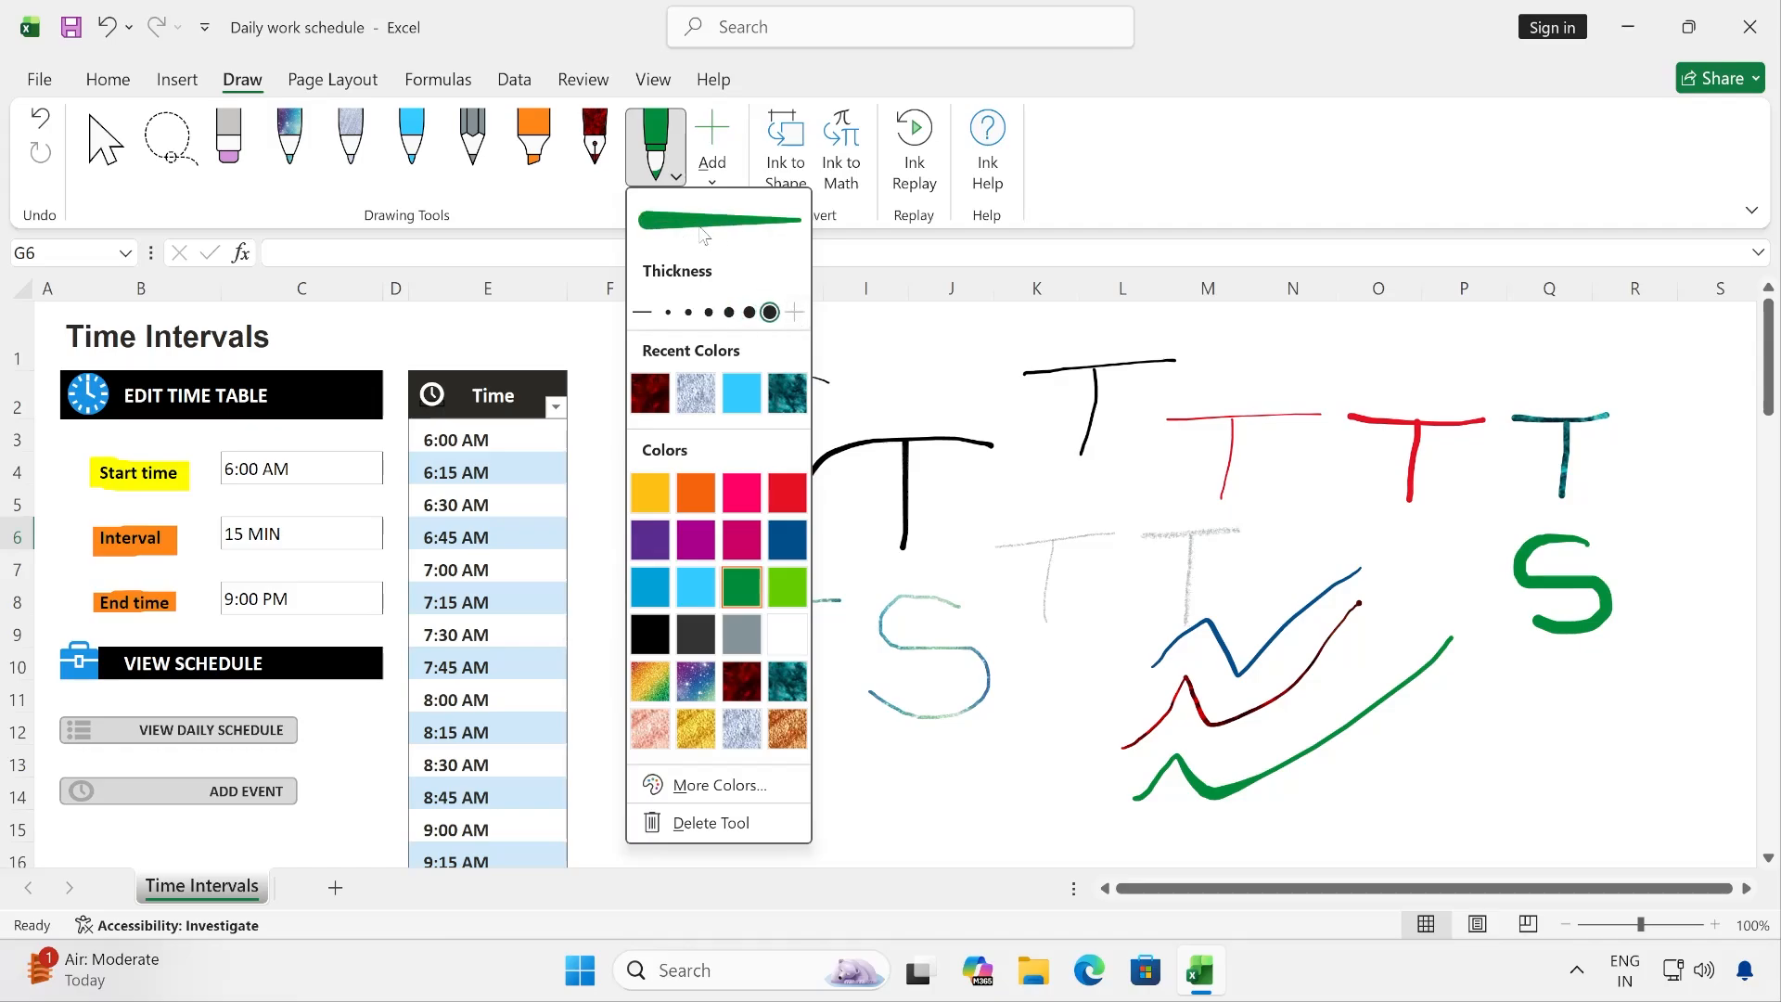
- Reduce the green brush pen's thickness to the second-thinnest preset
click(642, 312)
click(642, 312)
click(642, 313)
click(642, 312)
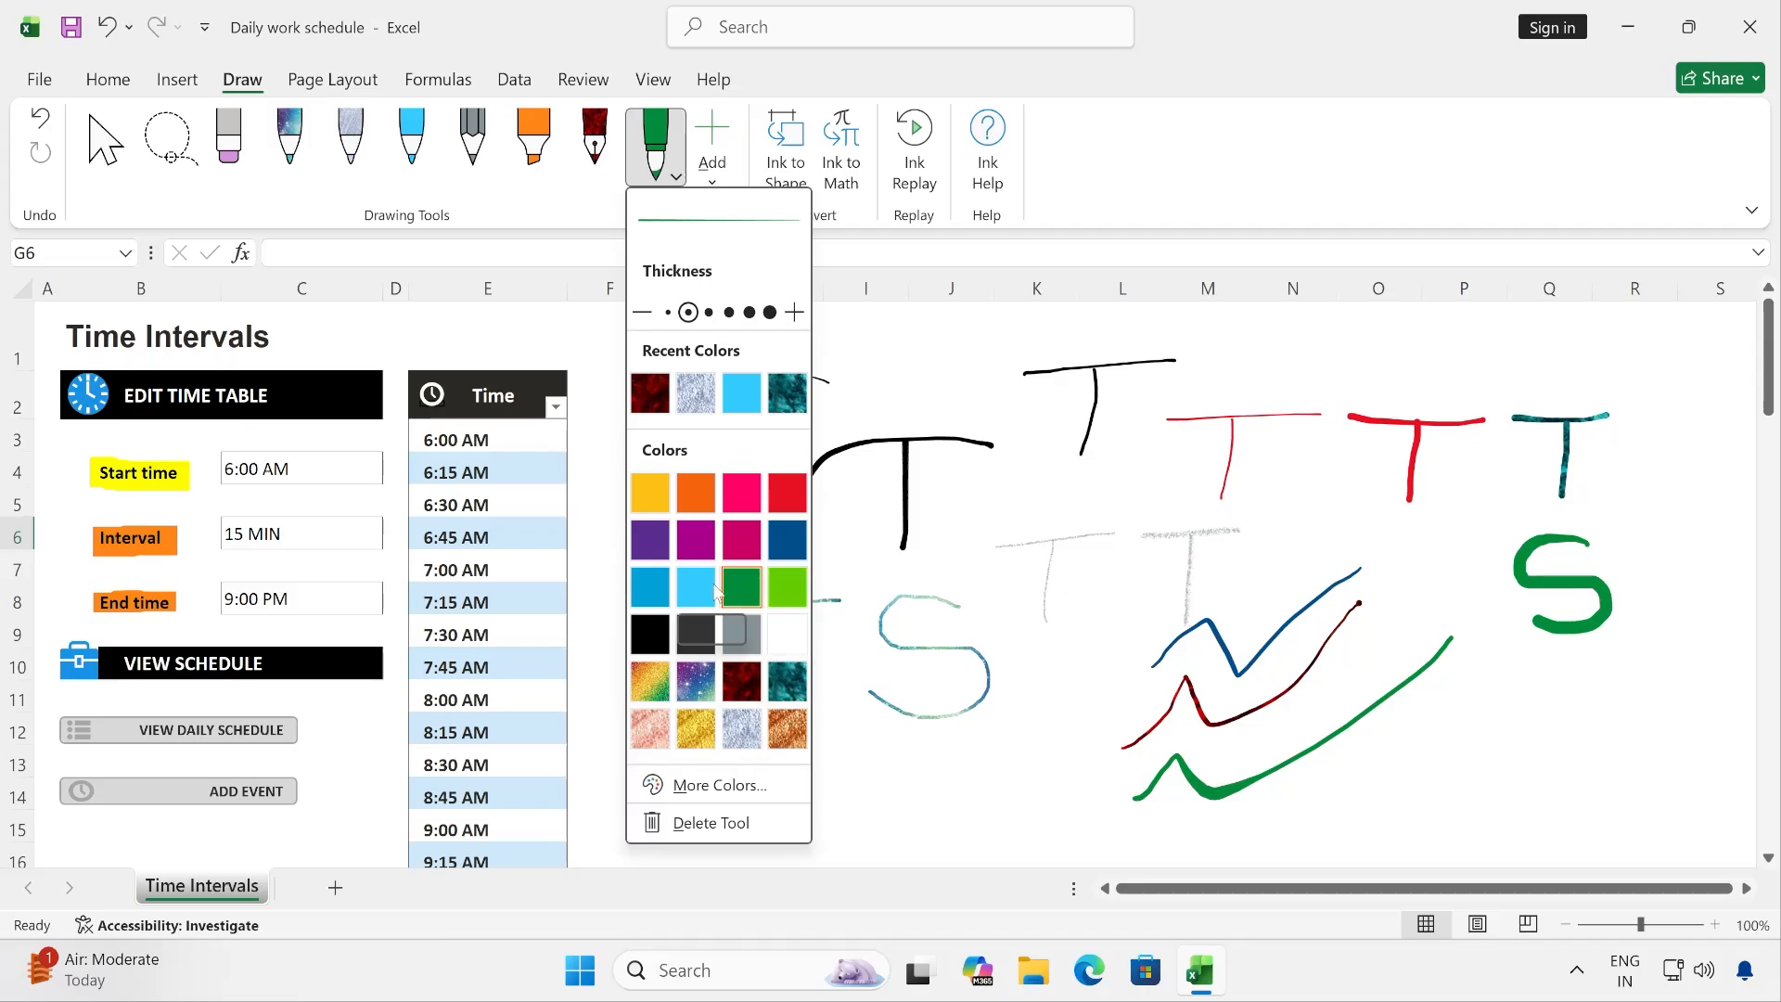
- Try several standard palette colours for the brush pen in the additional colours dialog, ending on a pale green
click(710, 786)
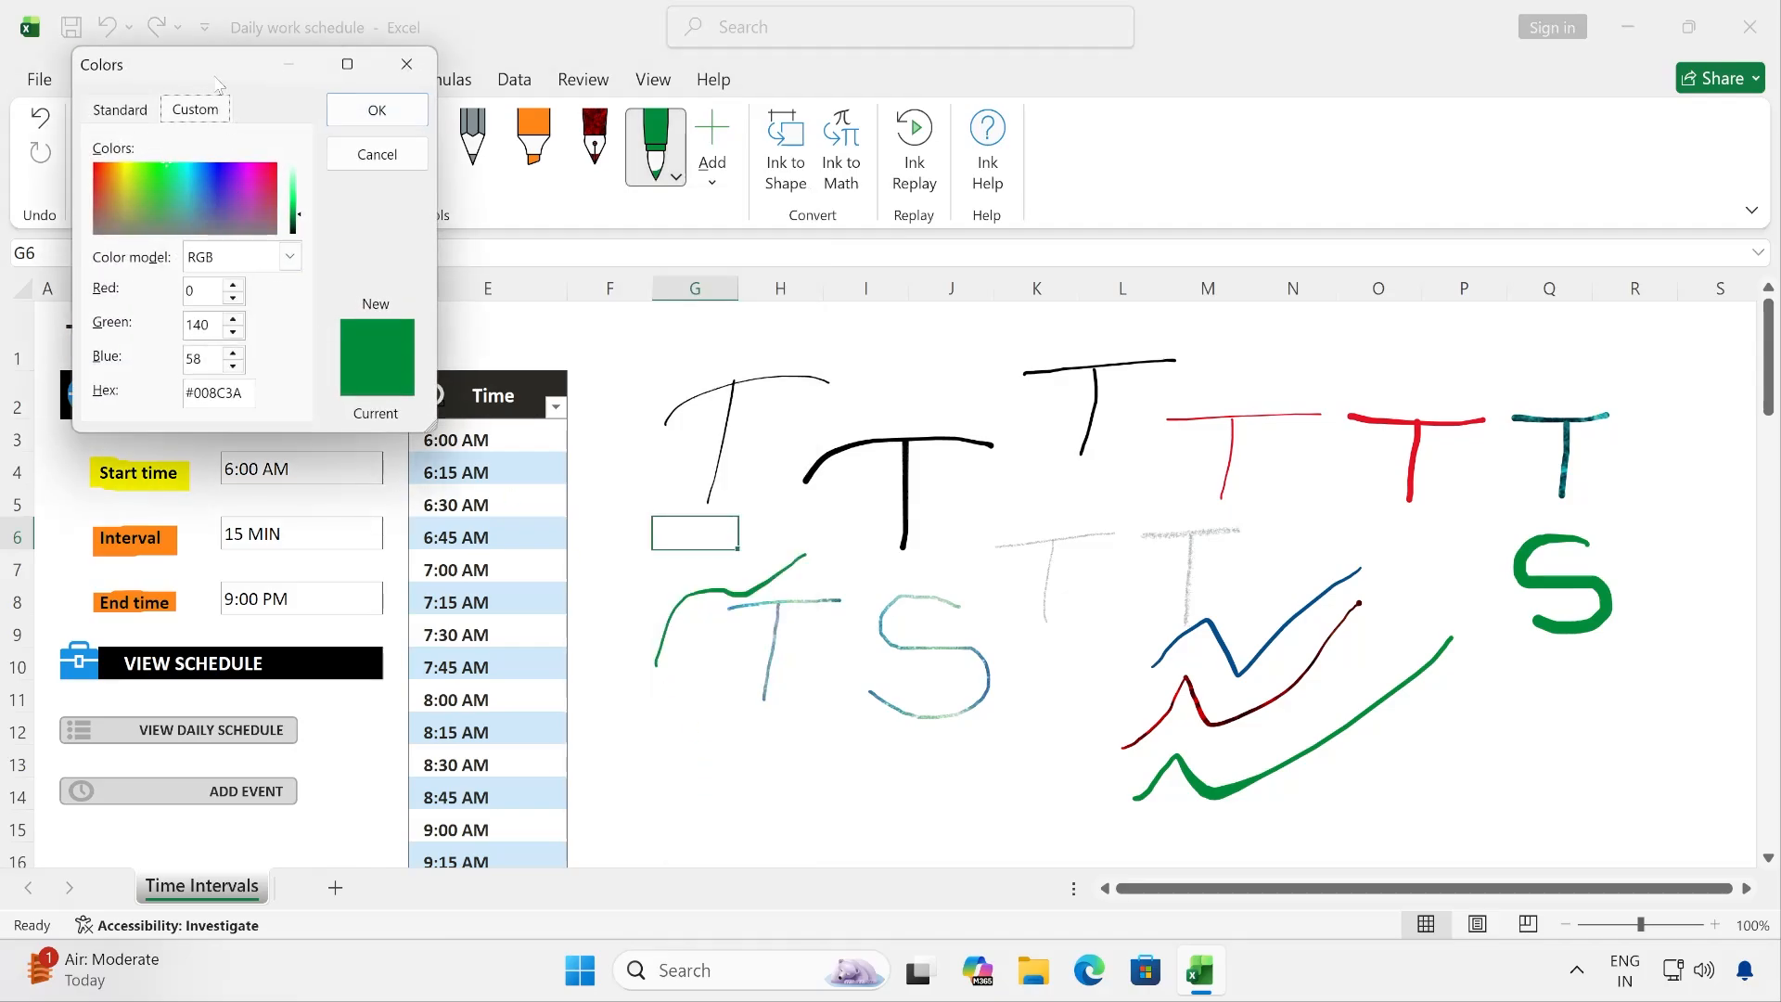
click(367, 299)
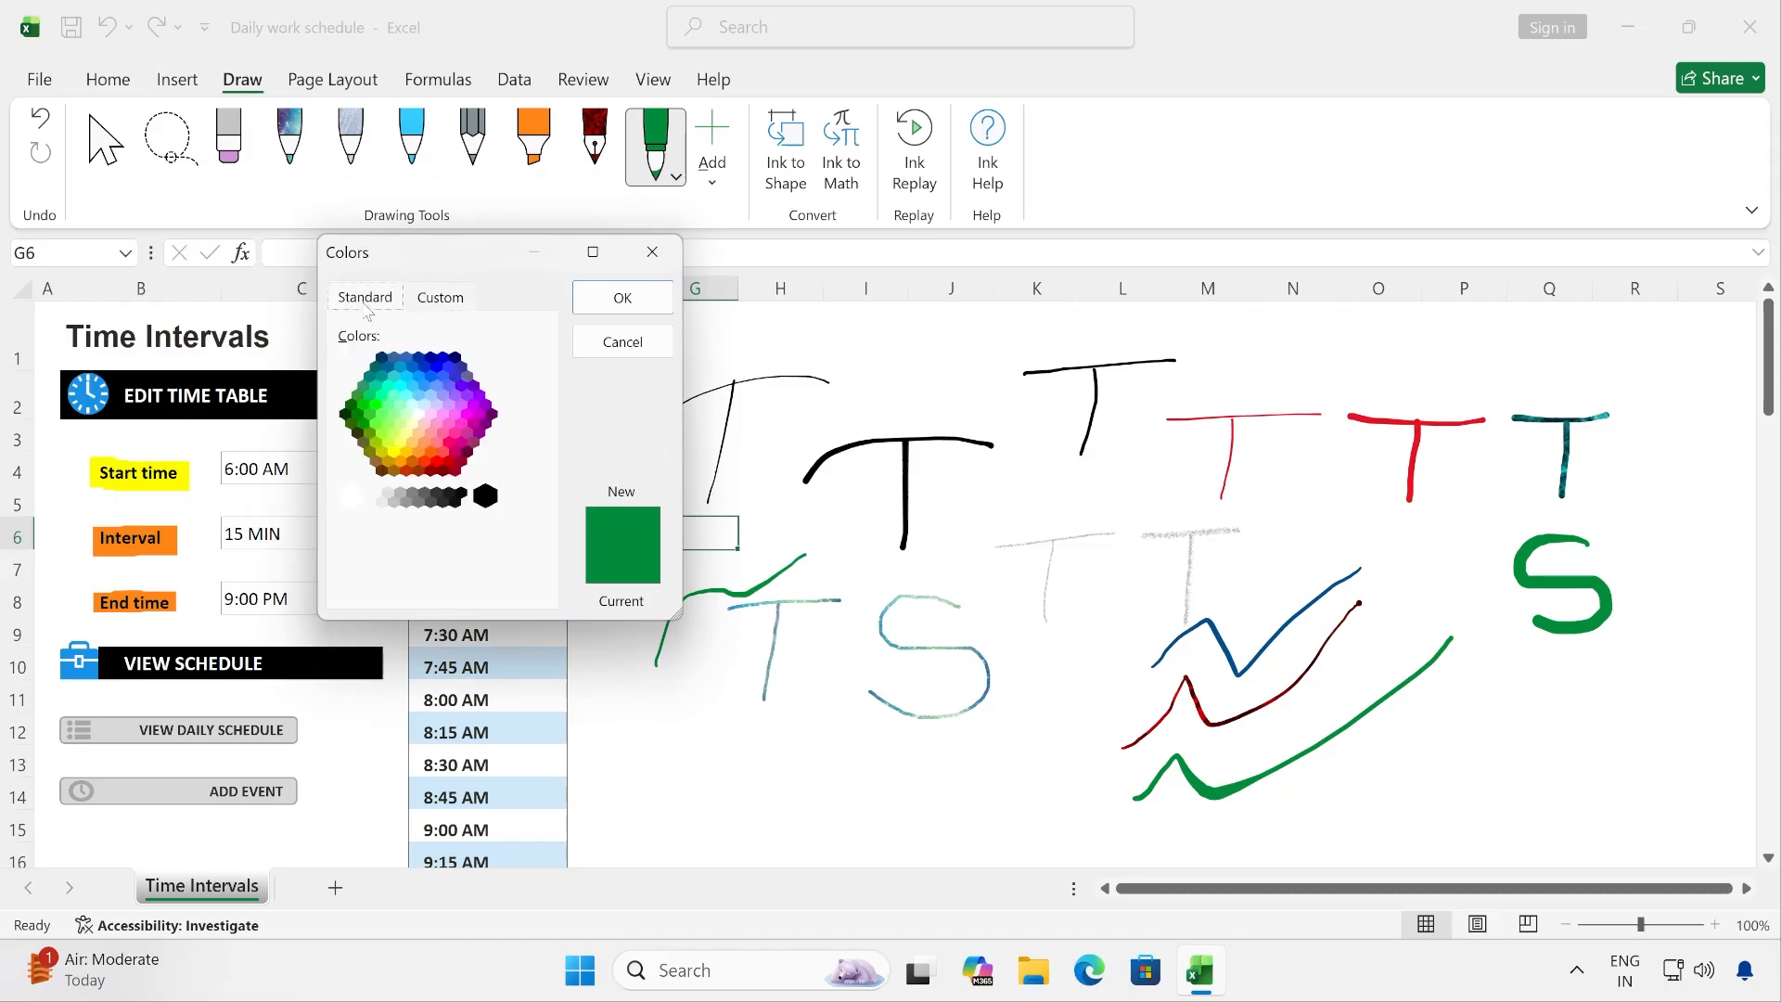
click(390, 415)
click(444, 403)
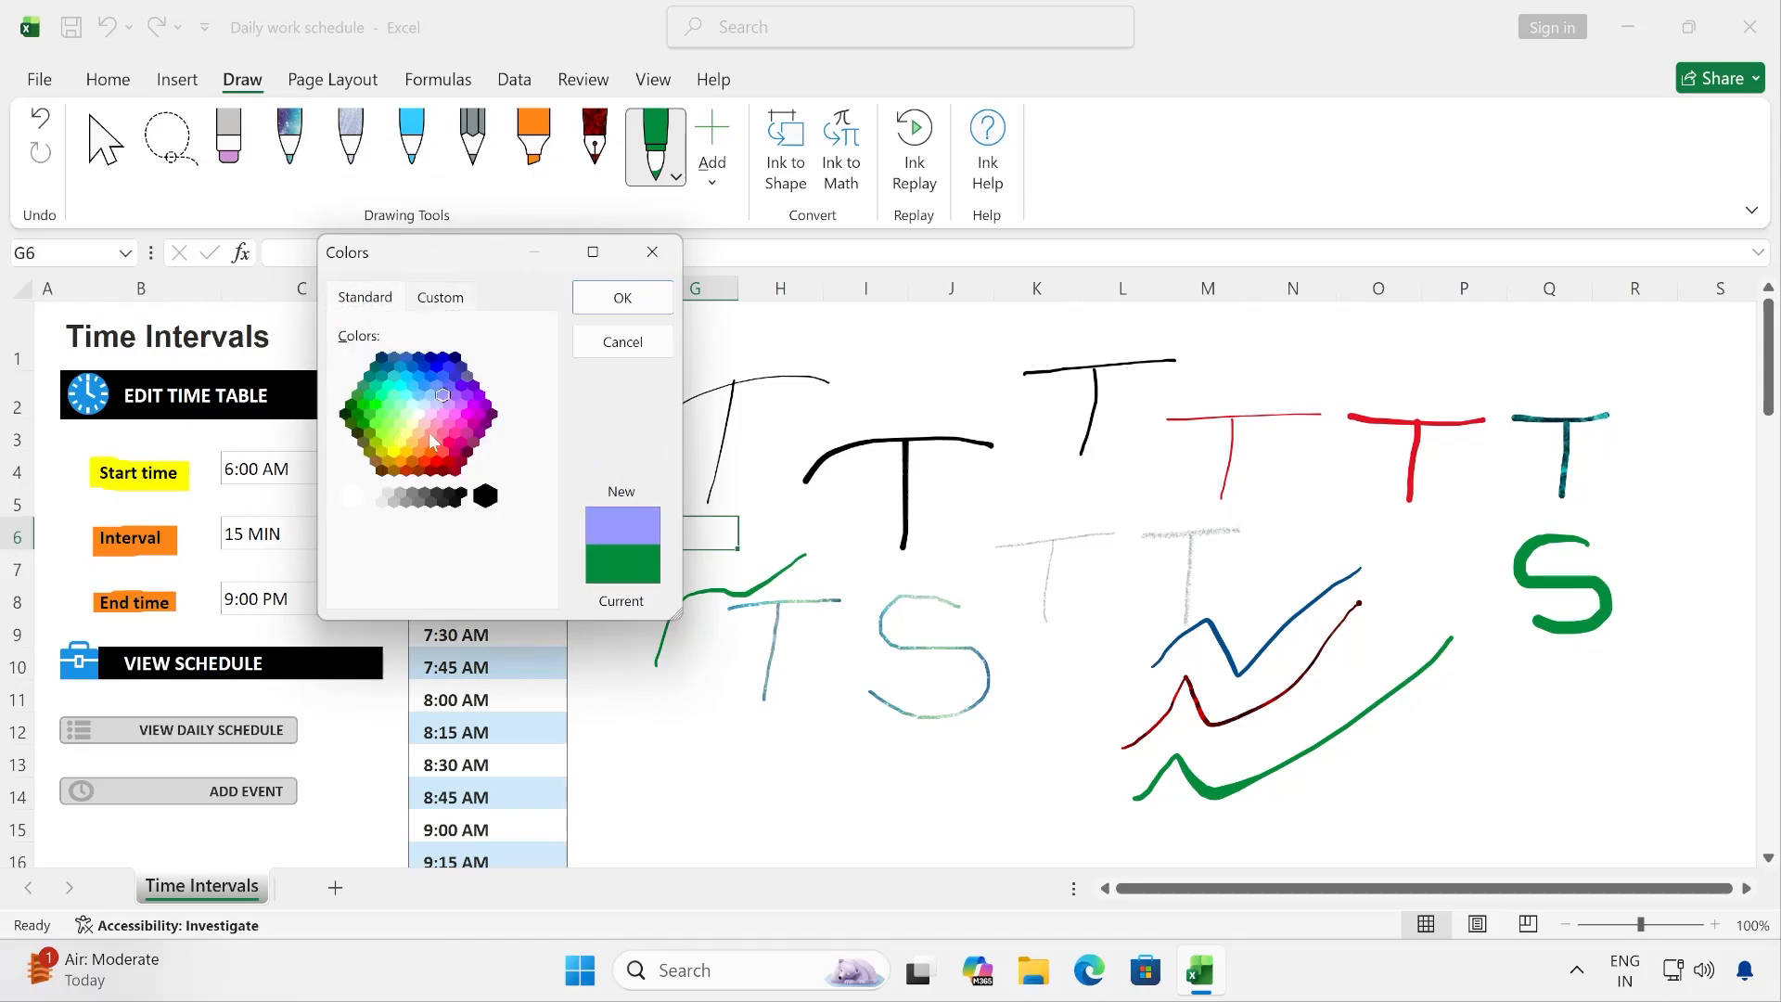
click(407, 414)
- Try custom spectrum colours for the brush pen with the RGB colour model, and discard the colour choice
click(442, 299)
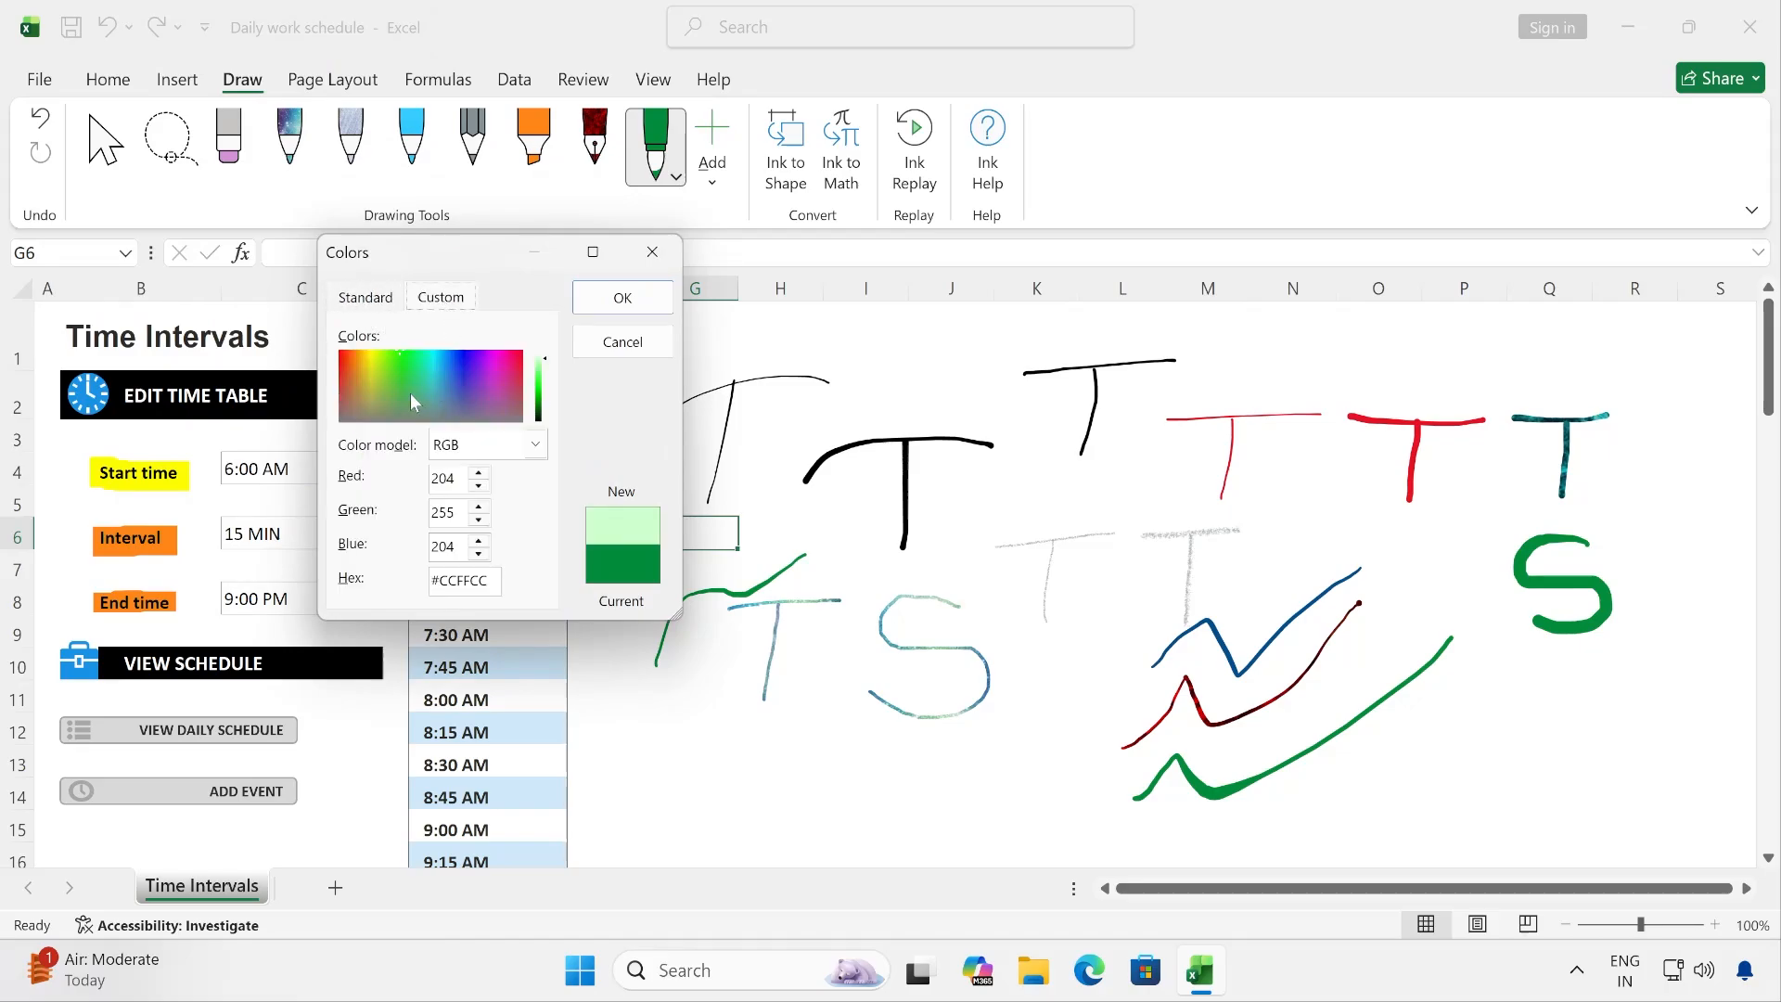
drag(367, 380, 460, 388)
click(536, 445)
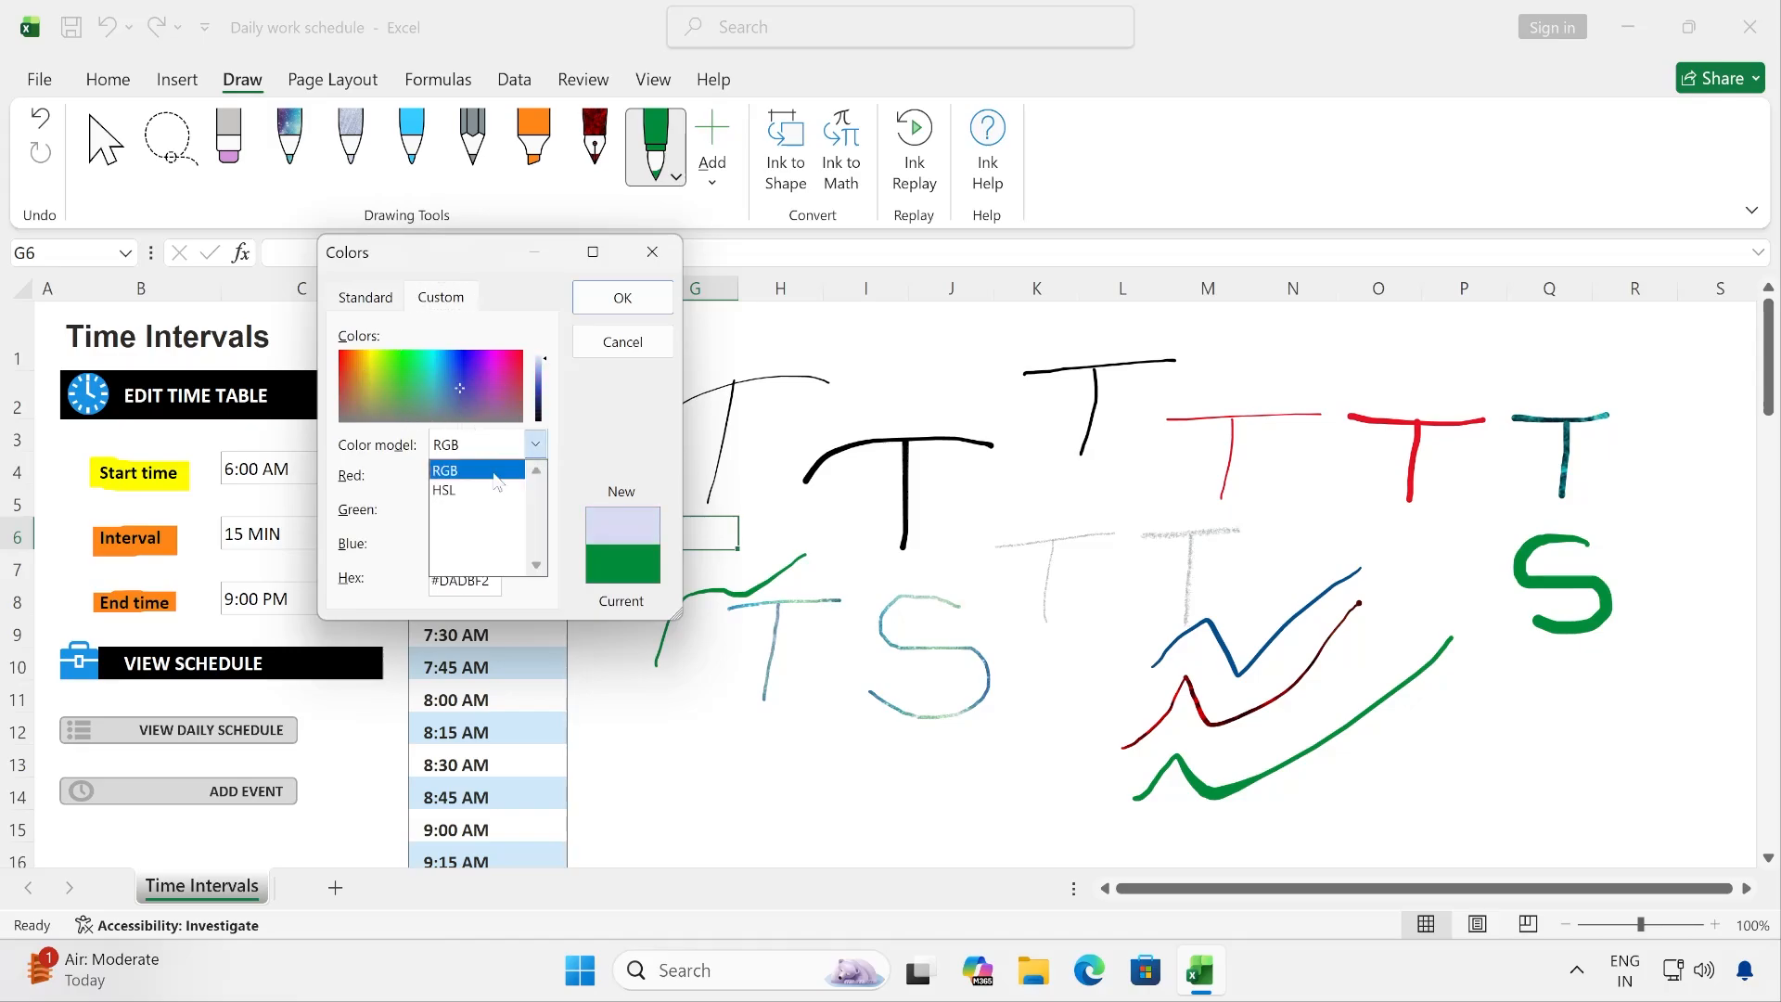
click(480, 476)
click(536, 445)
click(507, 476)
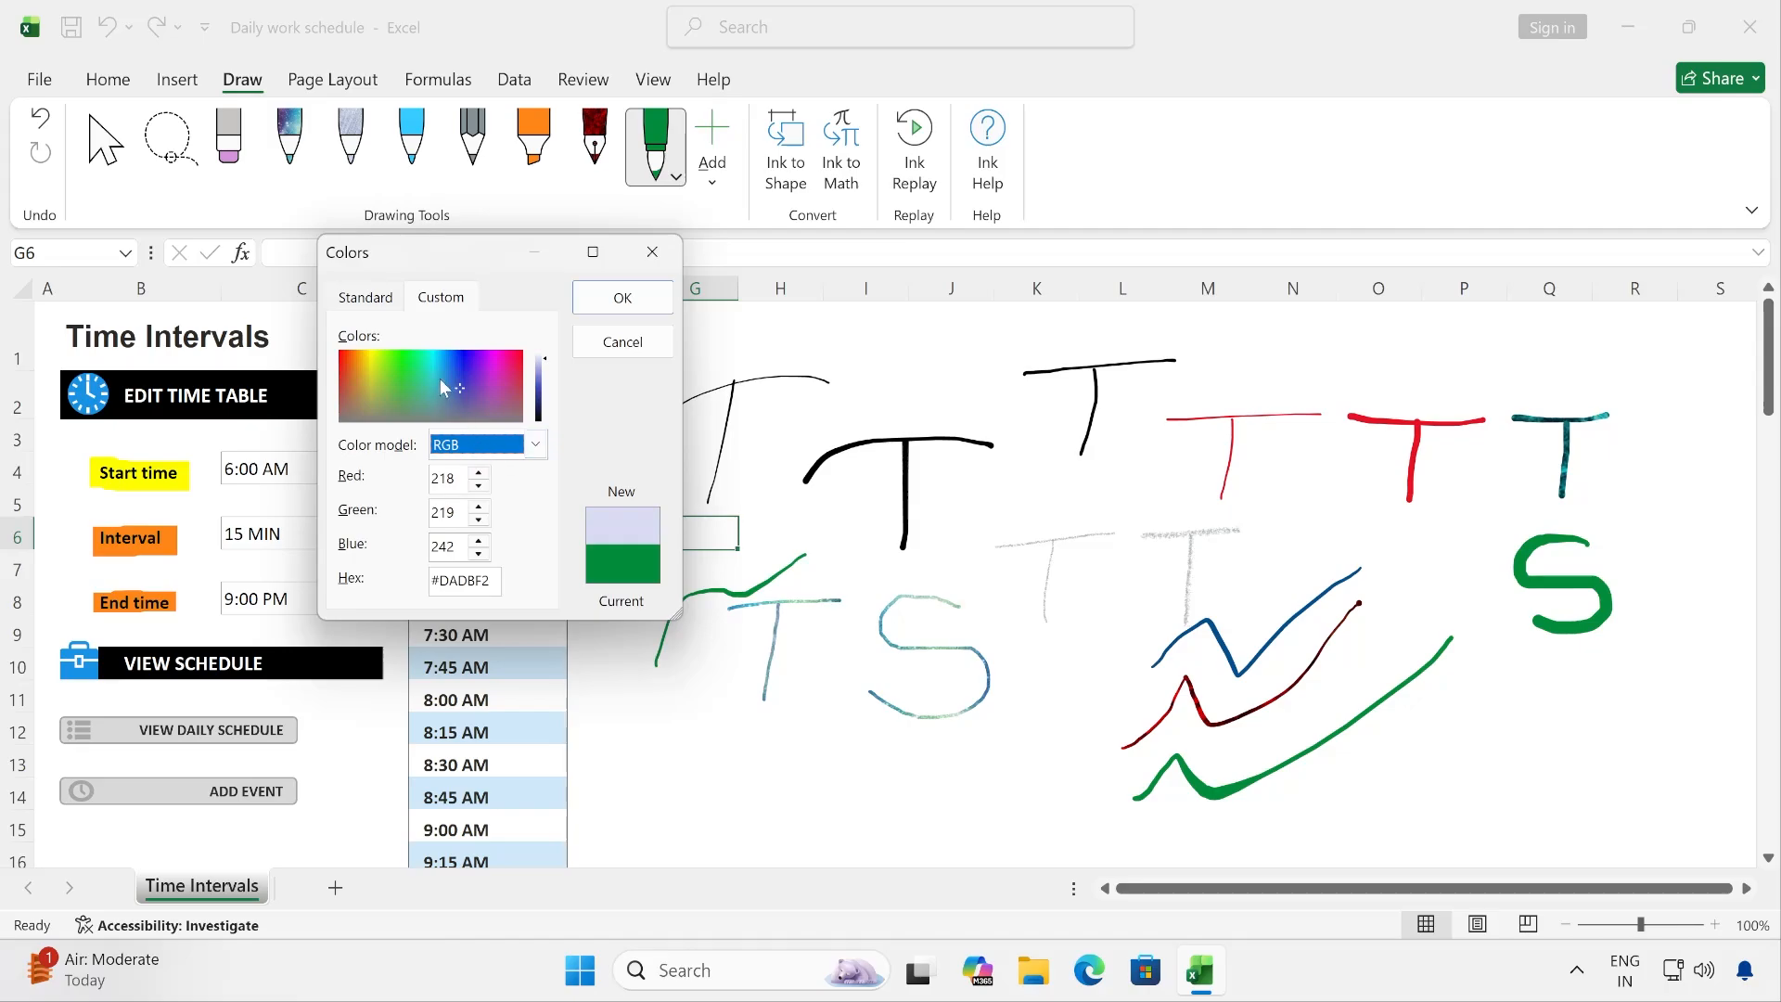
mouse_move(431, 380)
mouse_down()
mouse_move(493, 366)
mouse_move(360, 379)
mouse_move(503, 386)
mouse_move(459, 397)
mouse_up()
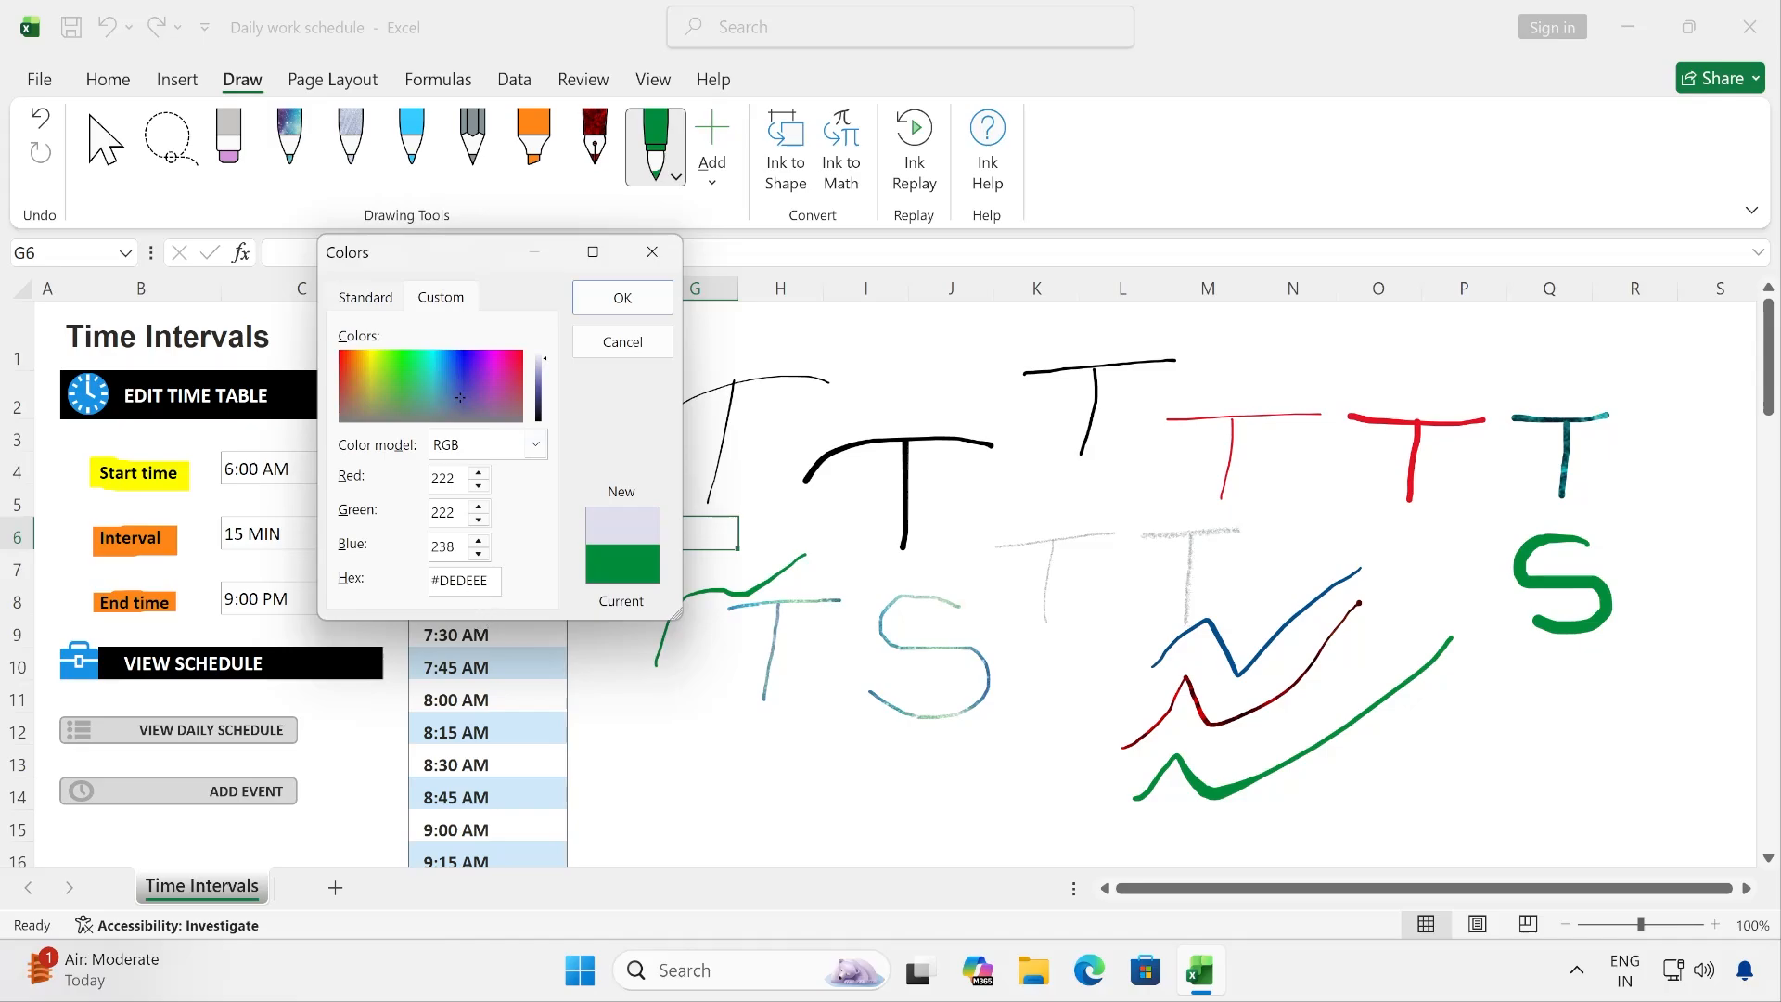
drag(440, 581, 488, 581)
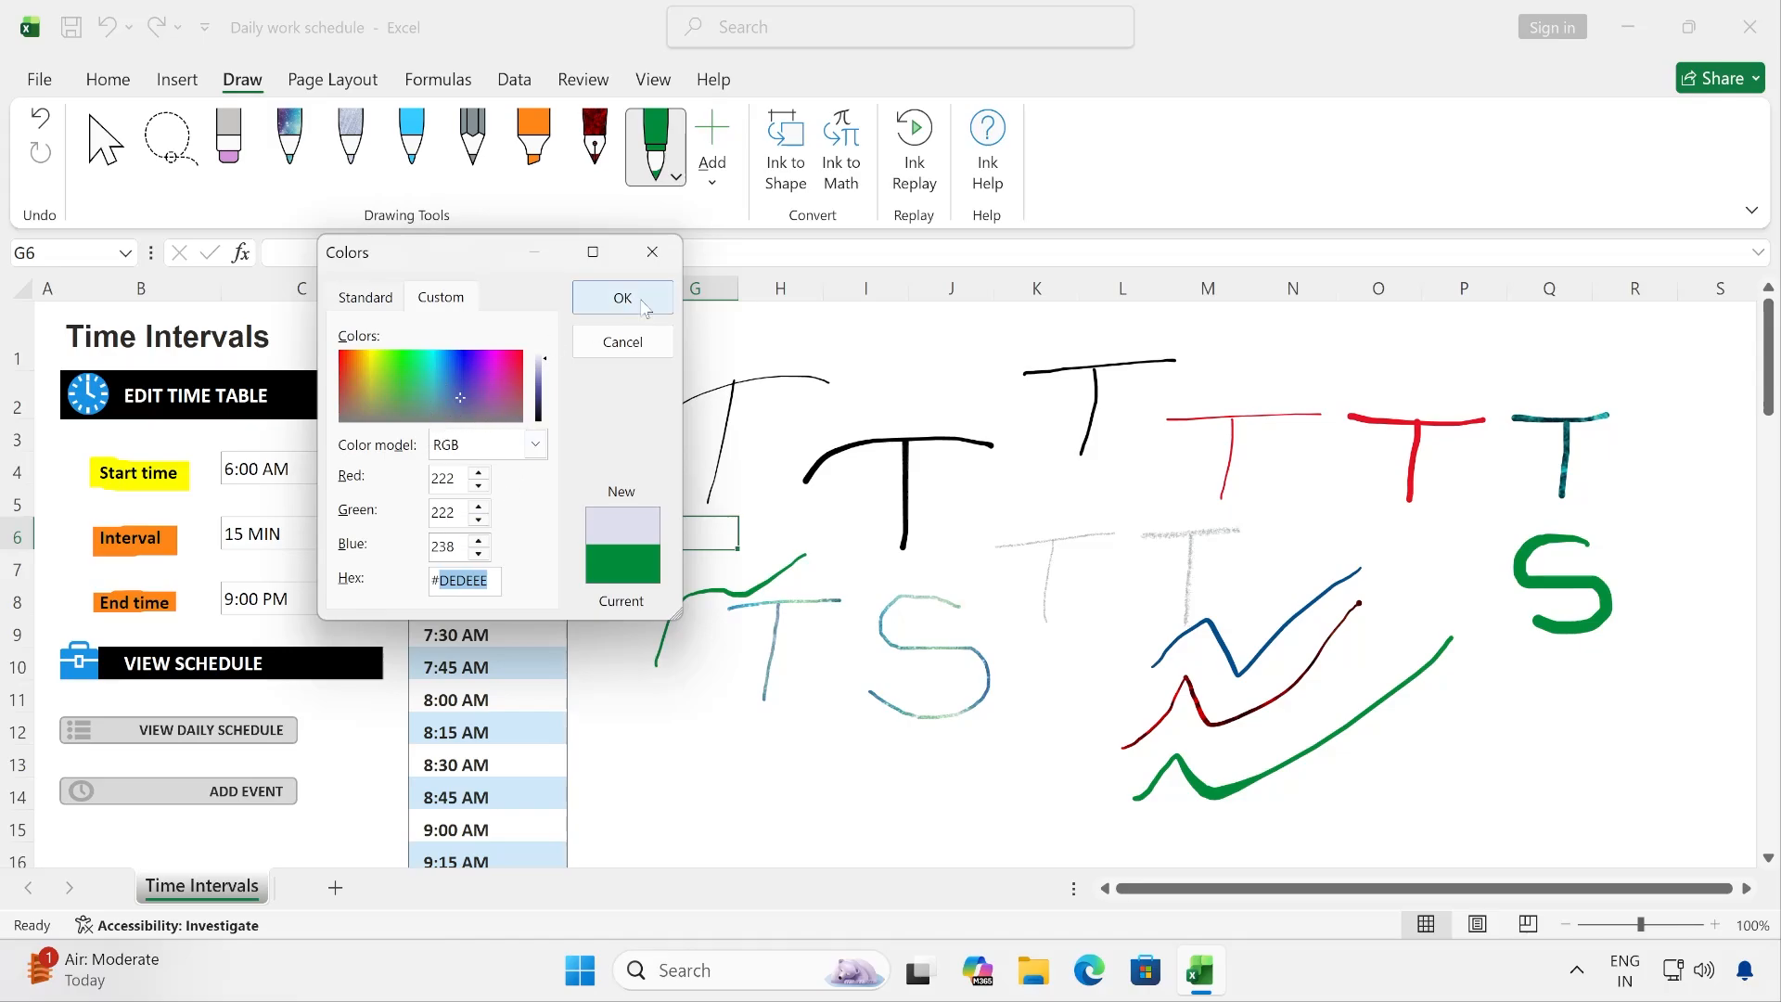
click(621, 343)
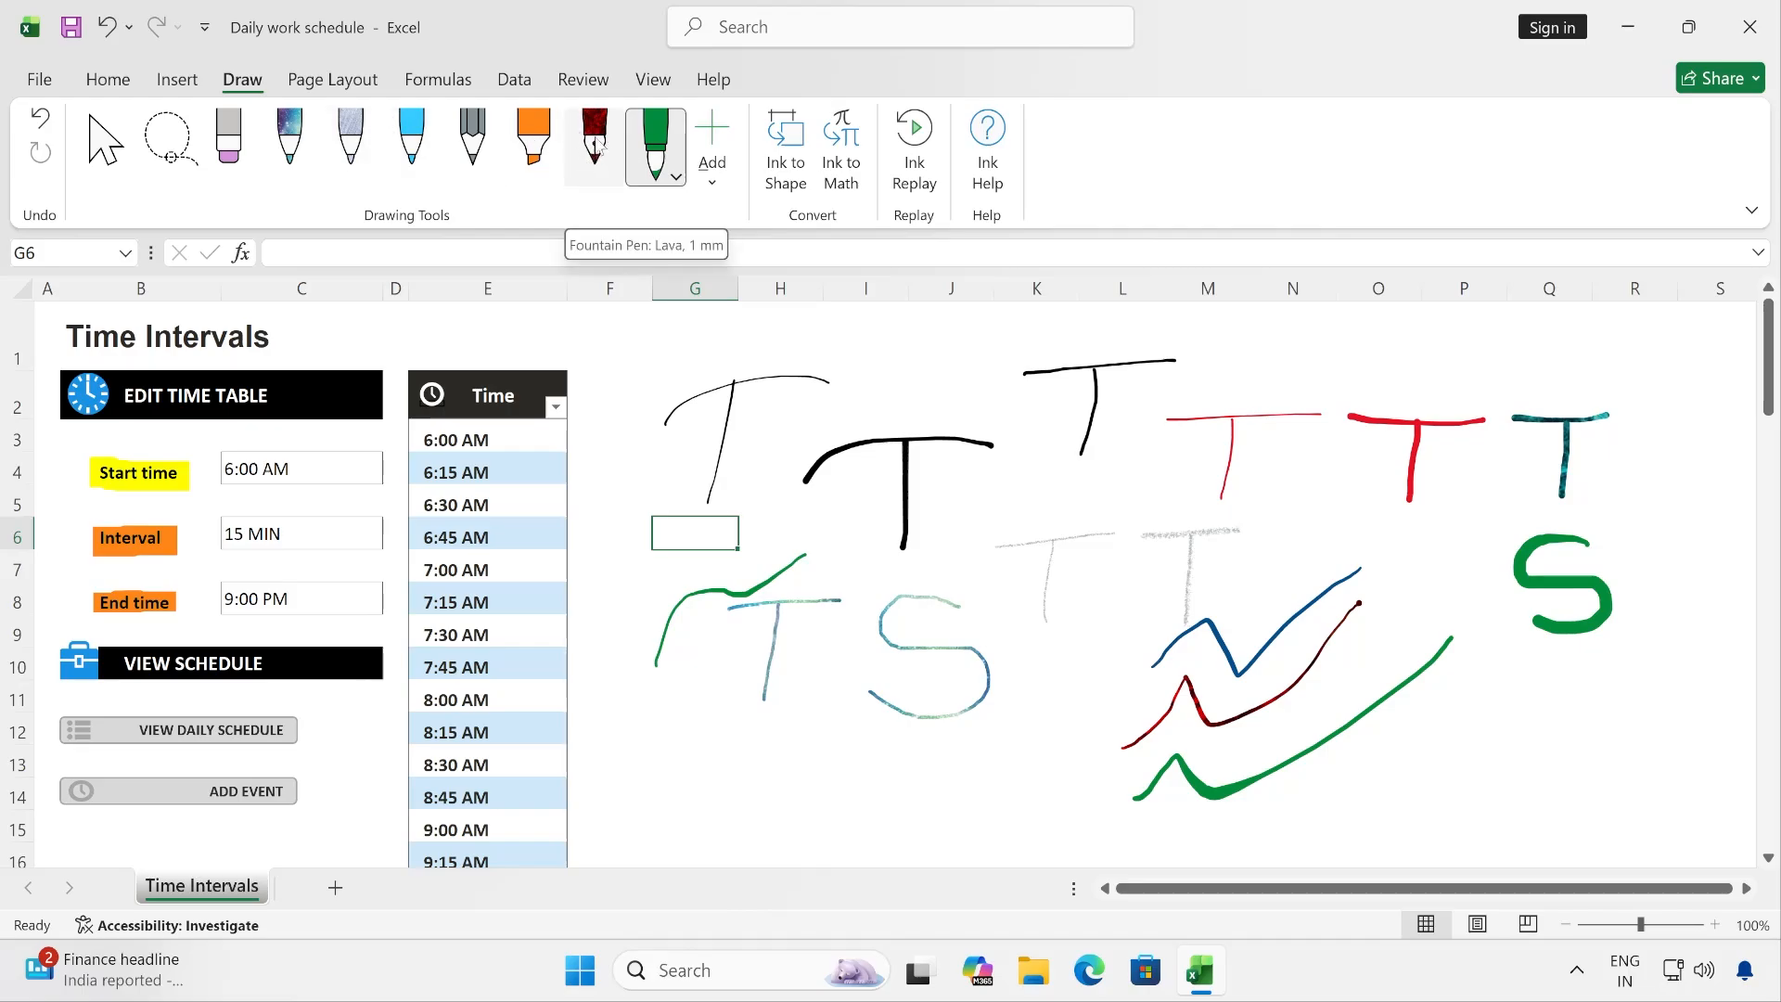
- Delete the dark red Lava fountain pen from the drawing tools
drag(598, 140, 615, 320)
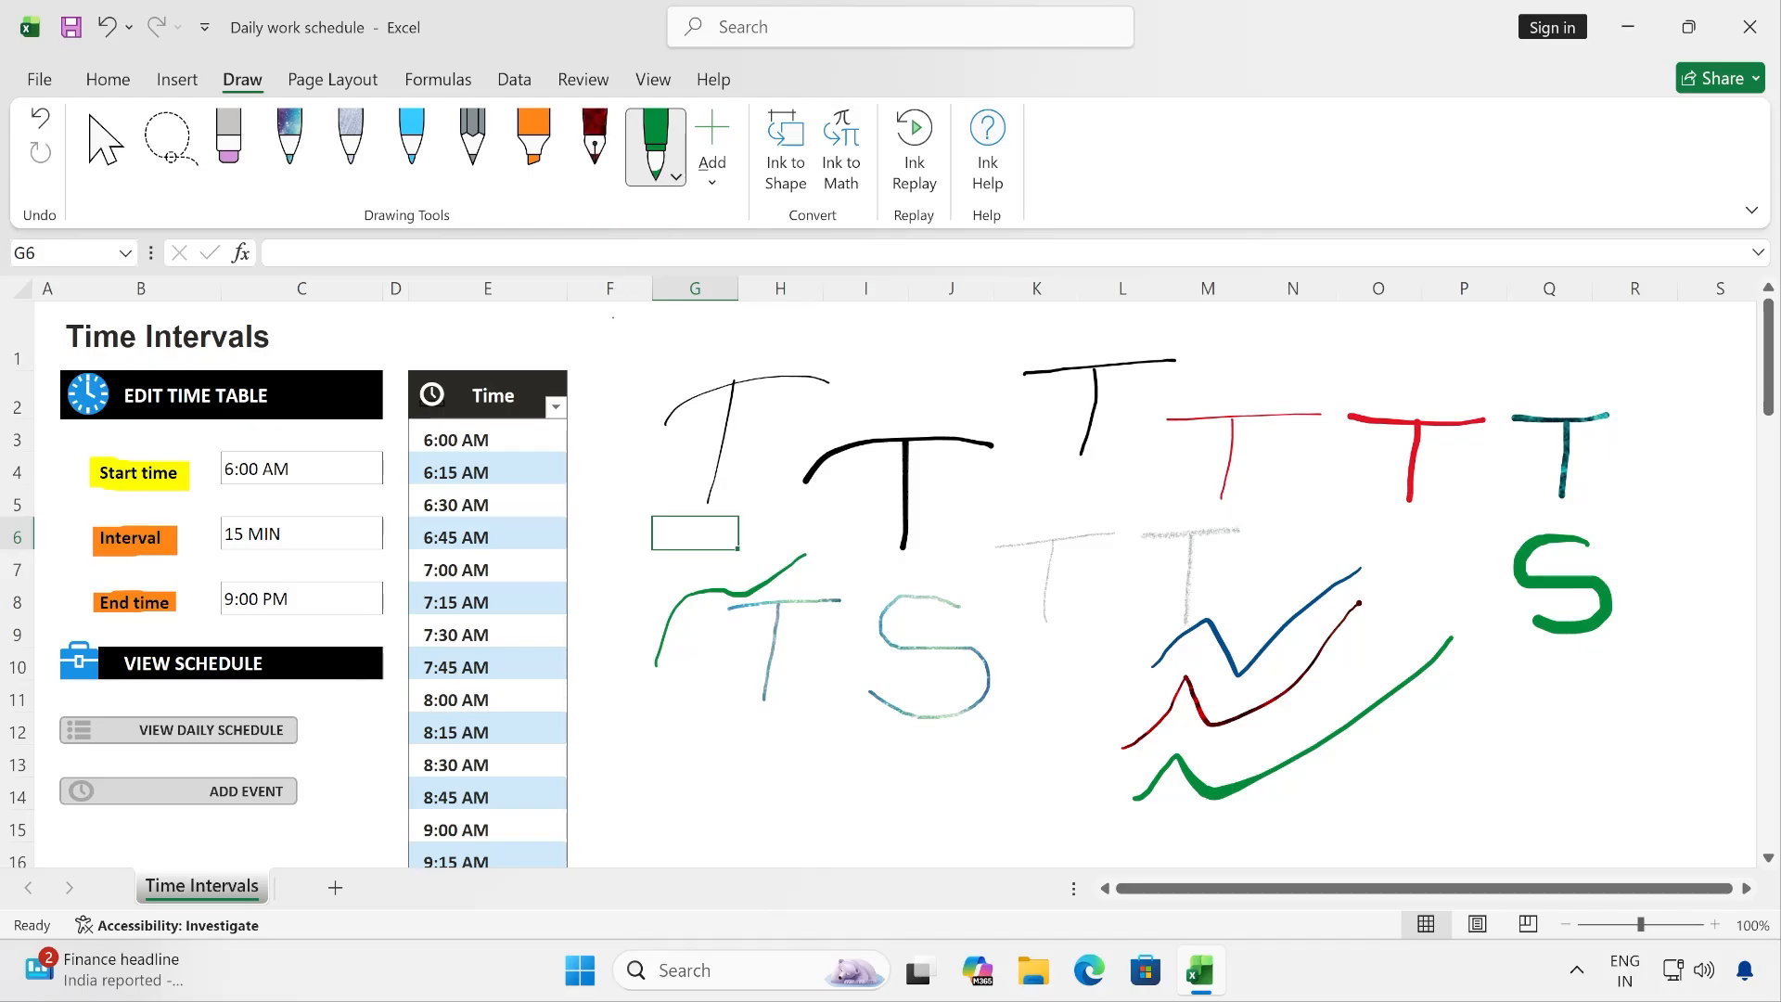
right_click(593, 144)
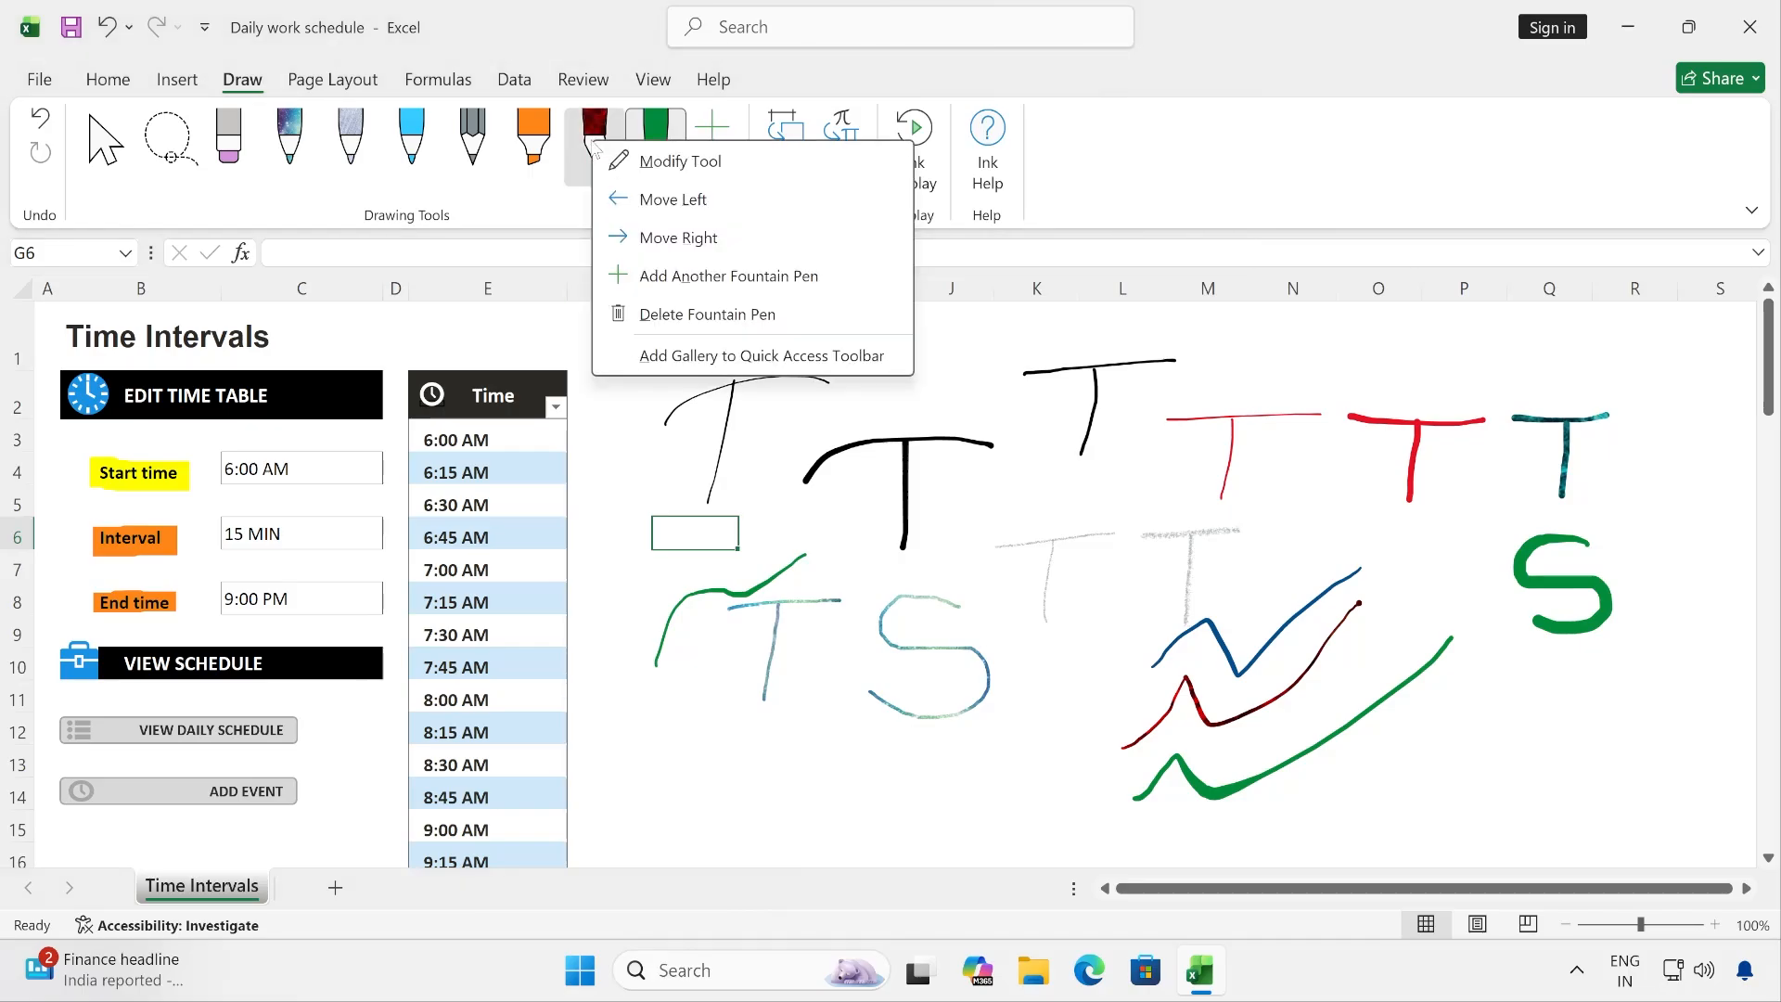
click(708, 316)
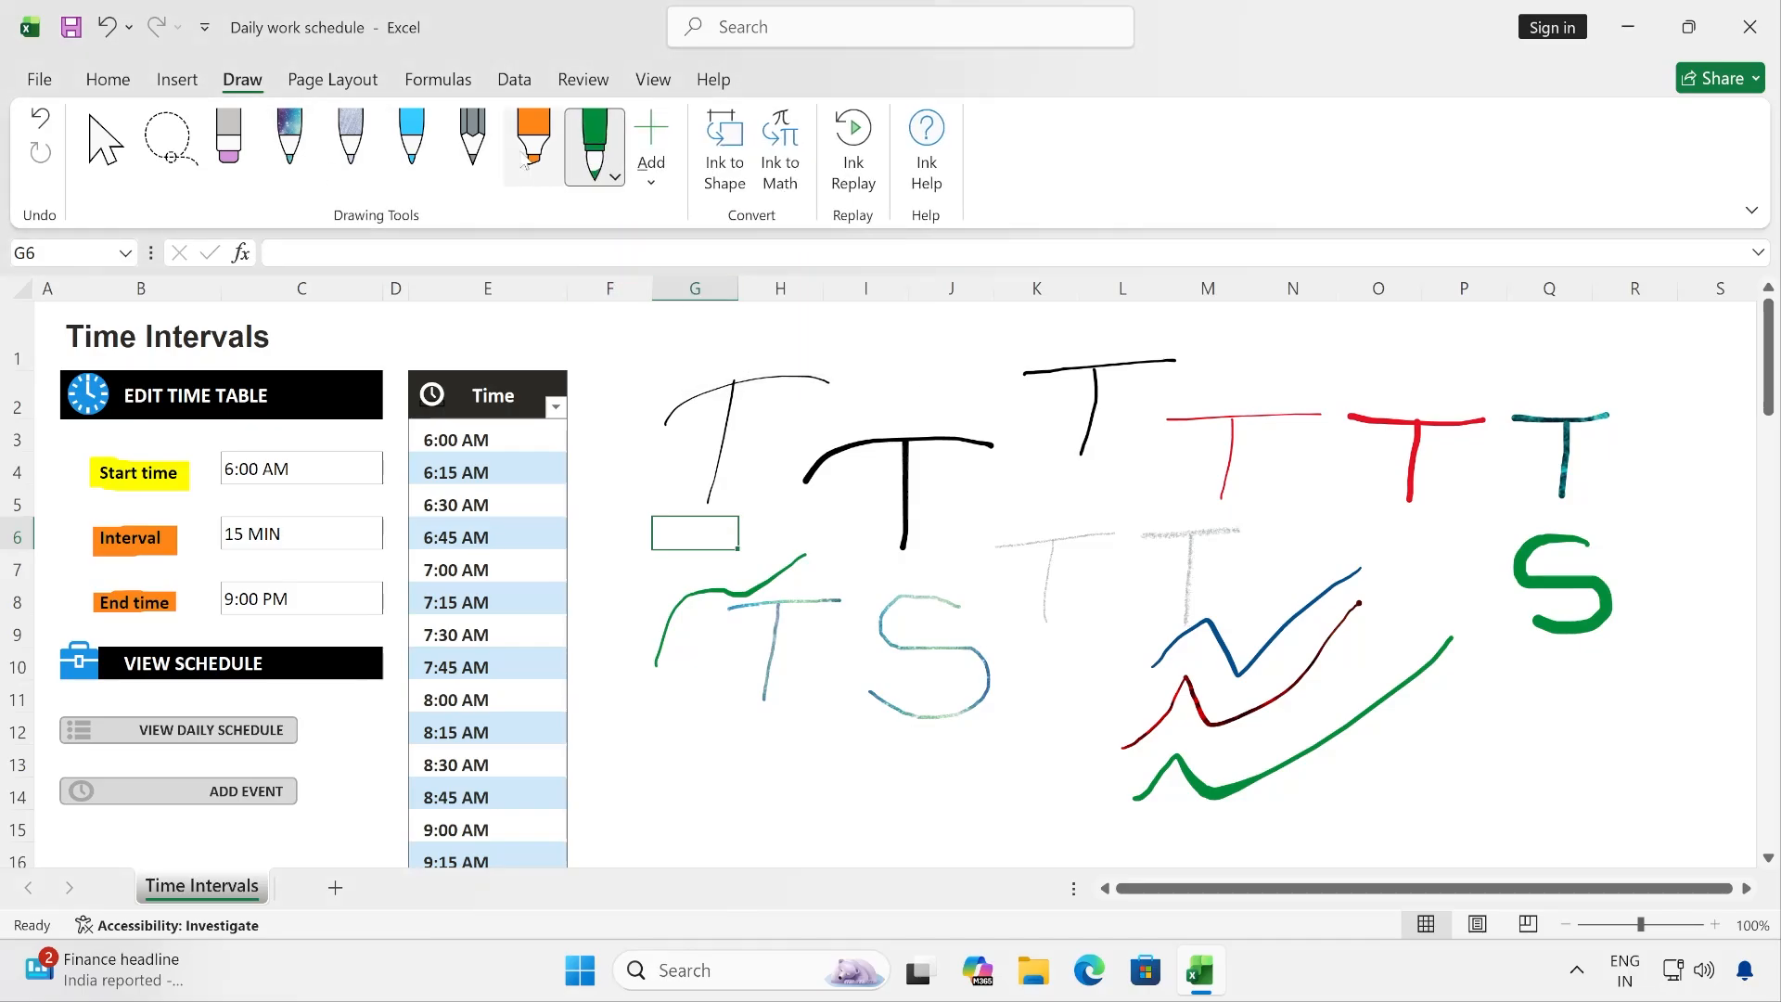
- Add a new fountain pen to the drawing tools and place it between the orange highlighter and the green brush pen
click(652, 179)
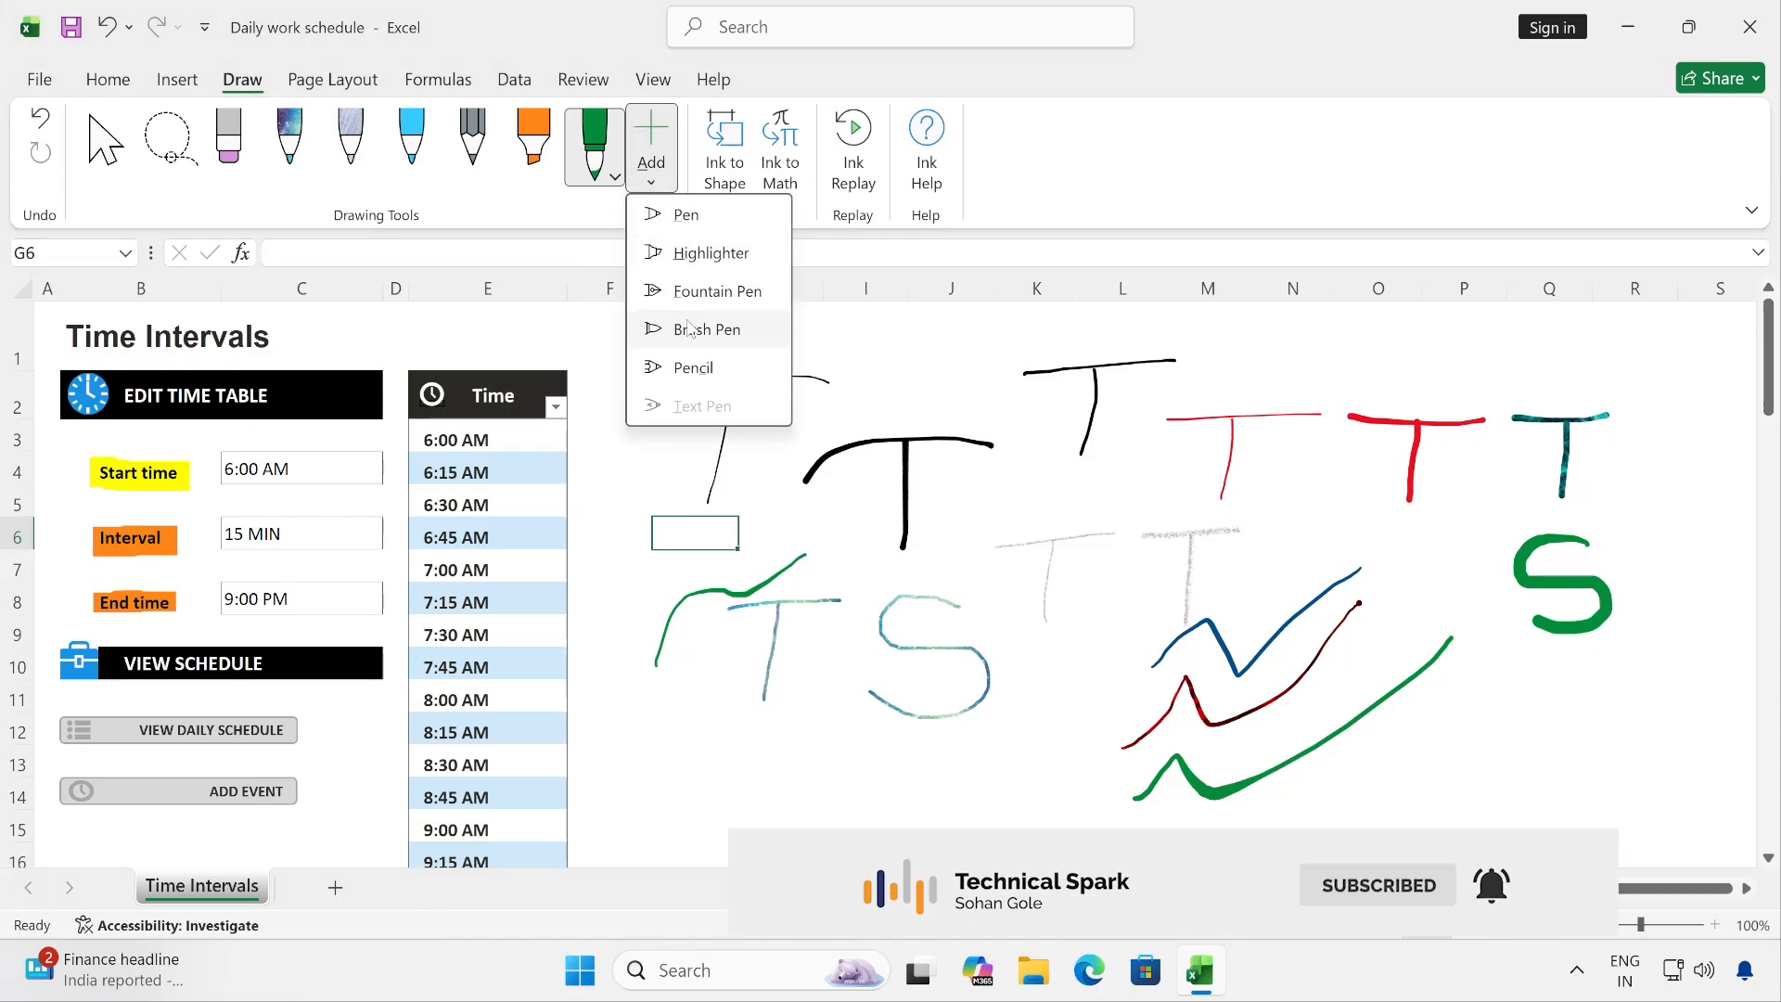
click(712, 295)
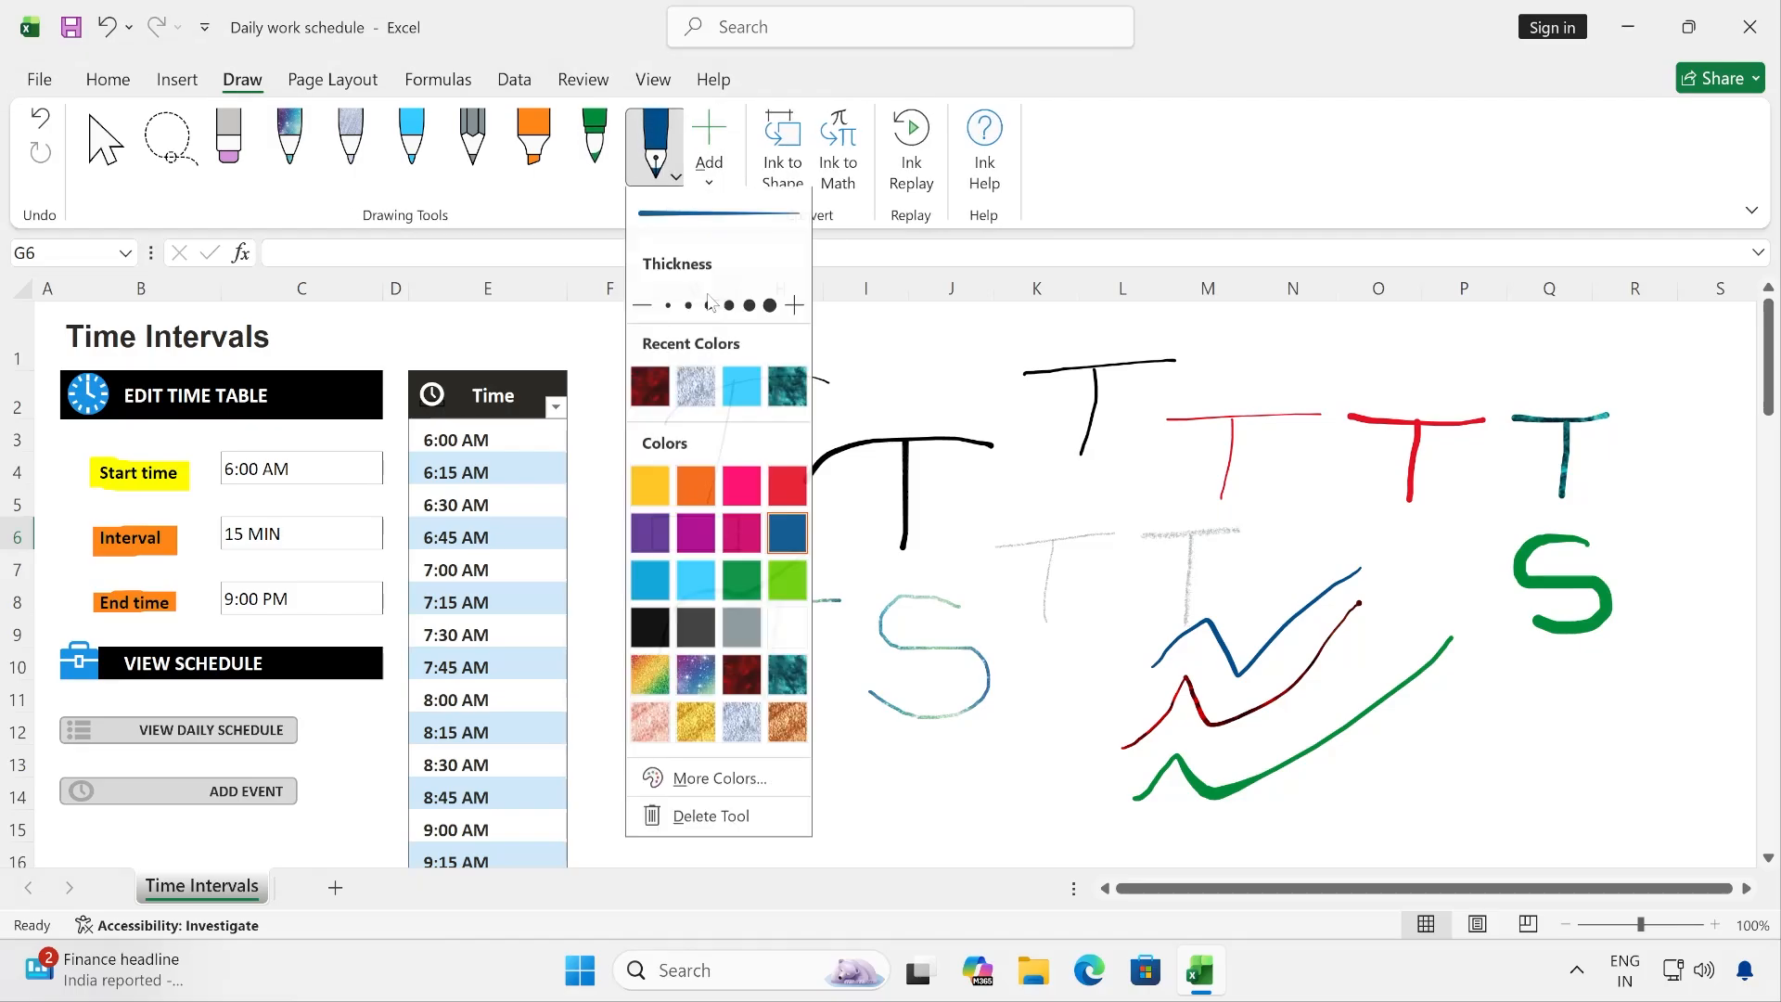
mouse_move(655, 141)
mouse_down()
mouse_move(531, 148)
mouse_move(595, 148)
mouse_up()
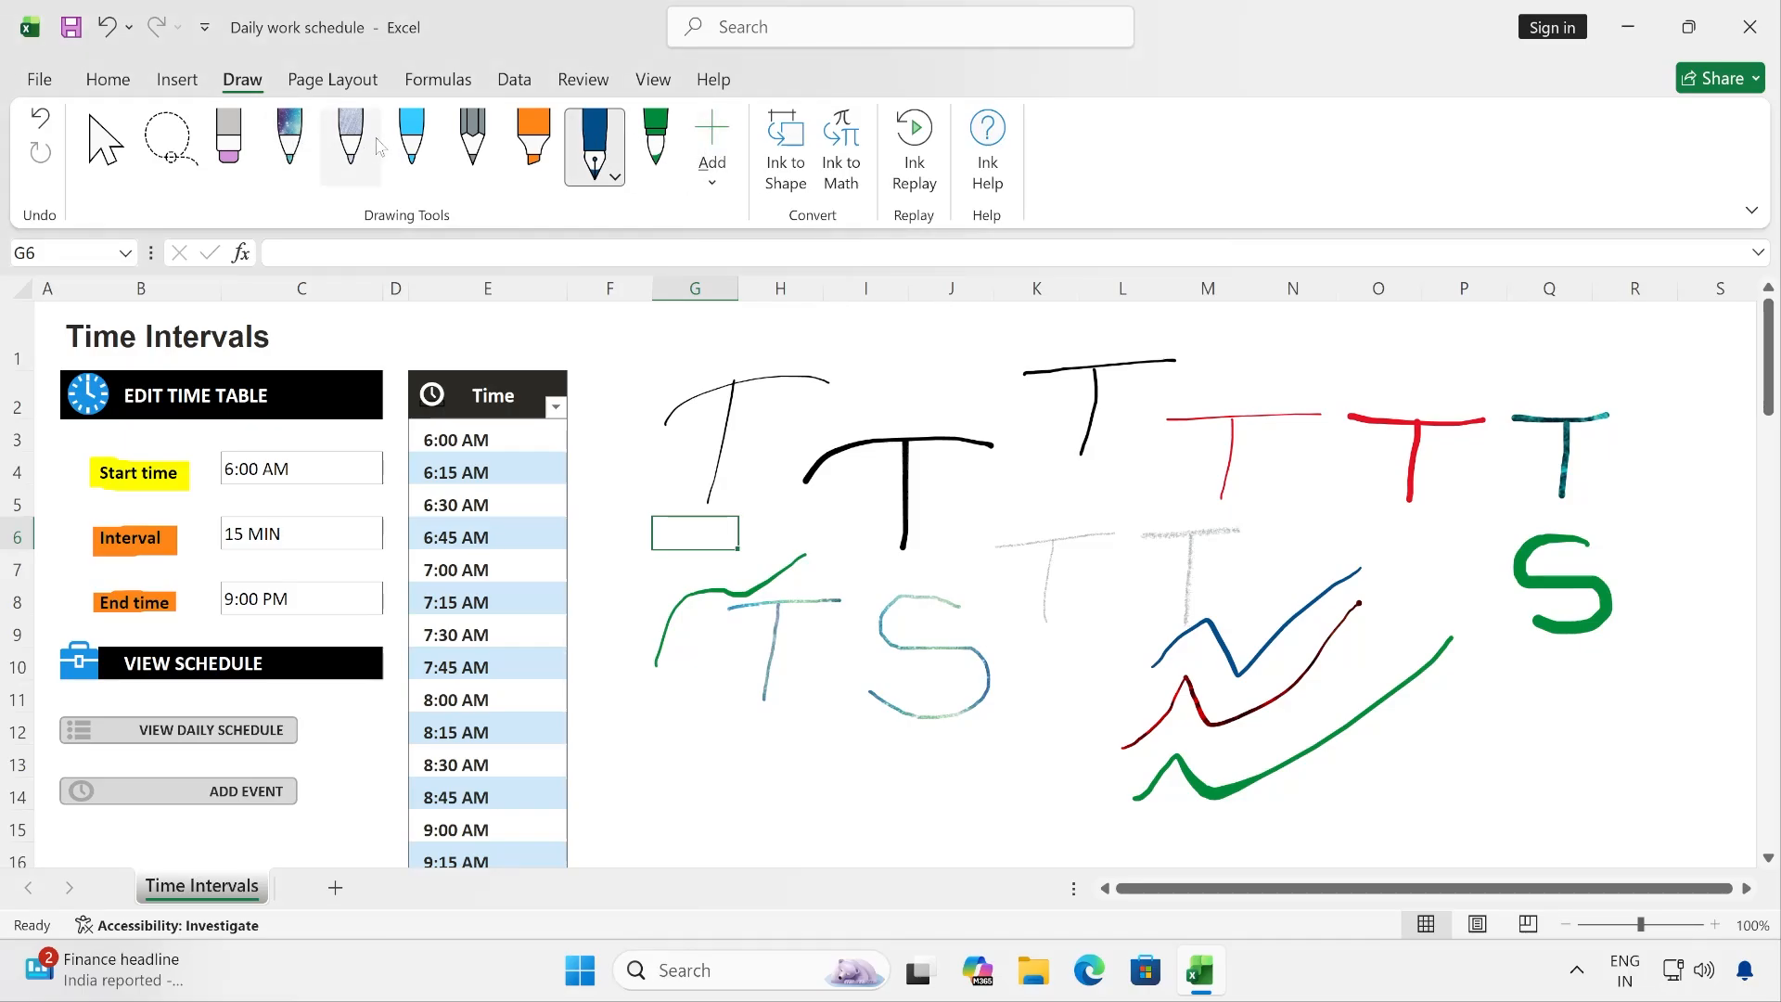
- Add a new black pen to the drawing tools and place it between the light blue pen and the pencil
click(714, 158)
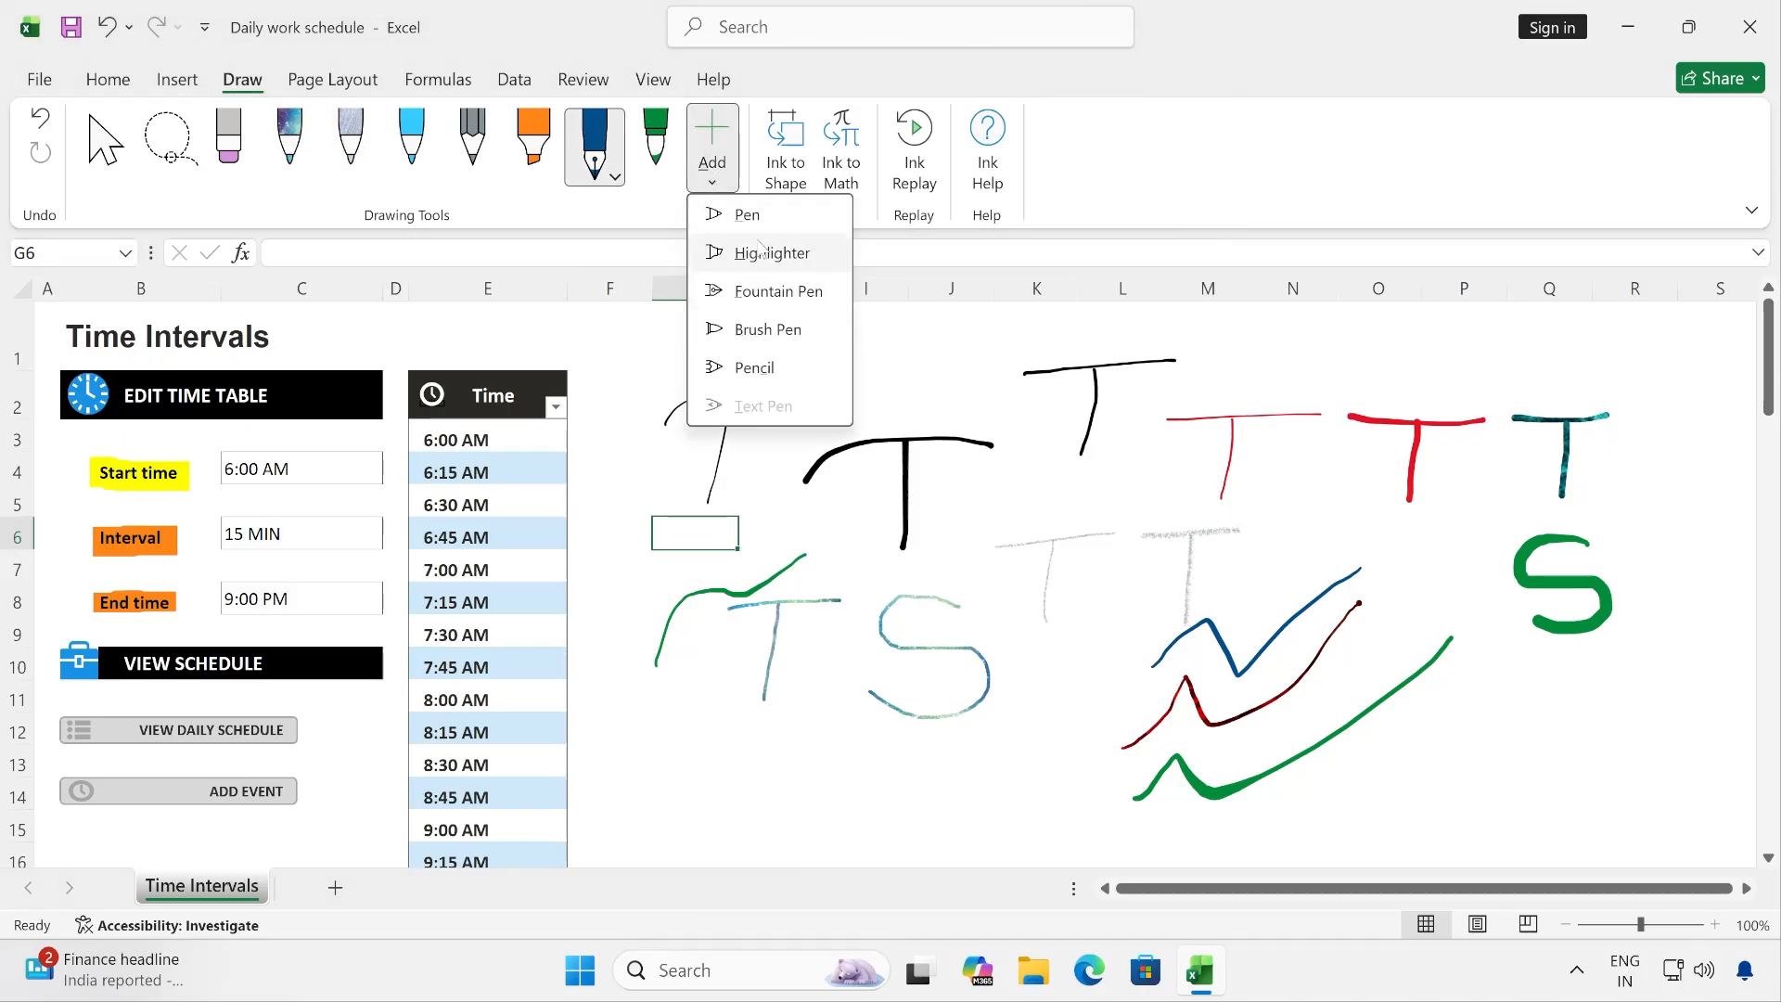
click(756, 206)
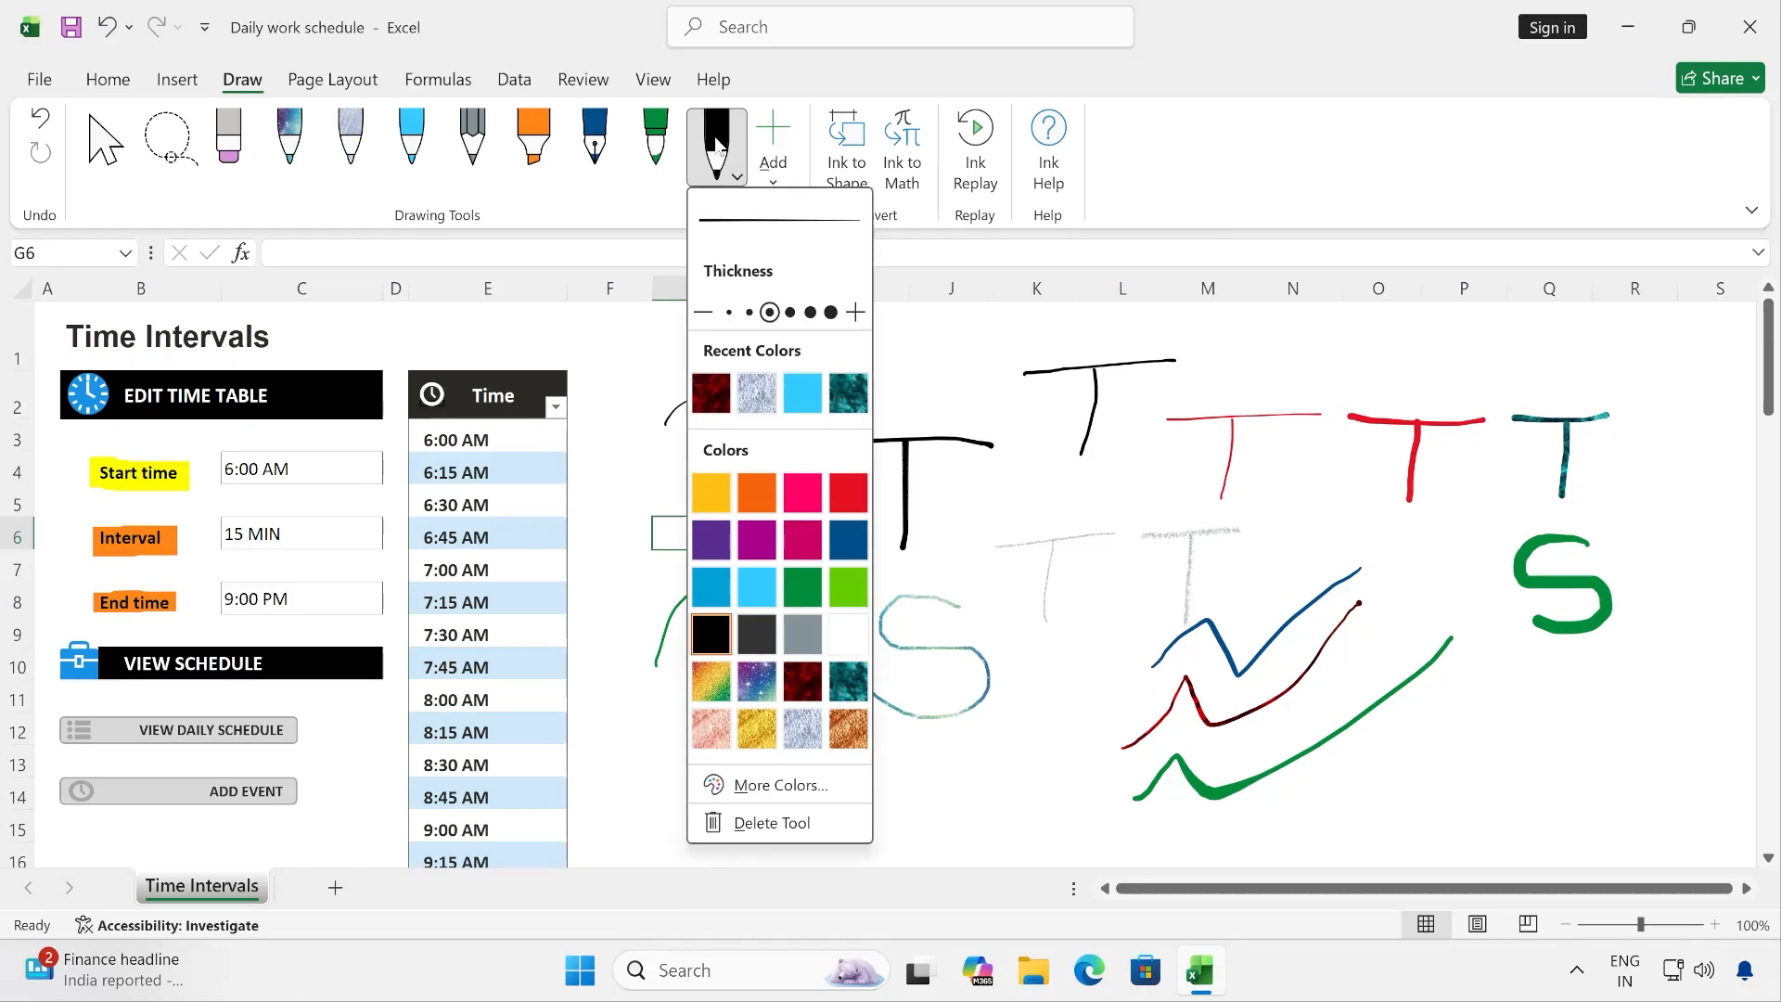
click(773, 178)
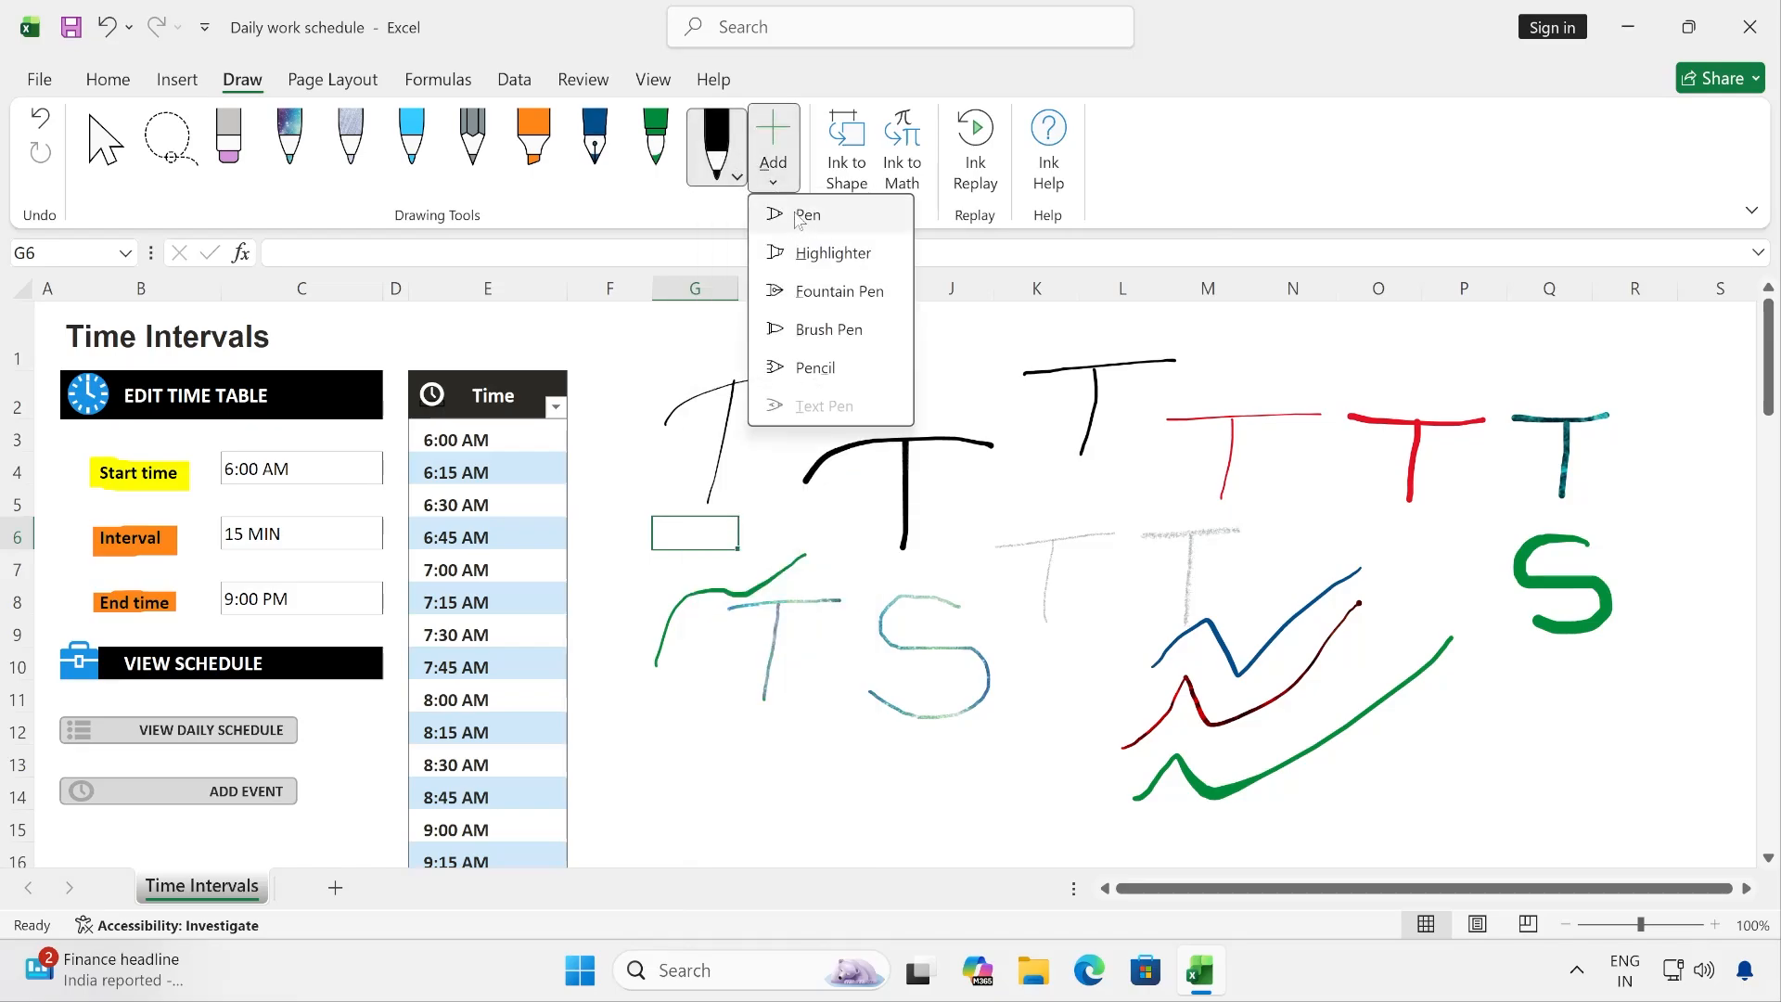
drag(716, 149, 469, 158)
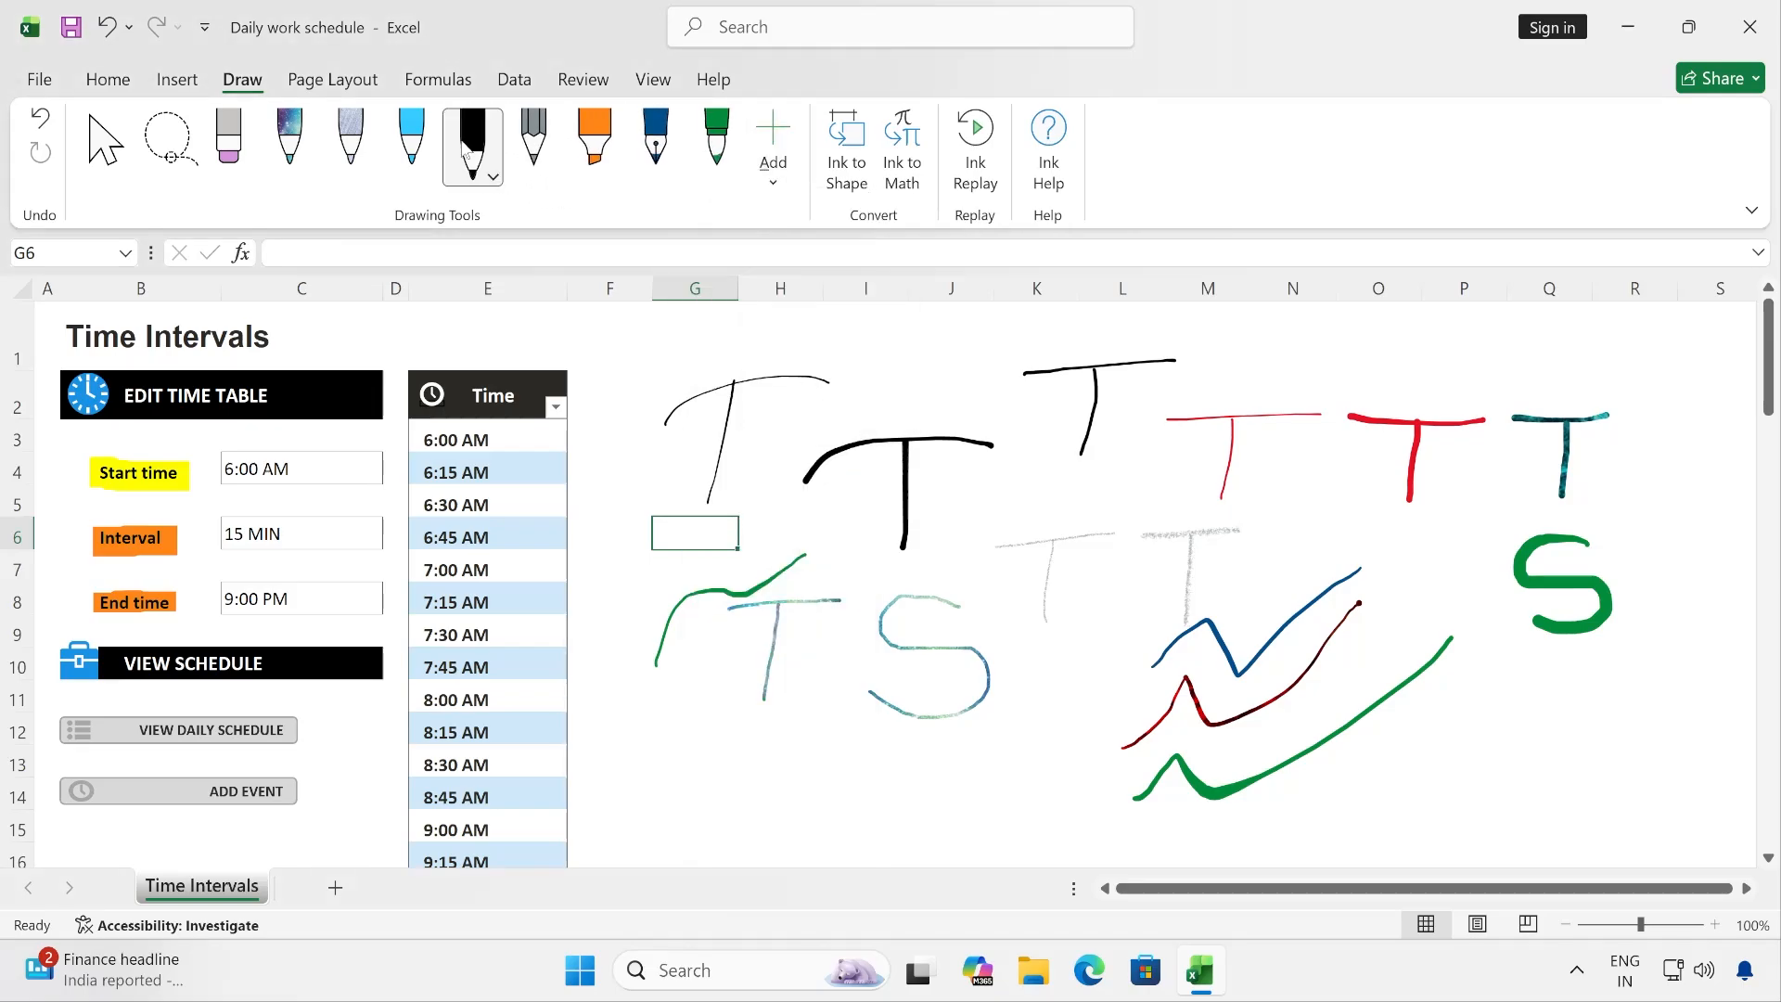
- Change the newly added black pen's colour to purple
click(470, 151)
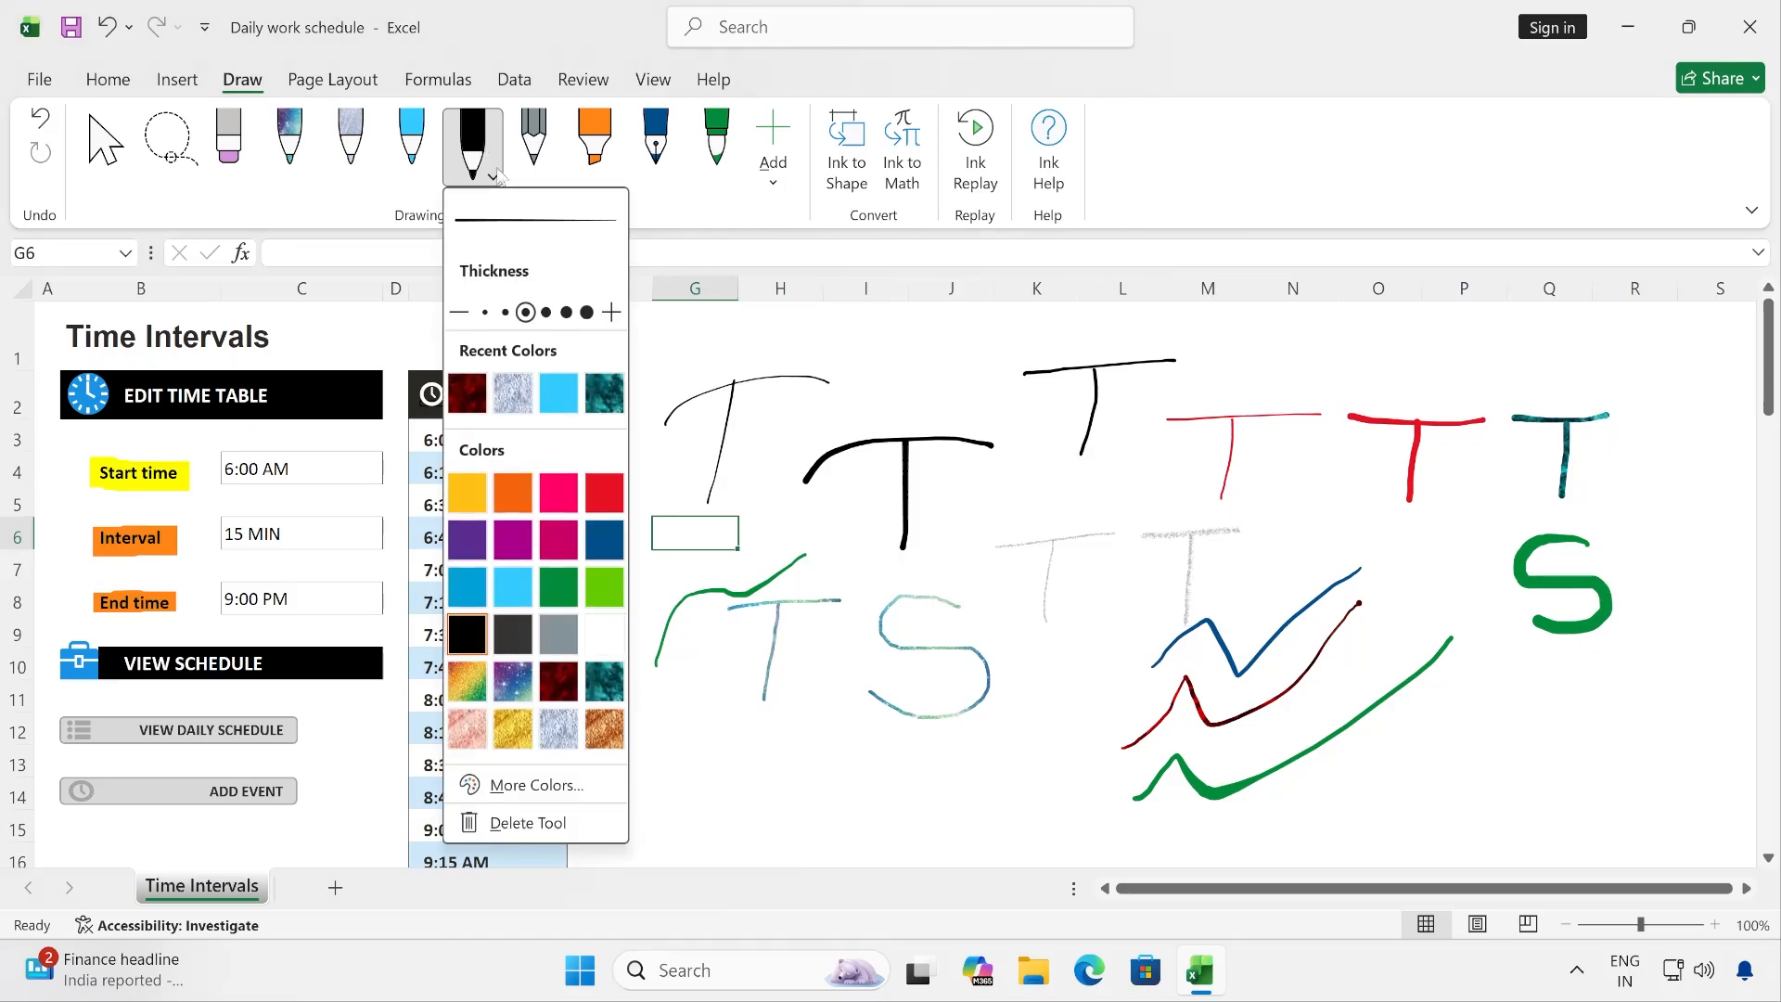
click(516, 538)
click(547, 31)
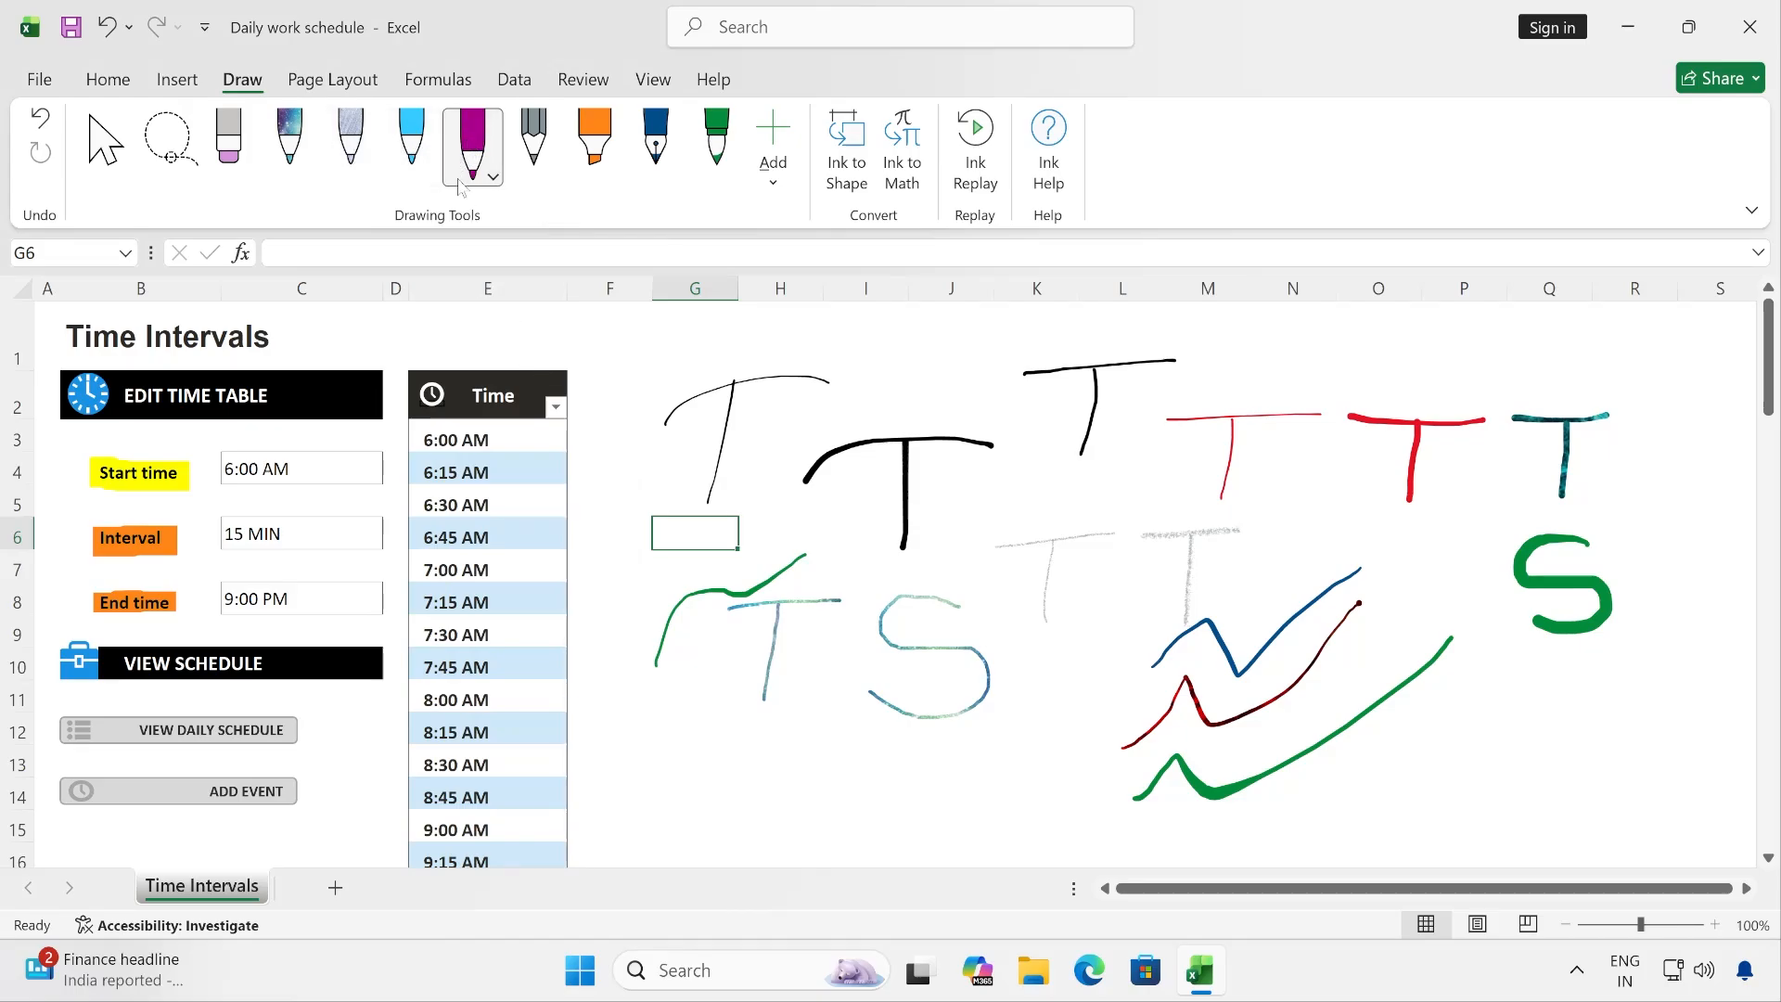
click(493, 178)
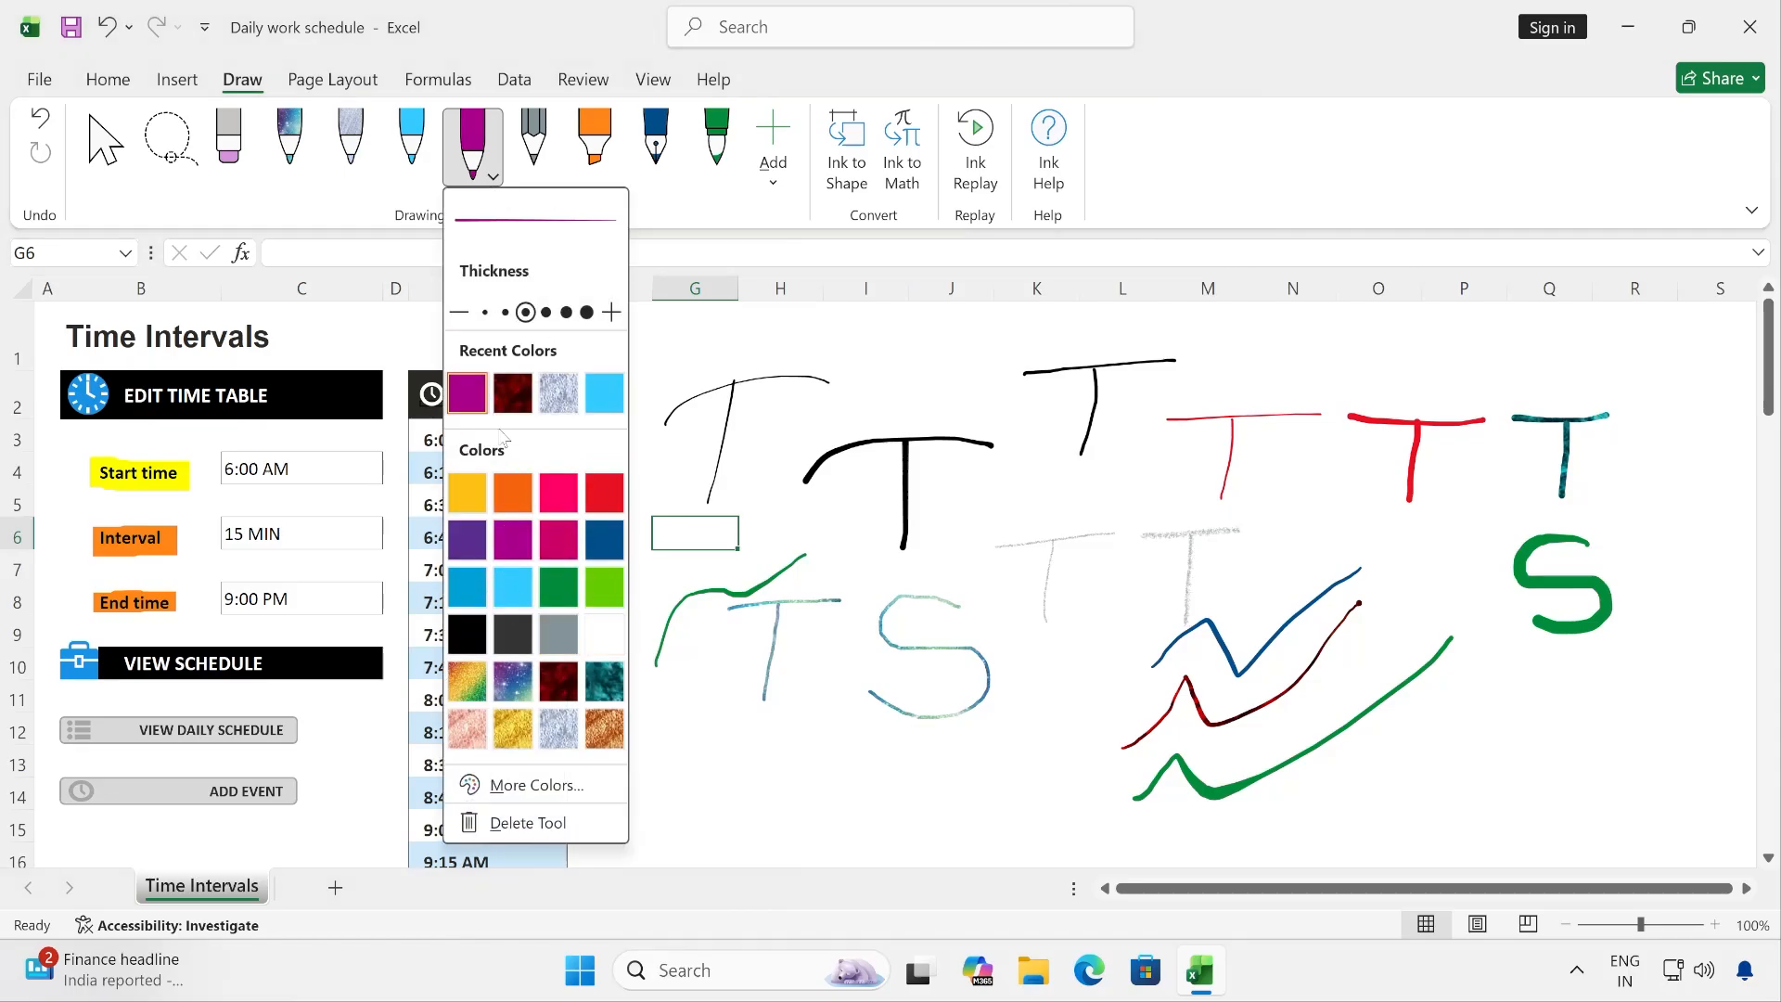
- Change the light blue 0.5 mm pen's colour to green
click(417, 146)
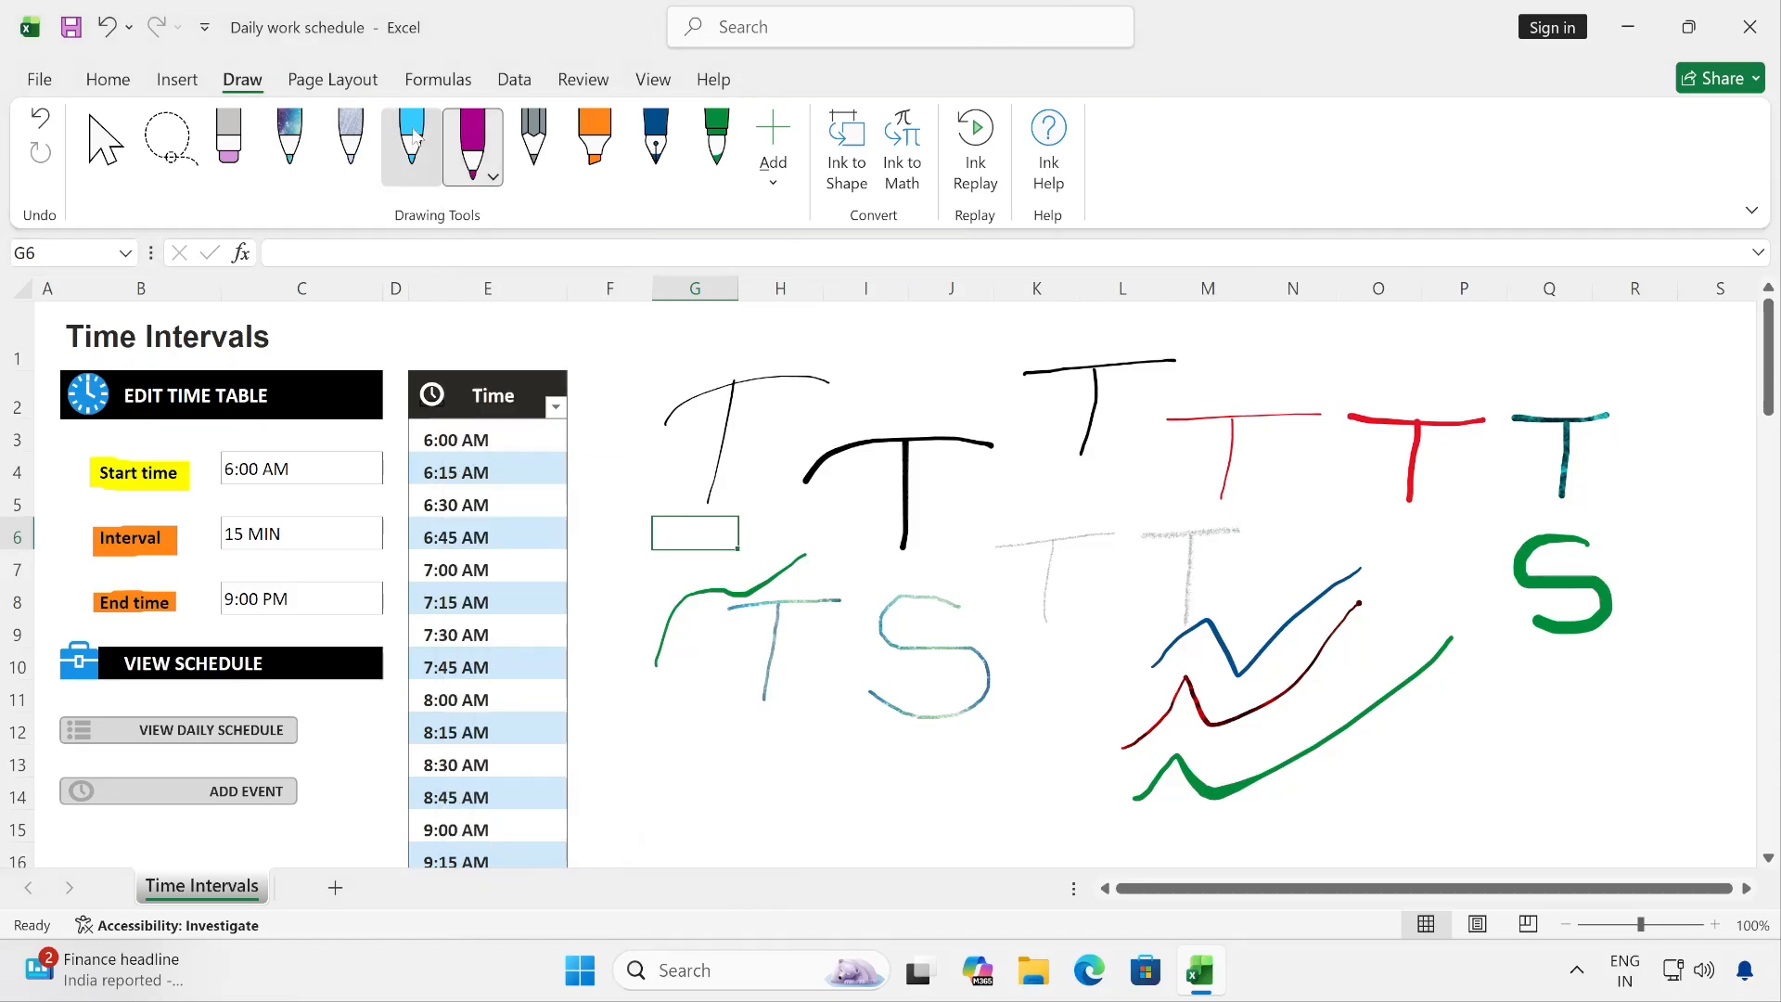
click(432, 177)
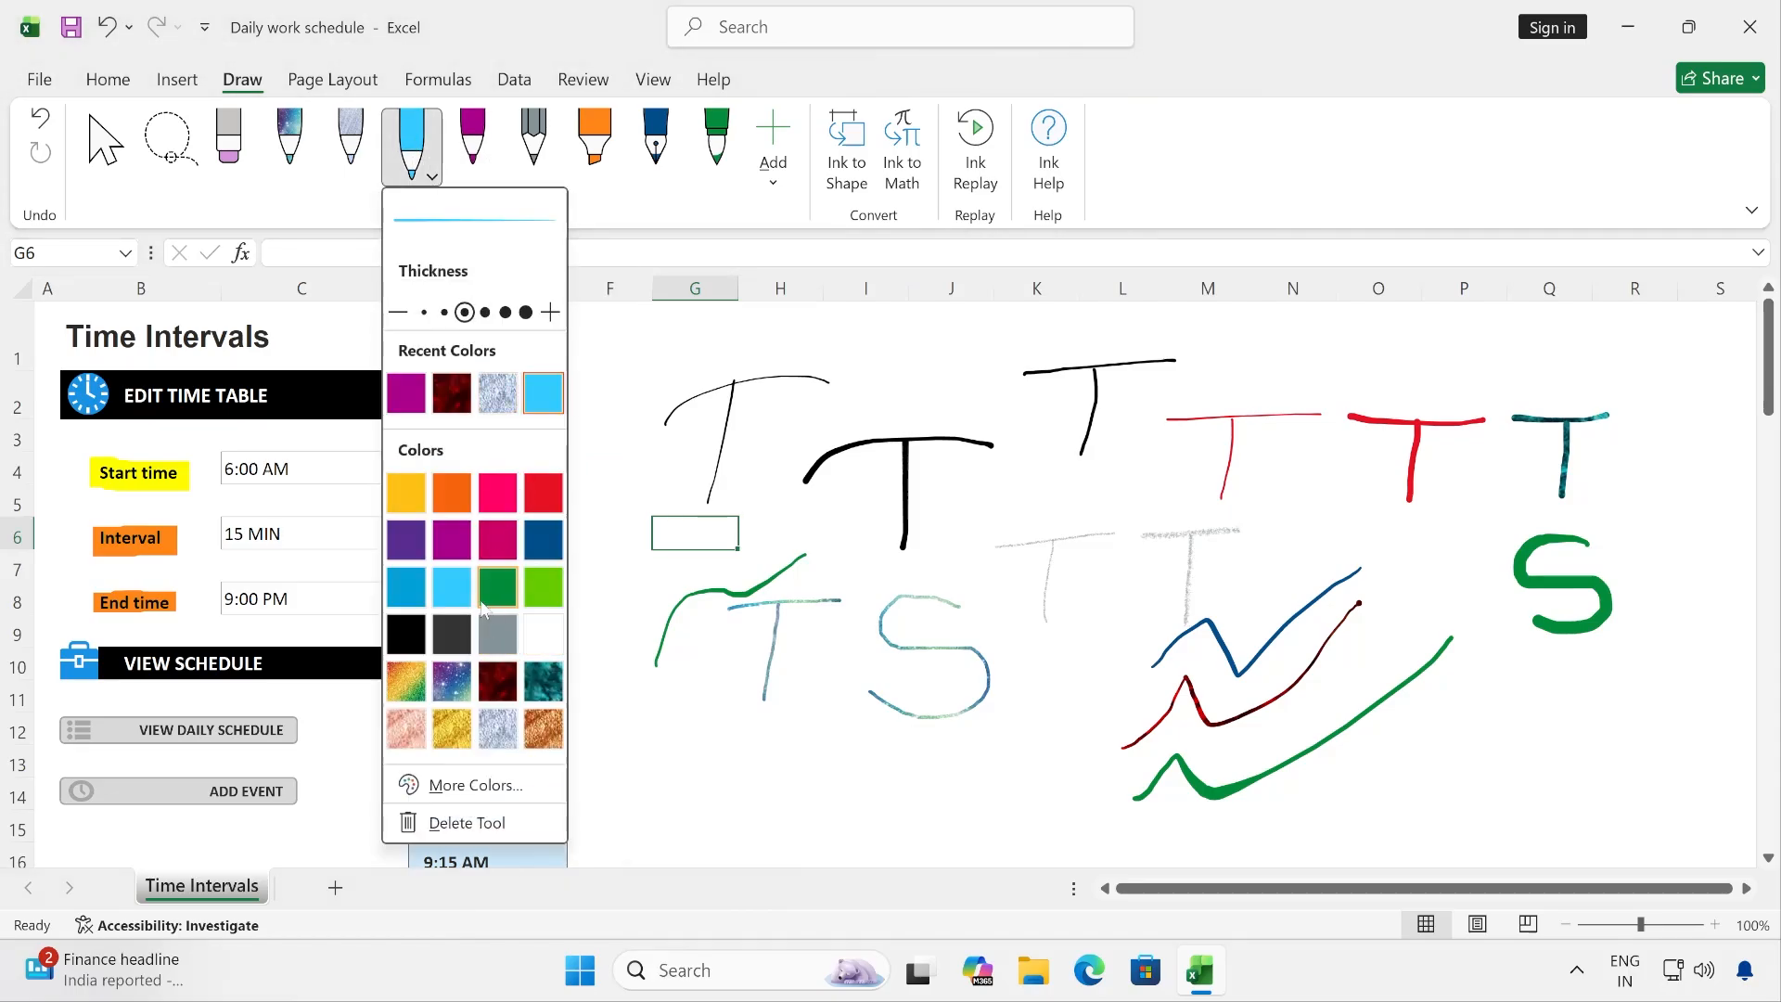
click(487, 598)
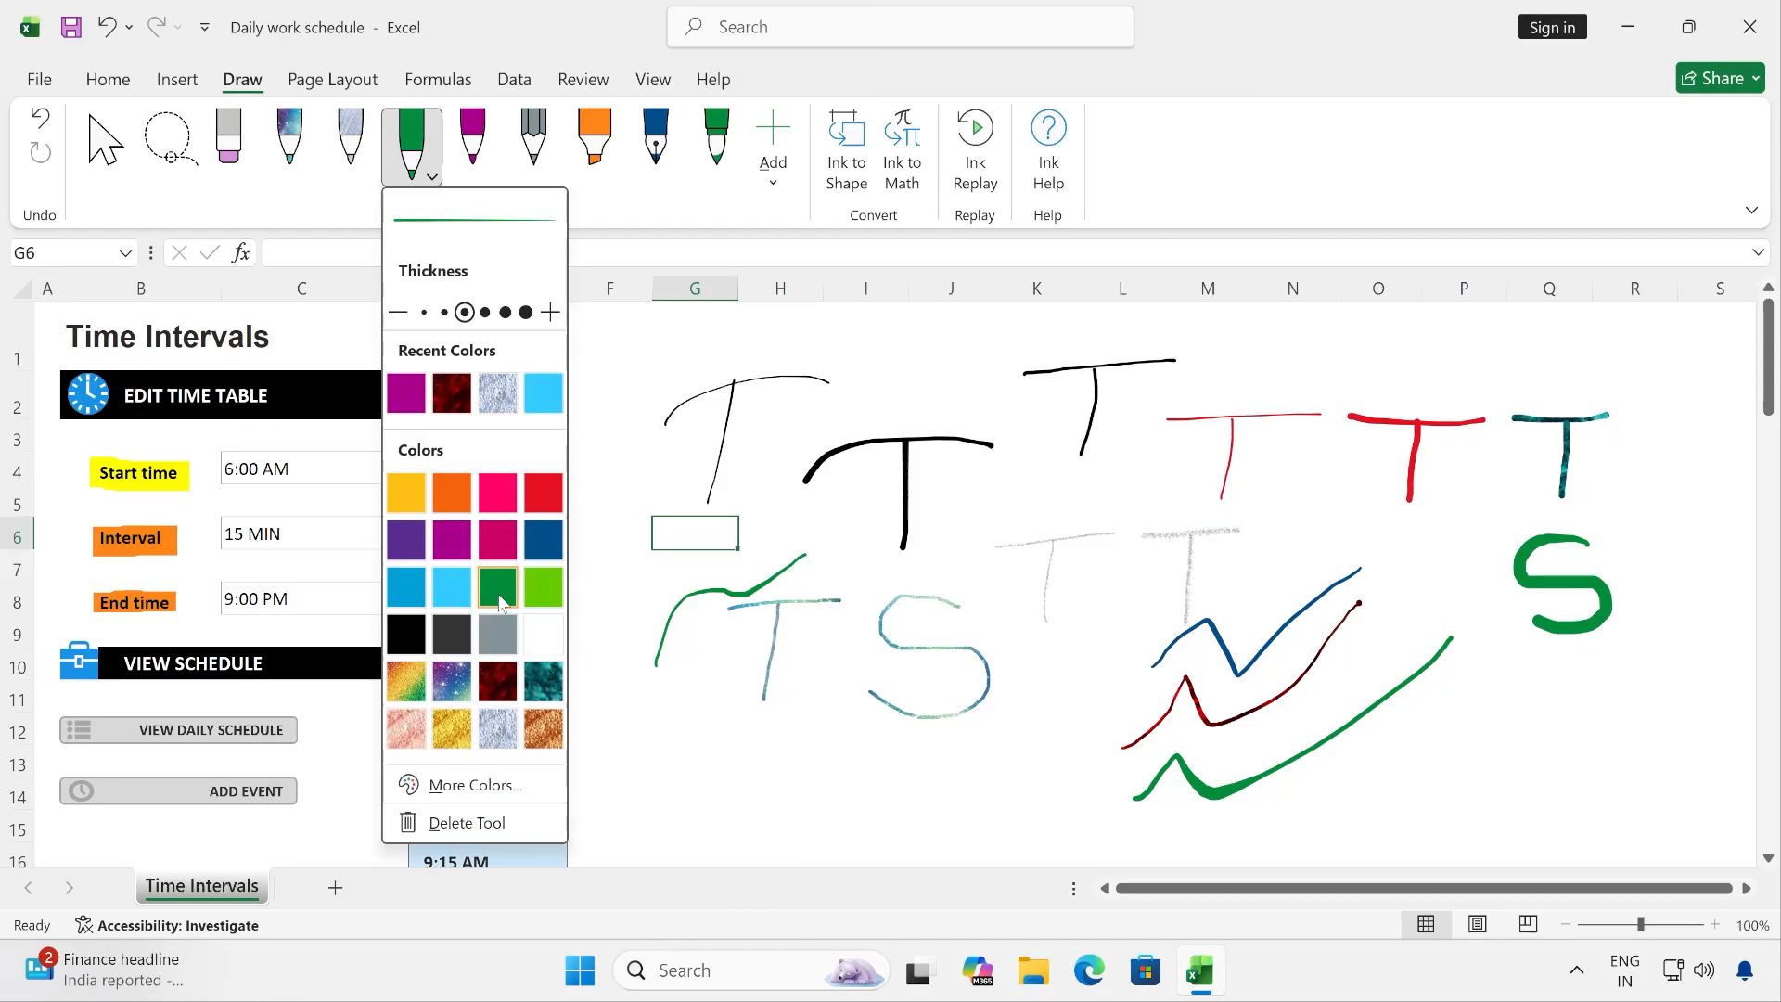
click(433, 156)
click(405, 146)
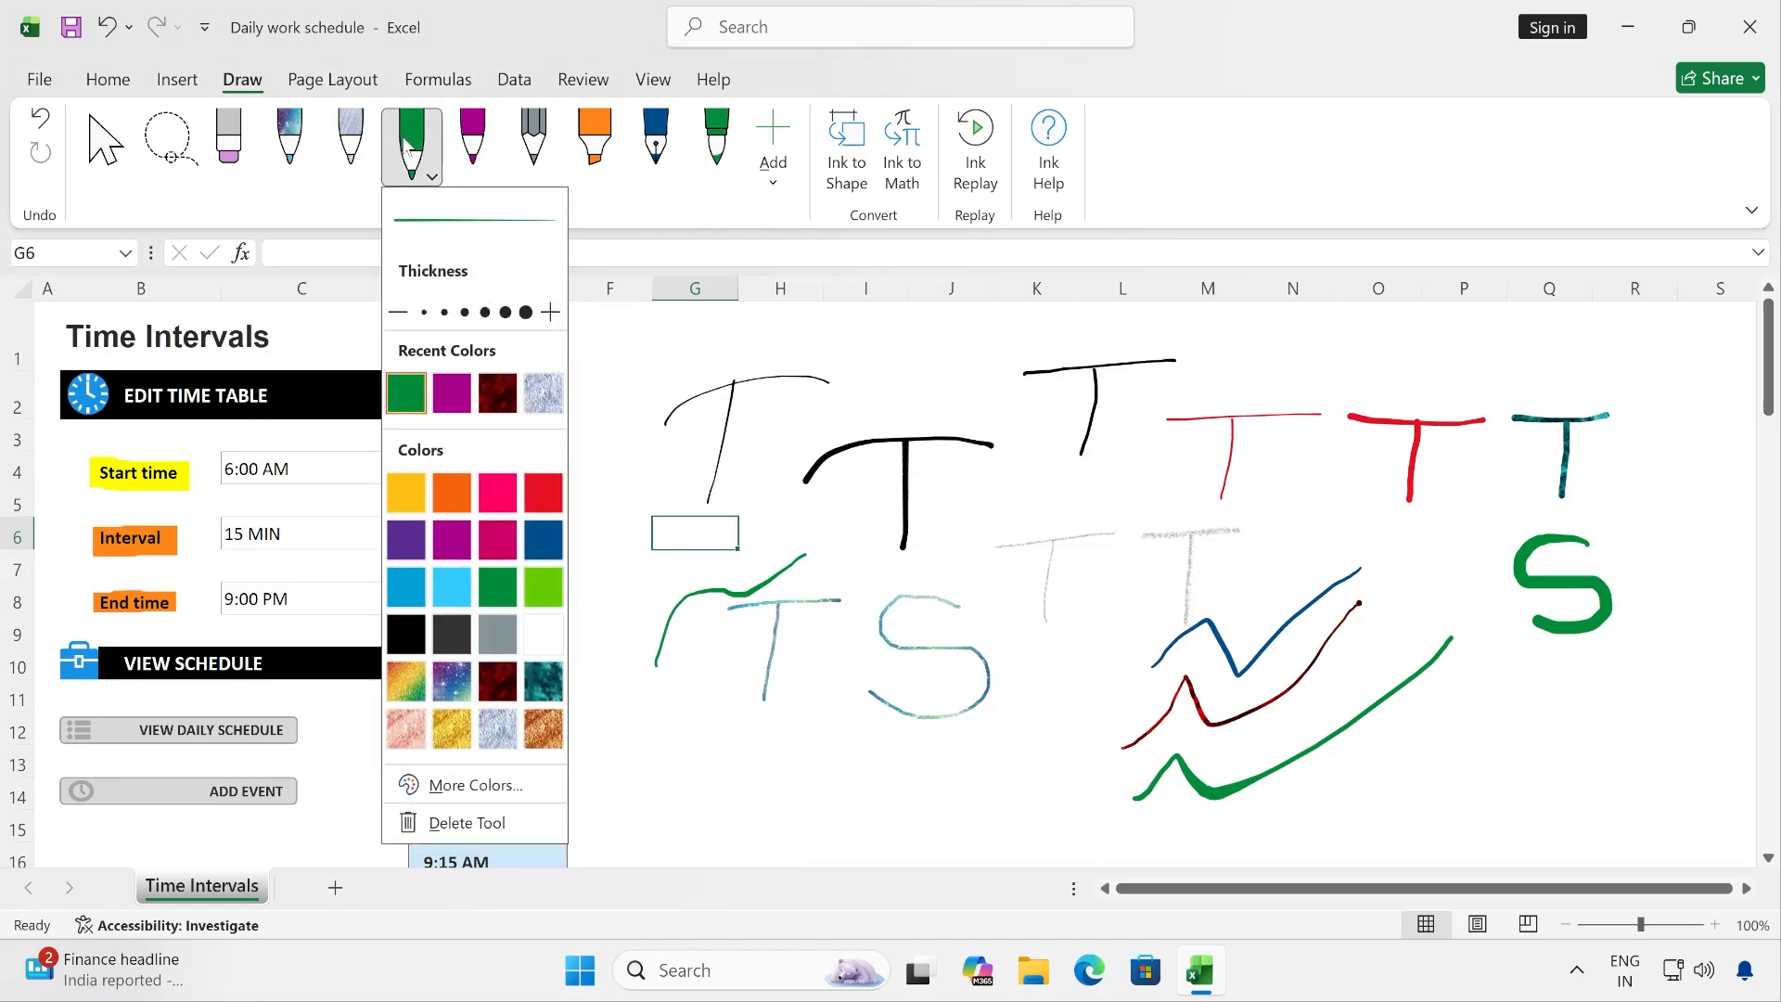
click(406, 145)
- Draw a slanted green line over columns I–J, row 2, and a slanted purple pen line just below it over columns I–K
drag(840, 408, 978, 377)
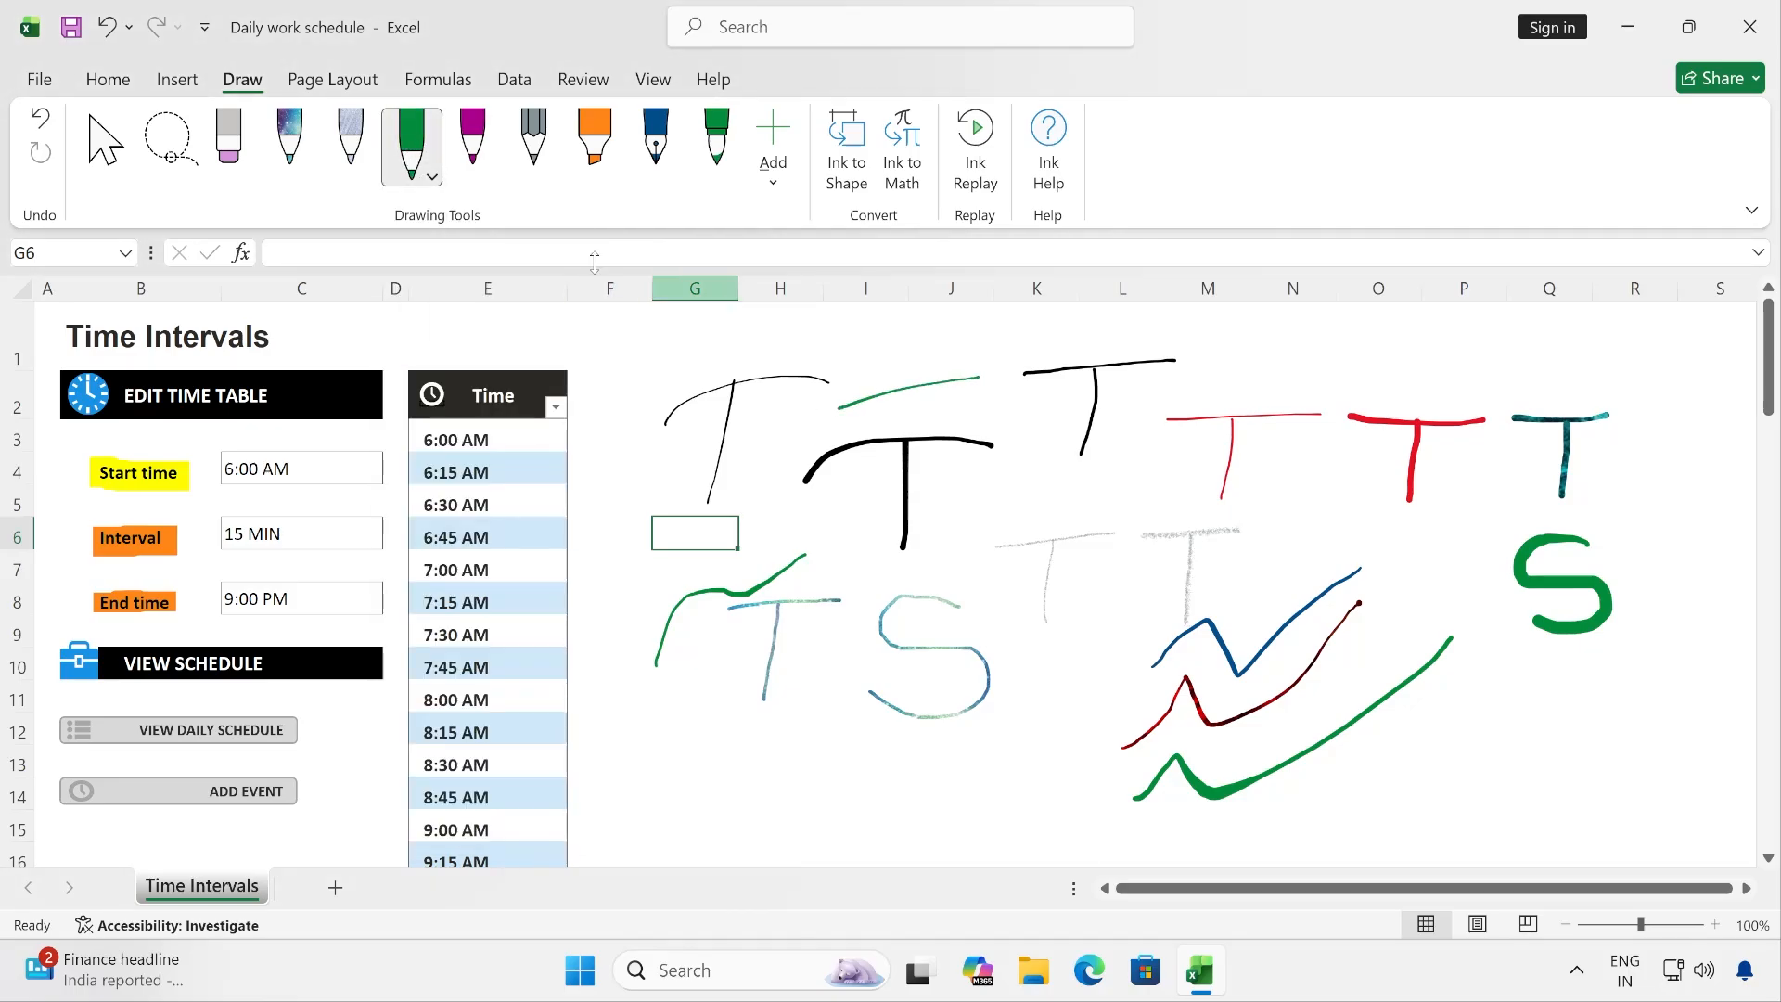
click(473, 149)
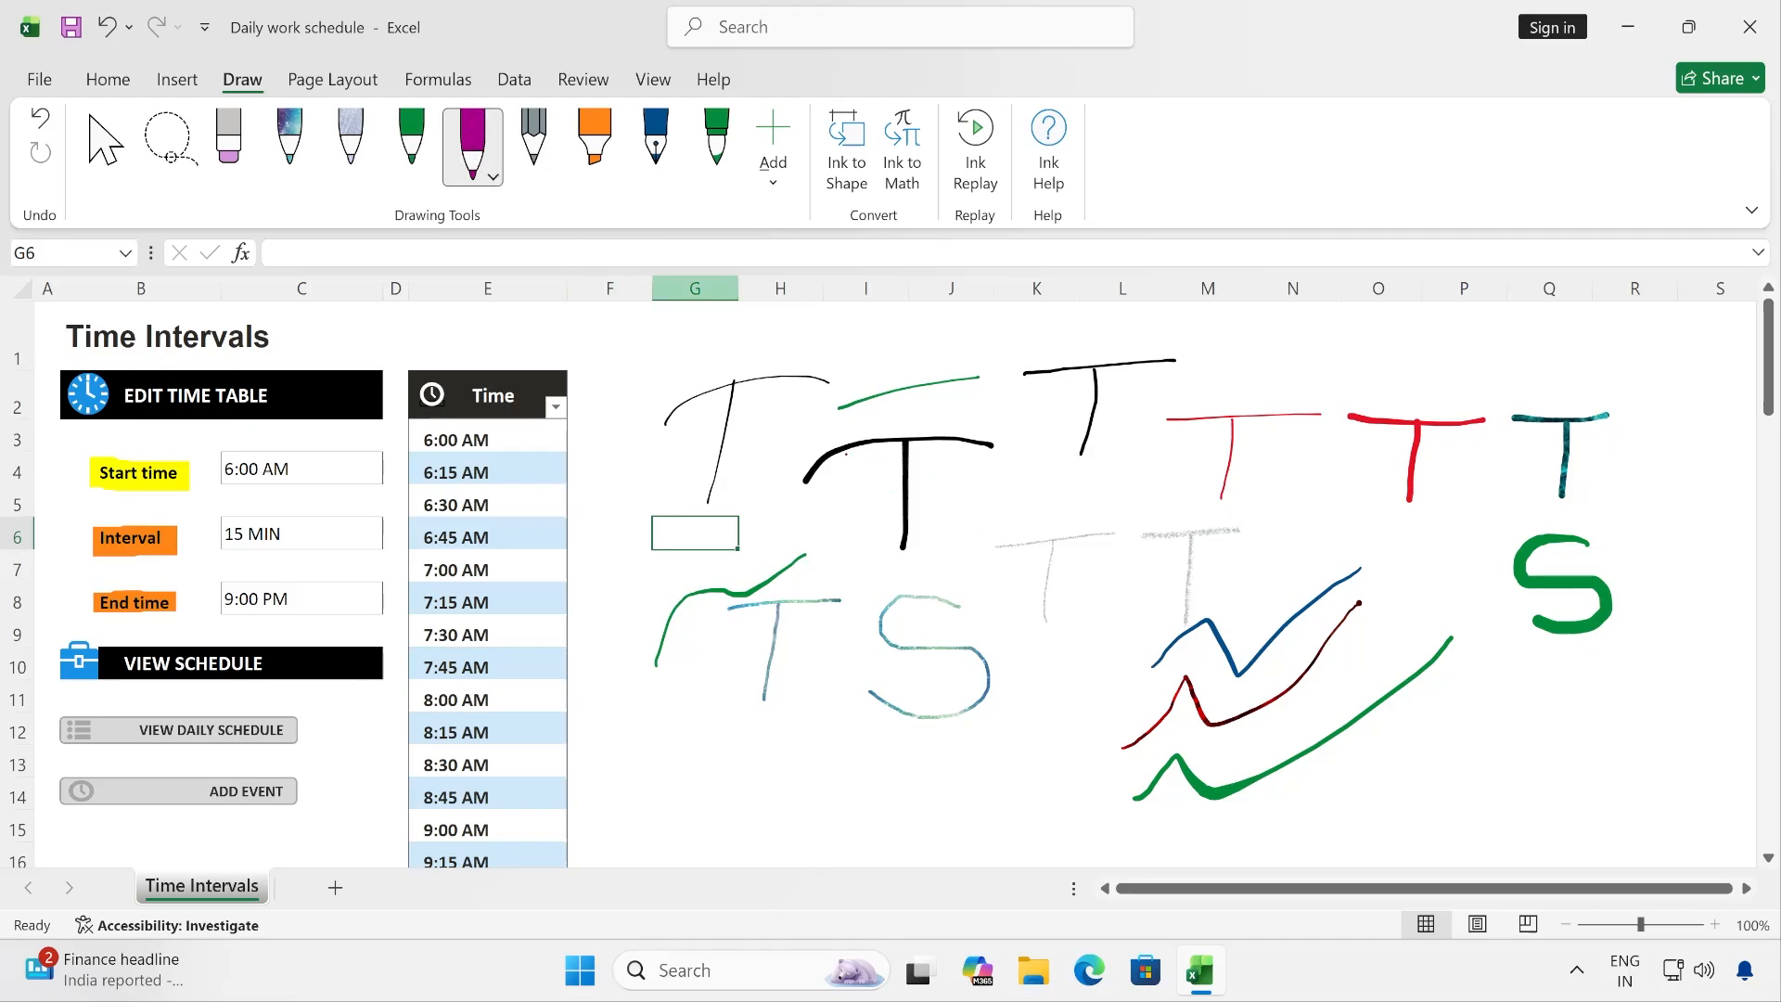
drag(838, 429, 1030, 394)
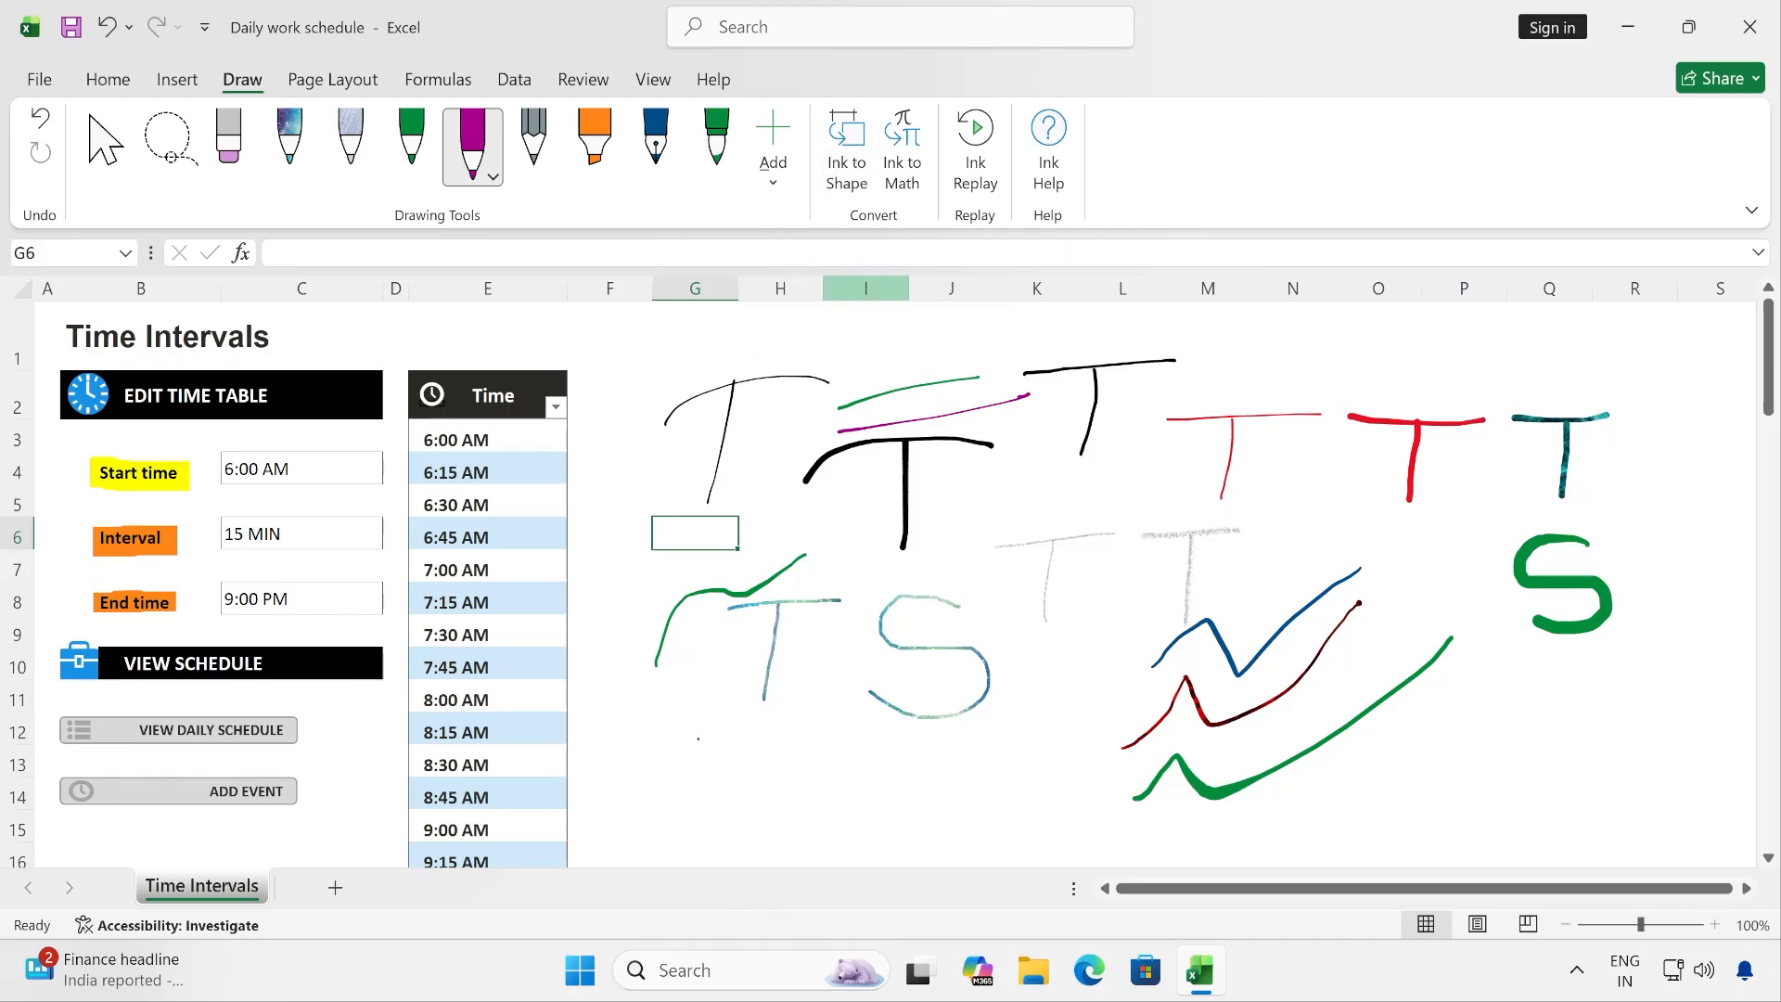
- Undo the last stroke, draw a purple circle around column G, rows 12–14, and return to the selection tool
key(ctrl+z)
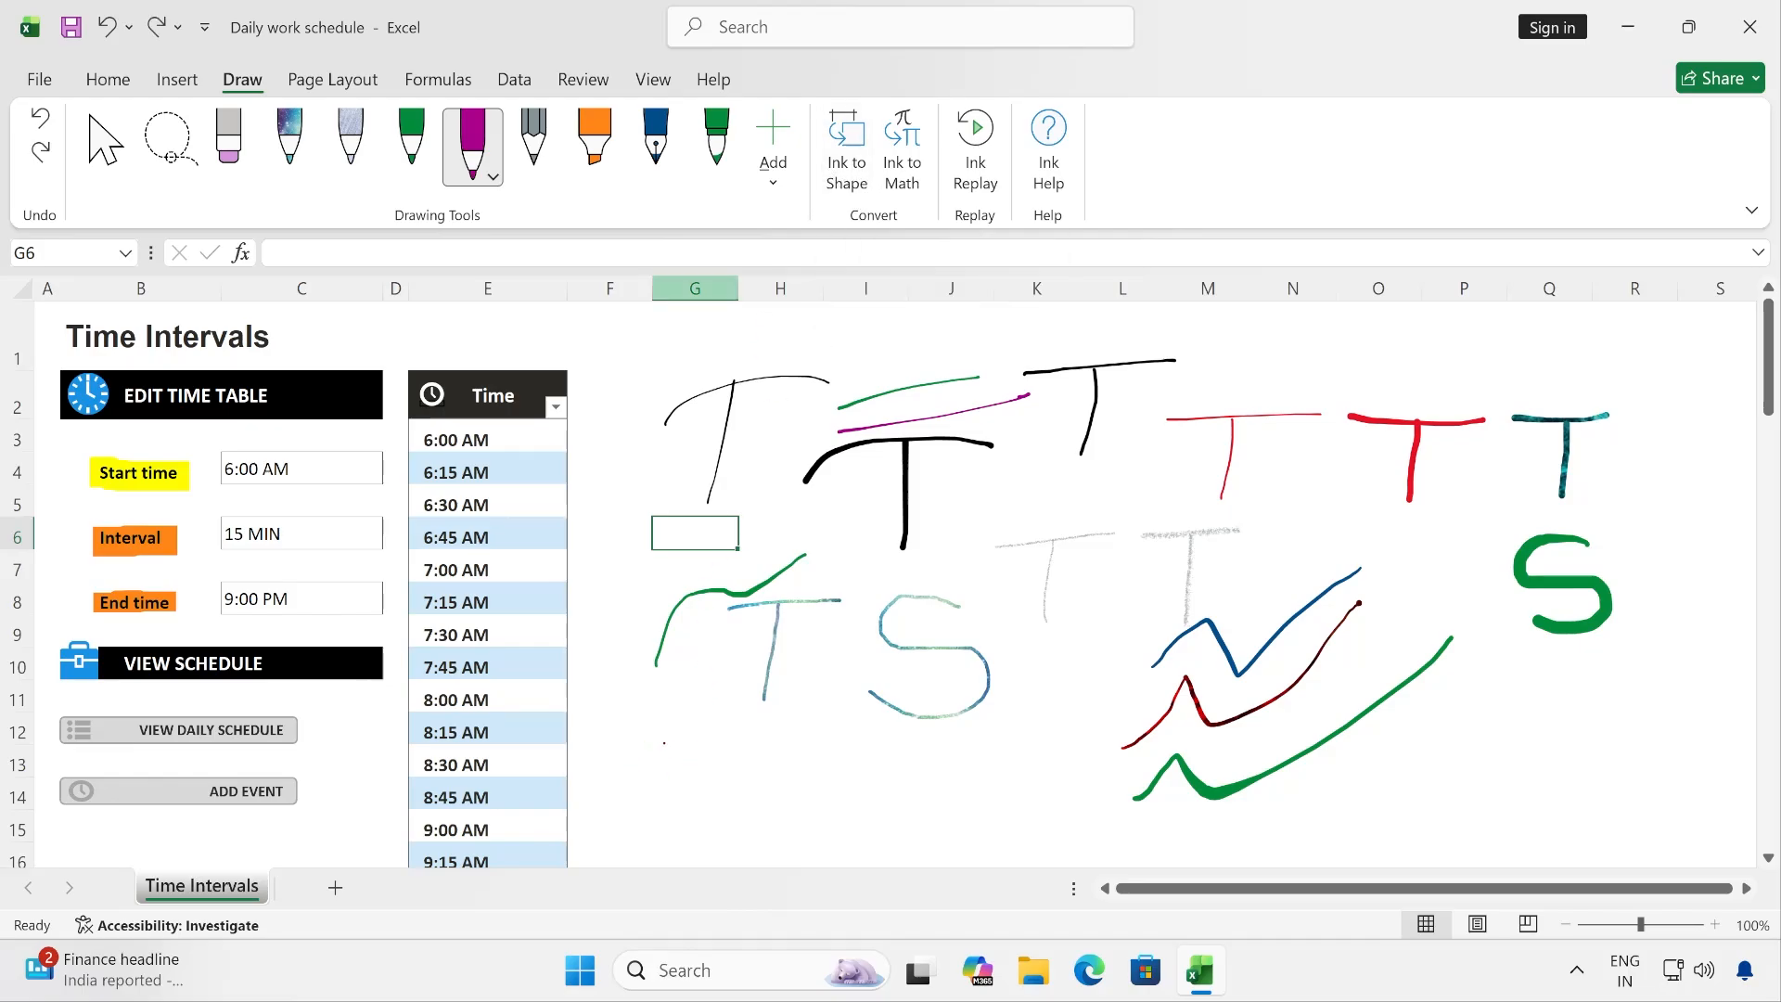
mouse_move(671, 731)
mouse_down()
mouse_move(735, 740)
mouse_move(707, 813)
mouse_up()
click(688, 742)
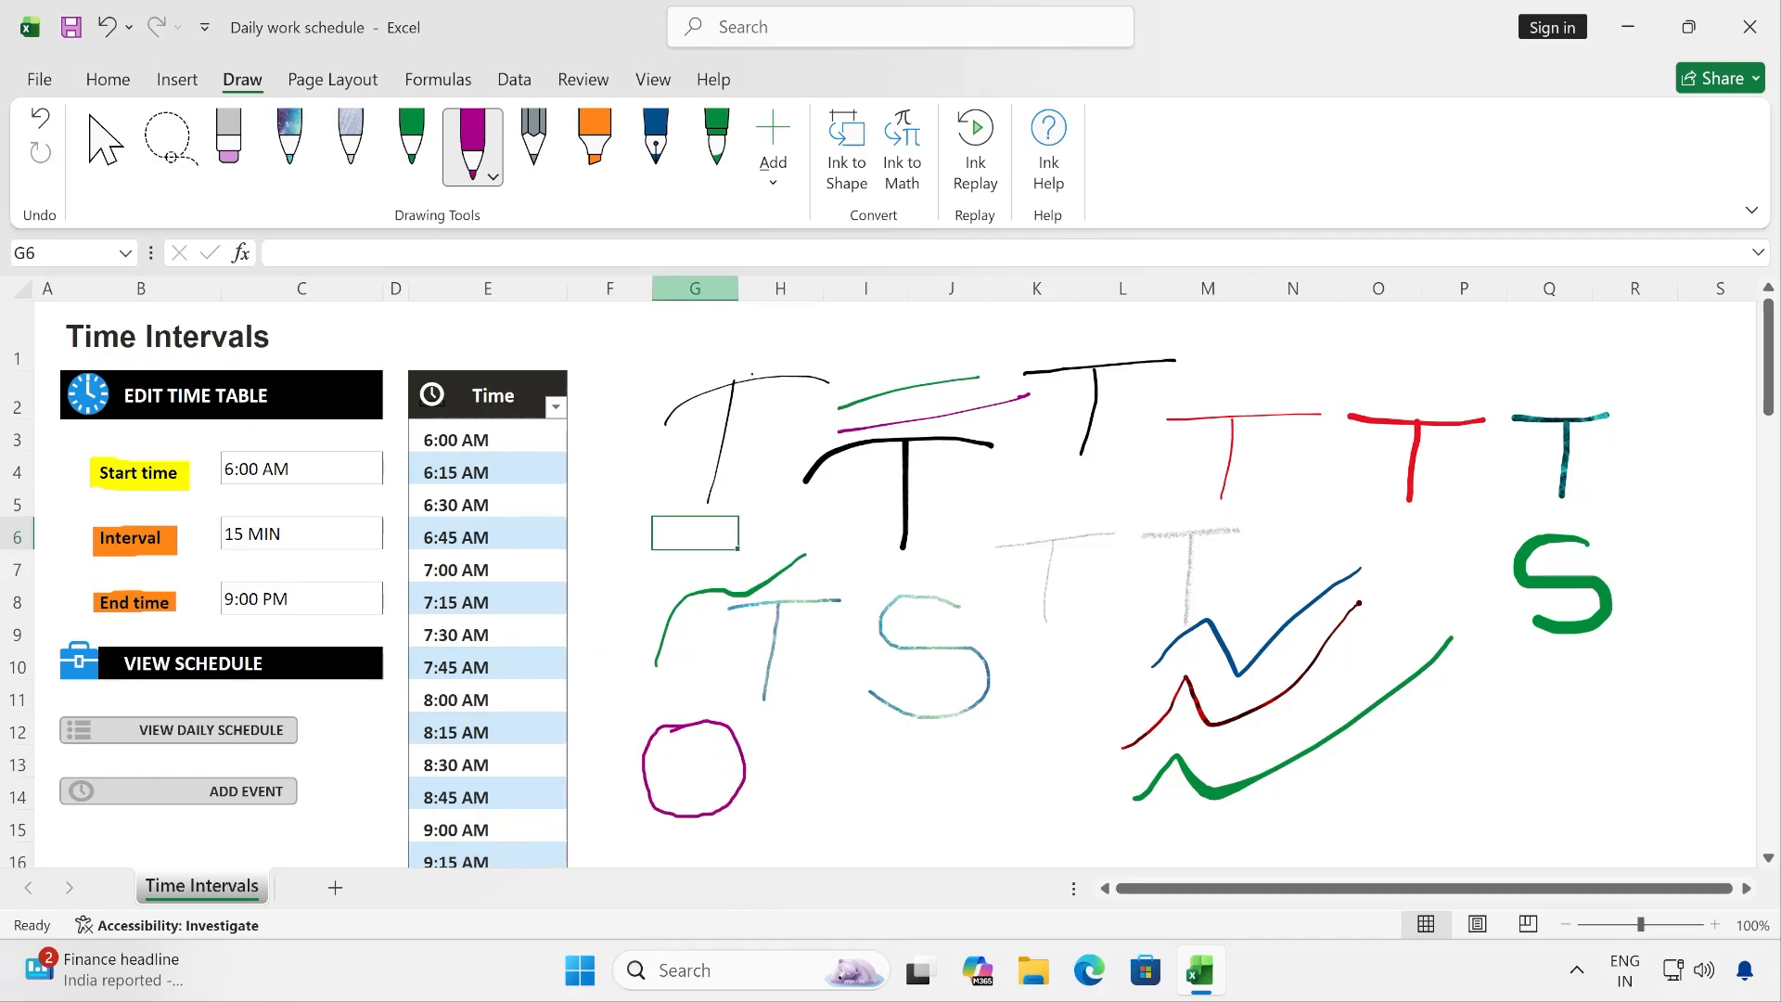
click(105, 144)
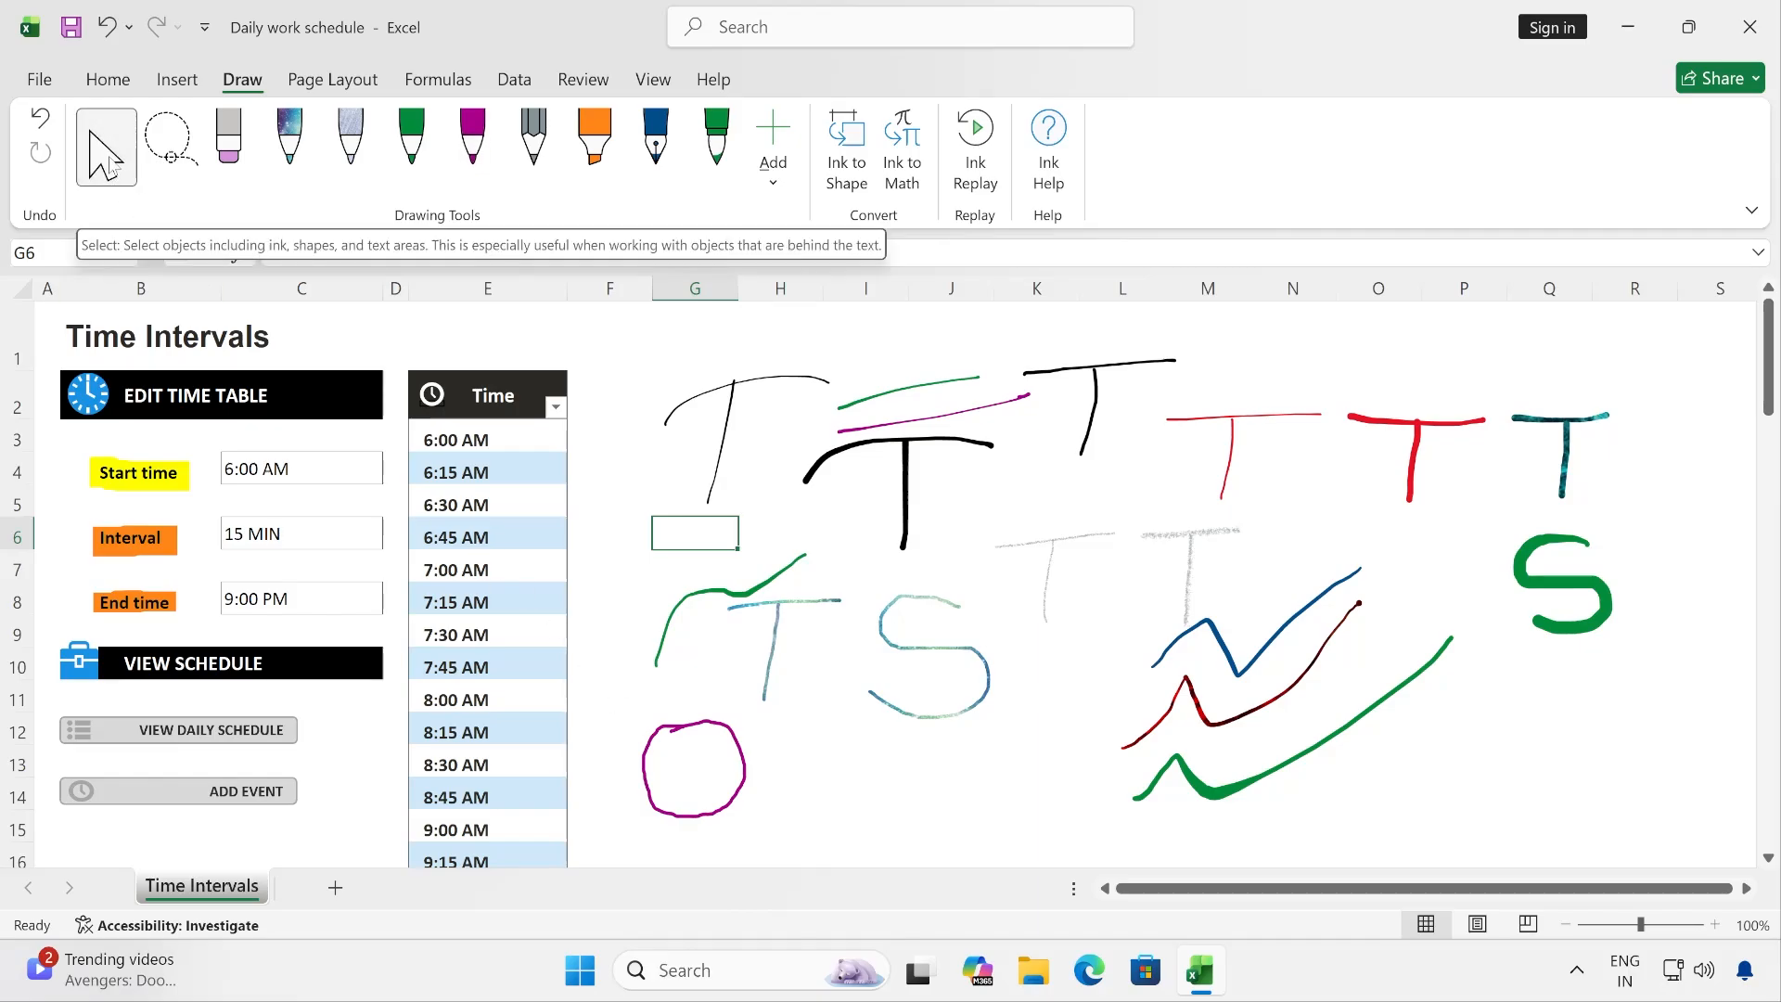
- Convert the hand-drawn purple circle around column G, rows 12–14, into a clean shape and deselect it
click(671, 728)
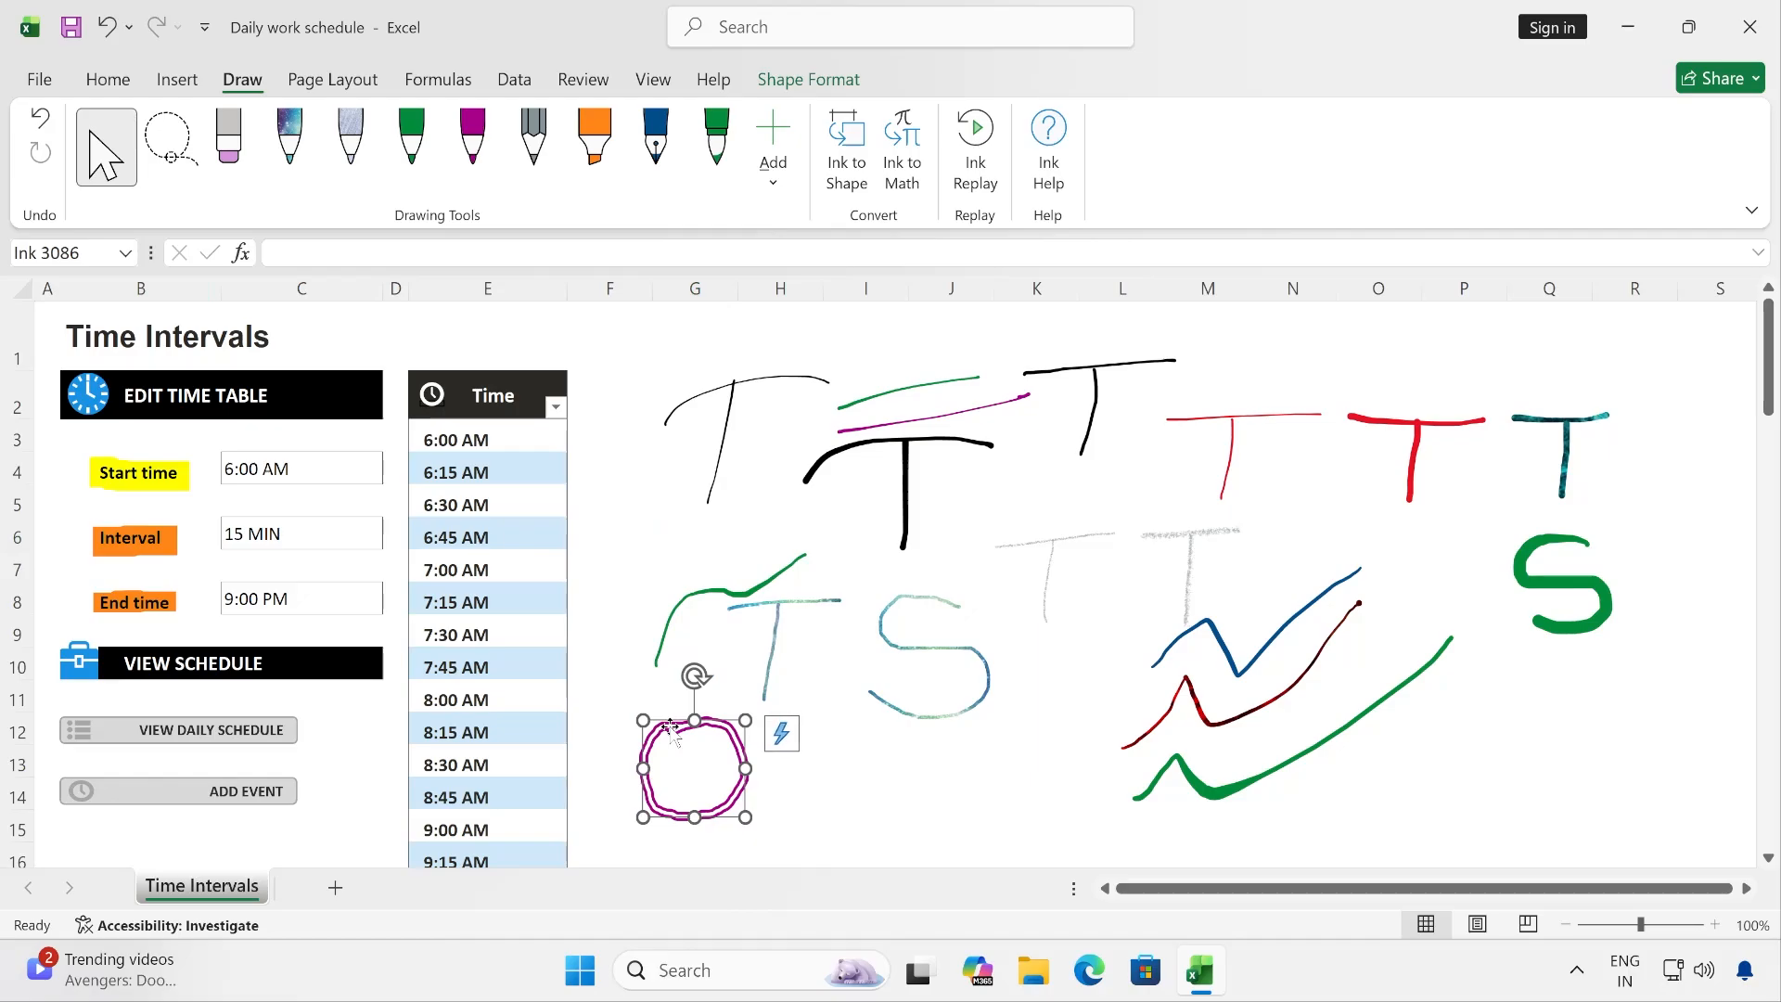
click(857, 144)
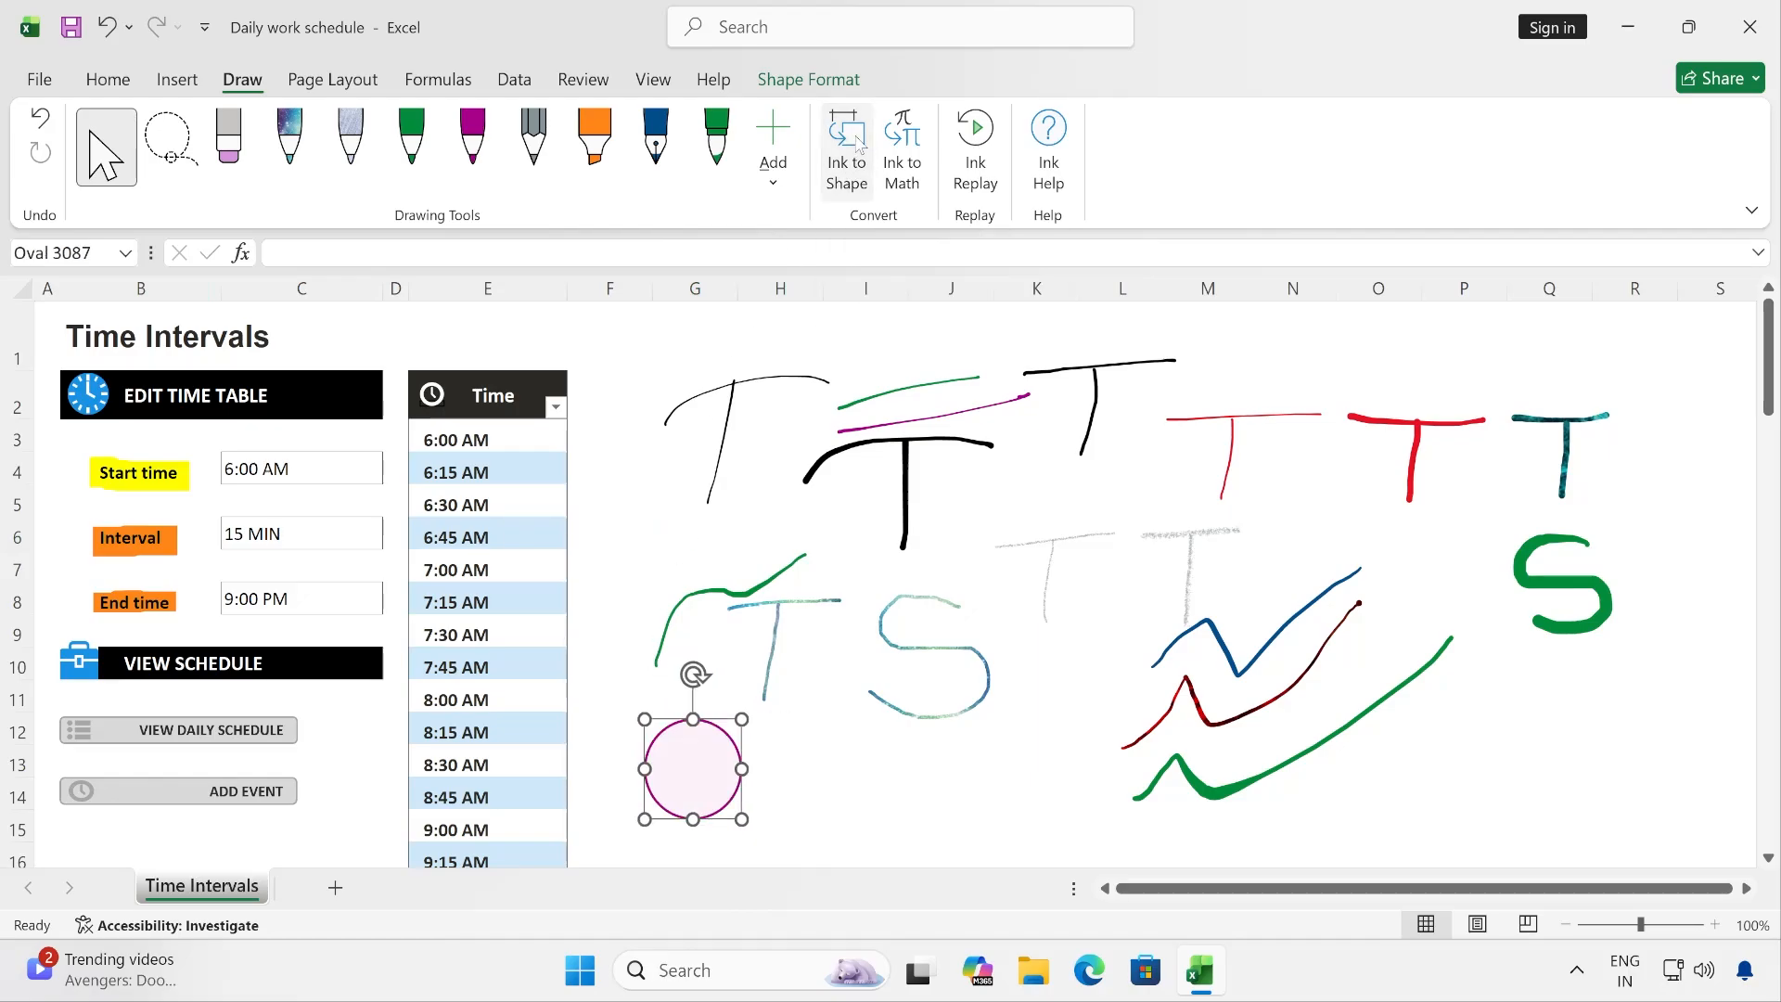
click(795, 753)
click(900, 757)
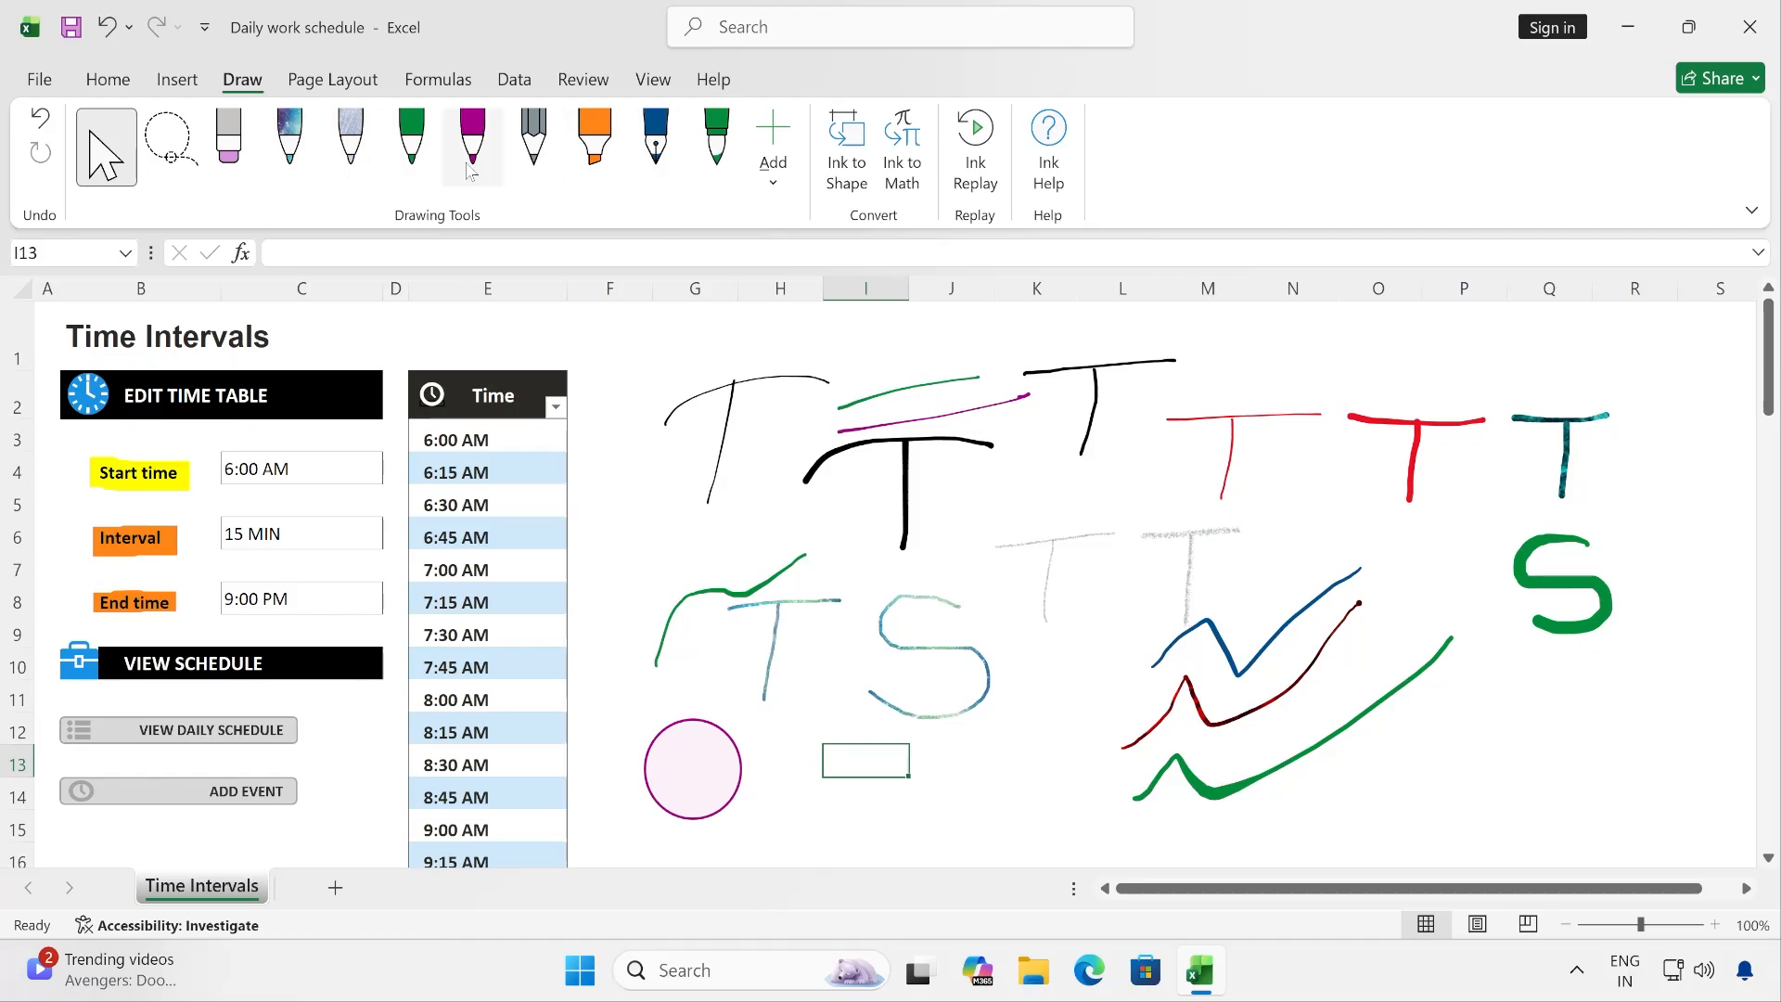
- Draw a pencil rectangle over columns J–K, rows 13–15, and try to convert it with Ink to Shape
click(534, 144)
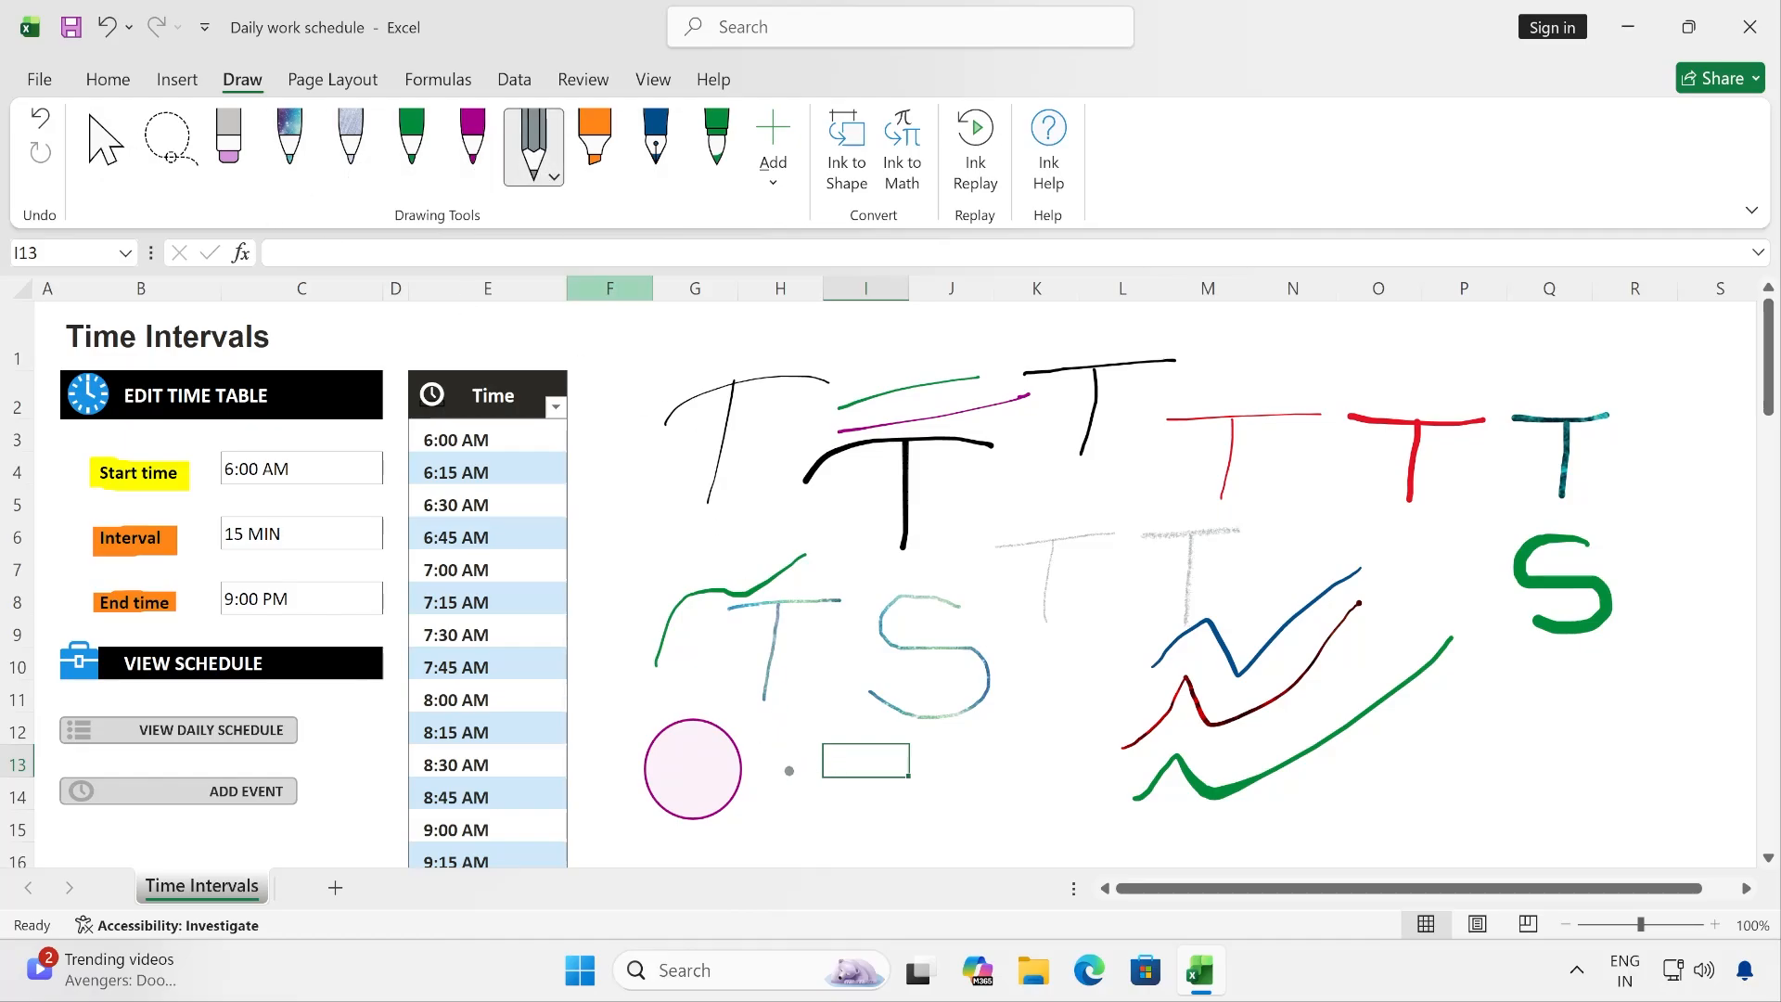
mouse_move(950, 761)
mouse_down()
mouse_move(1039, 759)
mouse_move(1040, 821)
mouse_move(950, 836)
mouse_move(946, 773)
mouse_up()
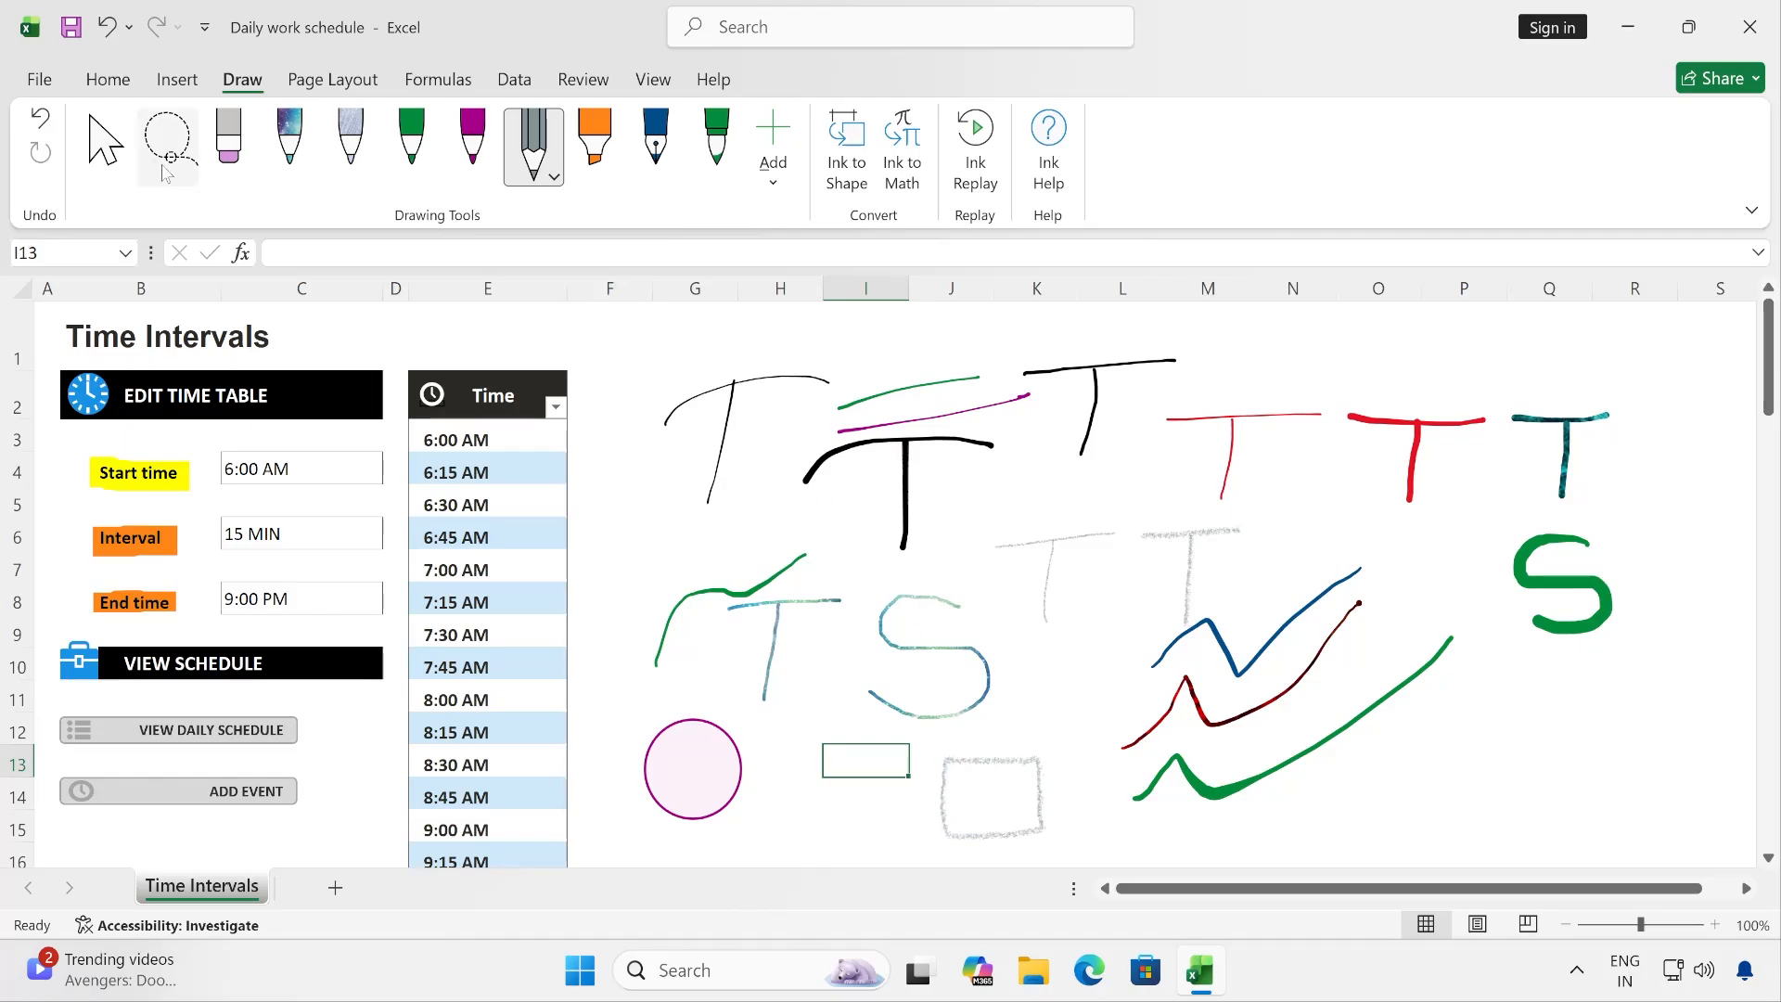
click(120, 151)
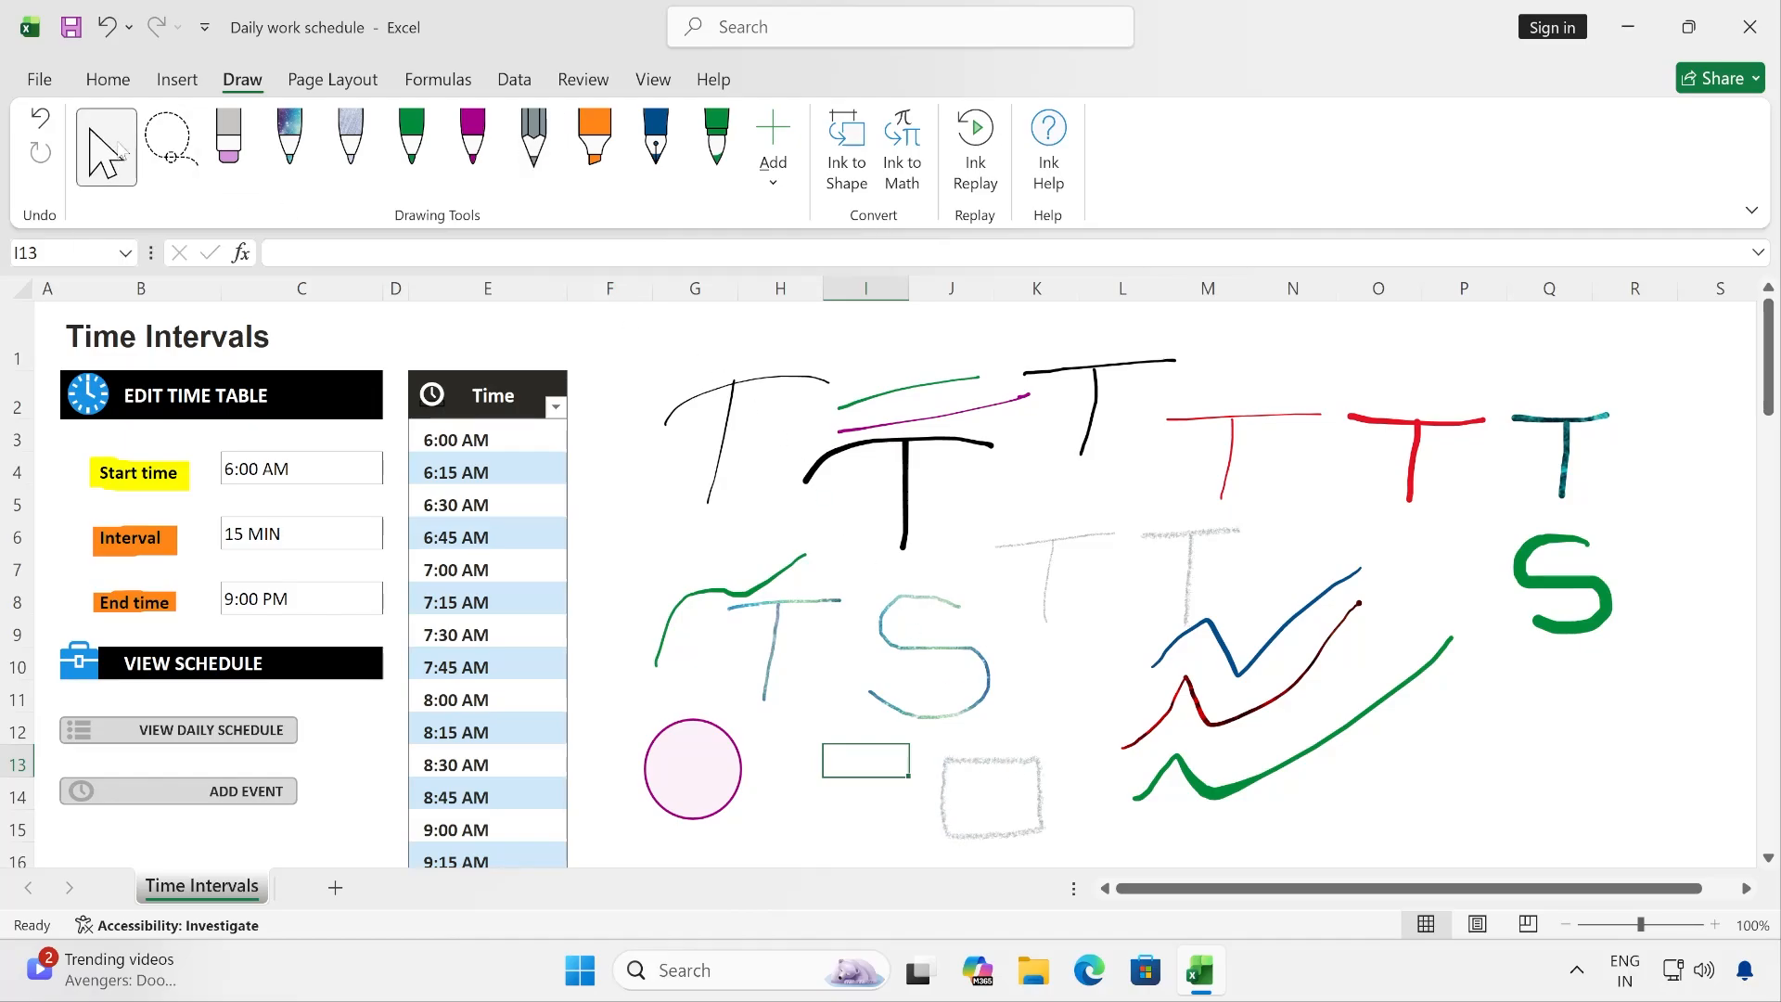
click(957, 763)
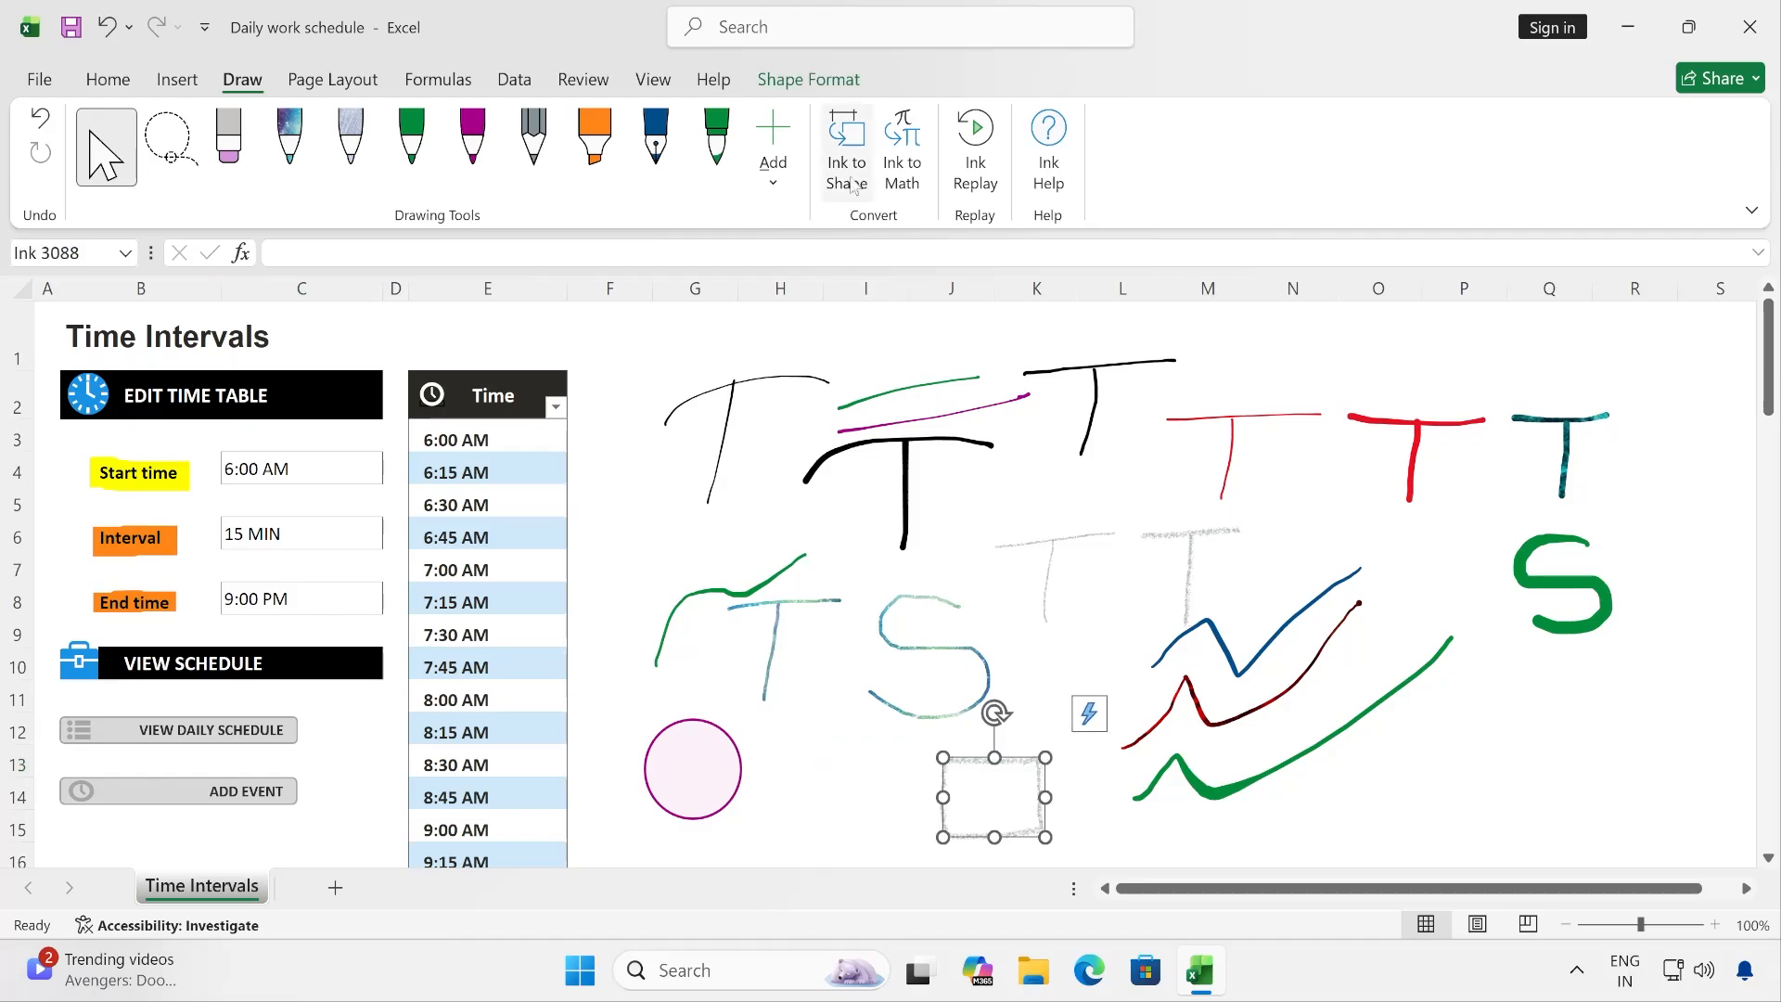
click(849, 149)
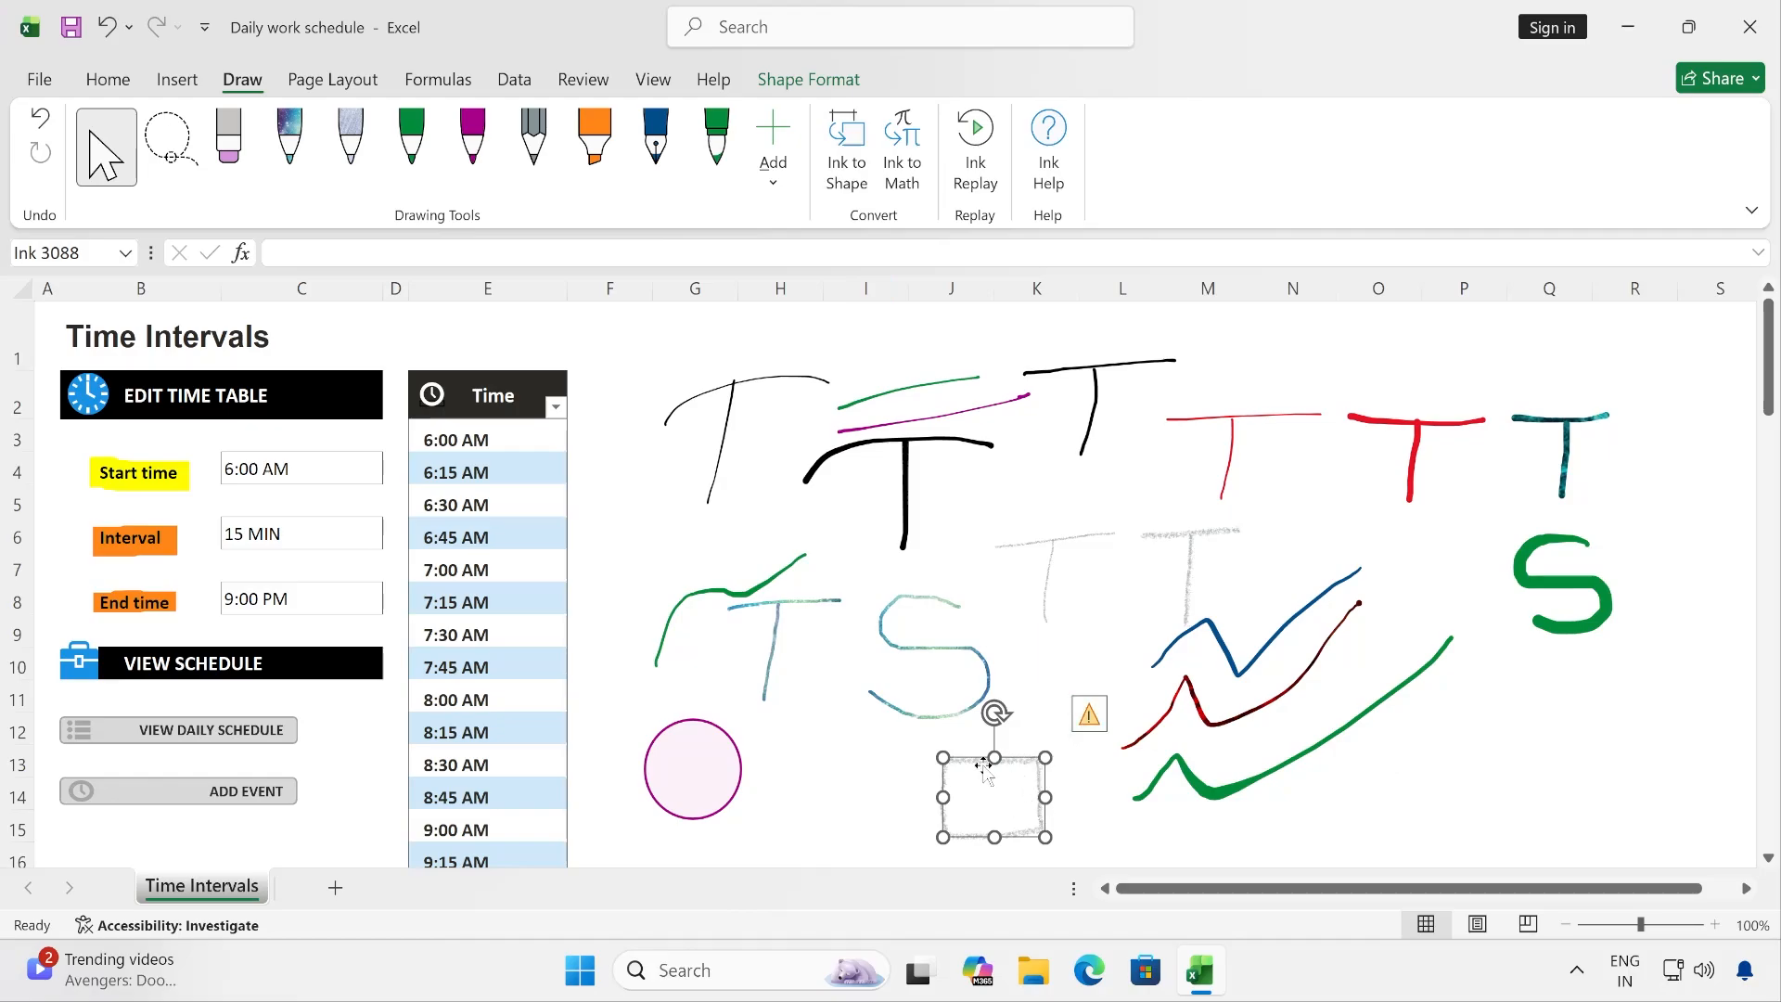
- Draw a small purple pen rectangle over columns F–G, rows 6–7, and convert it to a clean shape
click(472, 141)
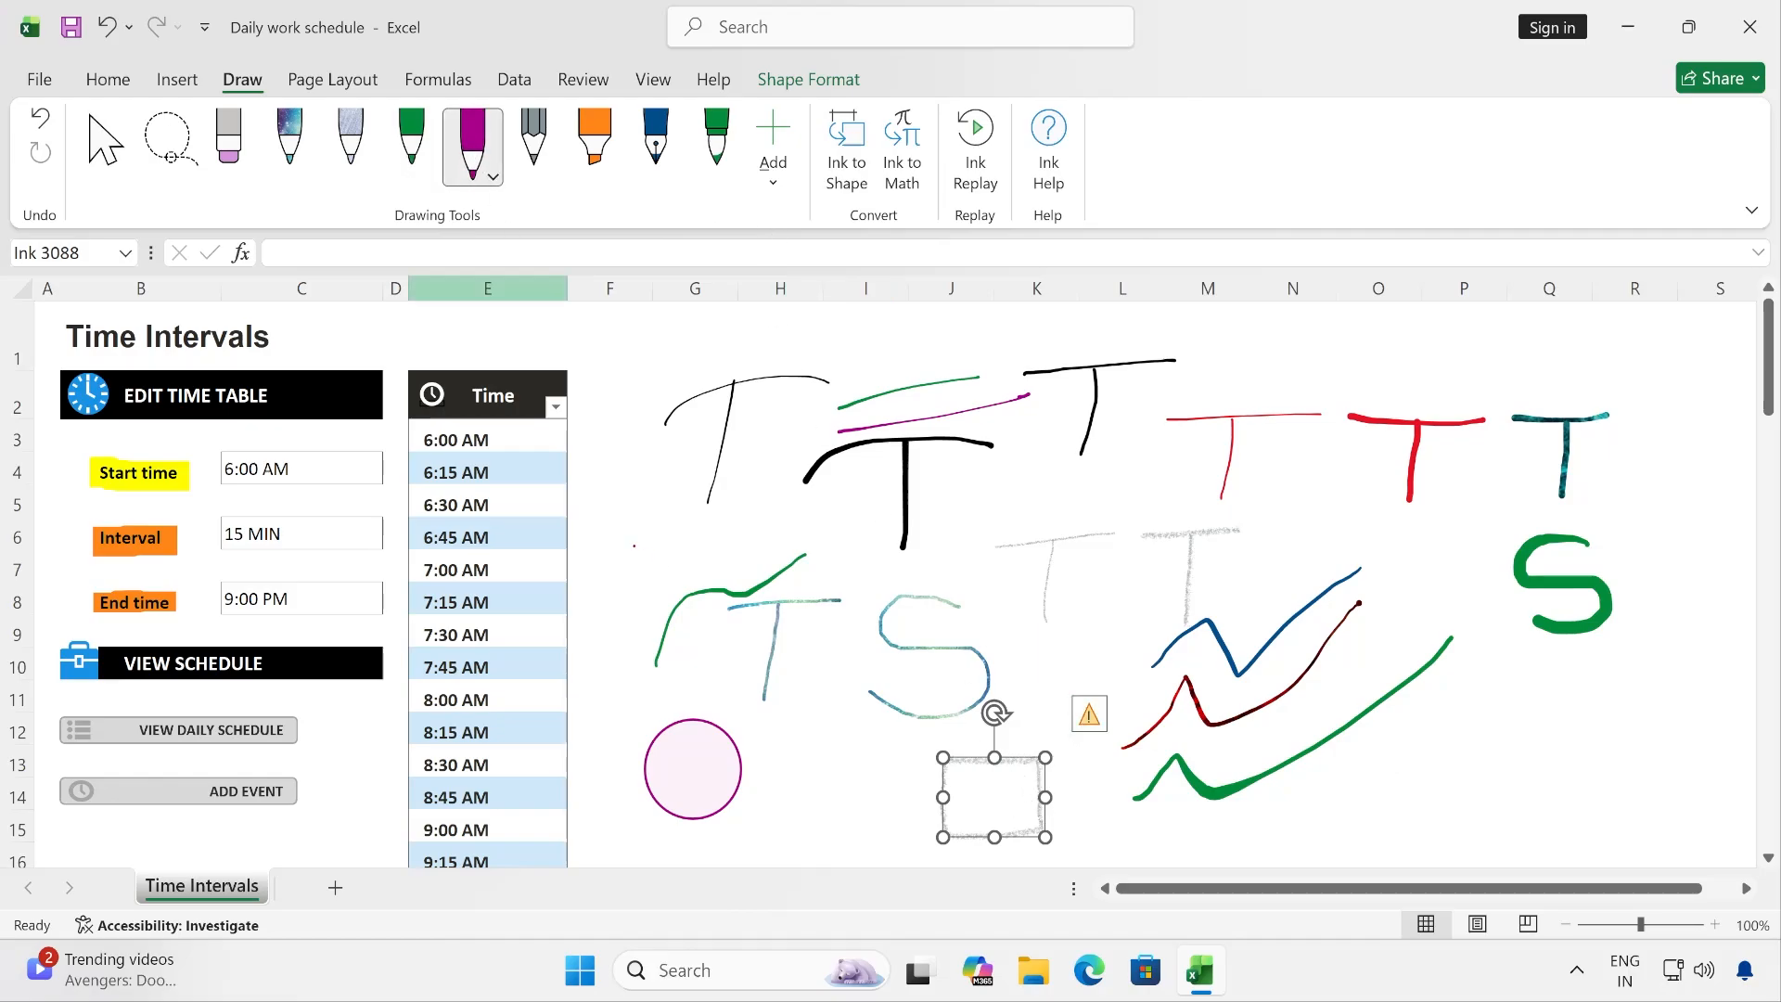
drag(596, 530, 607, 530)
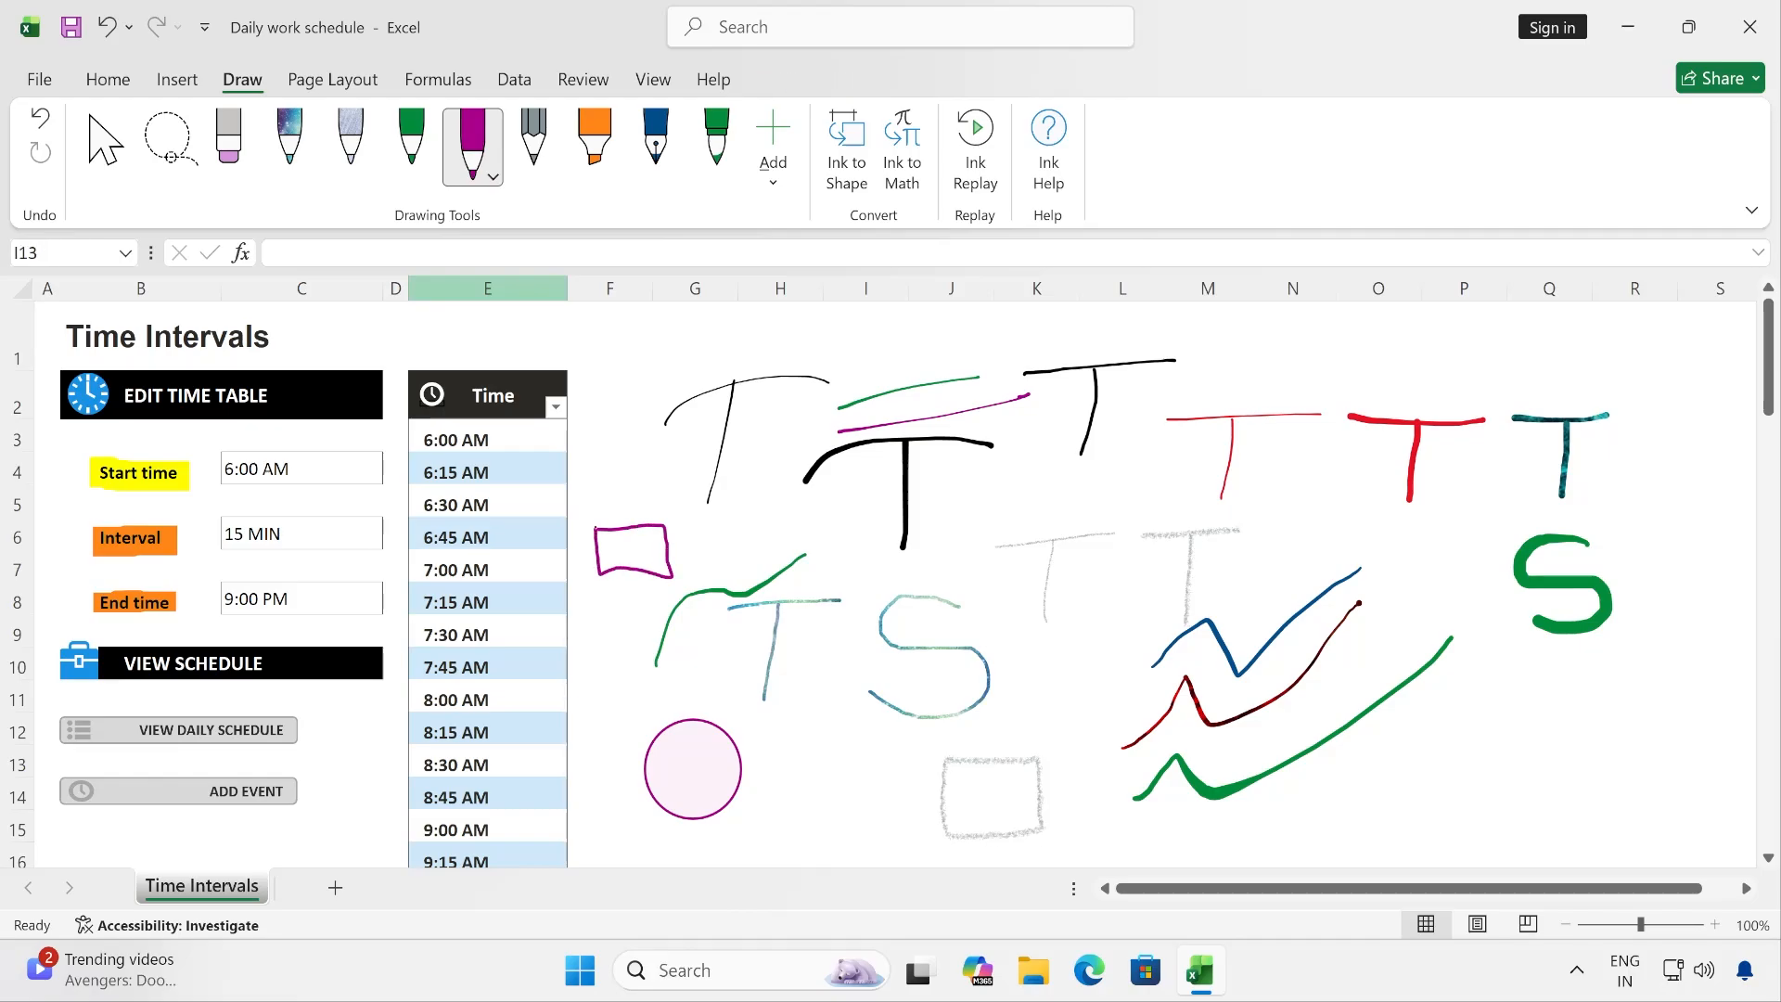
click(105, 144)
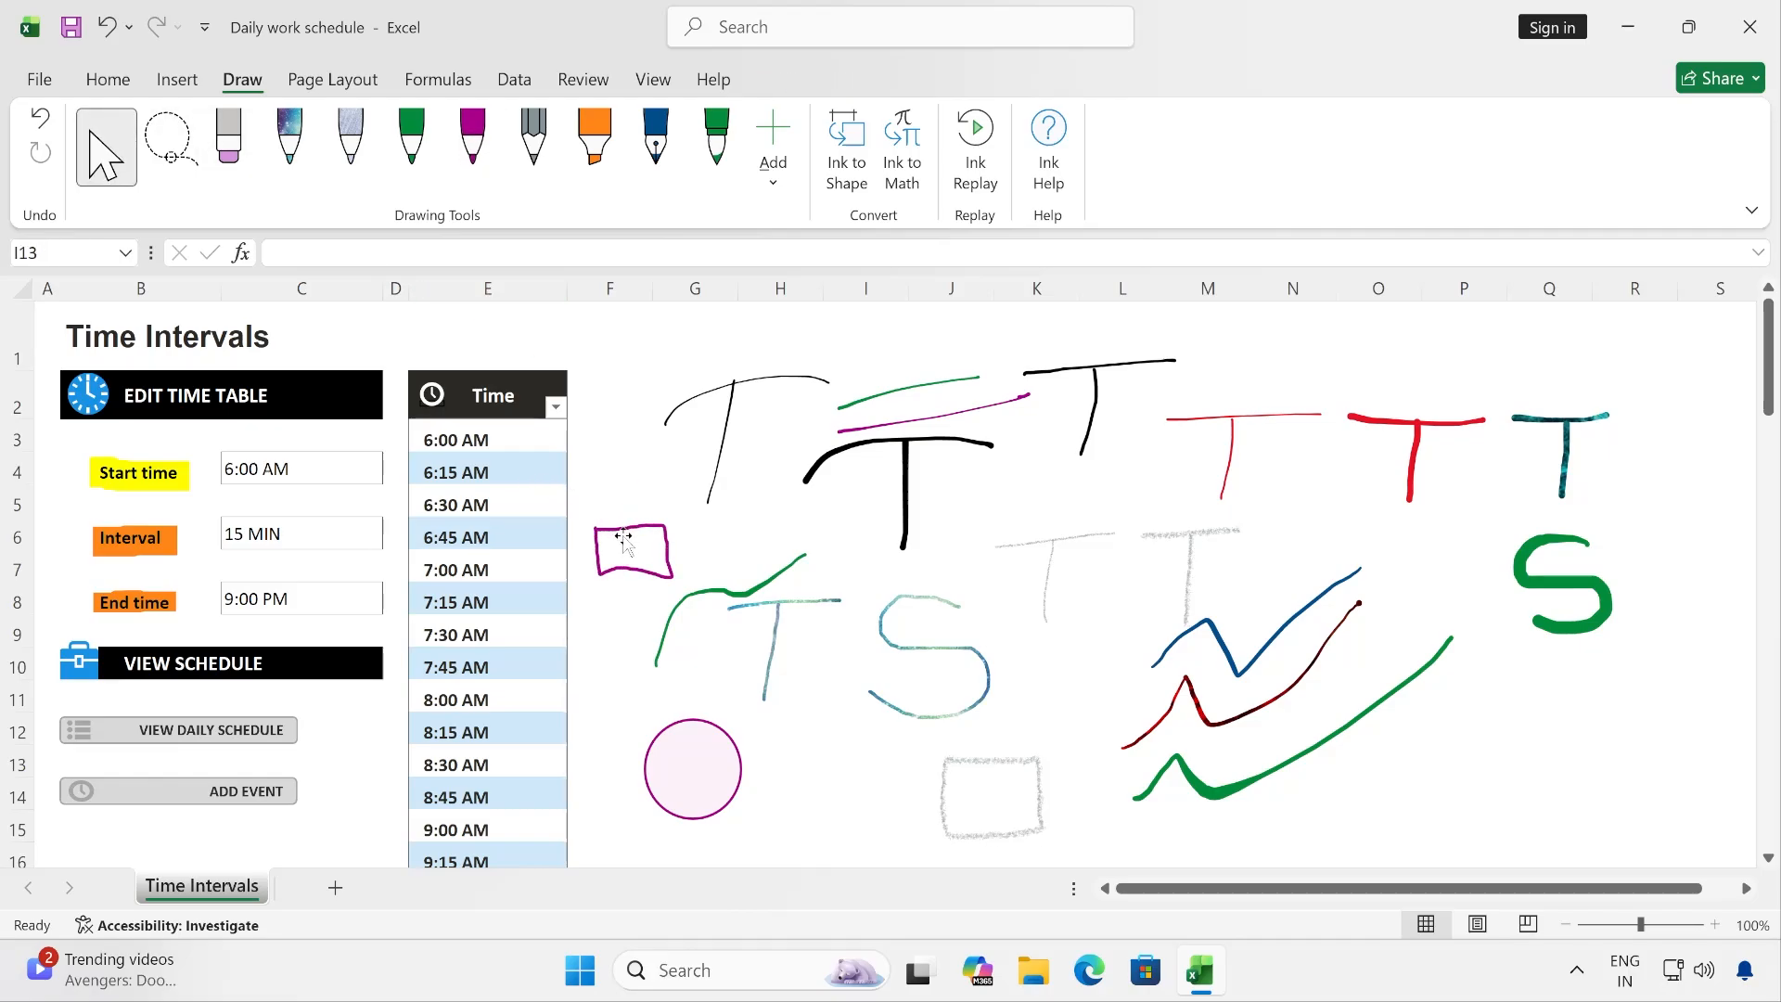
click(616, 531)
click(844, 147)
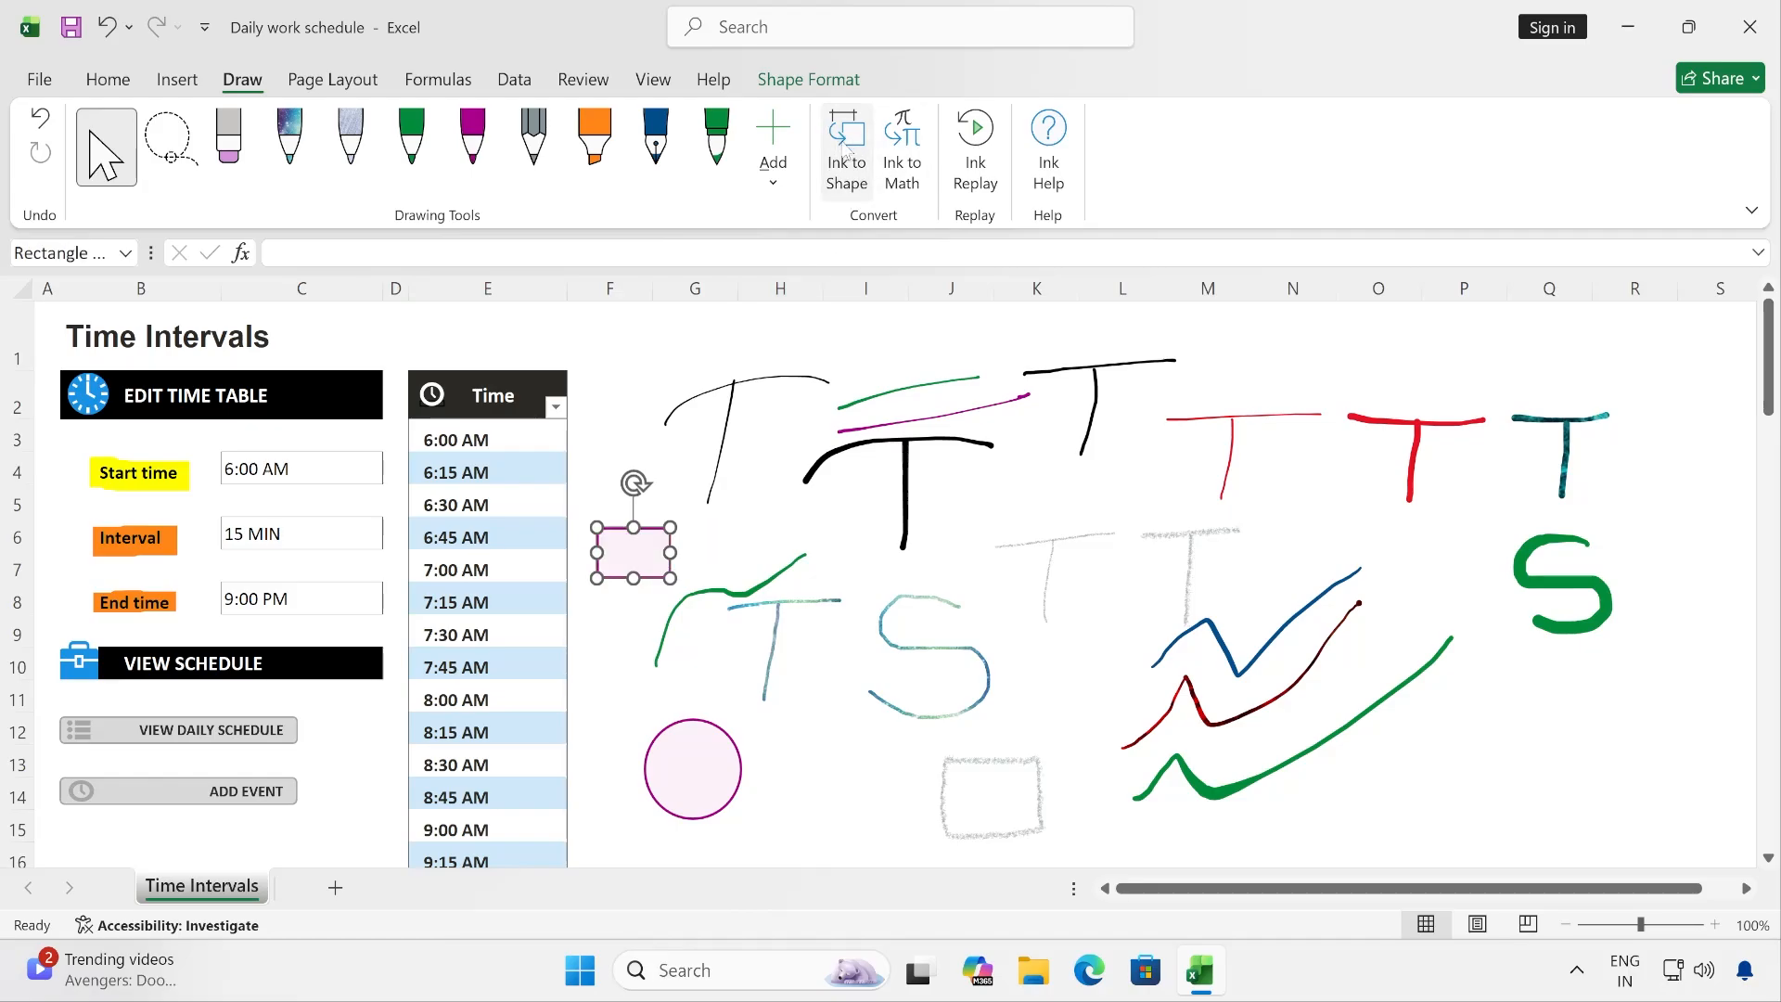
click(707, 528)
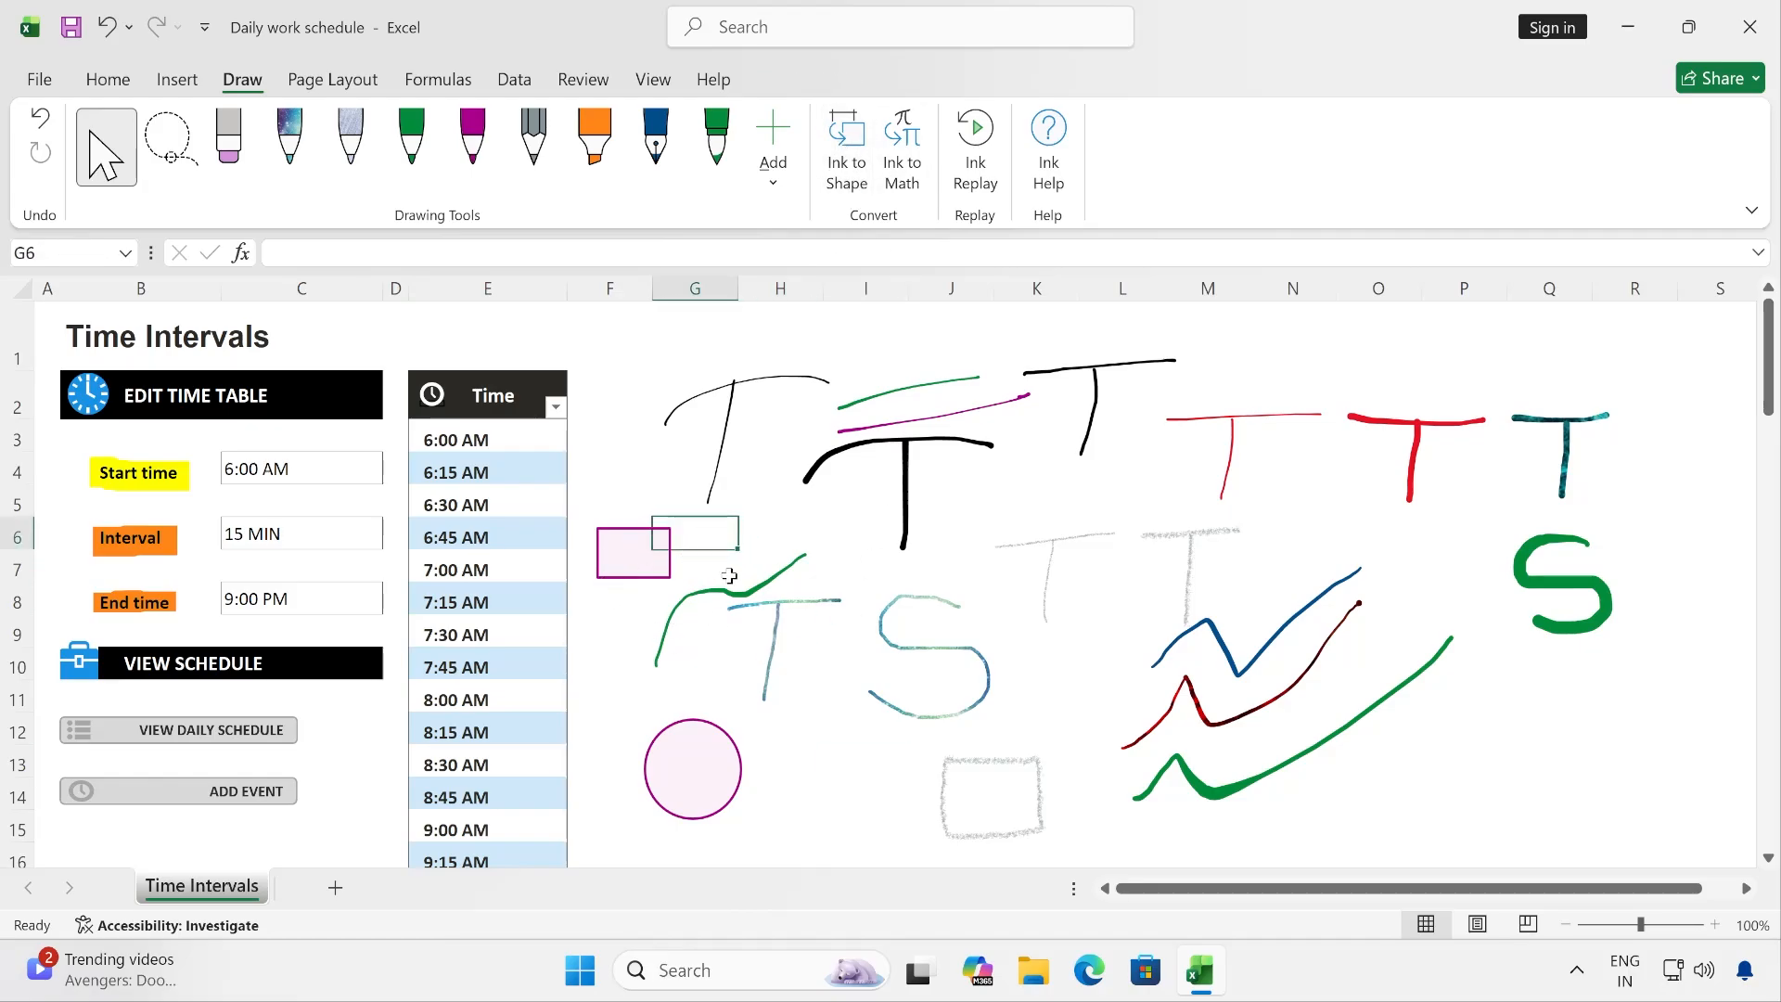
key(Right)
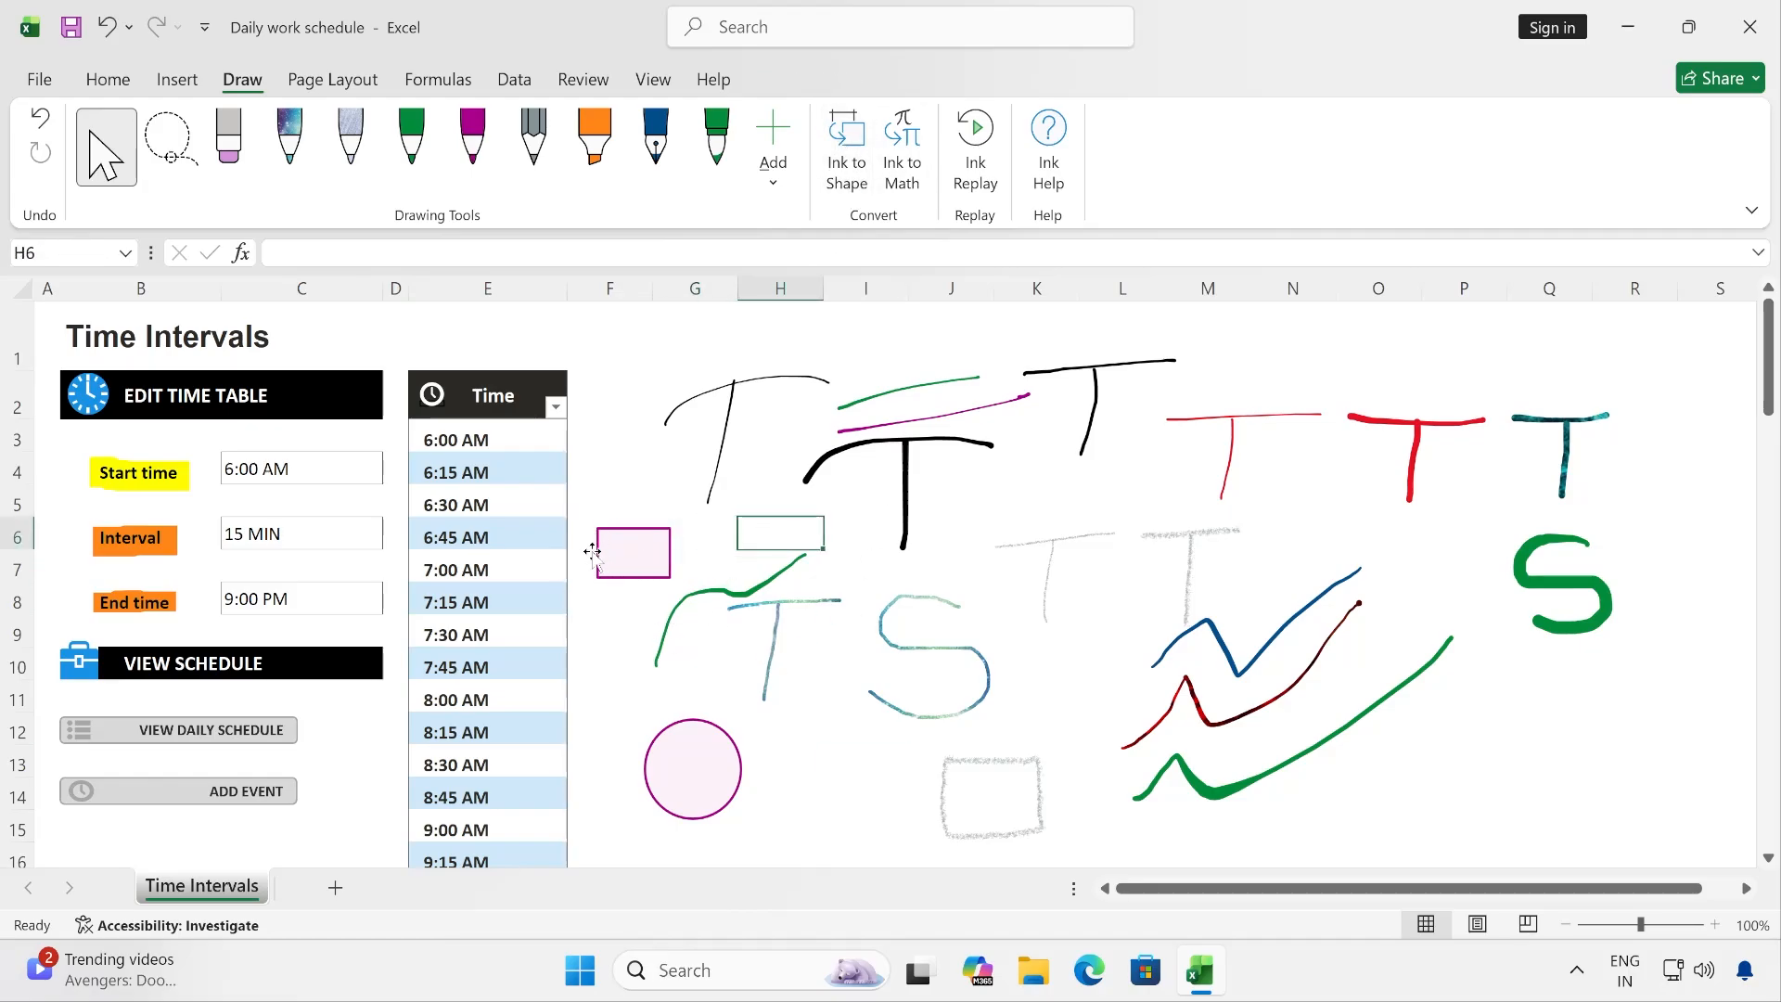
- Handwrite the equation 1 + 1 = x with Ink to Math and insert it into the sheet
click(918, 186)
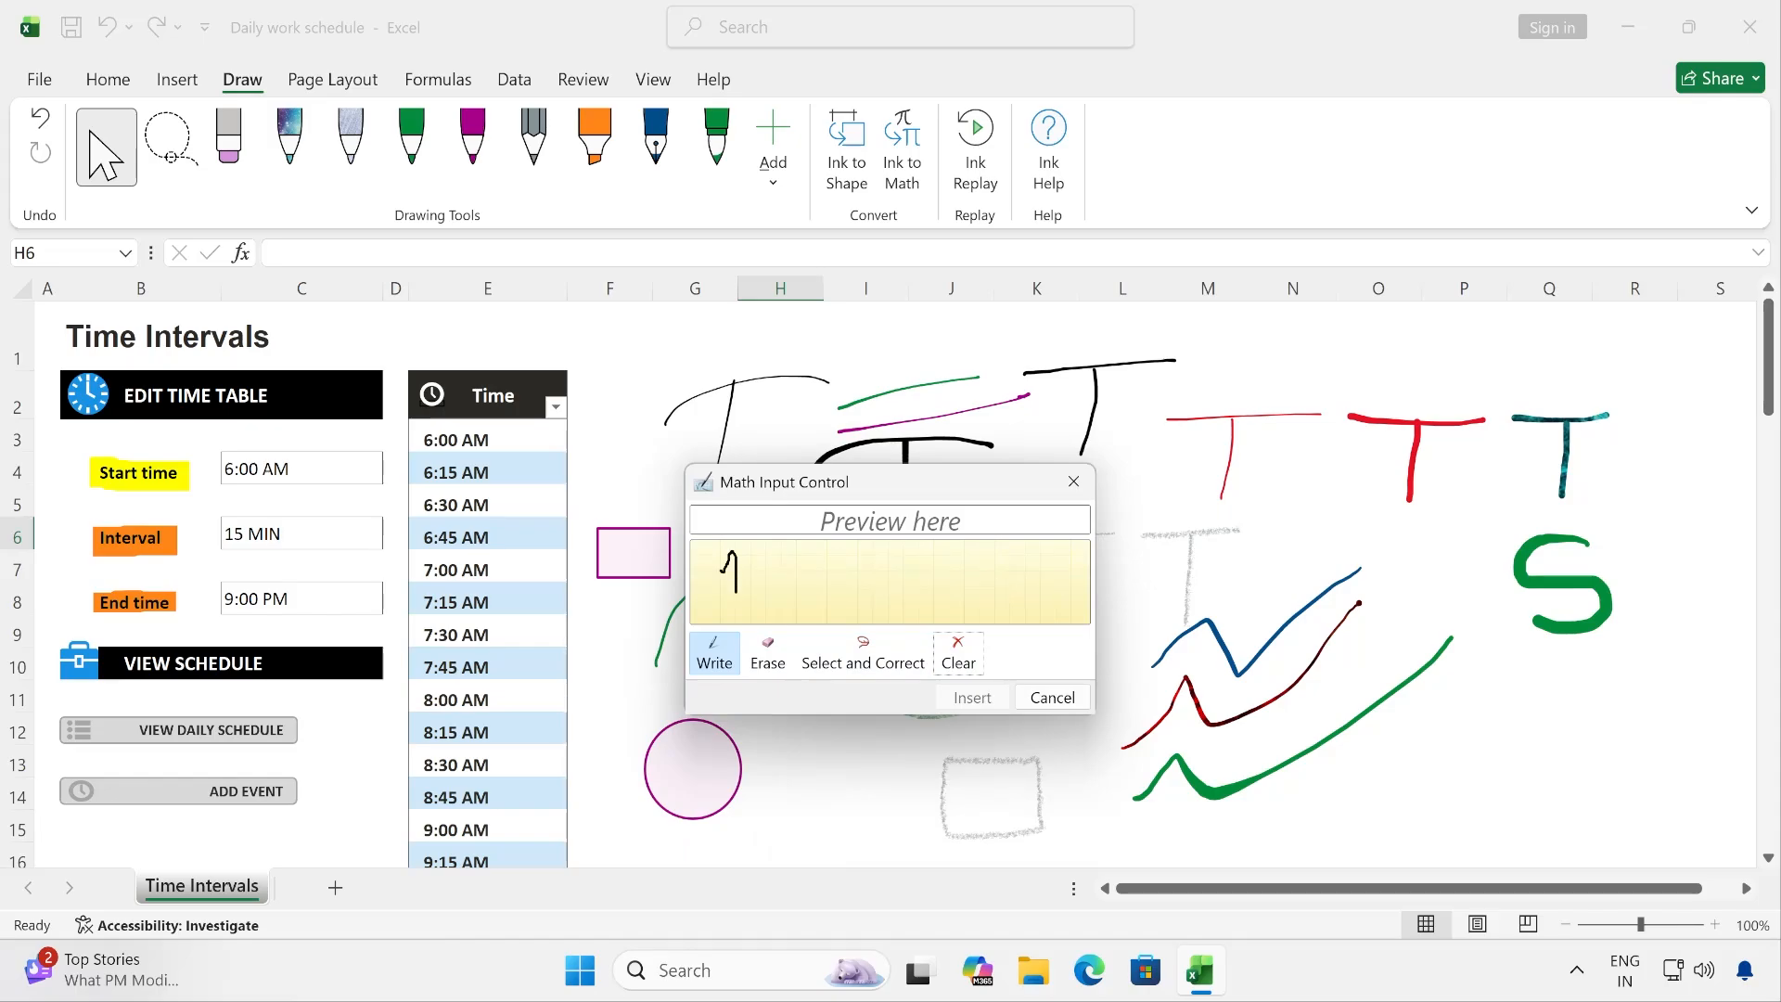
mouse_move(721, 618)
mouse_down()
mouse_move(818, 588)
mouse_move(794, 614)
mouse_move(888, 627)
mouse_up()
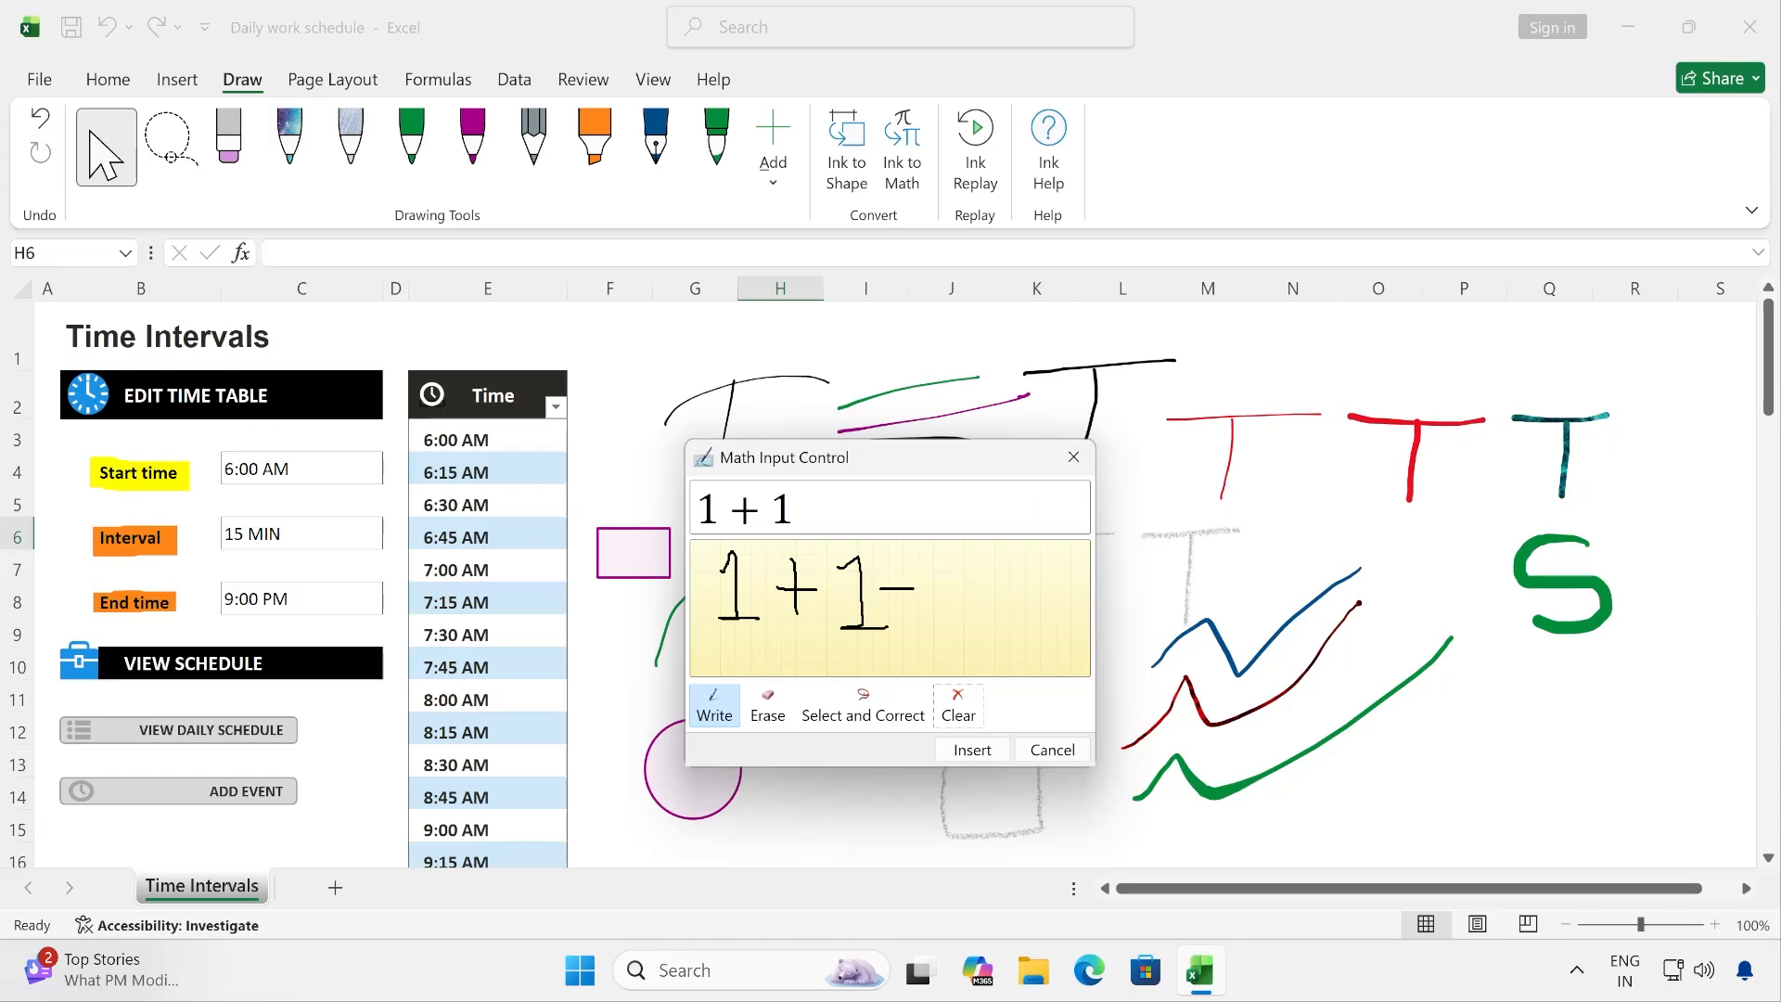
drag(960, 576, 1027, 629)
drag(1030, 567, 951, 630)
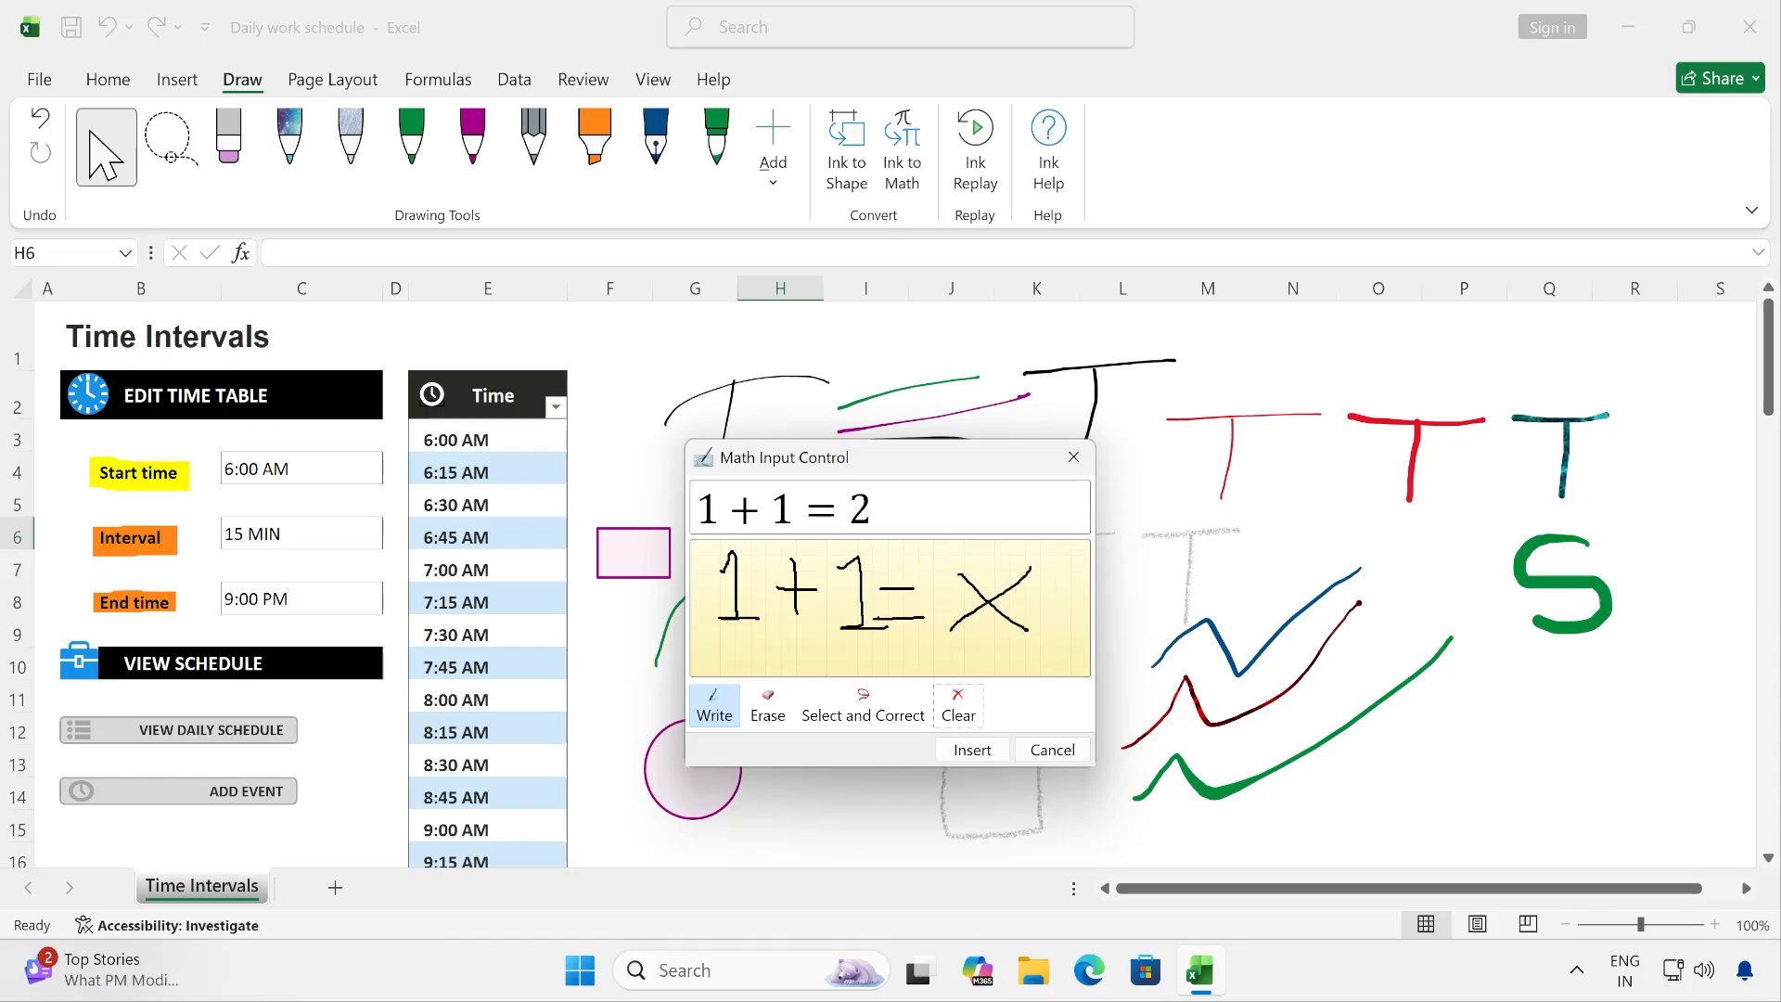
click(972, 750)
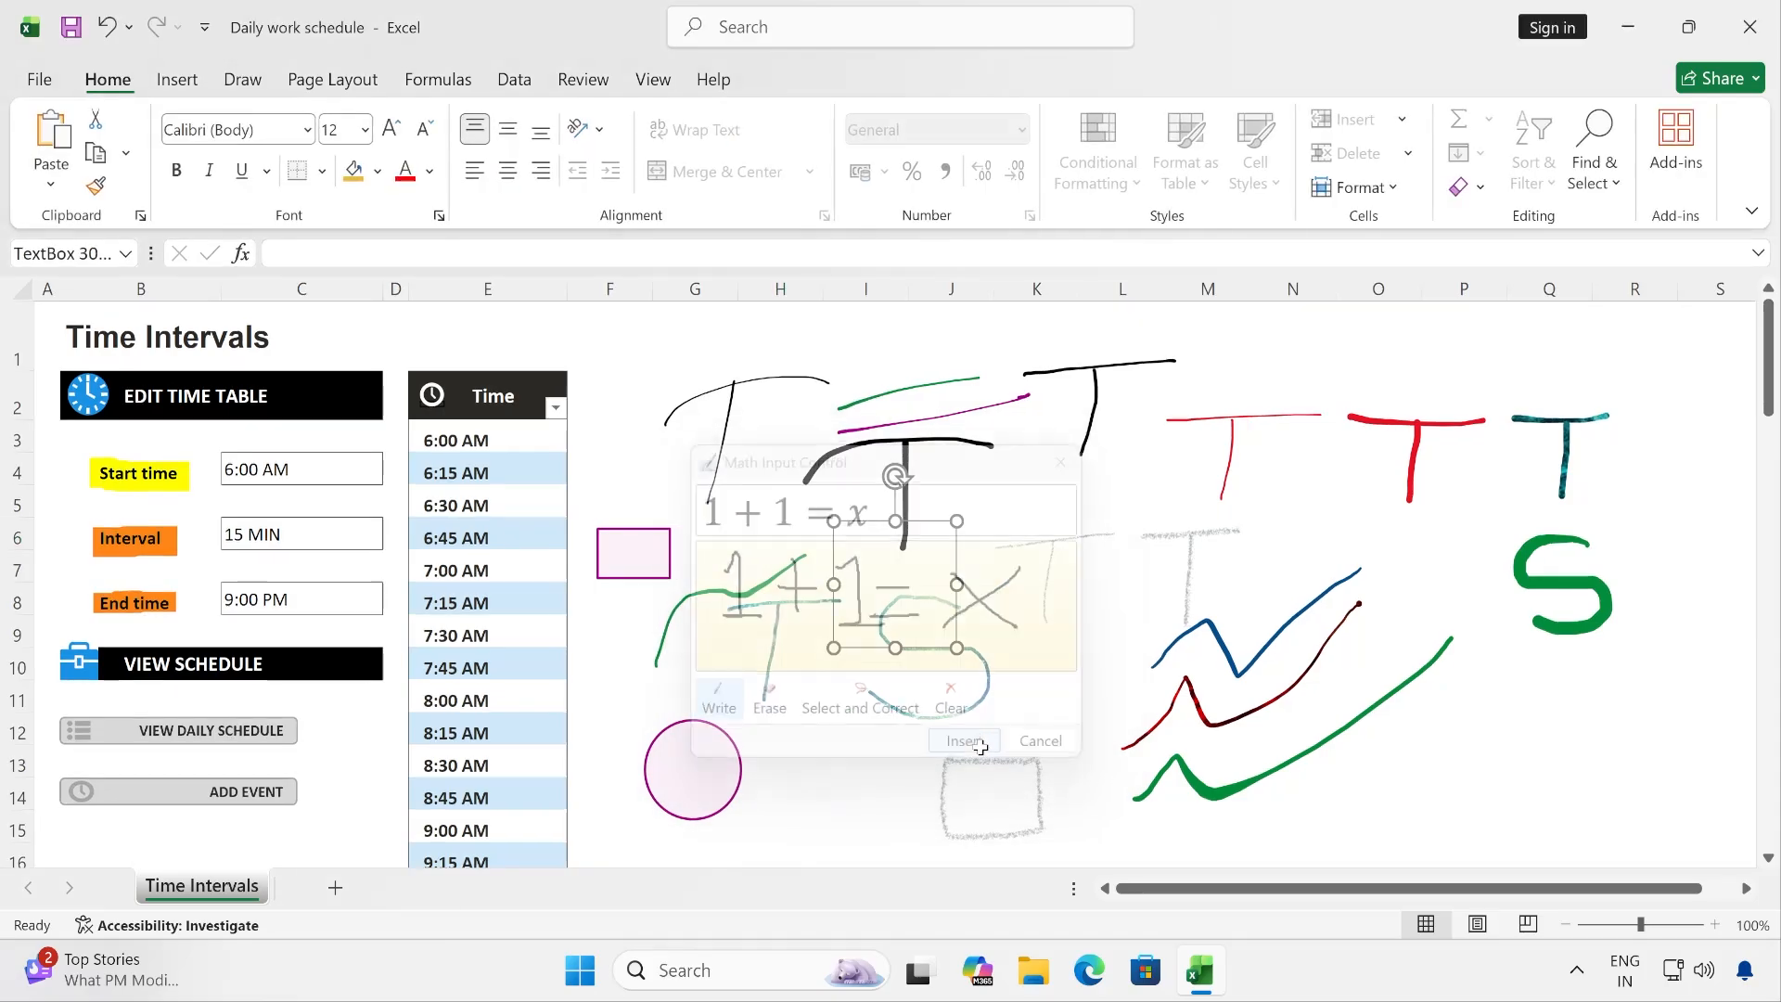
- Move the thick black T over to columns J–L and shift the equation slightly up and left, at columns I–J
drag(909, 519, 1044, 507)
click(878, 533)
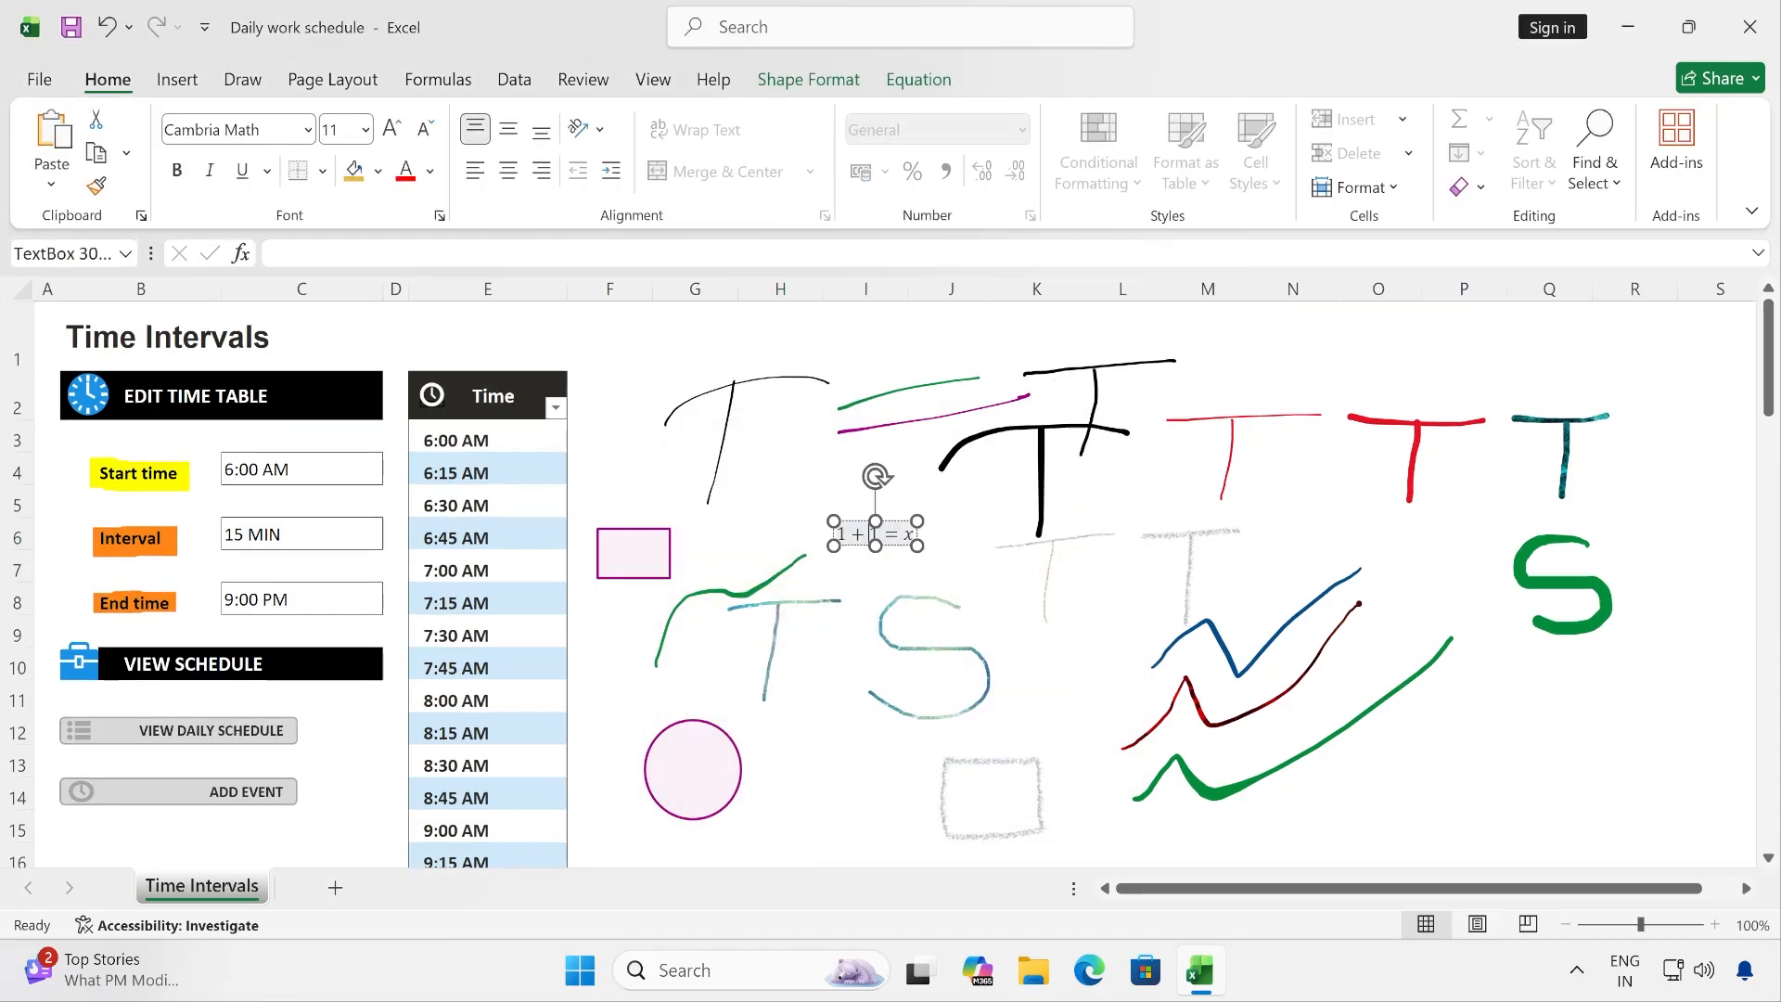
drag(858, 526, 846, 506)
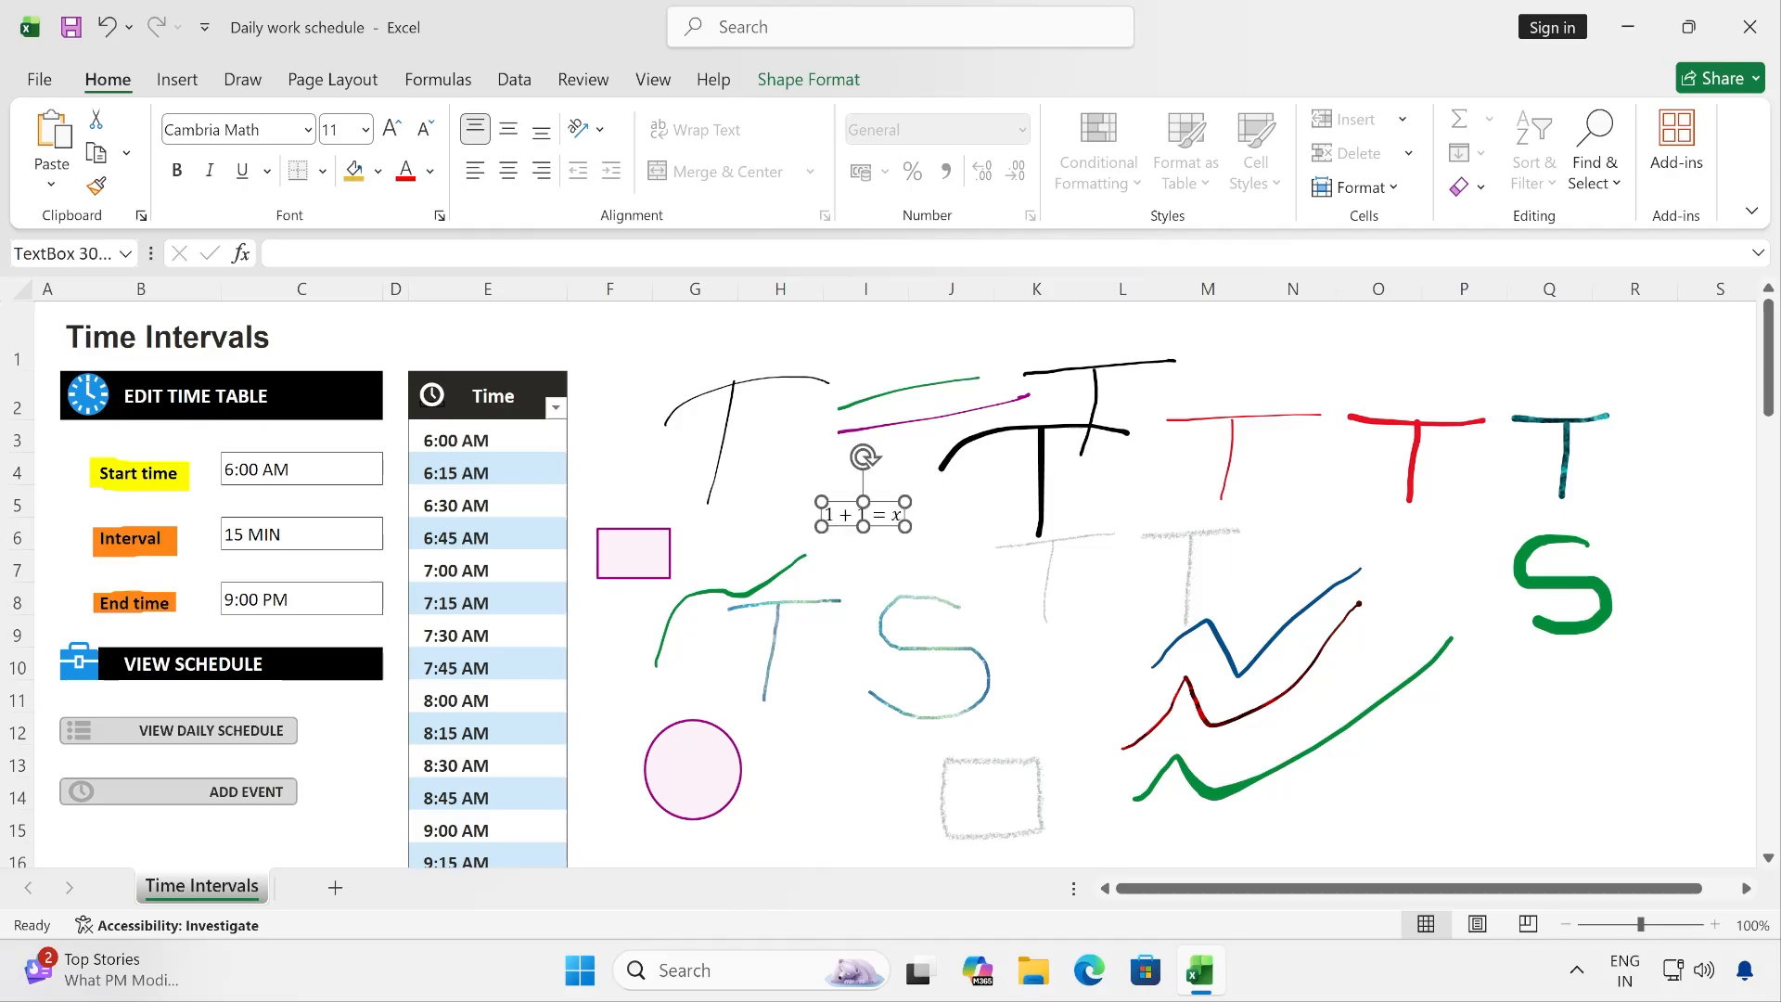
click(930, 548)
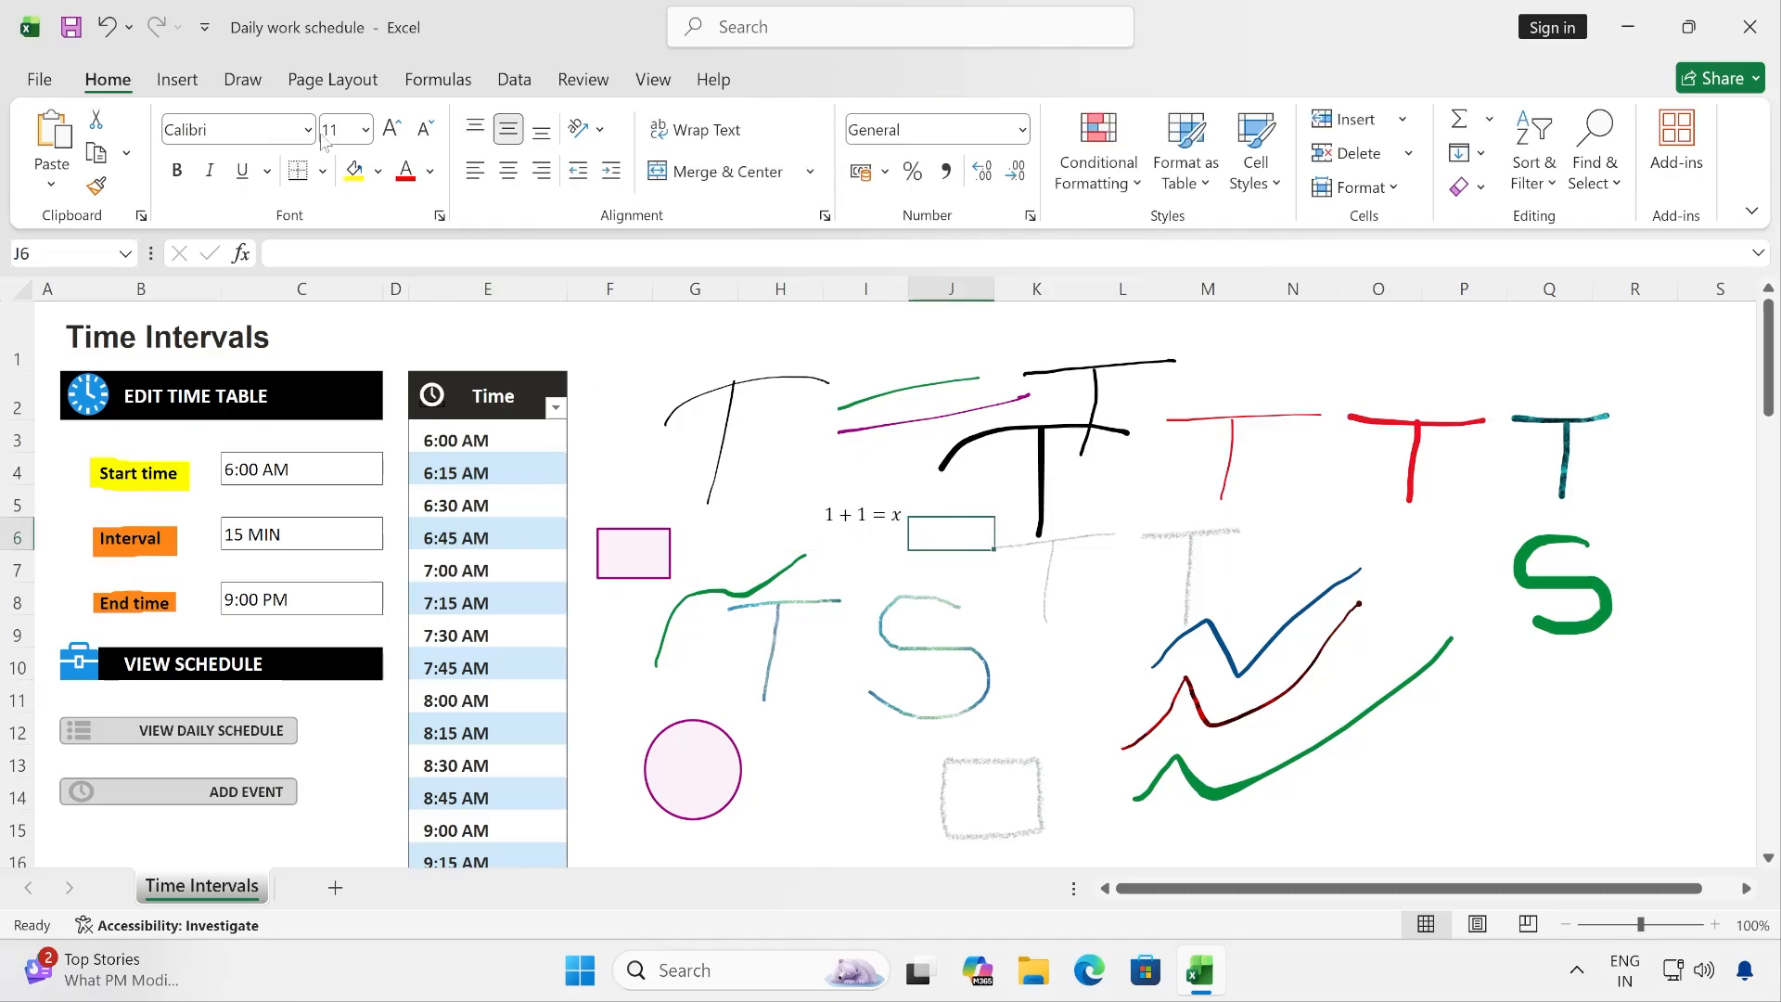
- Play the Ink Replay of the sheet's strokes and close it, and look at the Ink Help topics before closing them
click(245, 83)
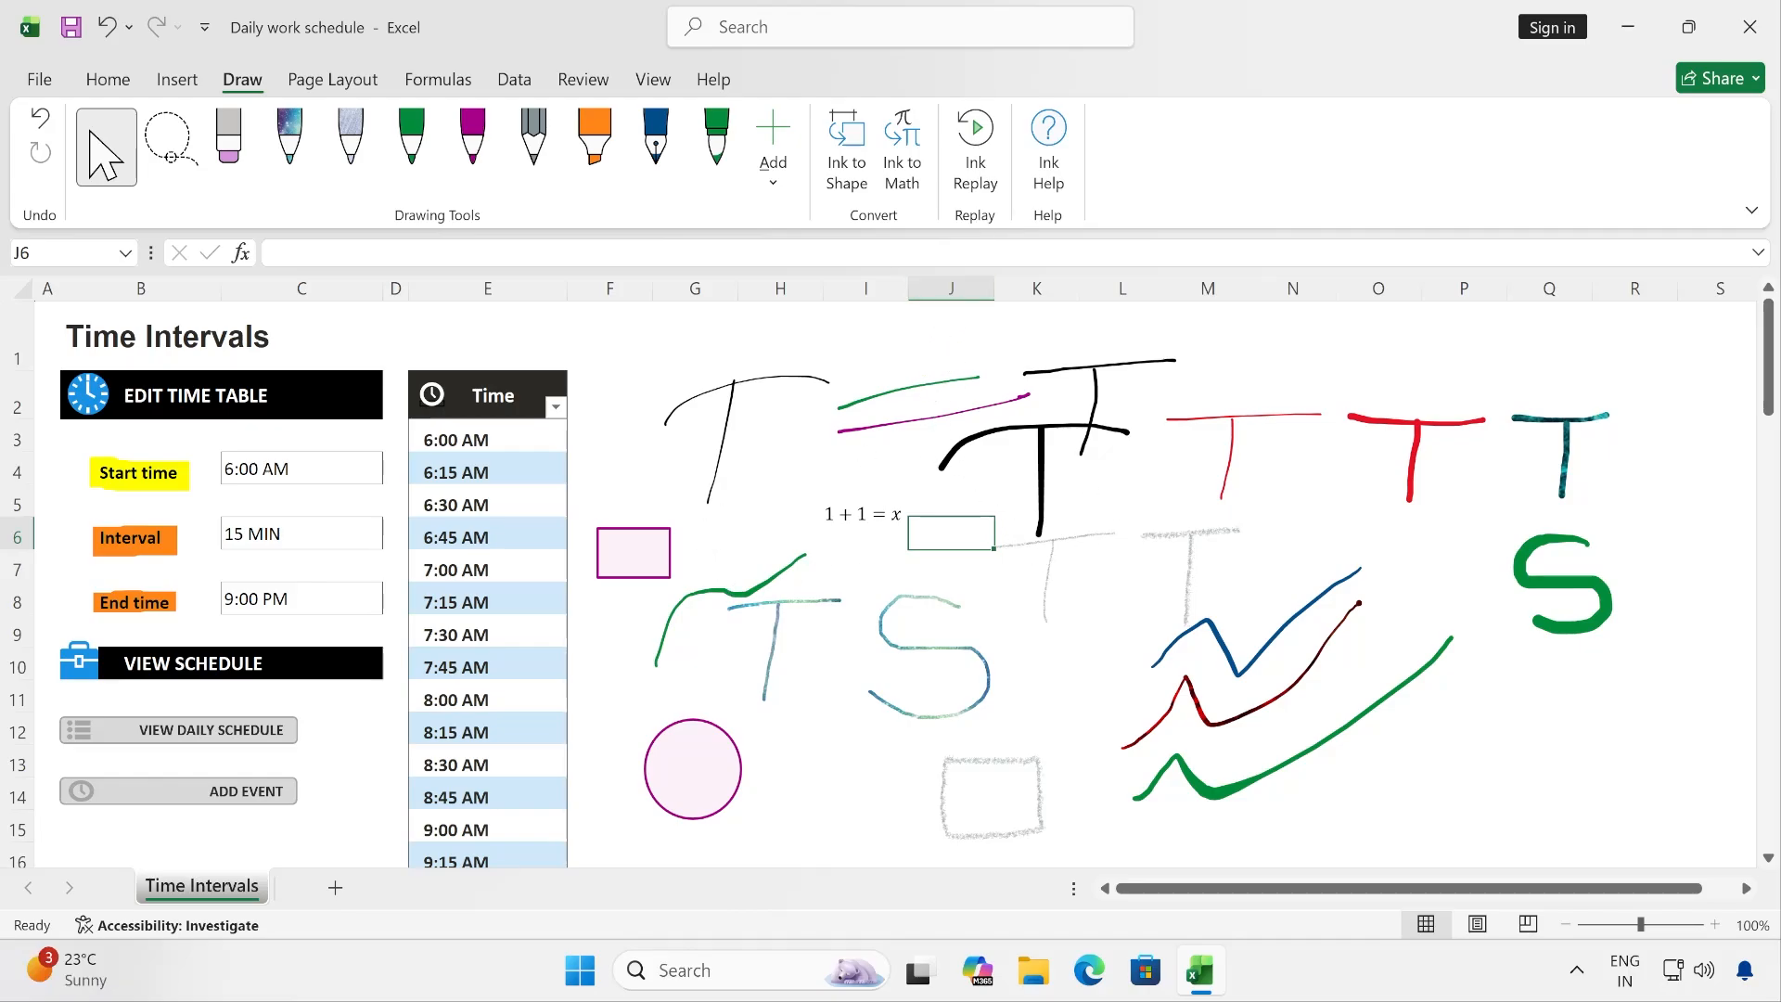
click(982, 140)
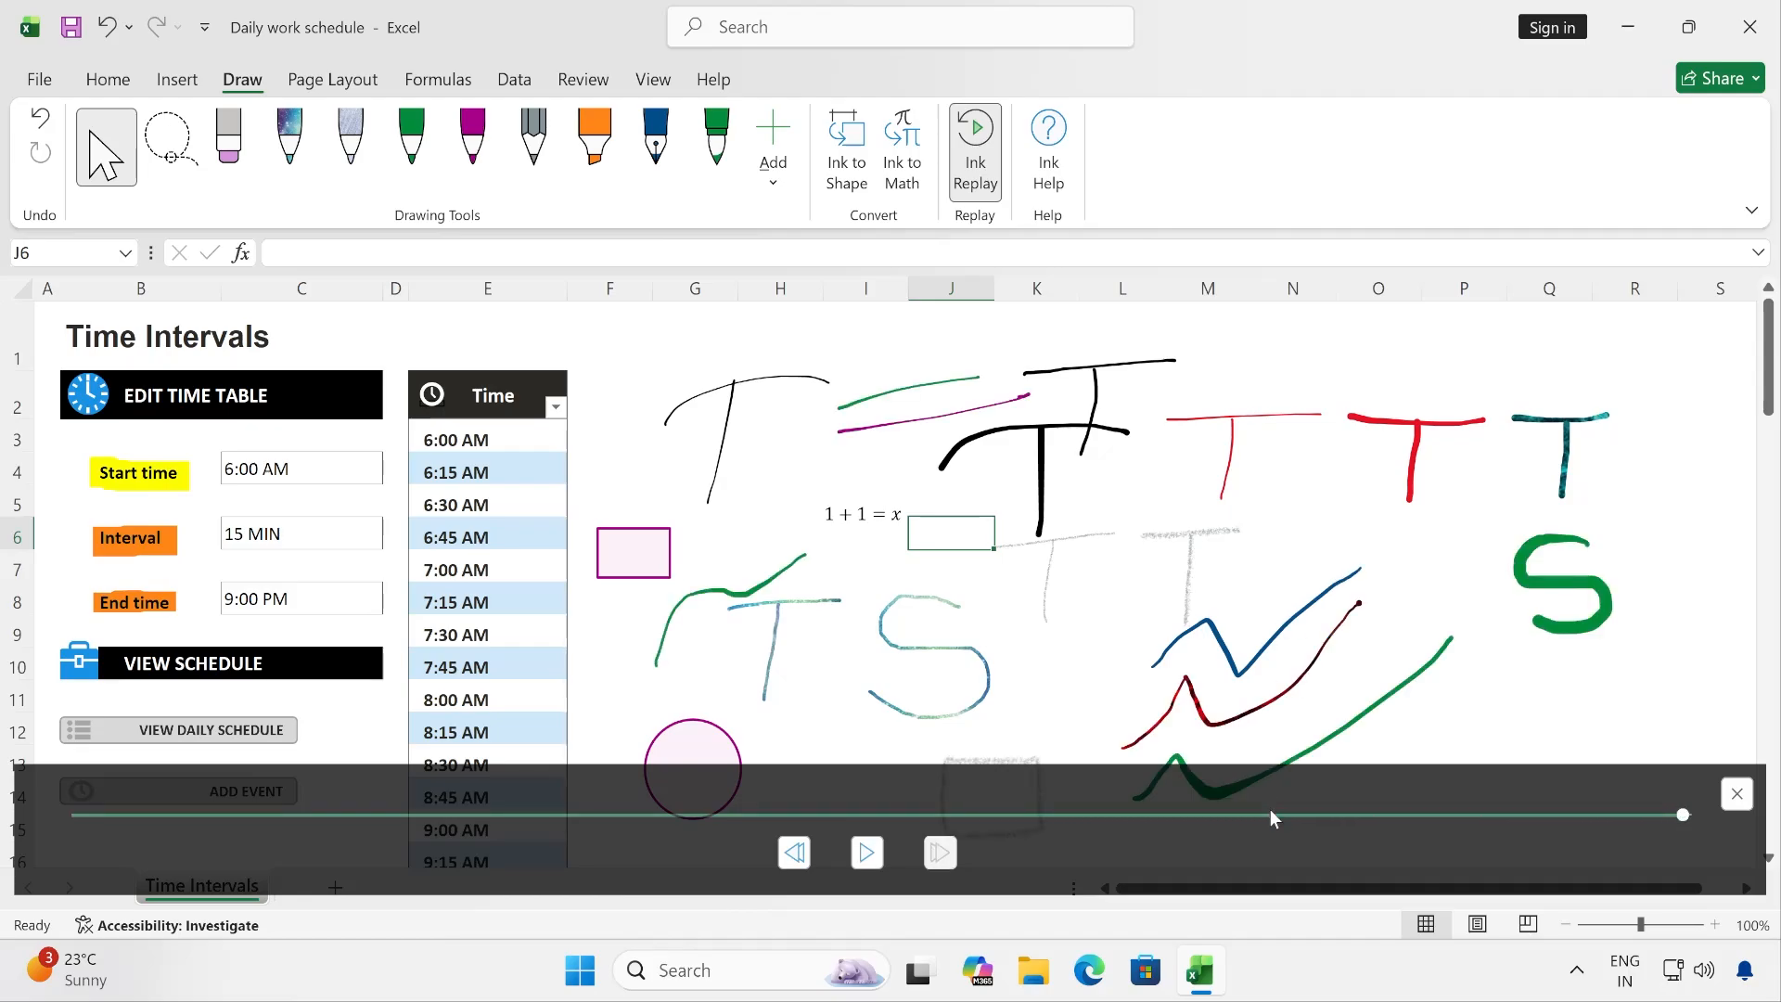
click(1731, 793)
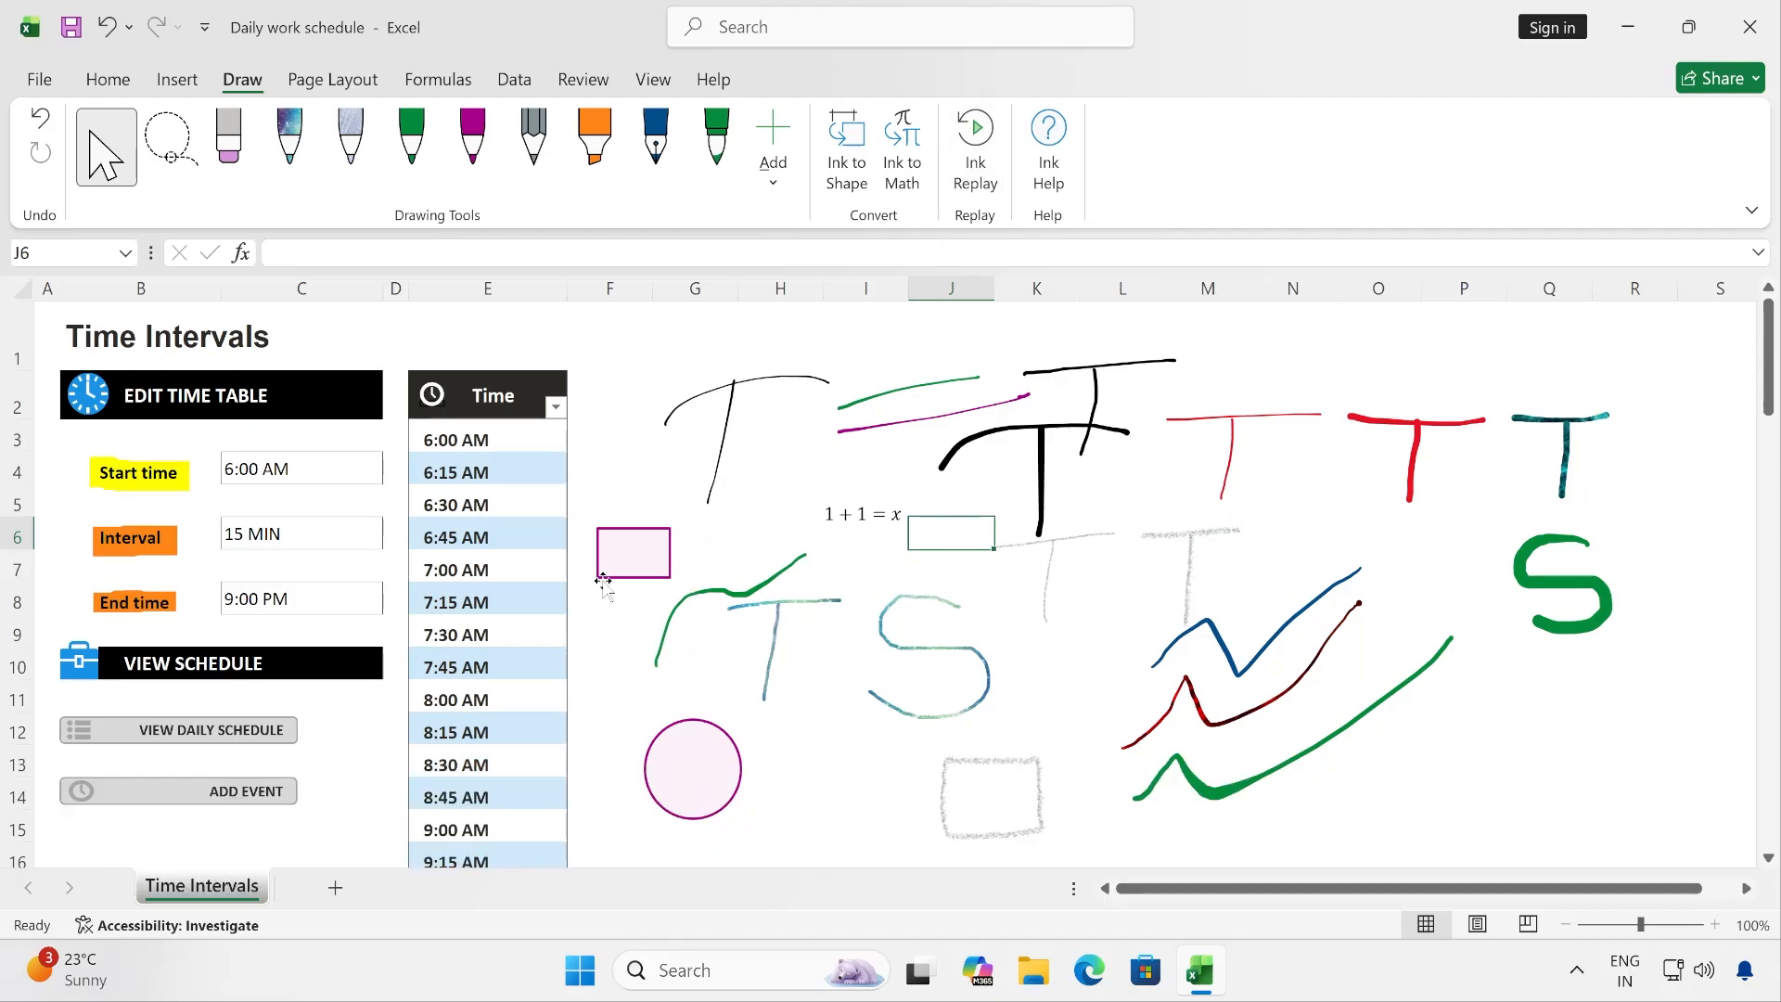
click(1048, 148)
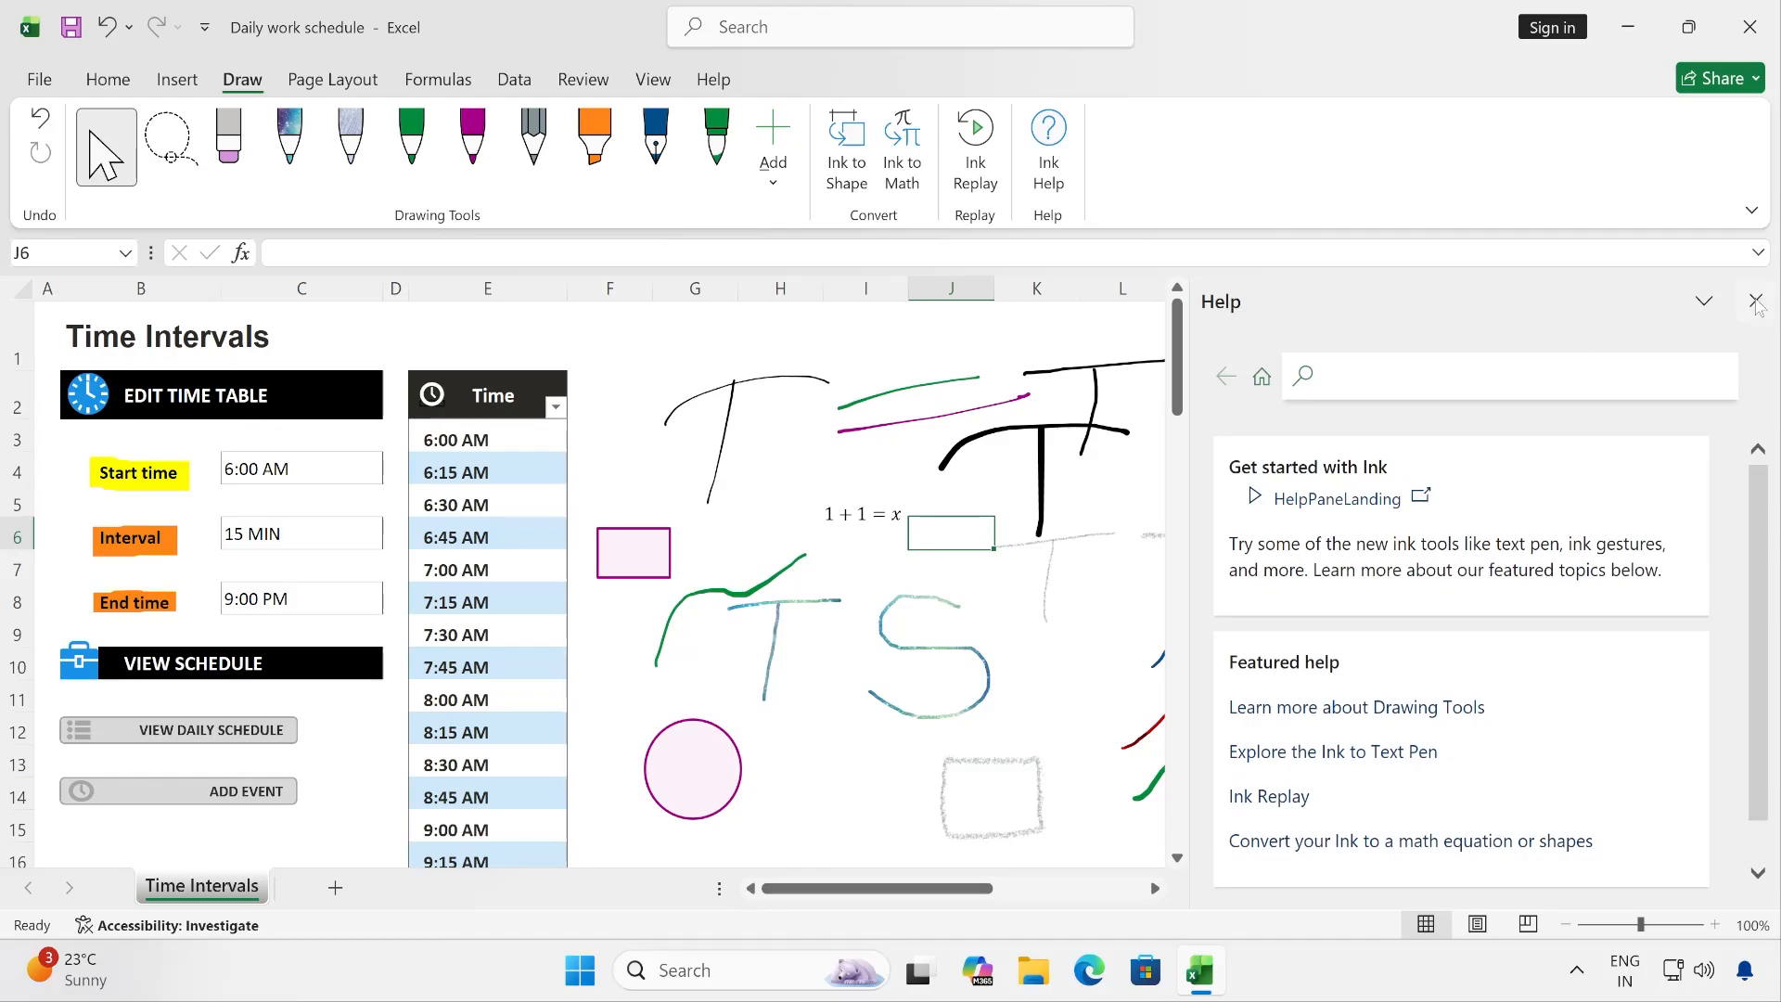
click(1756, 301)
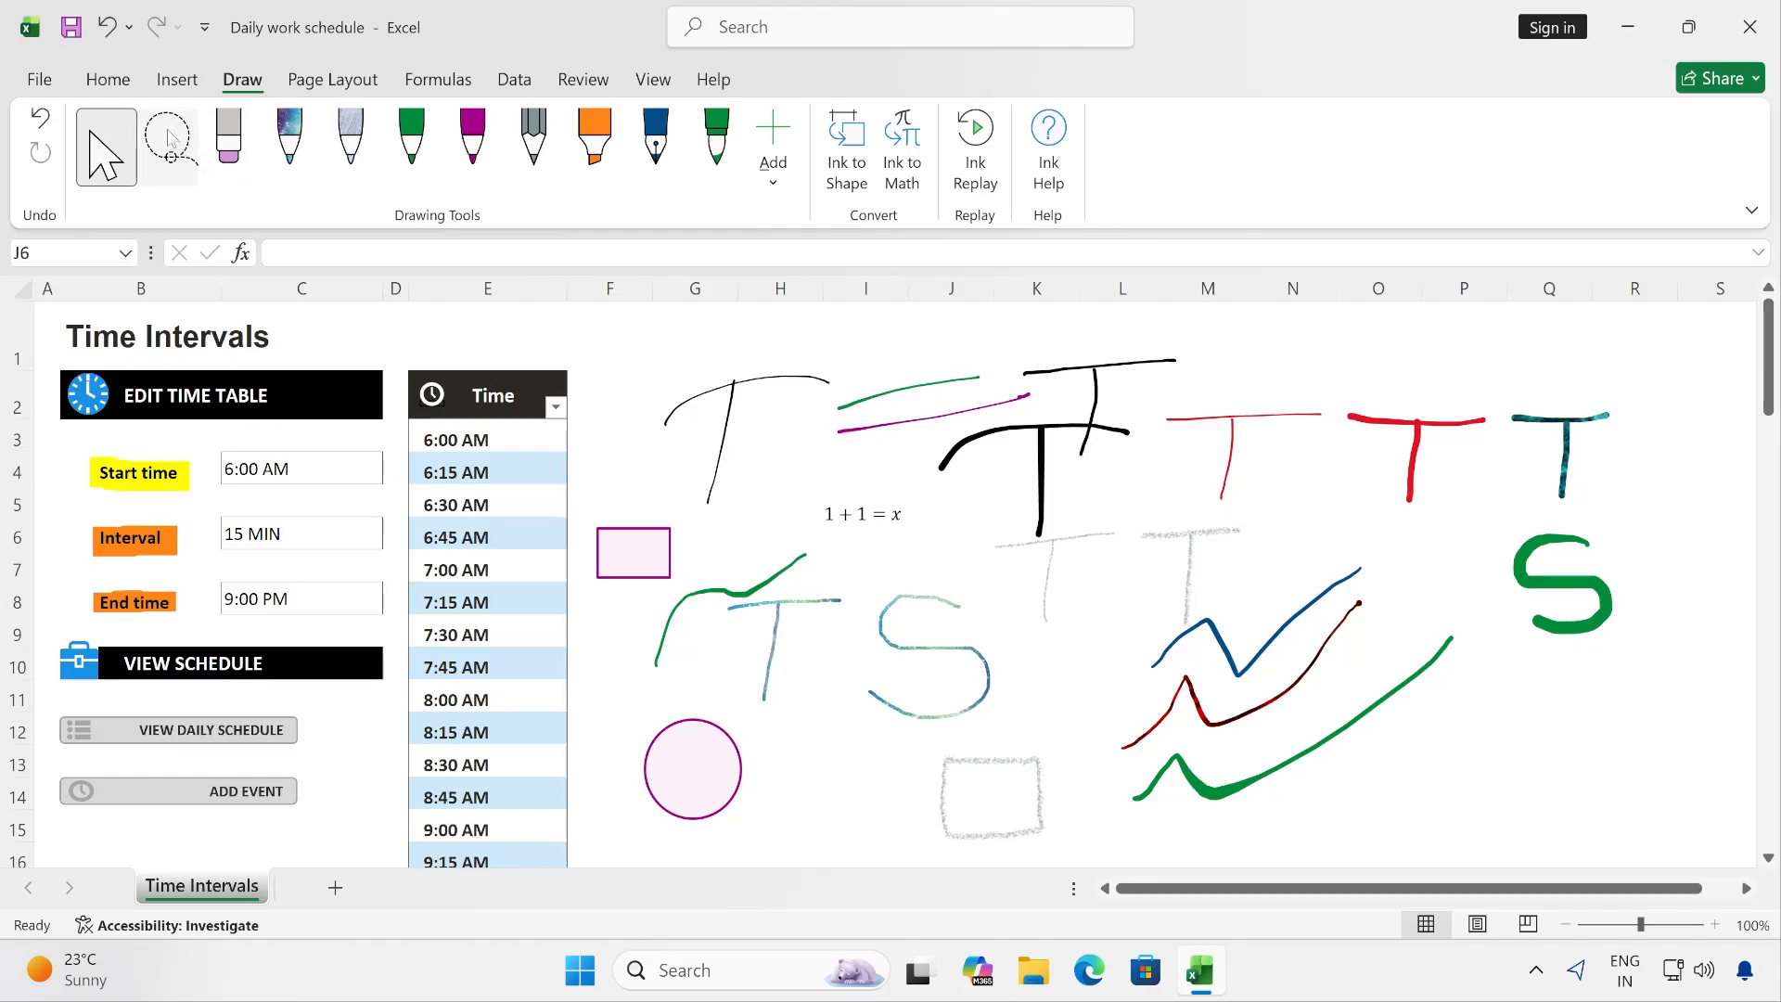
- Lasso-select all the ink drawings from column G to column Q and move them slightly down and left
click(175, 154)
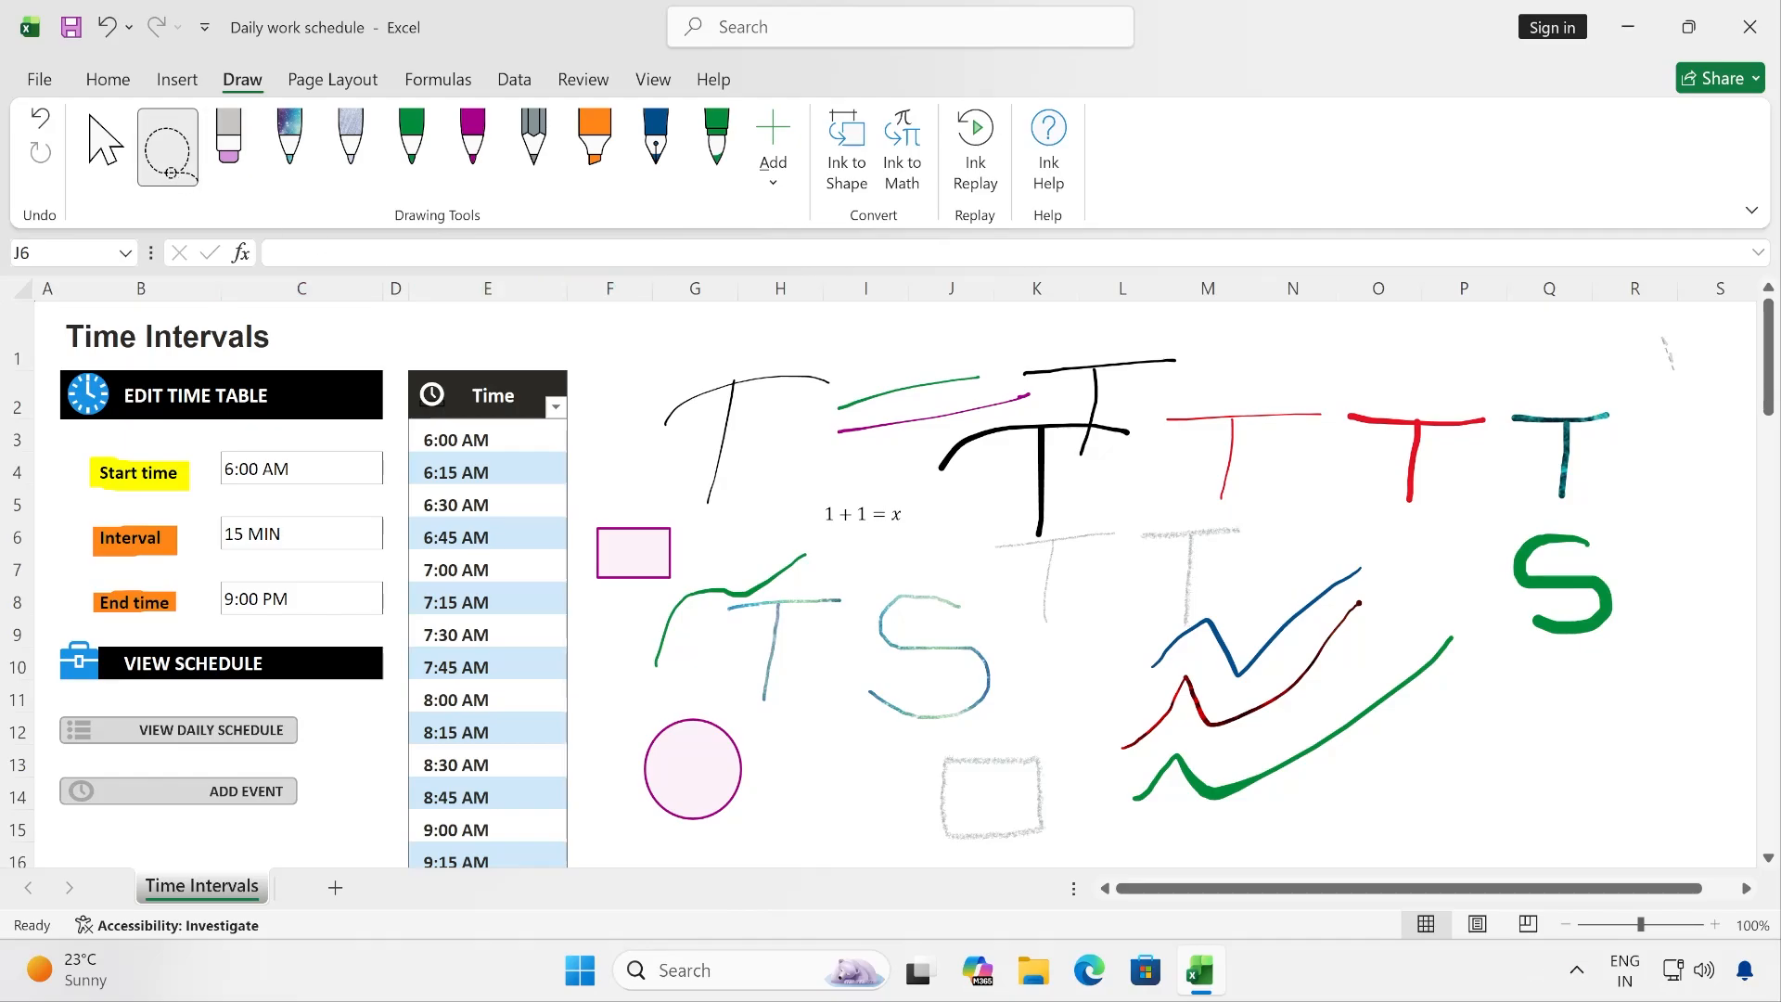
mouse_move(1257, 306)
mouse_down()
mouse_move(684, 336)
mouse_move(556, 482)
mouse_move(640, 733)
mouse_move(835, 863)
mouse_move(1178, 852)
mouse_move(1659, 417)
mouse_move(1659, 362)
mouse_move(1658, 381)
mouse_up()
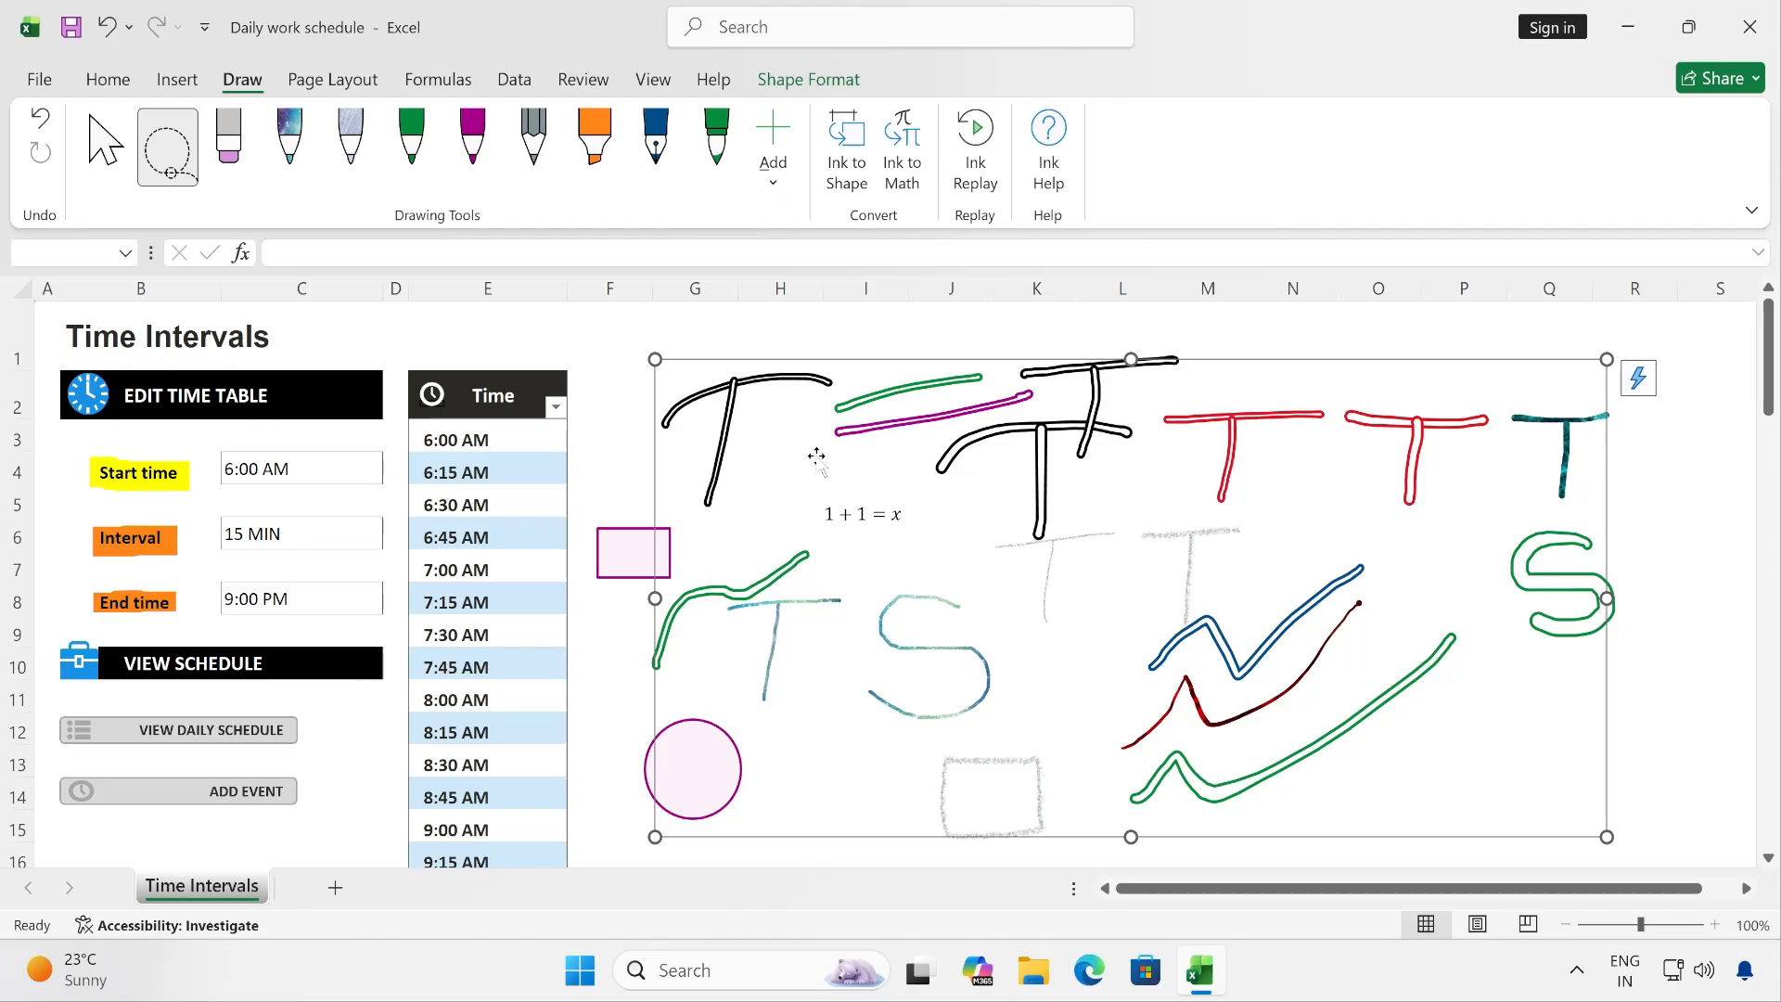
mouse_move(956, 358)
mouse_down()
mouse_move(819, 362)
mouse_move(1003, 363)
mouse_move(947, 358)
mouse_up()
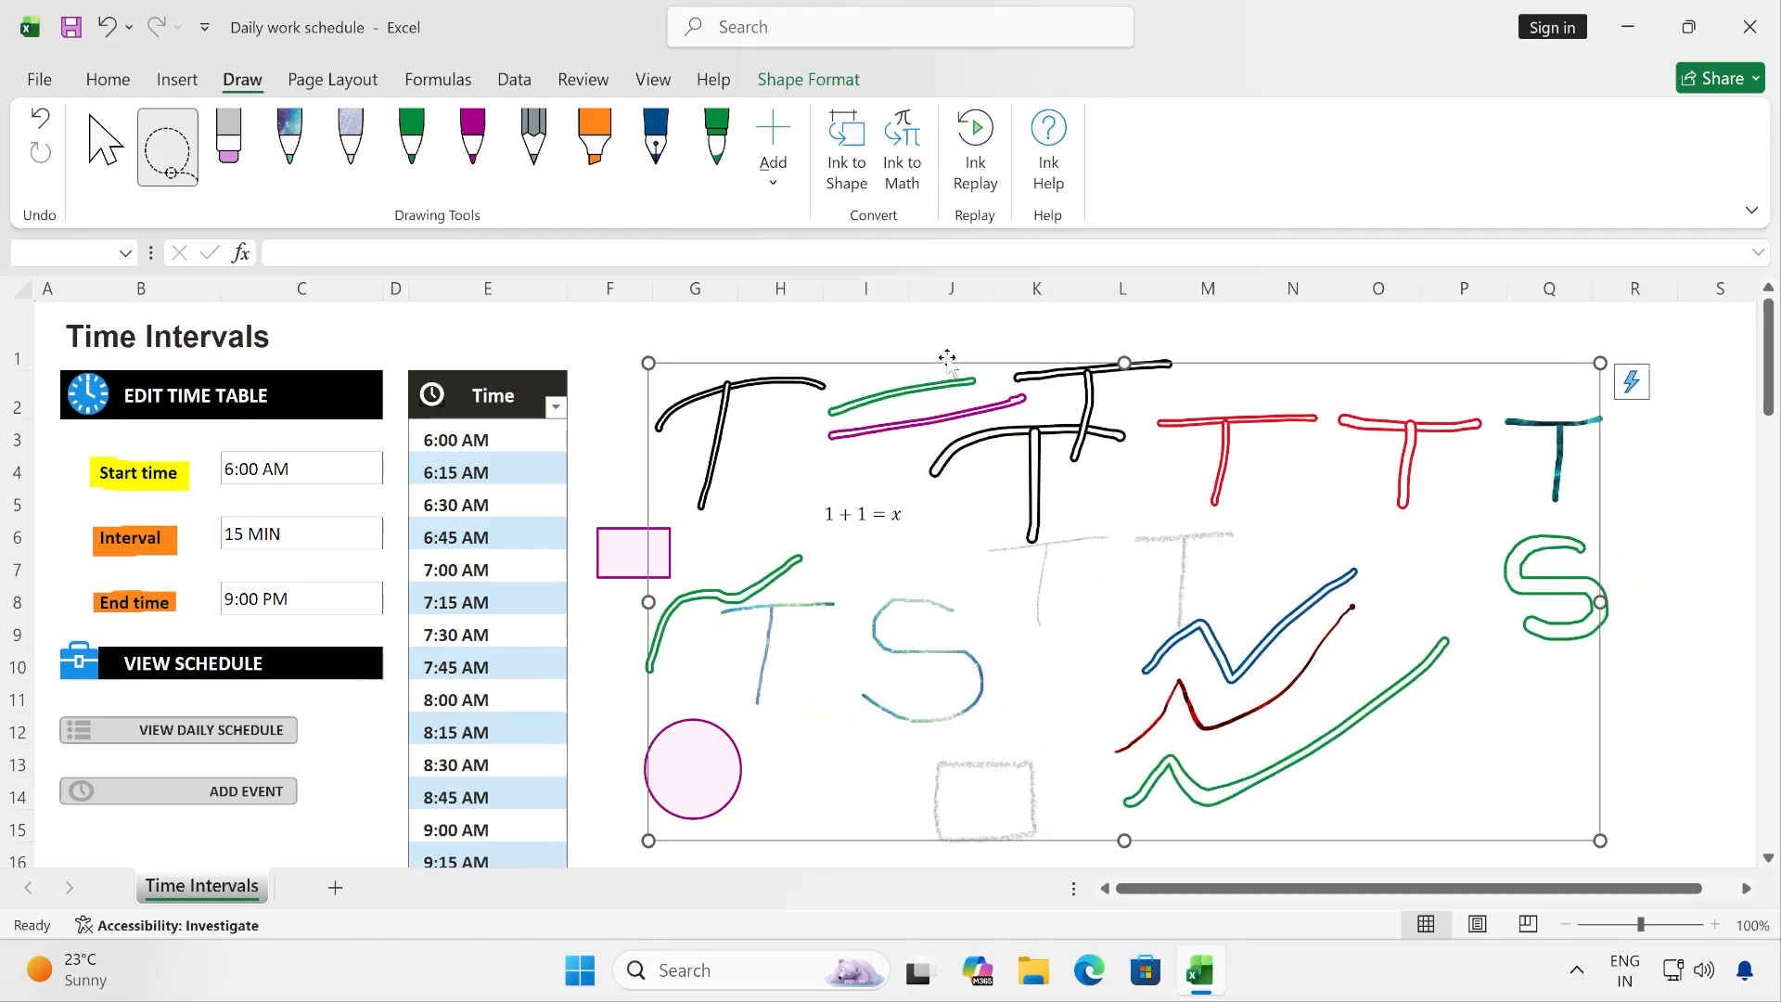
- Delete the lassoed ink drawings, undo the deletion, and clear the selection
key(Delete)
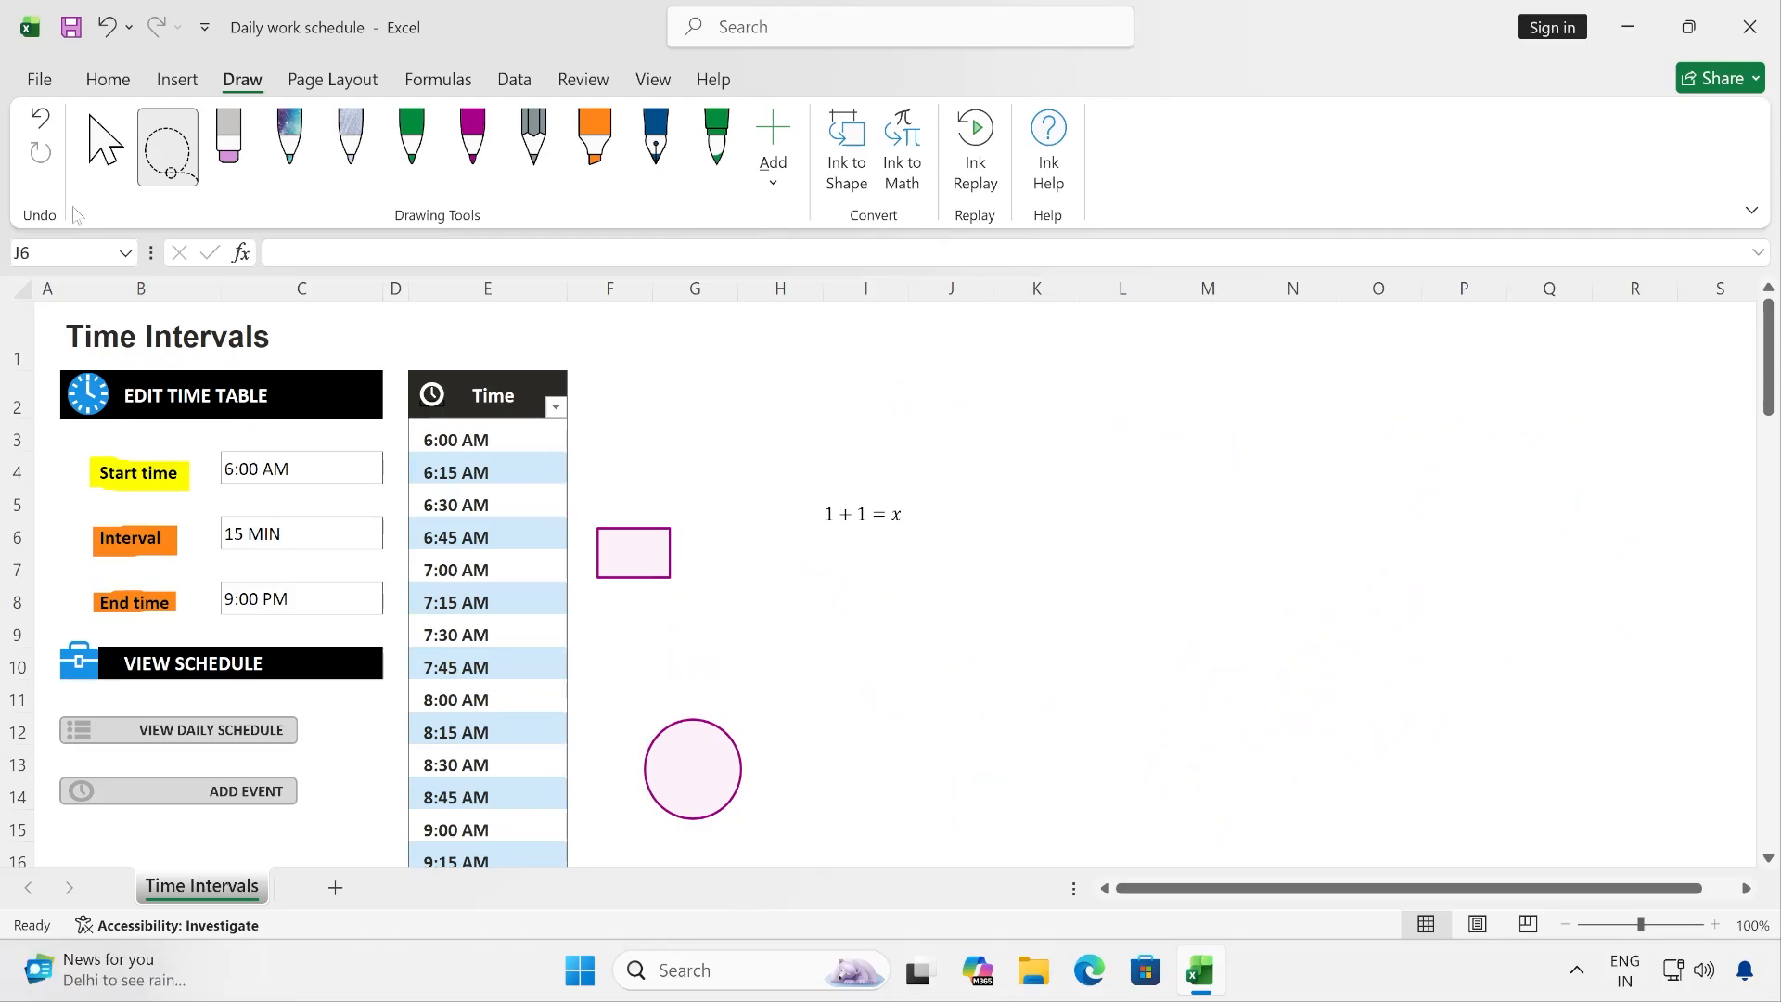
click(40, 118)
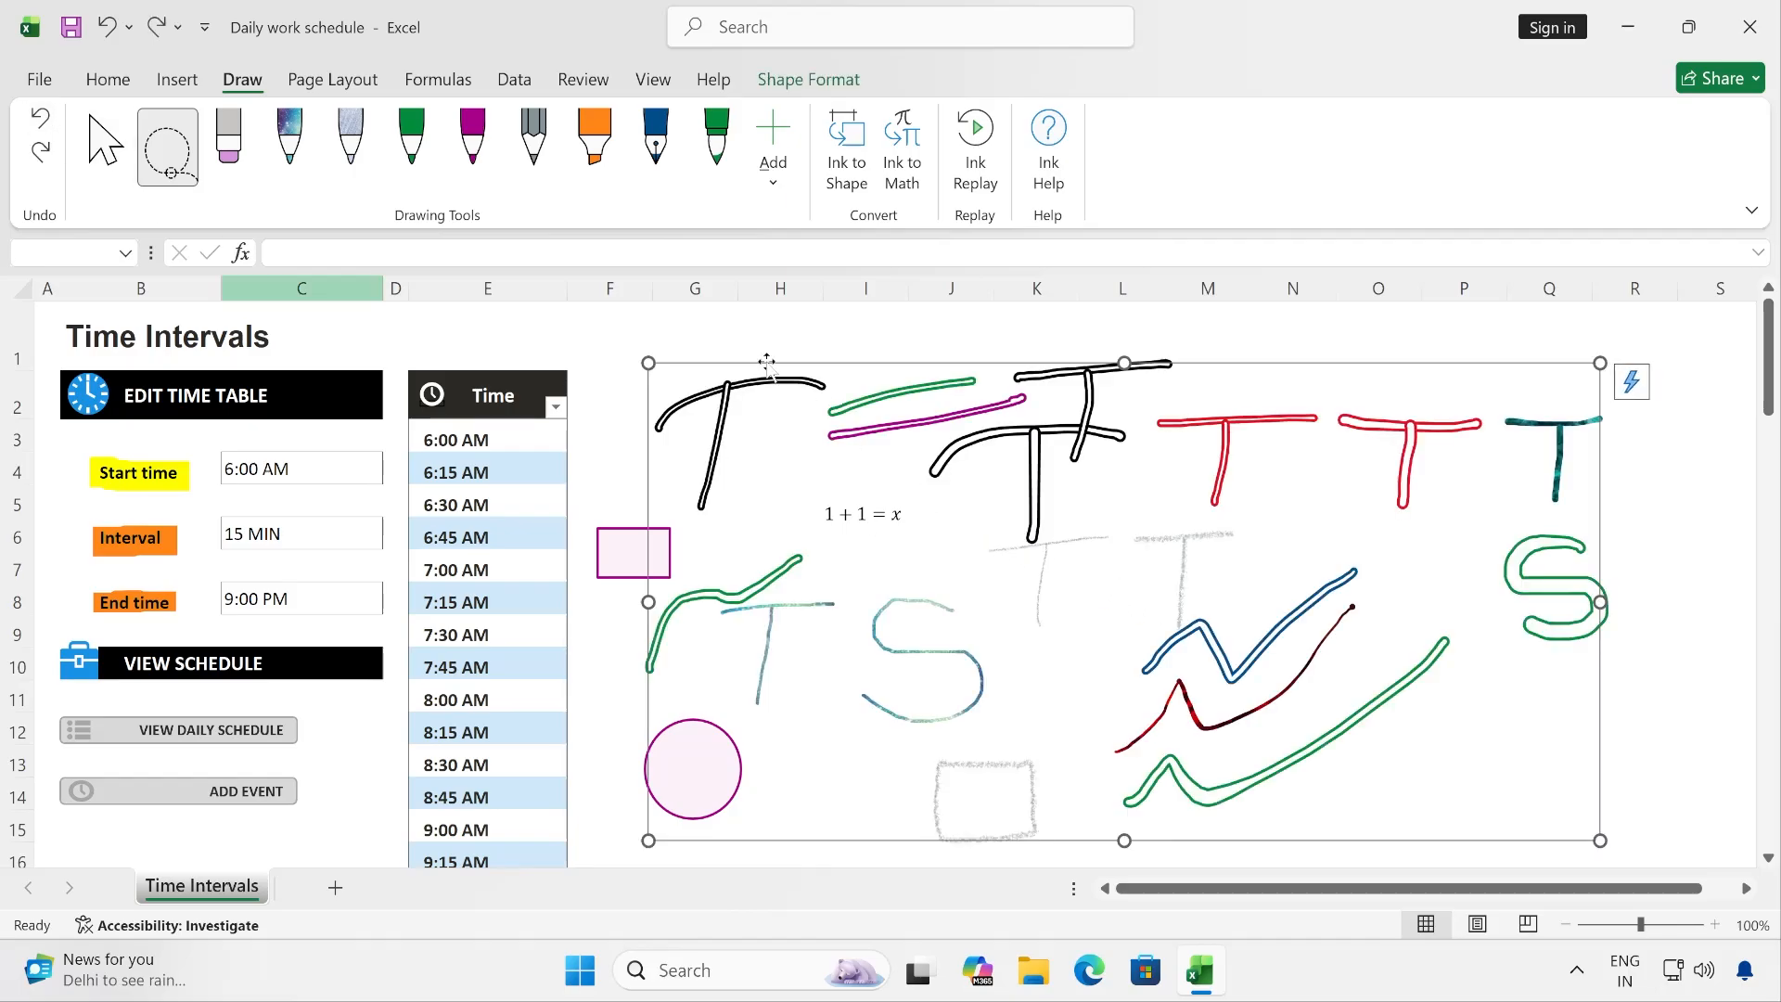
key(Escape)
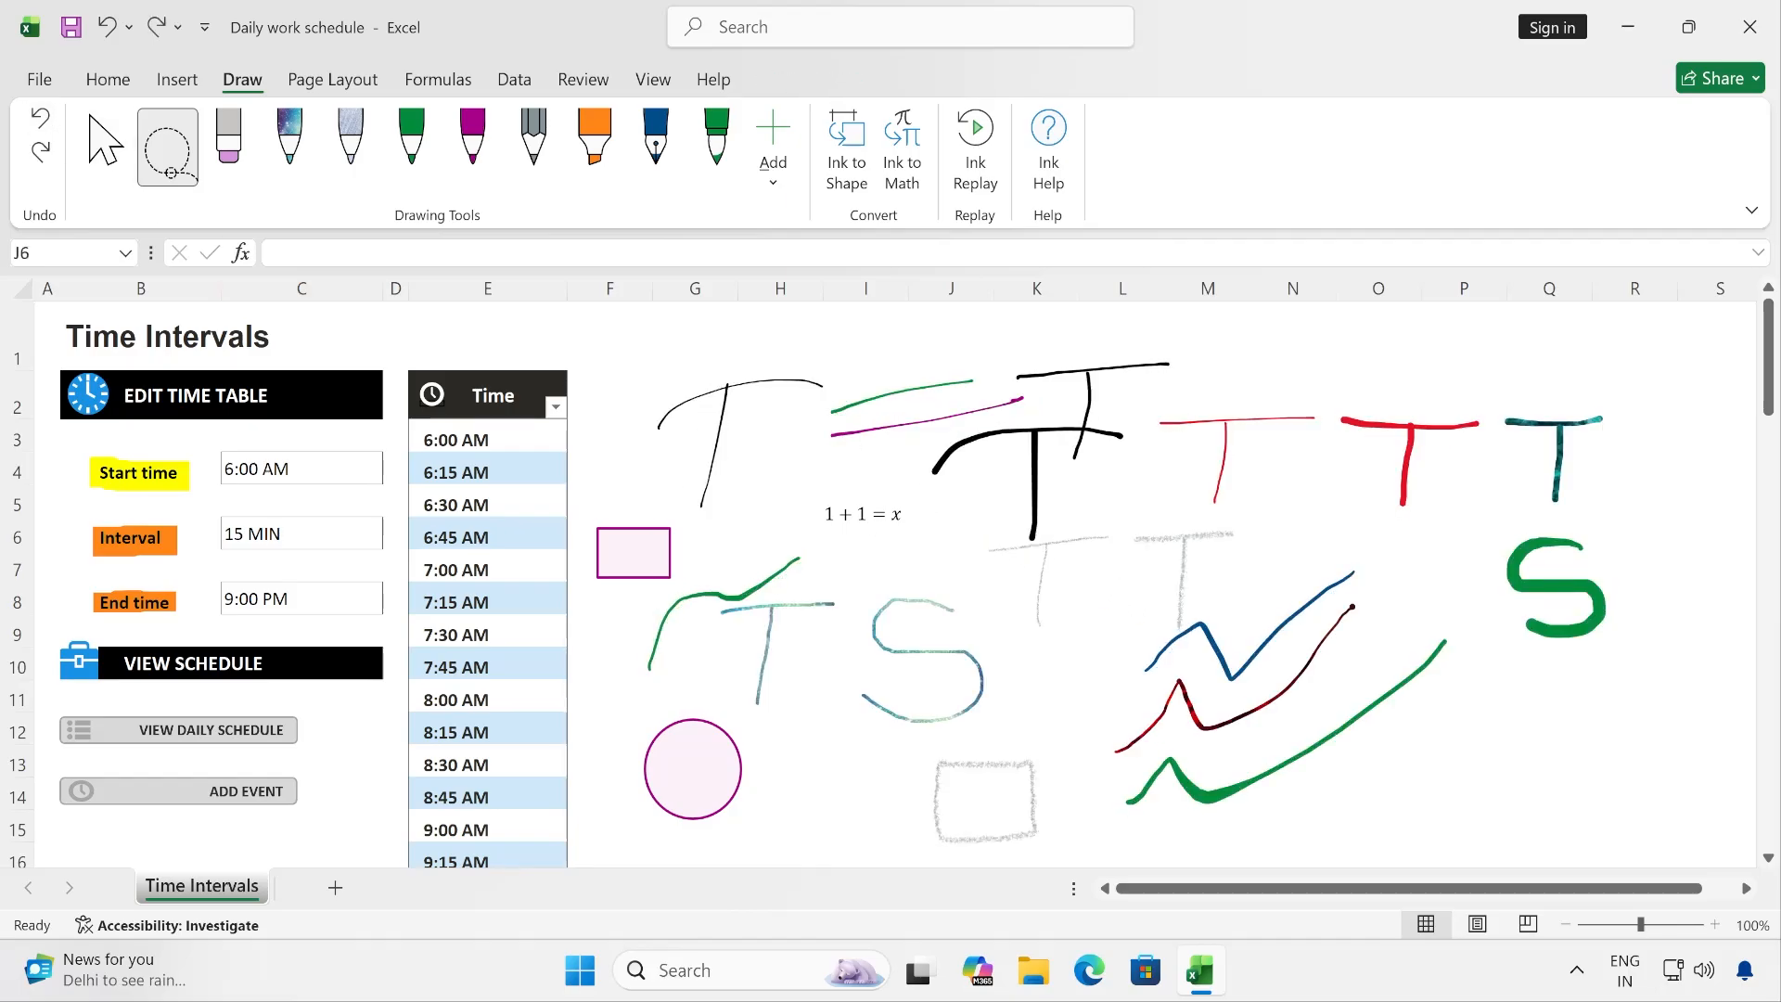
- Select the thin black T, the green line and the black T in columns K–L together with the selection tool
click(105, 146)
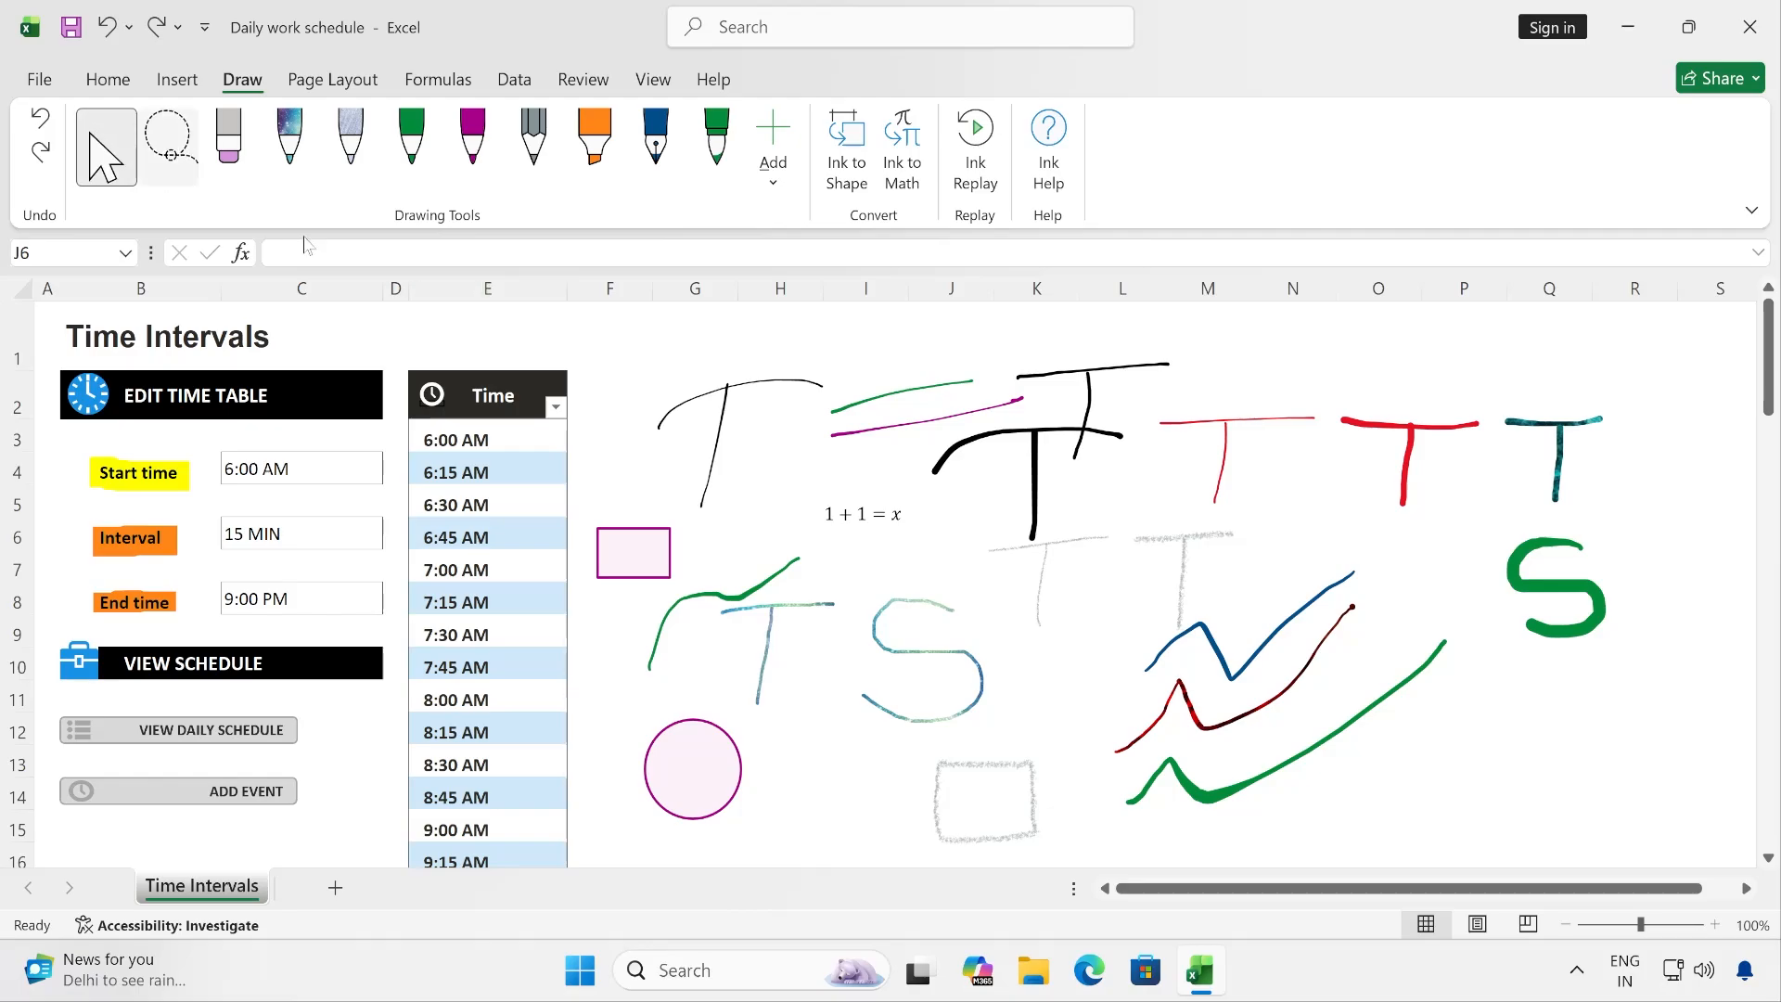
click(741, 397)
shift+click(922, 393)
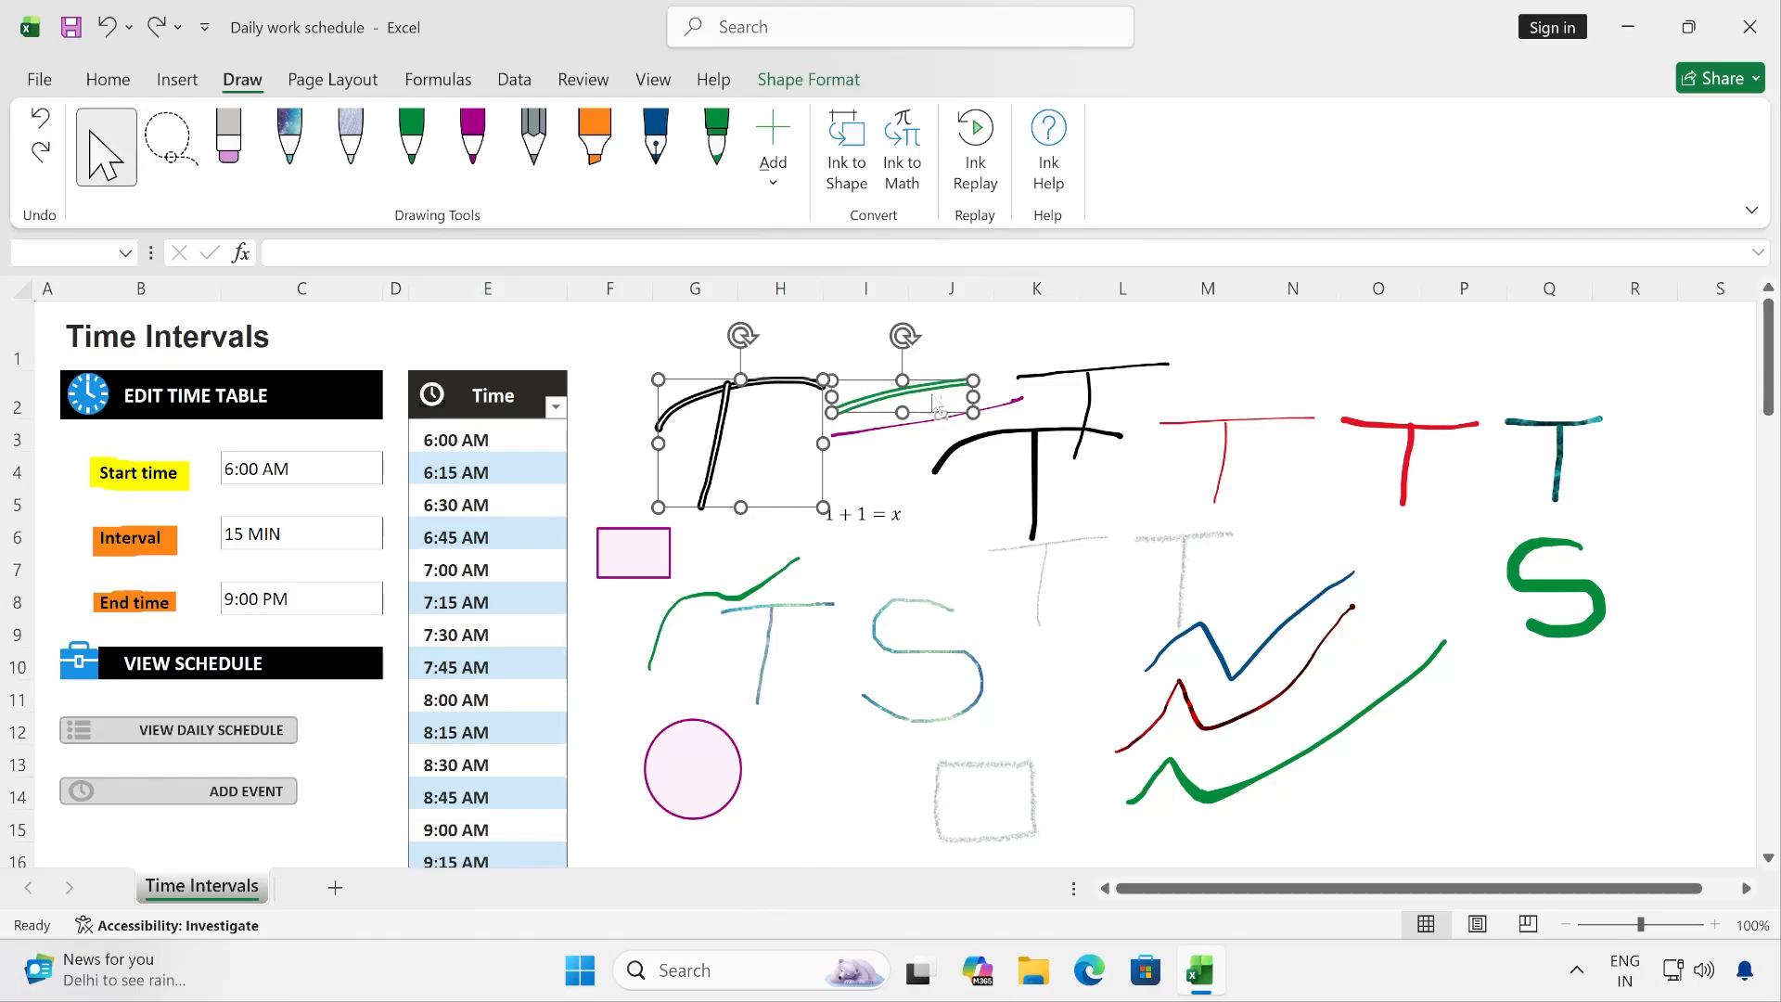
shift+click(1091, 382)
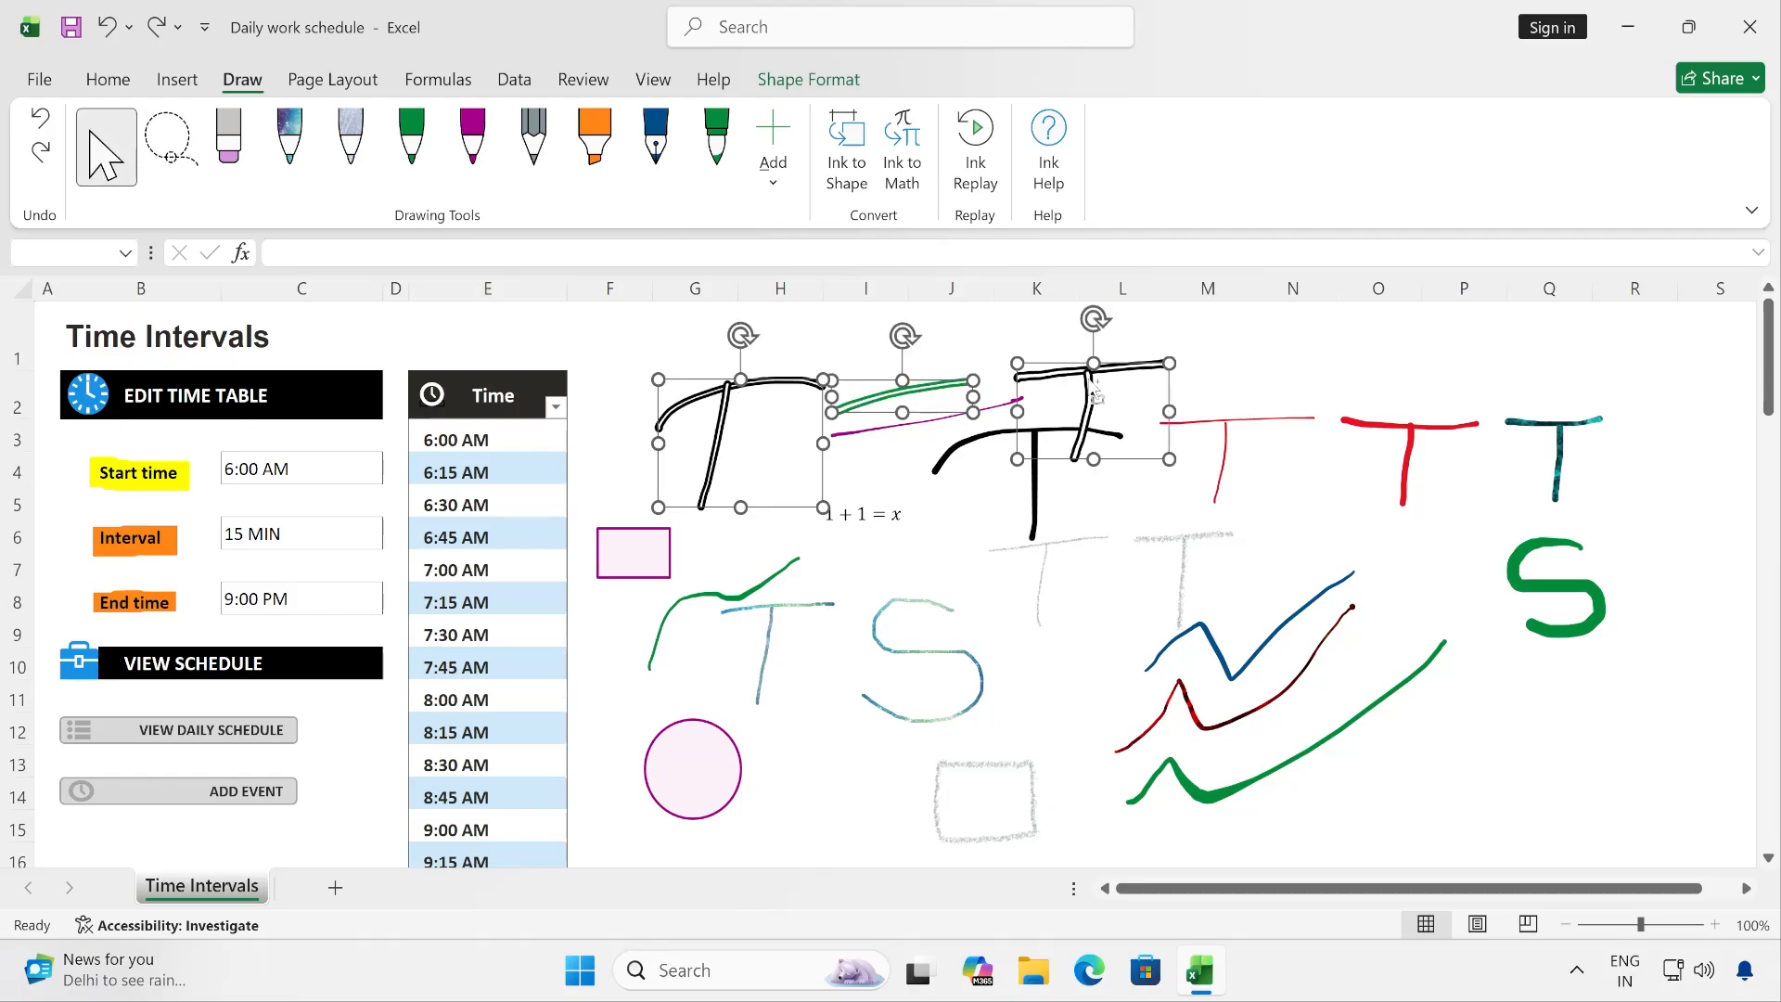
- Lasso the ink drawings across the sheet once more and clear the selection
click(171, 151)
mouse_move(1643, 362)
mouse_down()
mouse_move(1104, 360)
mouse_move(713, 586)
mouse_move(1195, 860)
mouse_move(1477, 826)
mouse_move(1575, 719)
mouse_up()
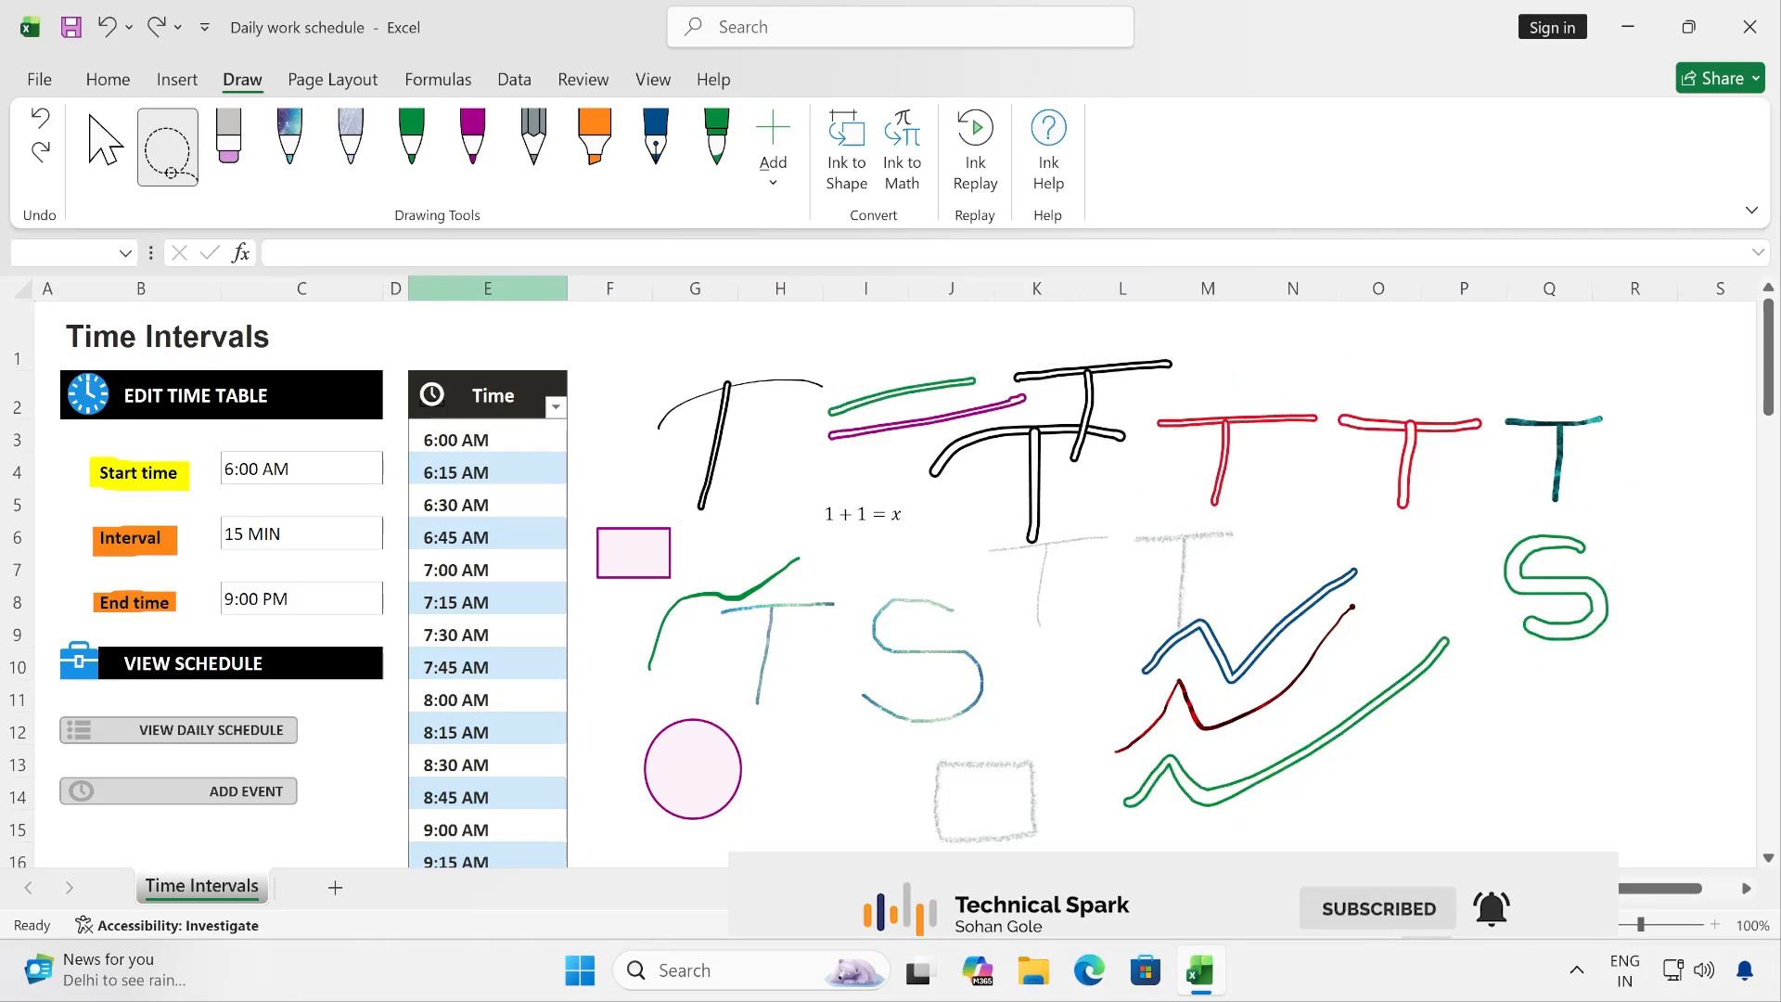
click(1570, 714)
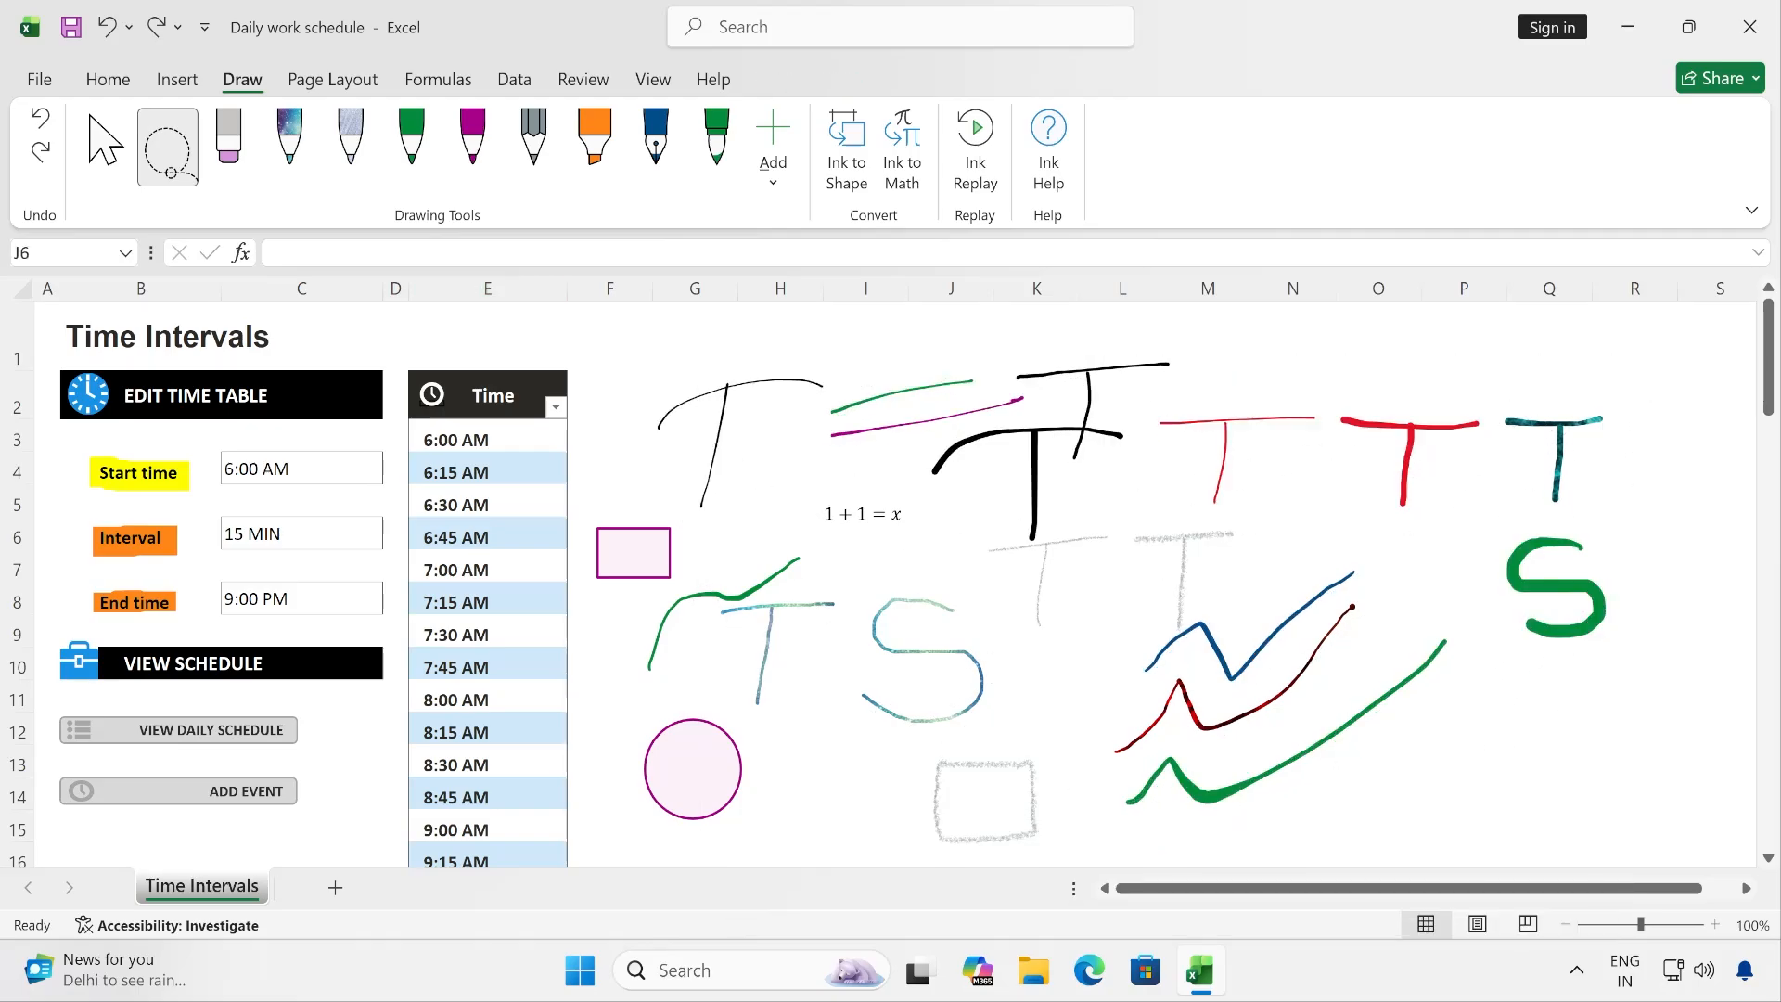